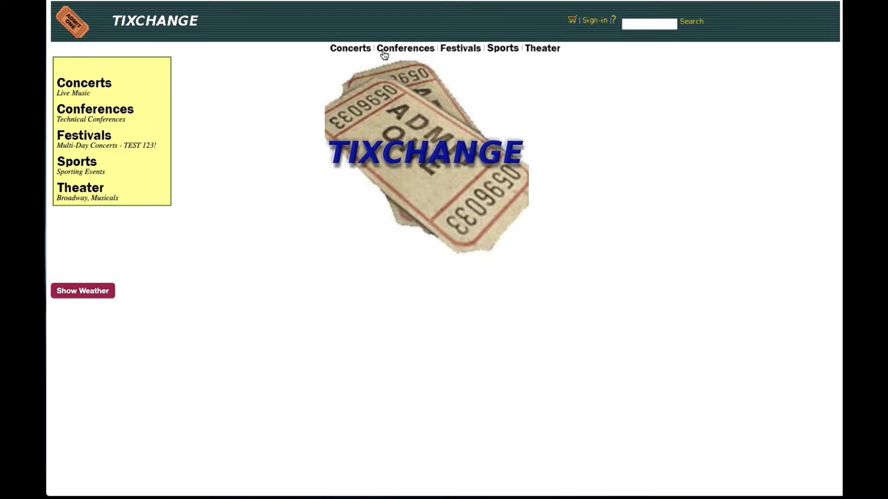
Browse the Princes of Leo concert listing in TIXCHANGE, return home, and sign in to DX SaaS
left_click(351, 49)
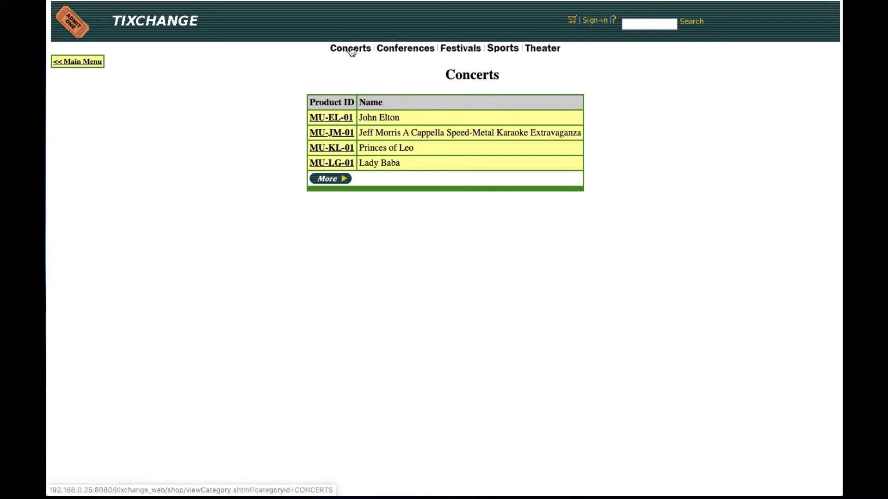
left_click(327, 148)
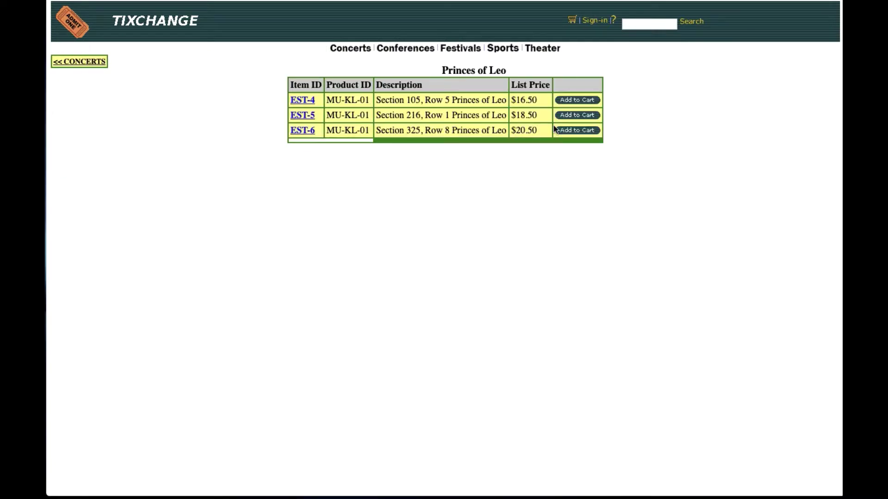
left_click(178, 24)
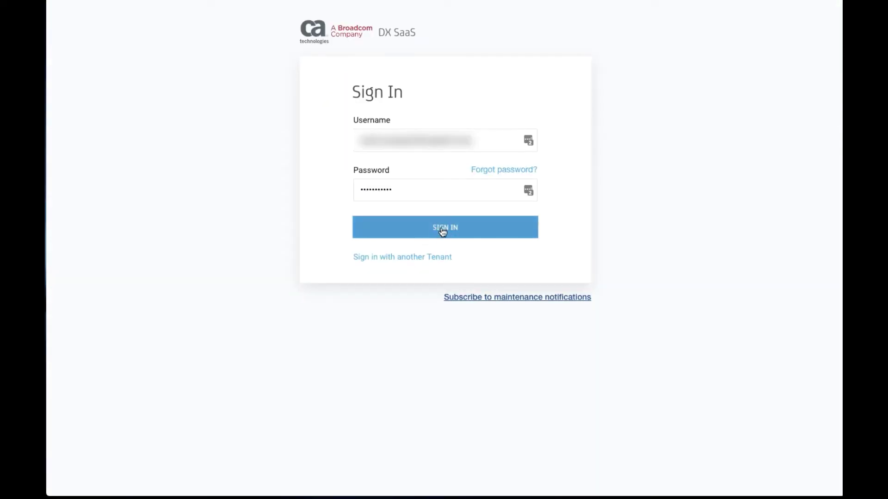
left_click(443, 232)
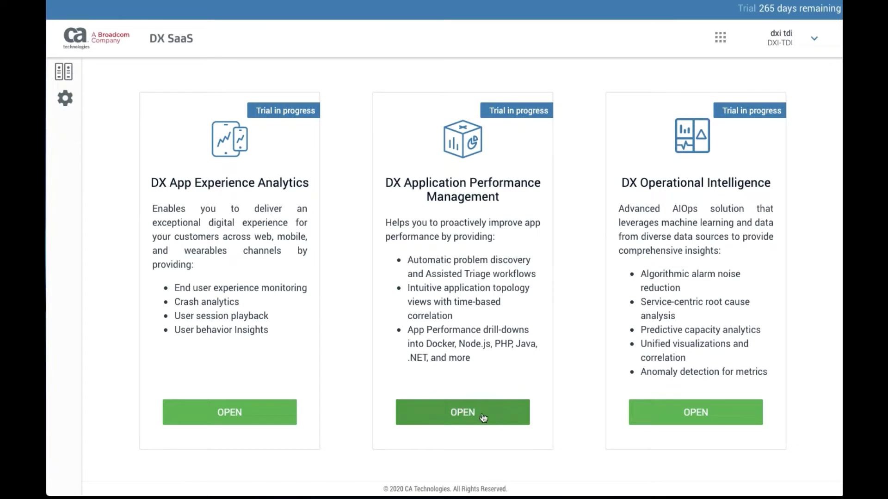
Open DX APM's Metric View and collapse the DxC Agent and Experience Collector Host nodes
left_click(465, 413)
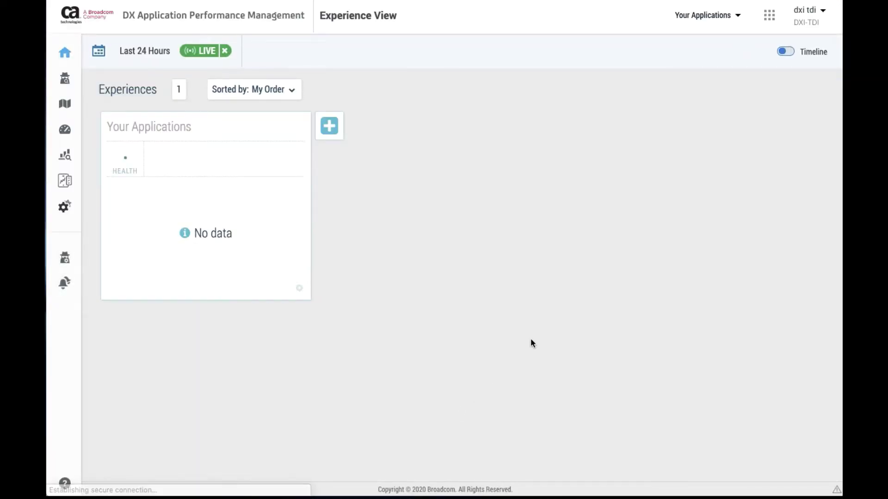
mouse_move(79, 135)
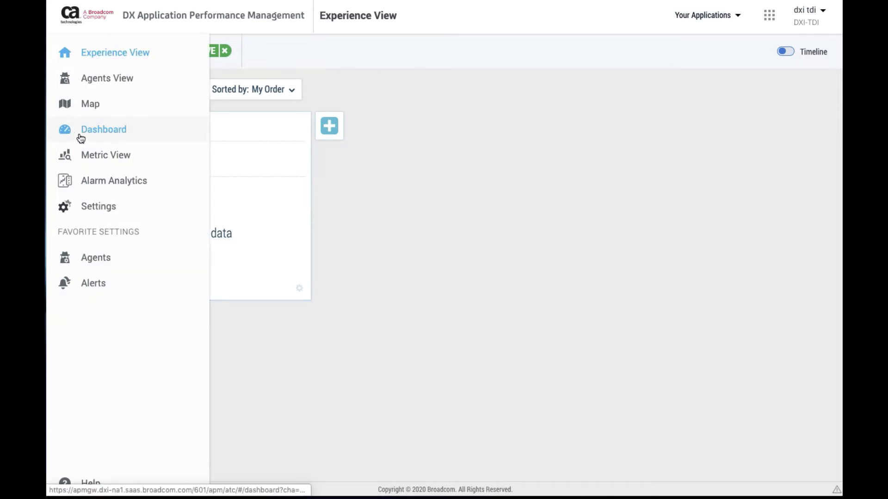
left_click(98, 157)
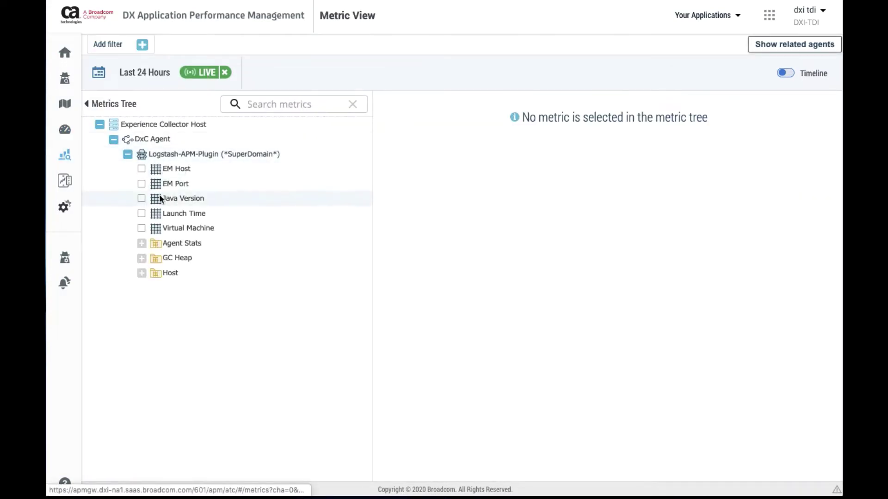
left_click(113, 139)
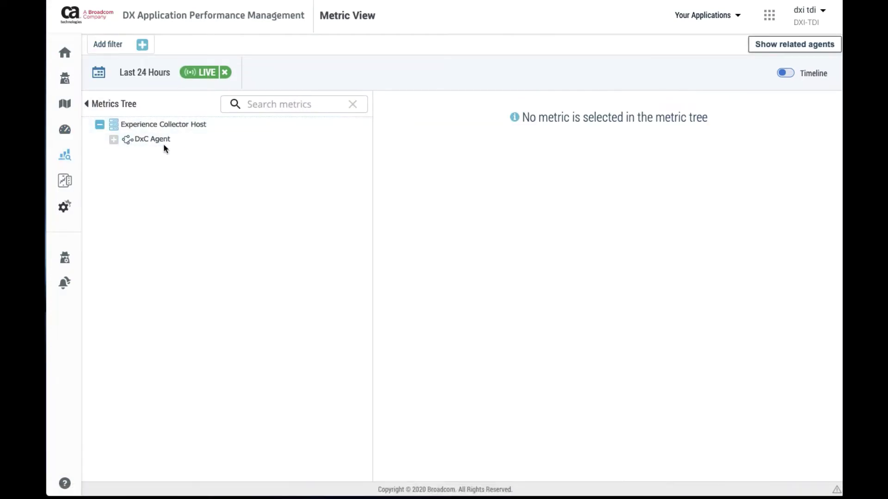
left_click(96, 123)
Pin APM Command Center as a favourite under Settings > Integrations and open its Home page
left_click(85, 208)
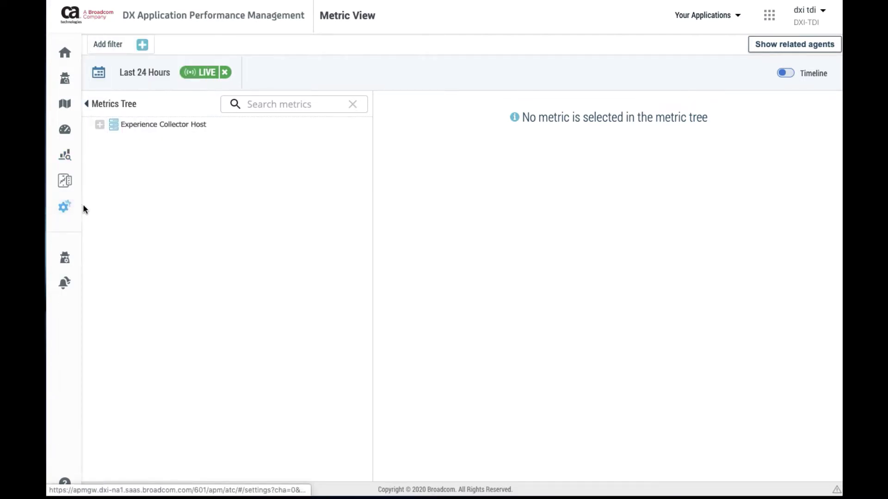
scroll(469, 303, "down", 2)
scroll(470, 303, "down", 4)
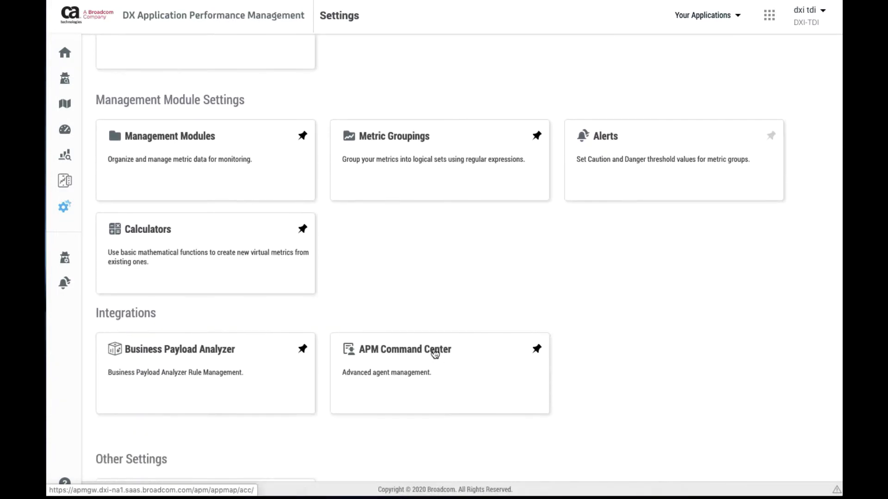
left_click(537, 350)
mouse_move(64, 342)
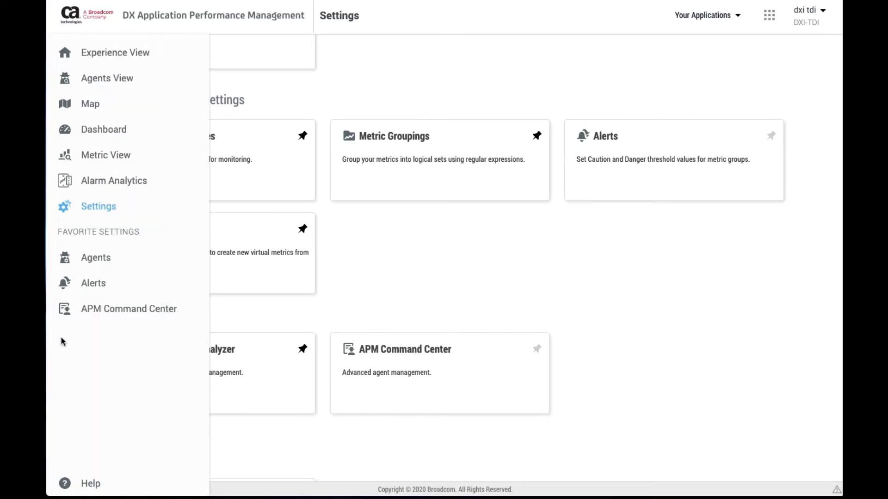
left_click(87, 313)
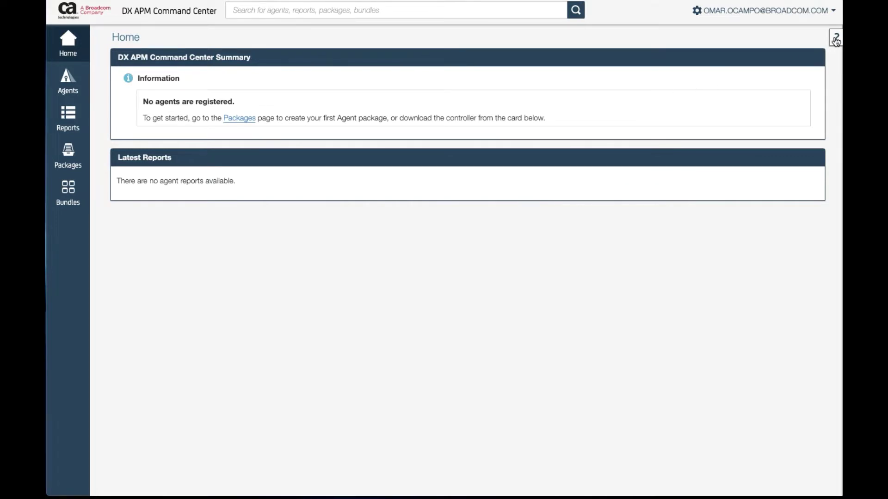
Open the Command Center help's online documentation link in a new browser tab
left_click(835, 38)
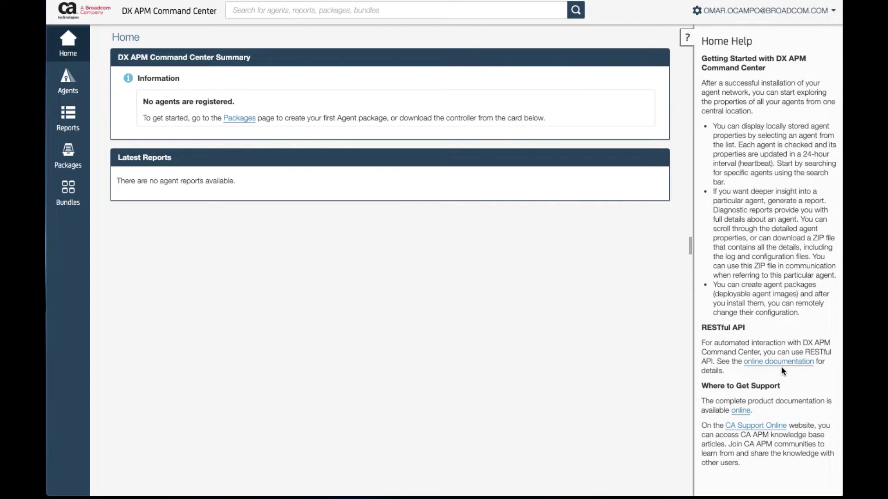
right_click(769, 364)
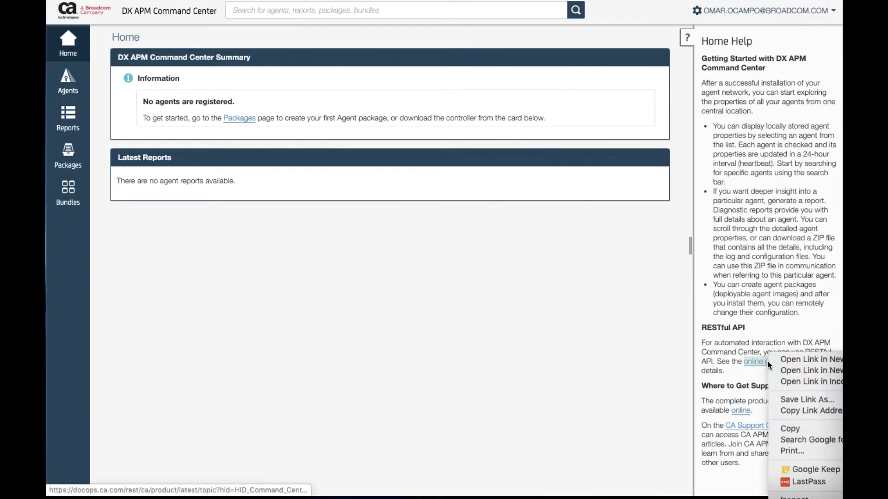
left_click(800, 361)
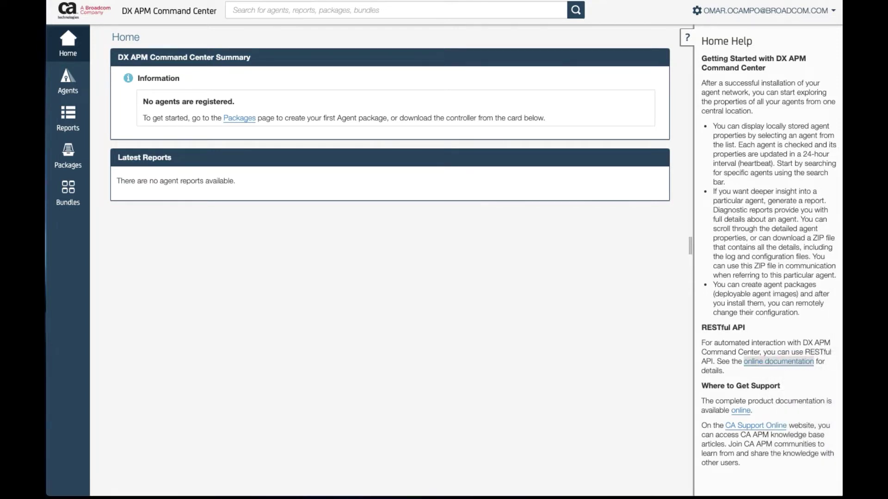
key("ctrl+Tab")
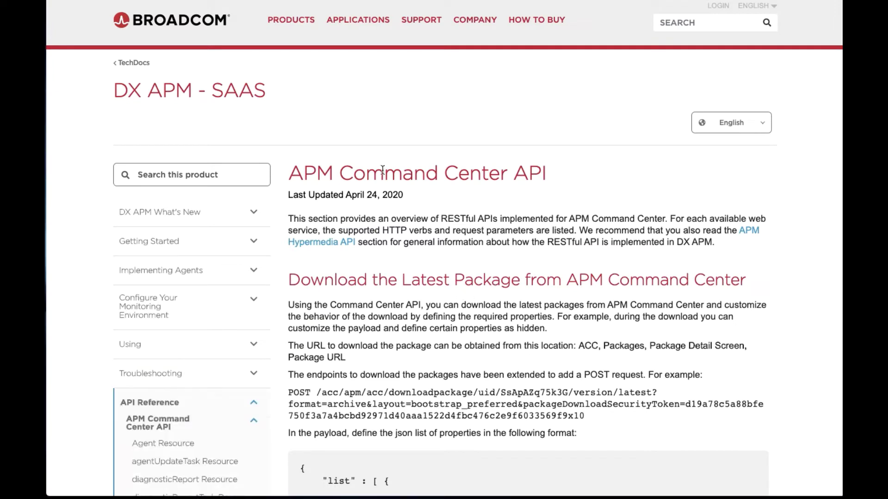
Select the 'APM Command Center' heading text on the TechDocs page
scroll(446, 189, "down", 1)
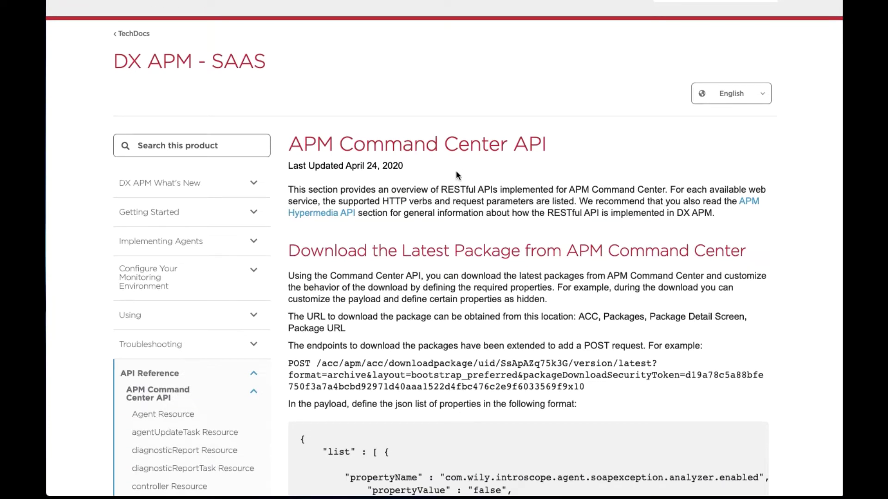
scroll(442, 255, "down", 1)
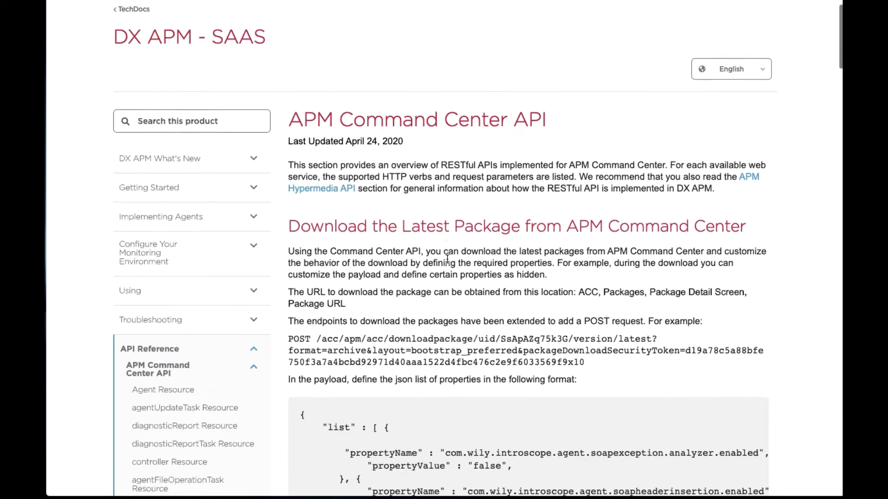
scroll(447, 260, "up", 1)
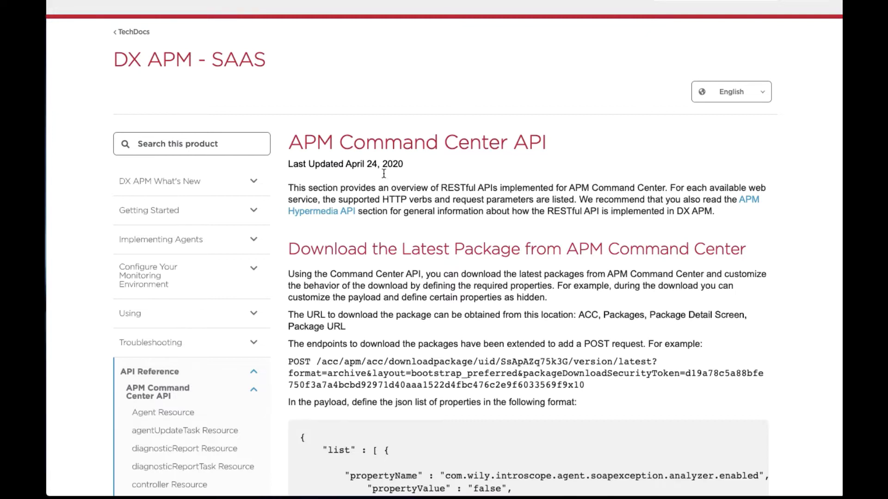
left_click_drag(288, 143, 508, 147)
key("ctrl+c")
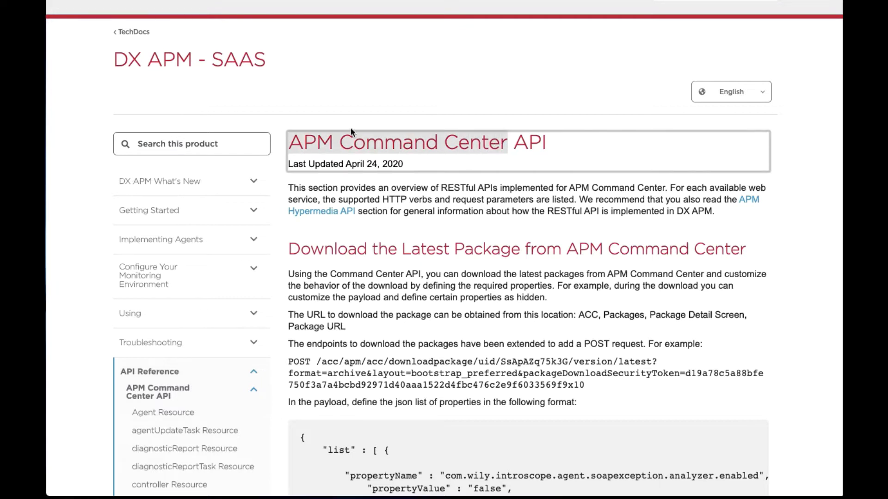
Search TechDocs for 'APM Command Center' and open the Deploy Agent Packages Using APM Command Center article
left_click(235, 142)
key("ctrl+v")
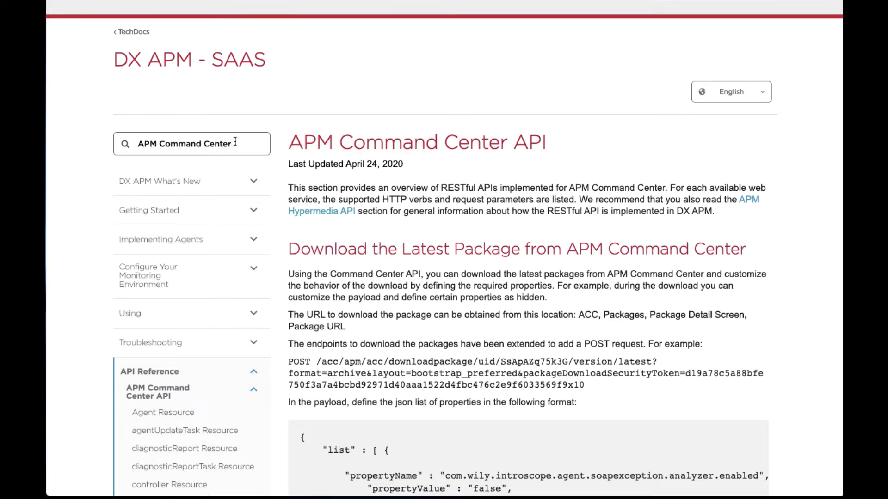
key("Return")
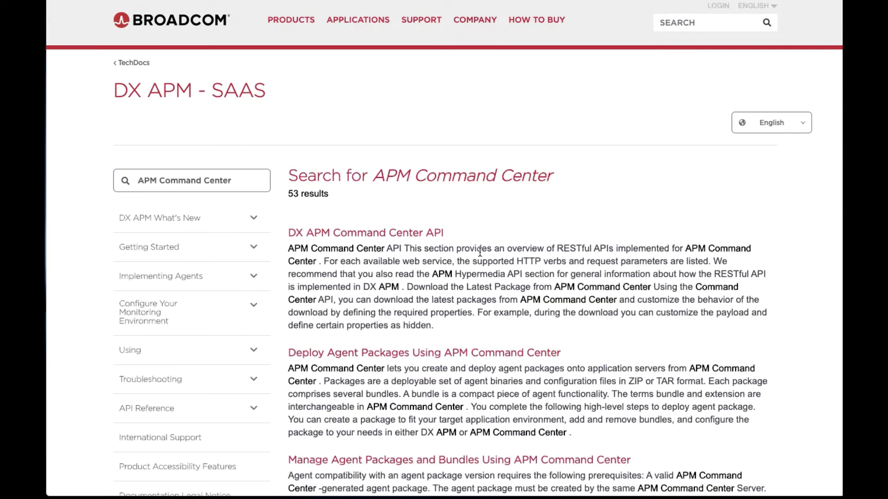
scroll(480, 252, "down", 1)
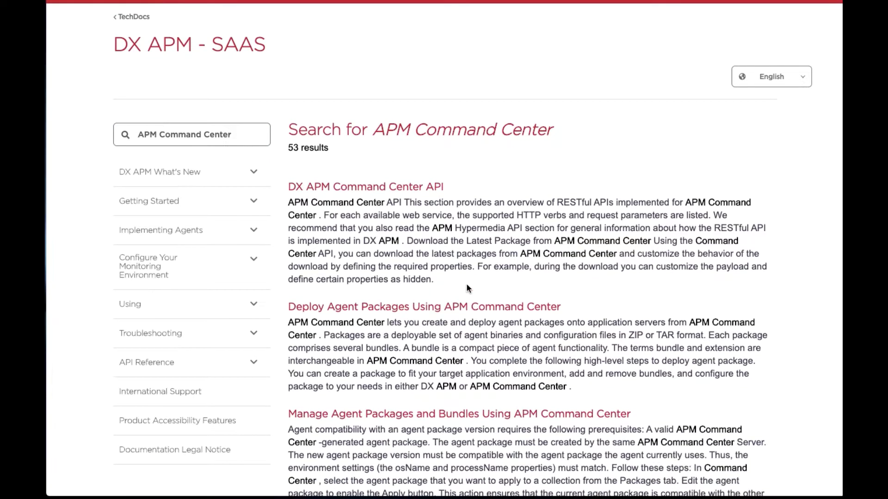
scroll(467, 288, "down", 1)
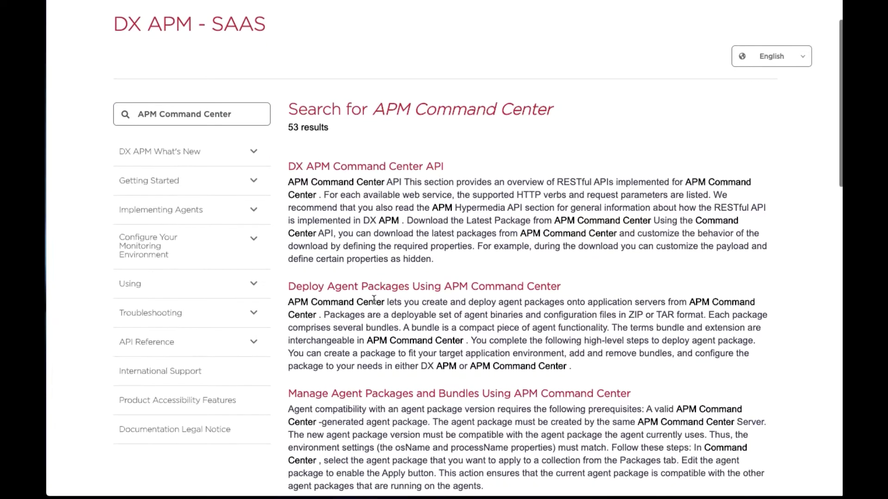
left_click(396, 287)
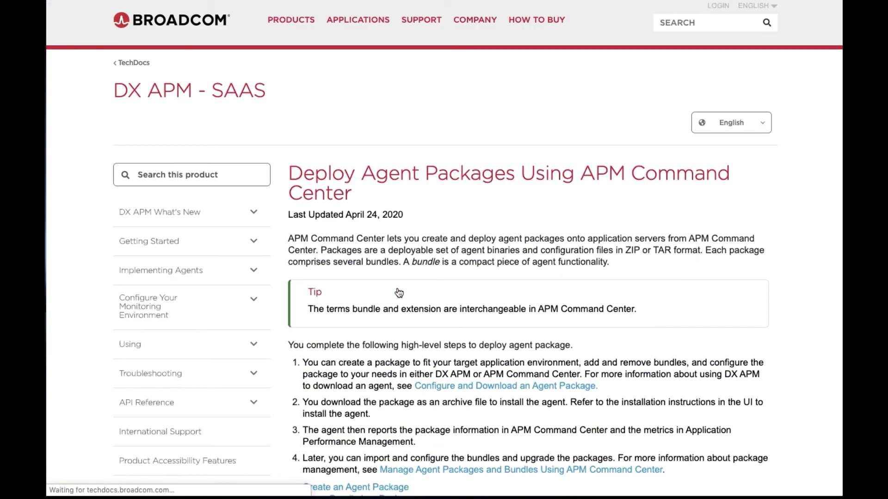
Read through the article's Create an Agent Package steps
scroll(447, 250, "down", 2)
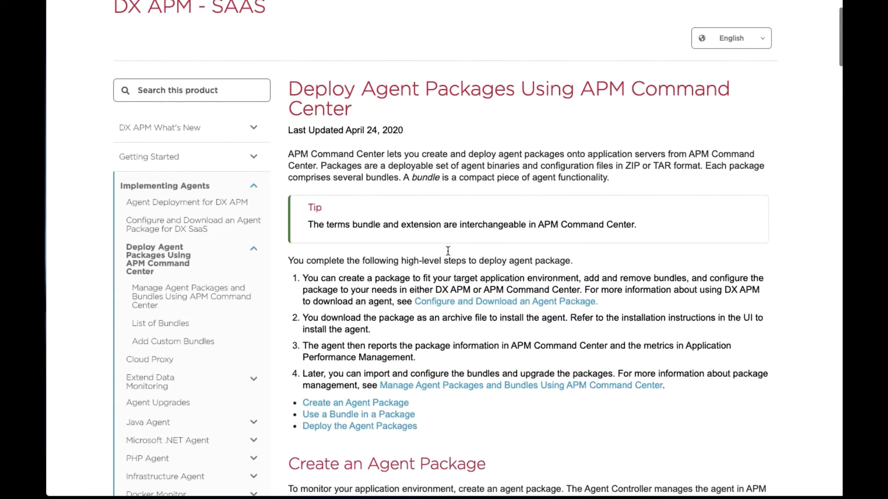
scroll(411, 215, "down", 1)
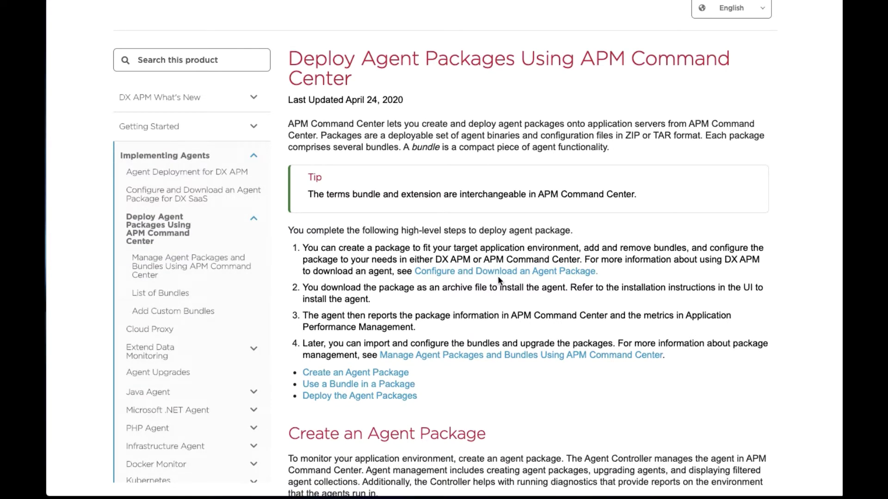
scroll(499, 280, "down", 5)
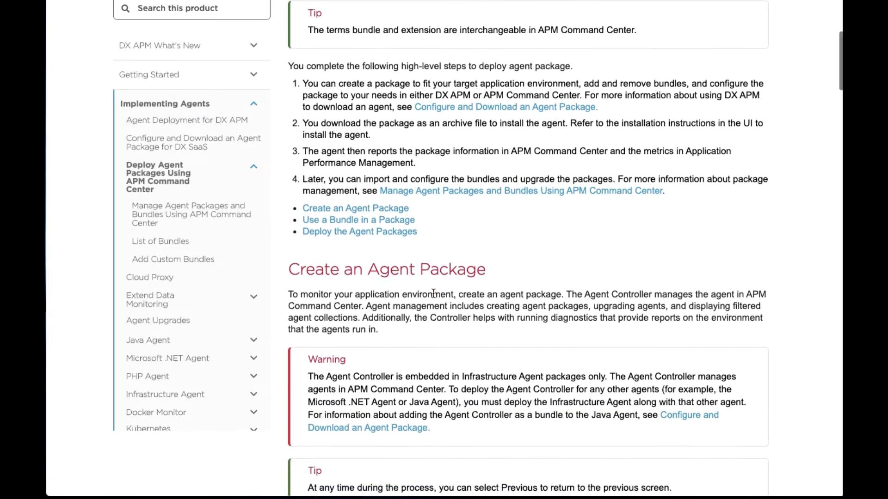
scroll(434, 282, "down", 7)
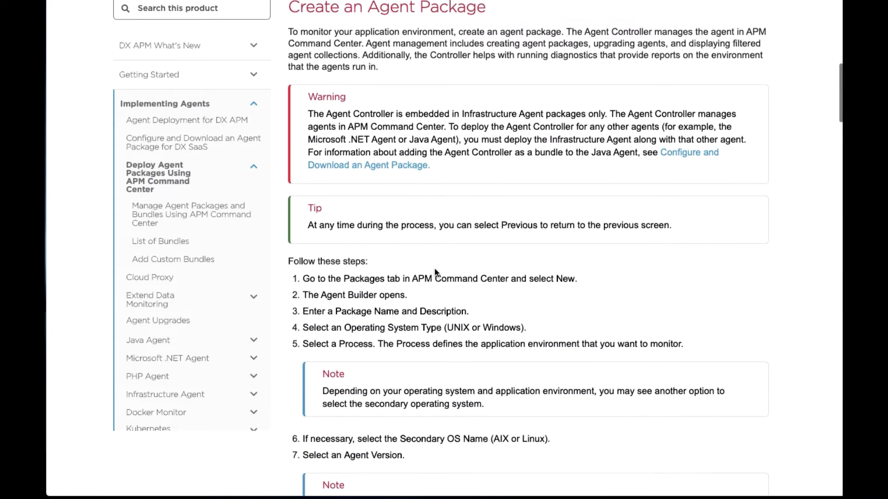
scroll(434, 273, "down", 4)
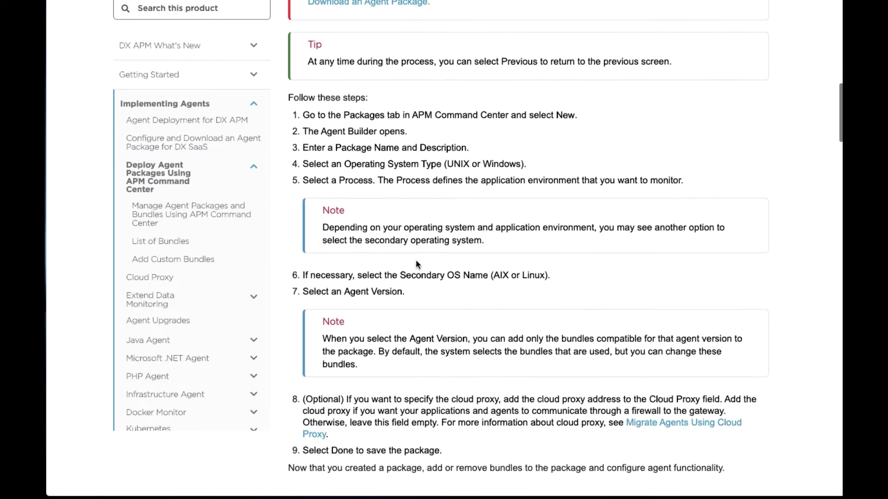
scroll(416, 264, "down", 1)
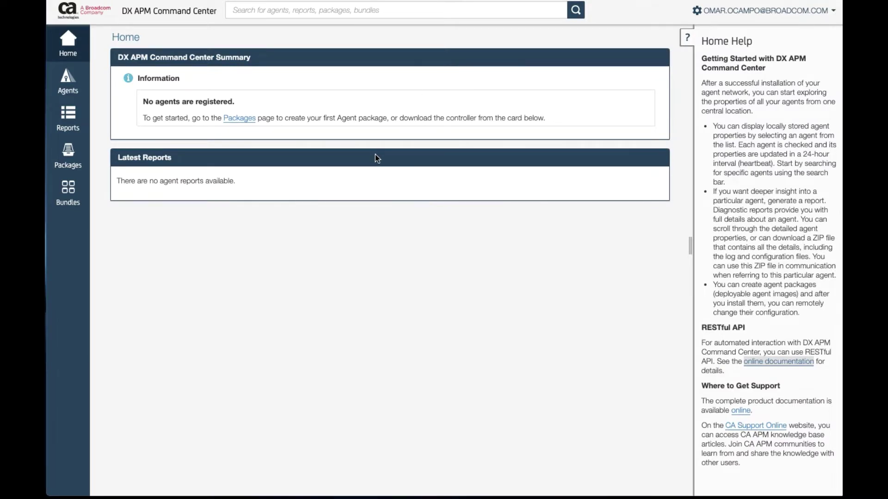
Go to Packages and start a new agent package in Agent Builder
left_click(239, 118)
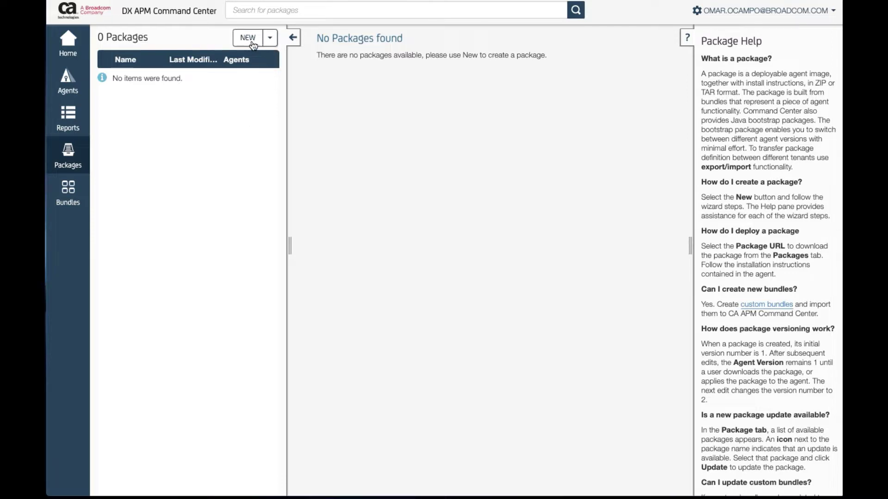
left_click(250, 39)
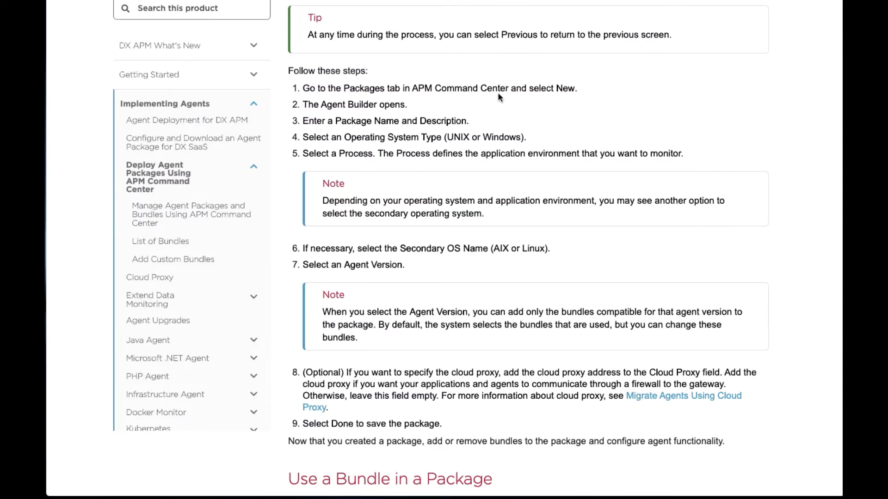
Enter 'Infra Monitoring' as the new agent package's name
scroll(496, 118, "down", 2)
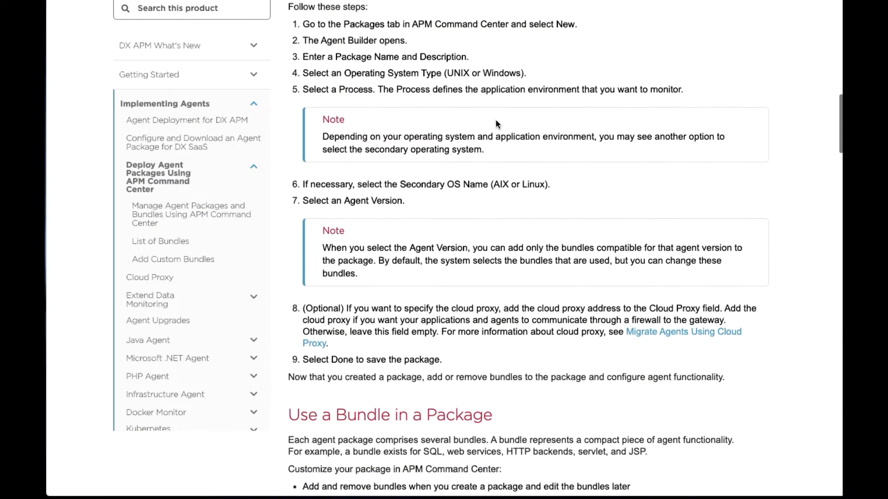
scroll(495, 119, "up", 5)
scroll(495, 119, "down", 7)
scroll(496, 118, "down", 4)
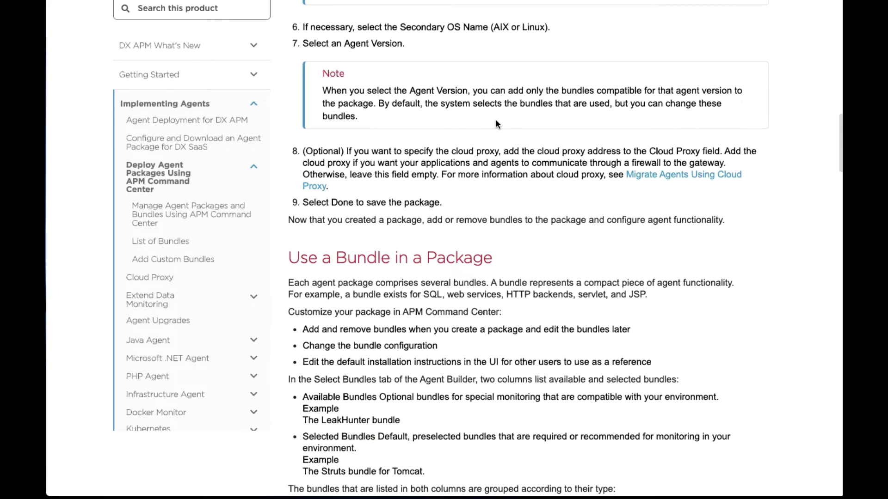
scroll(495, 118, "up", 10)
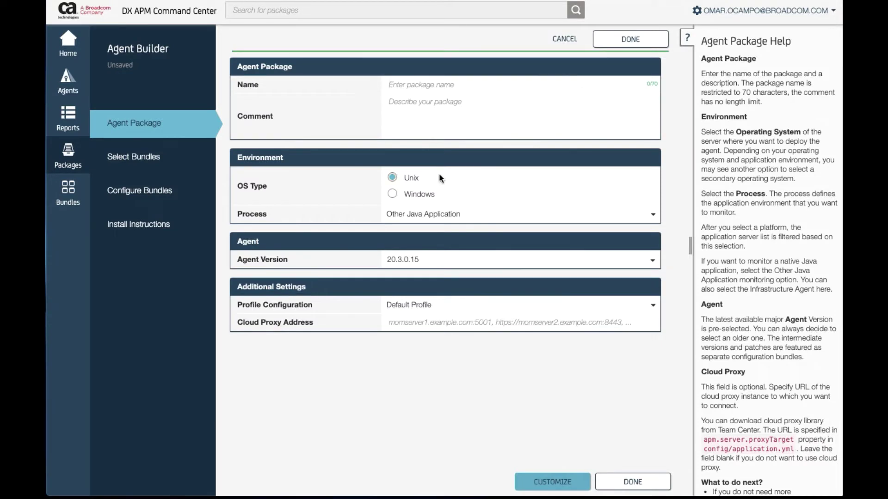
left_click(423, 85)
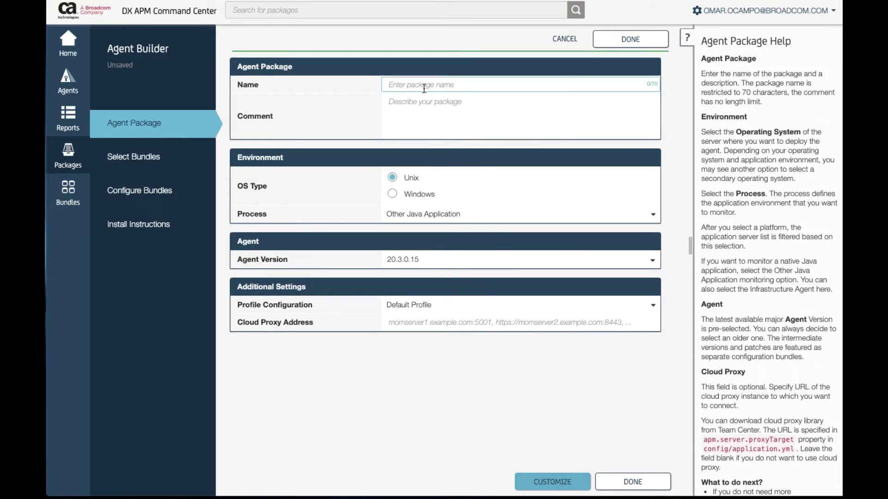
left_click(424, 86)
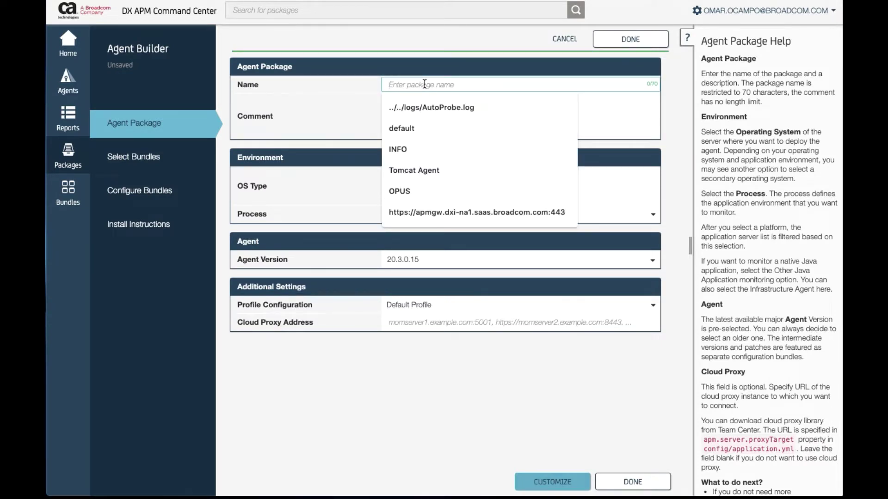
type("Infr")
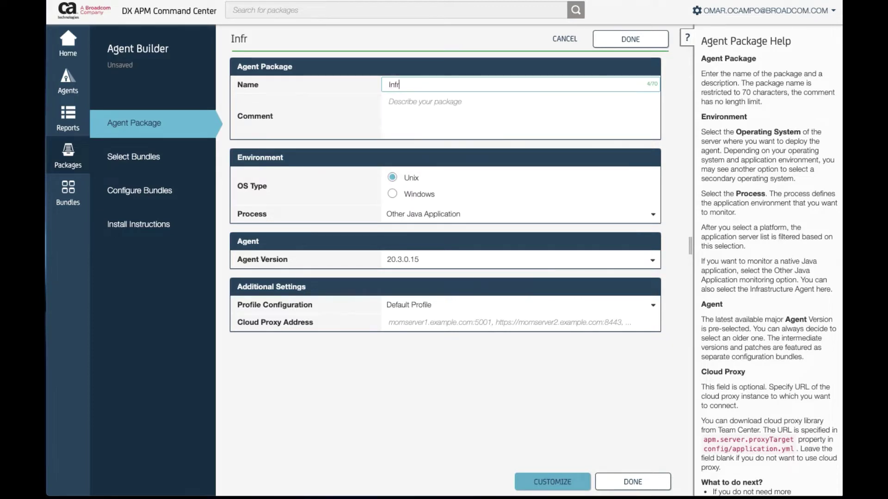
type("a Monitoring")
left_click(481, 104)
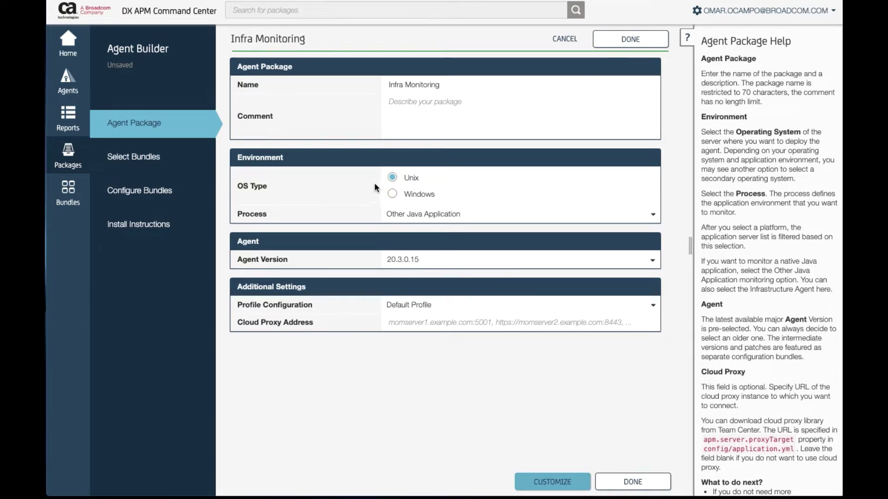
Set Process to CA APM Infrastructure Agent, keep Linux x64 and version 20.3.0.15, and save
left_click(443, 213)
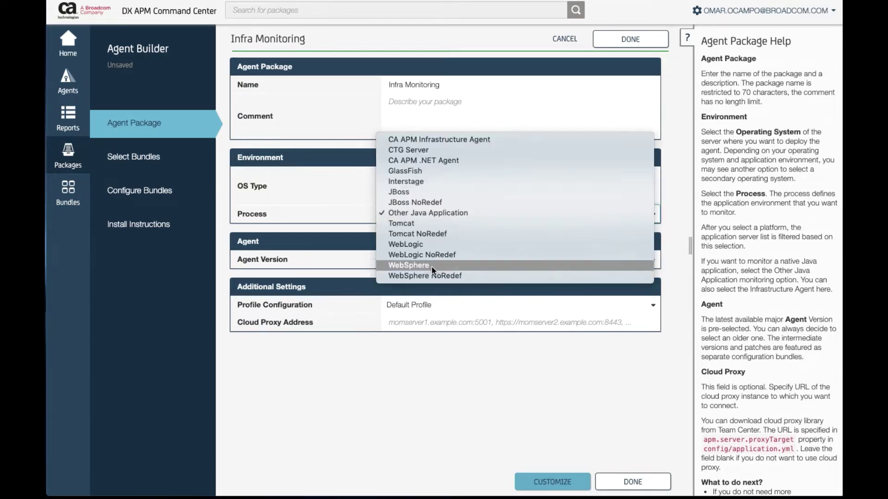
left_click(470, 141)
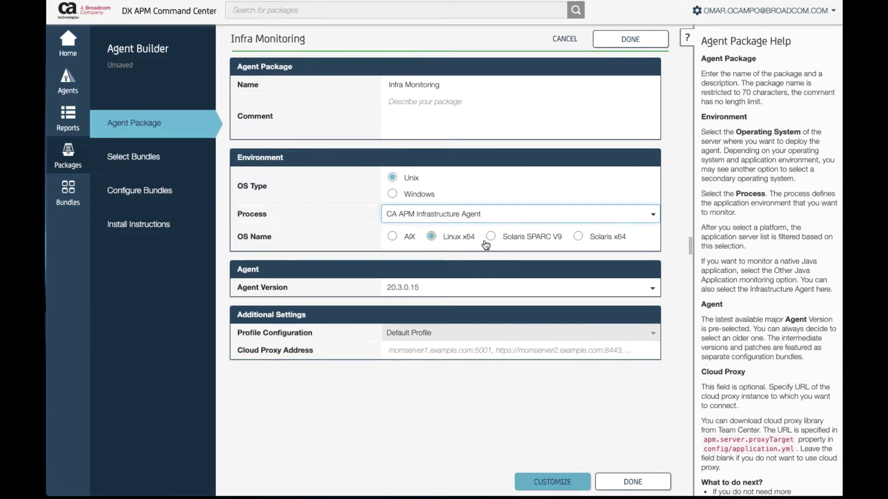
left_click(457, 291)
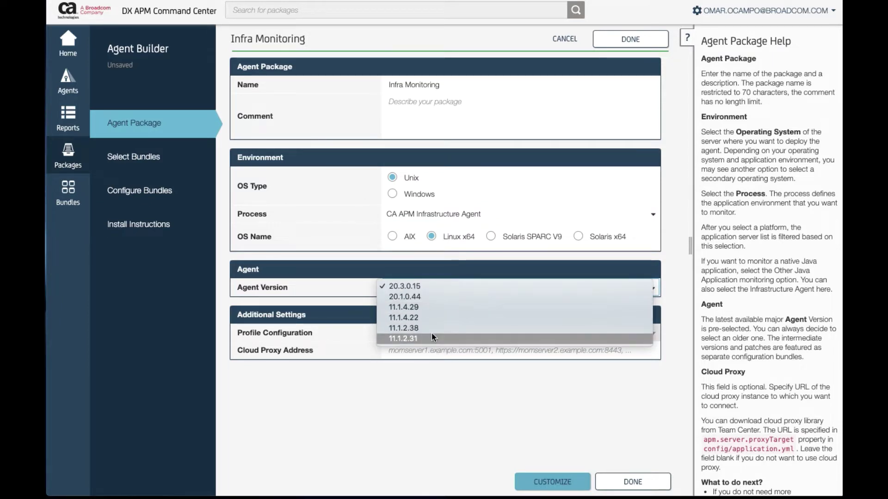
left_click(422, 288)
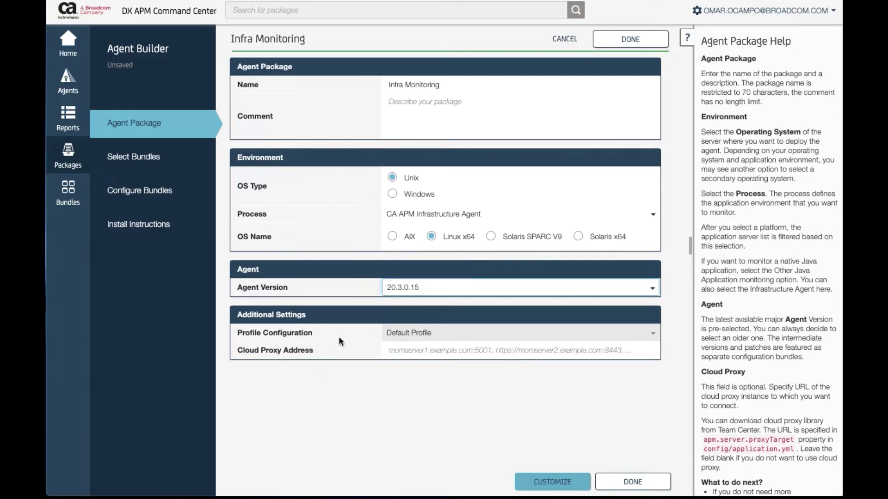
left_click(425, 132)
left_click(556, 483)
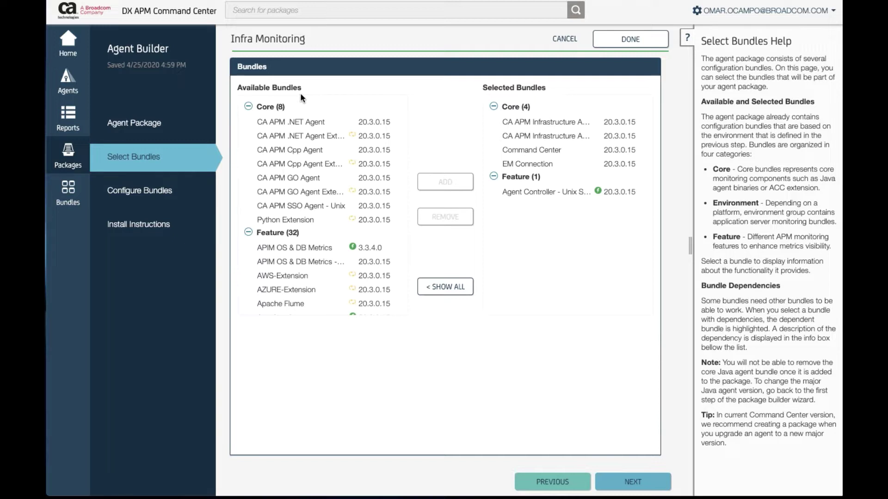
scroll(327, 201, "down", 1)
scroll(327, 202, "down", 2)
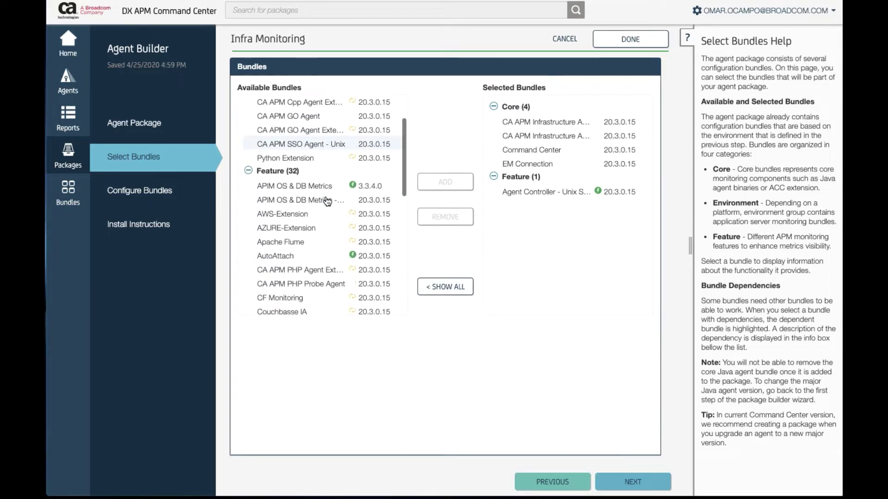
scroll(328, 201, "down", 1)
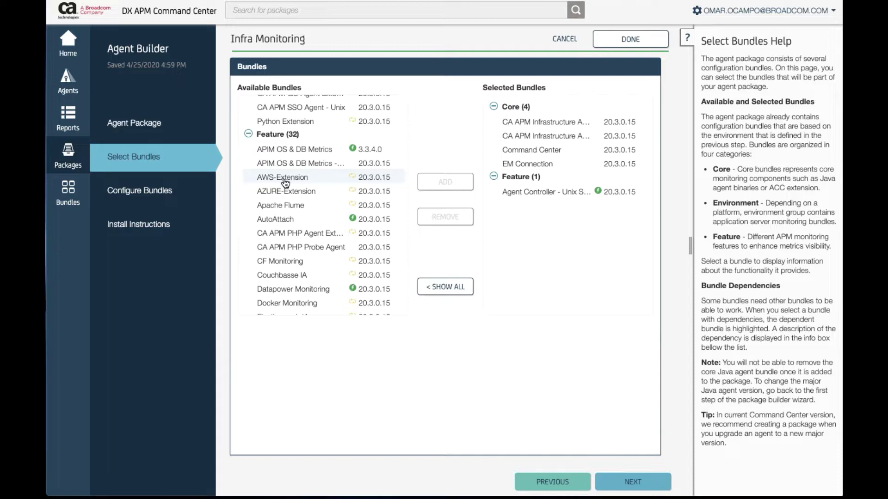
scroll(287, 185, "down", 1)
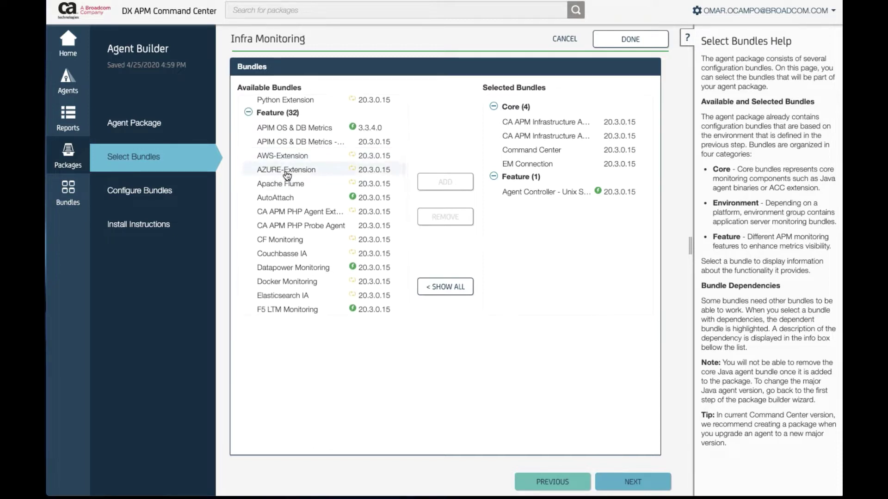
scroll(306, 192, "down", 2)
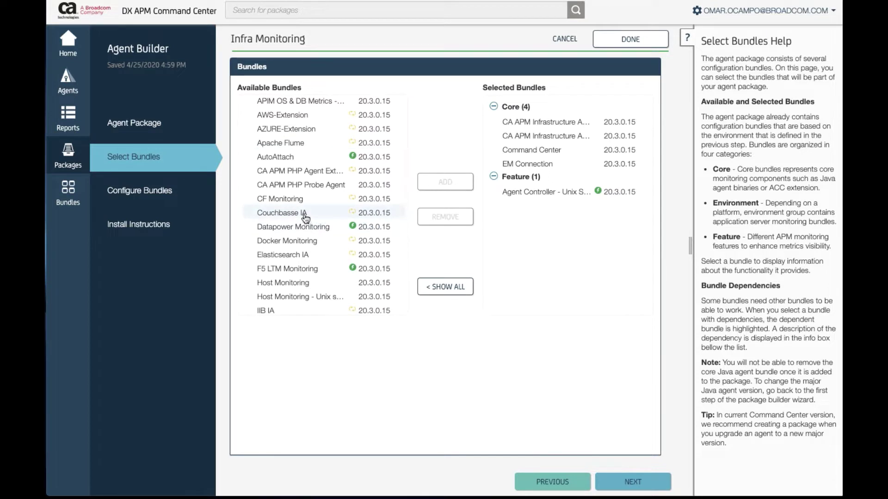
scroll(305, 217, "down", 1)
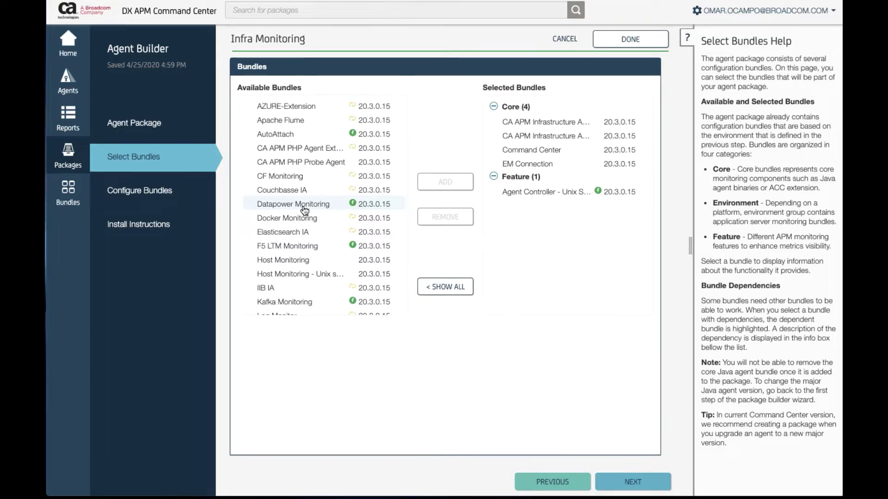
scroll(305, 210, "down", 1)
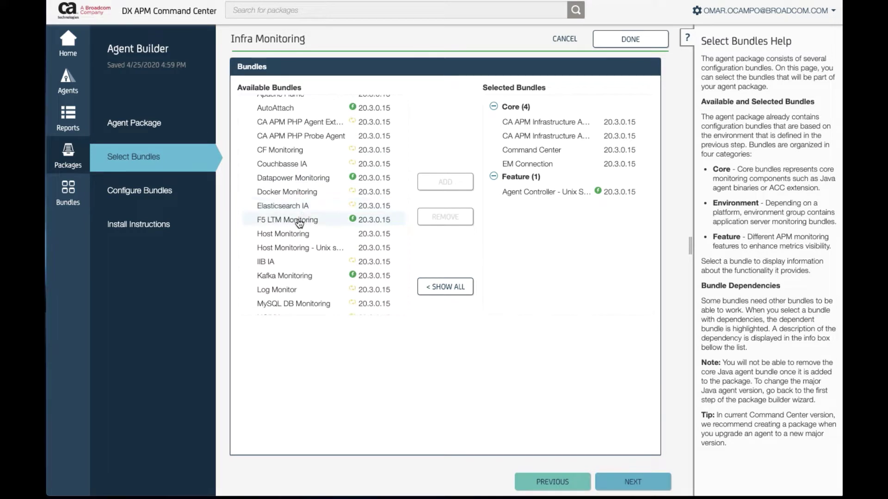
scroll(298, 223, "down", 3)
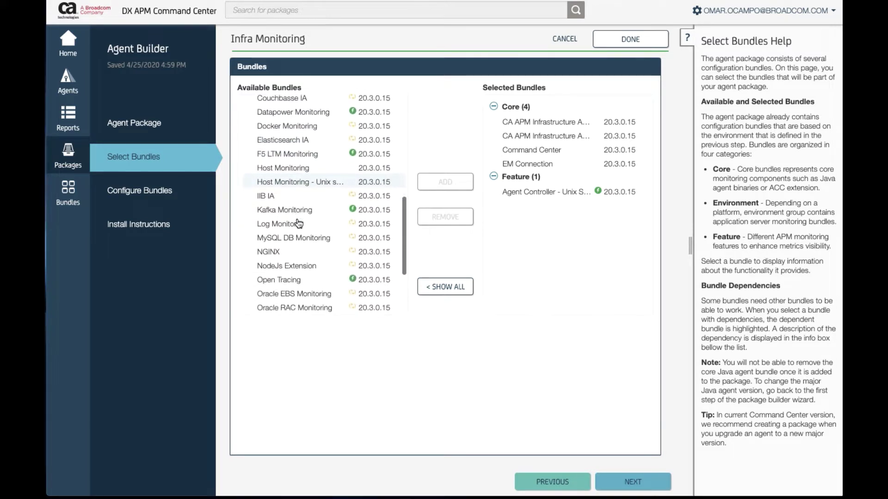
scroll(298, 223, "down", 1)
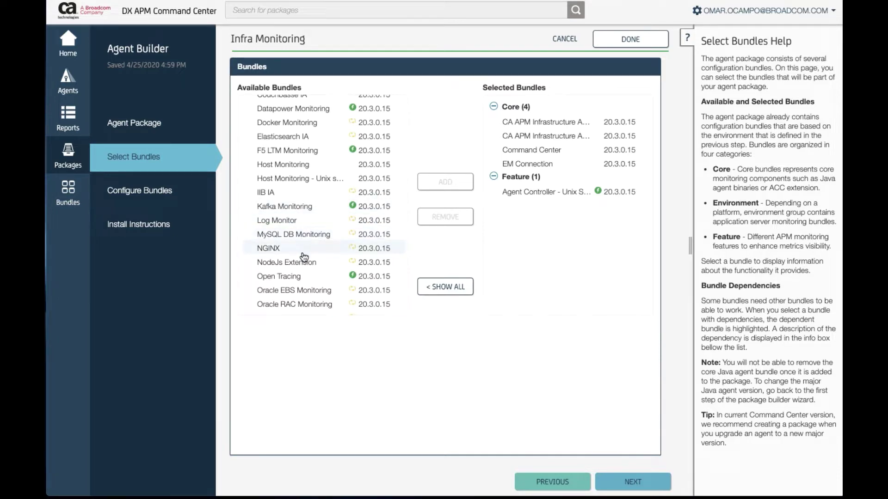
scroll(300, 267, "down", 1)
scroll(301, 267, "down", 3)
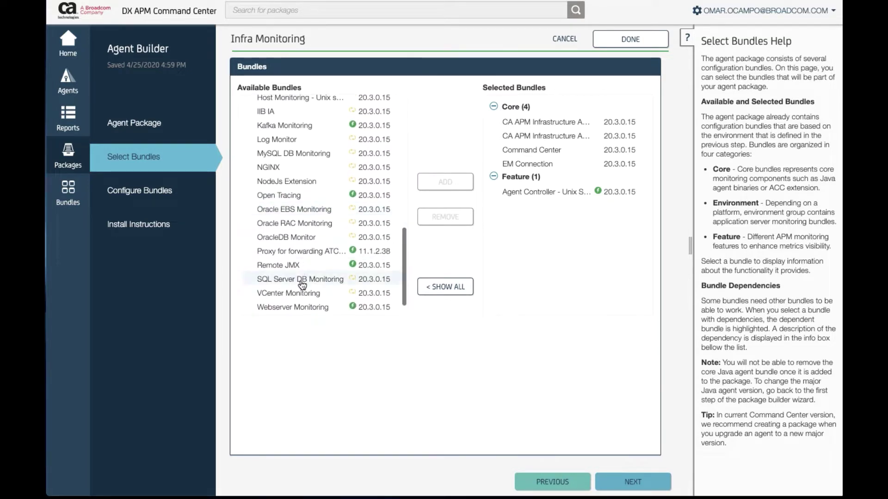
scroll(309, 282, "down", 2)
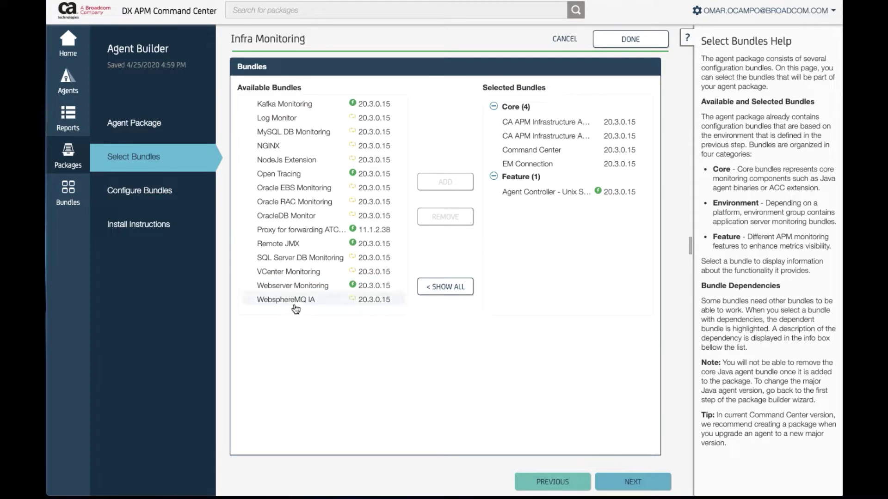
scroll(309, 253, "up", 2)
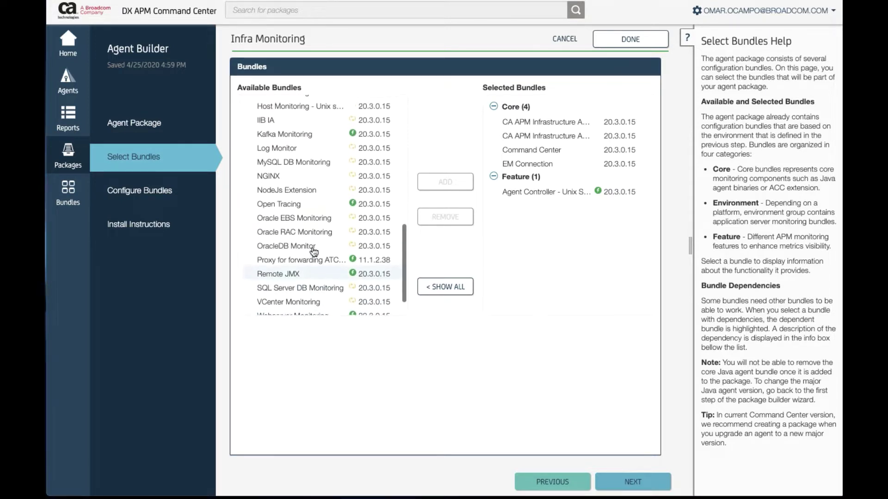
scroll(314, 252, "down", 2)
scroll(314, 252, "up", 5)
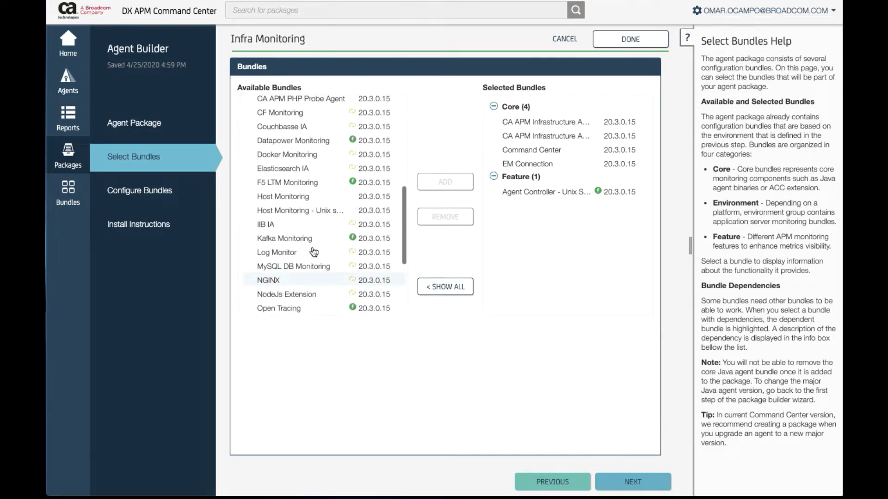
Add the Host Monitoring bundle with its Host Monitoring - Unix dependency, then proceed to Configure Bundles
left_click(290, 200)
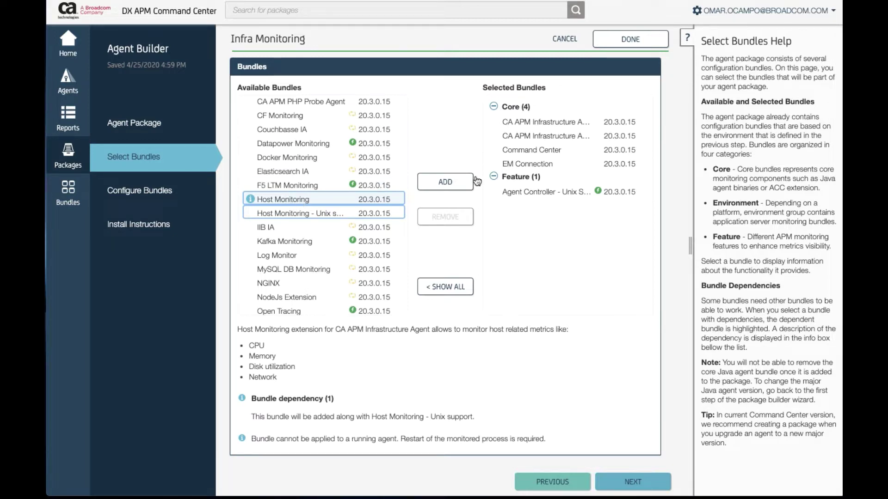
left_click(445, 182)
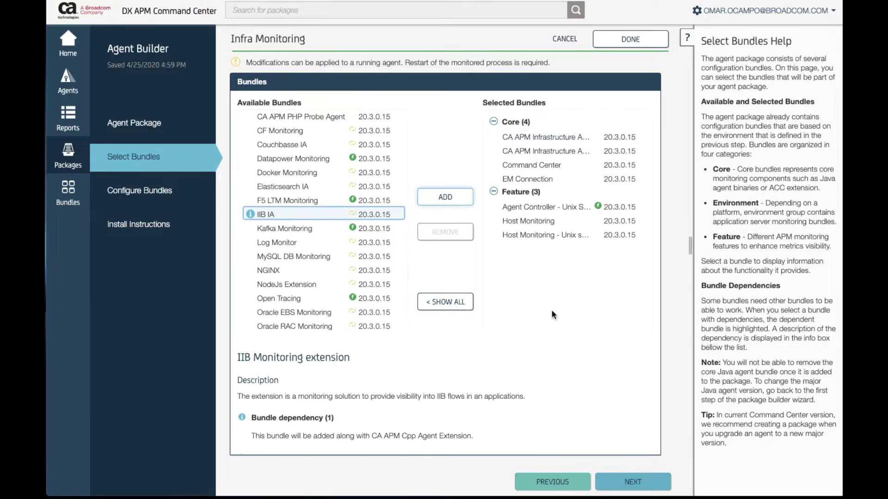
left_click(632, 483)
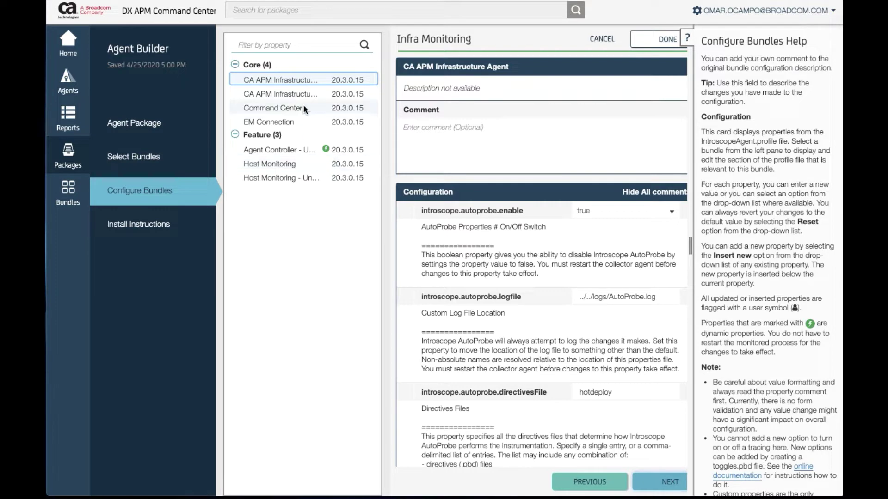
Show the EM Connection bundle's properties, including agentManager.url.1, with the help panel closed
left_click(284, 122)
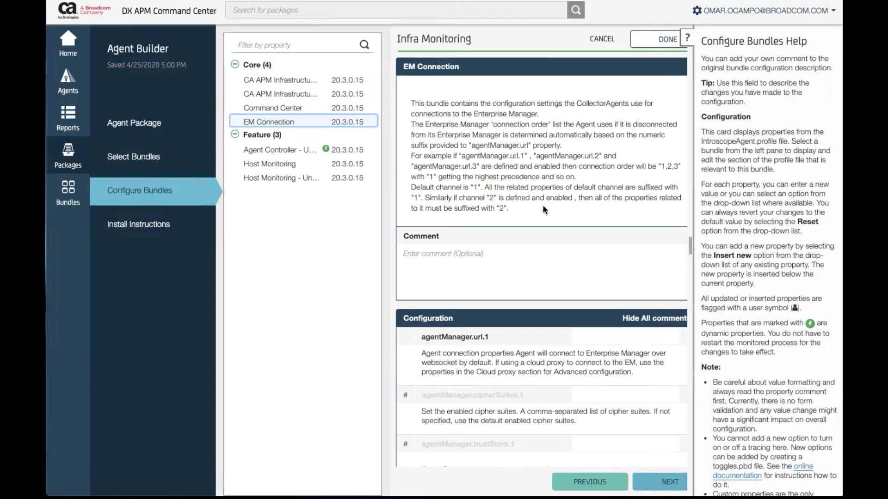
left_click(687, 39)
scroll(634, 184, "down", 3)
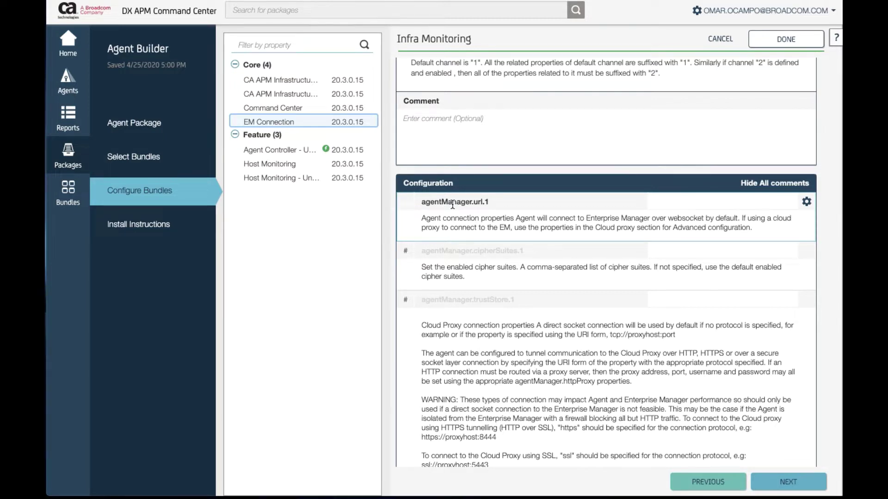
scroll(452, 205, "down", 1)
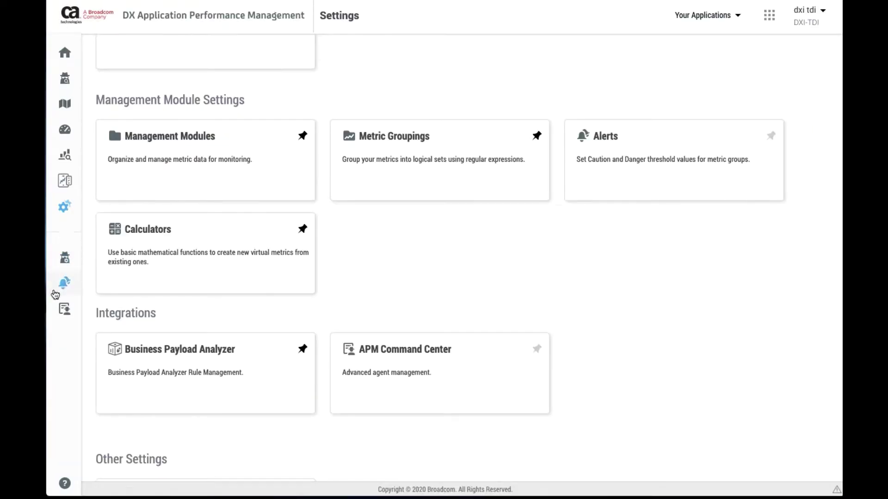
Open the agents list in Settings and show the Agent Connection Details
scroll(394, 252, "up", 4)
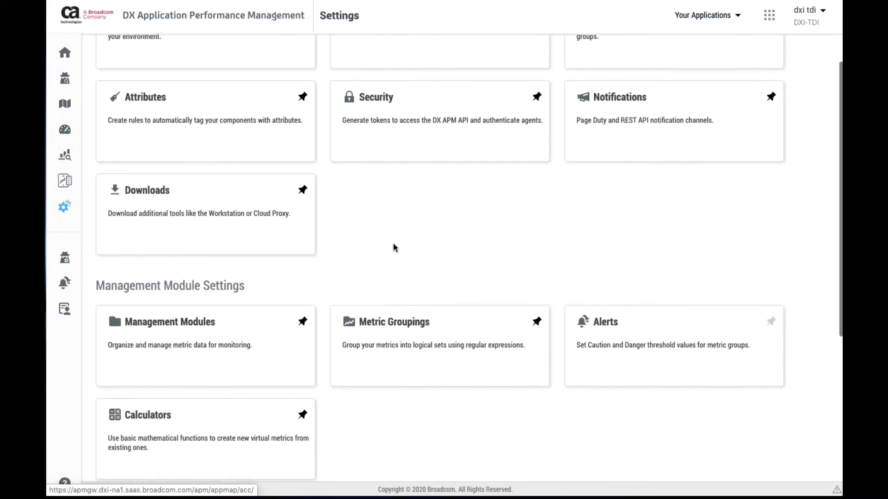
scroll(393, 245, "down", 1)
mouse_move(65, 264)
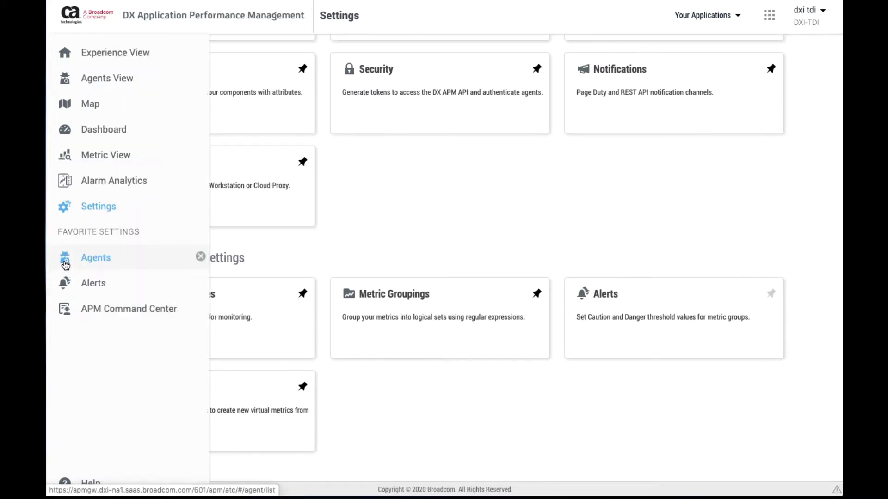
left_click(99, 260)
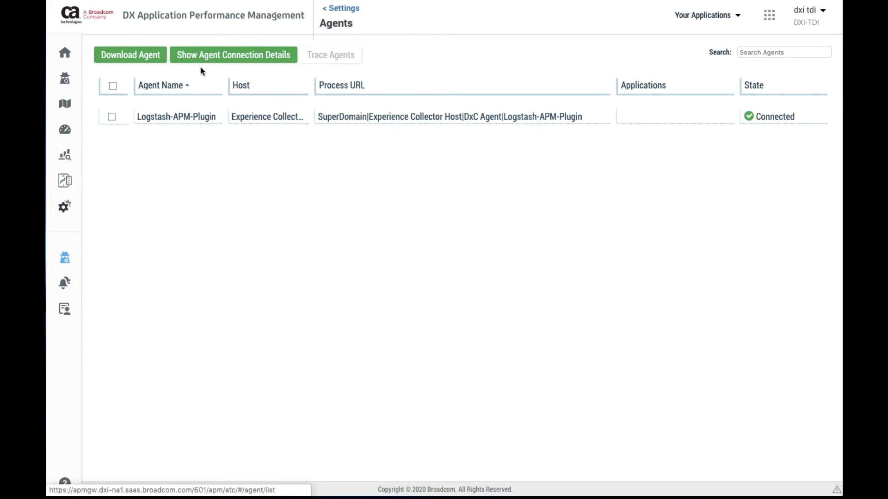
left_click(216, 65)
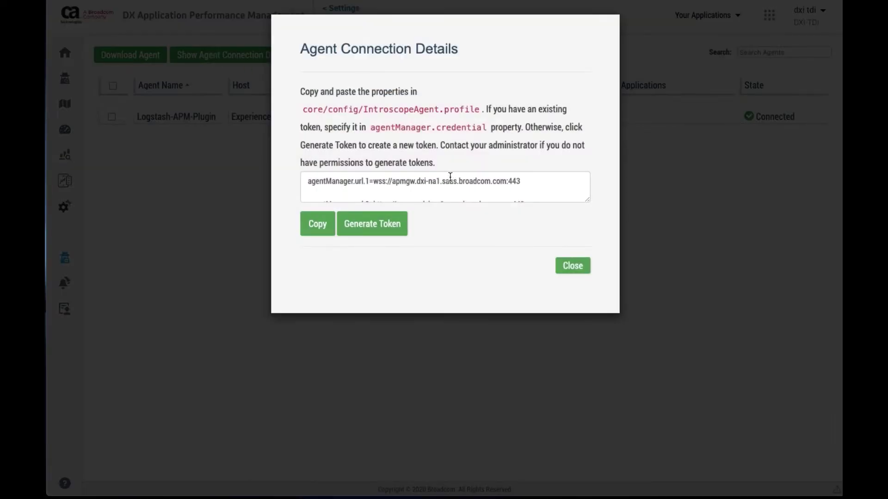
Generate a new agent credential token and copy all the connection properties
scroll(451, 175, "down", 2)
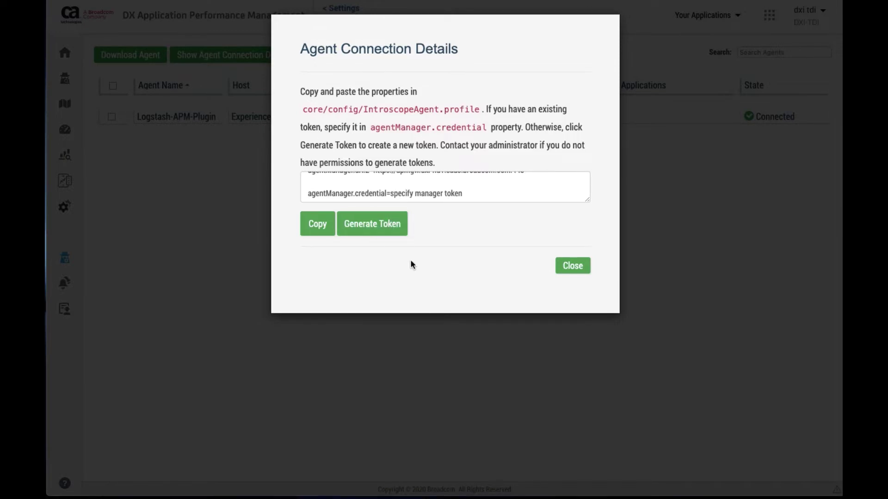
left_click(376, 224)
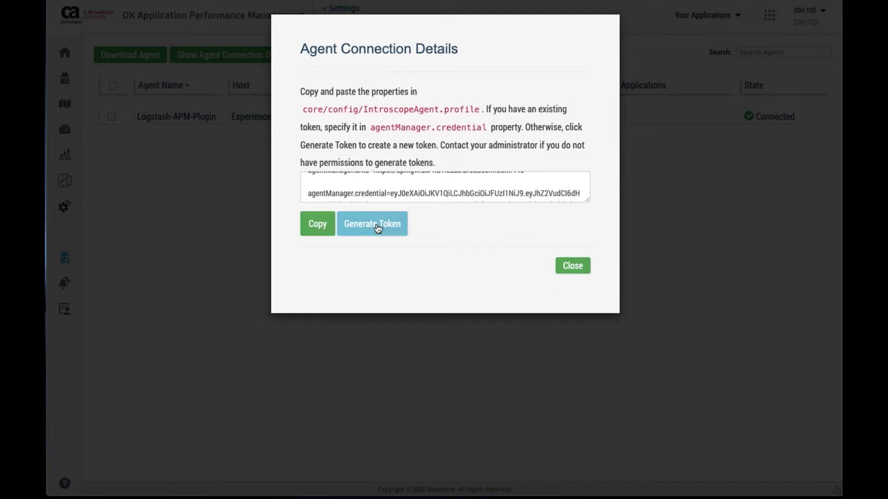
scroll(345, 191, "up", 2)
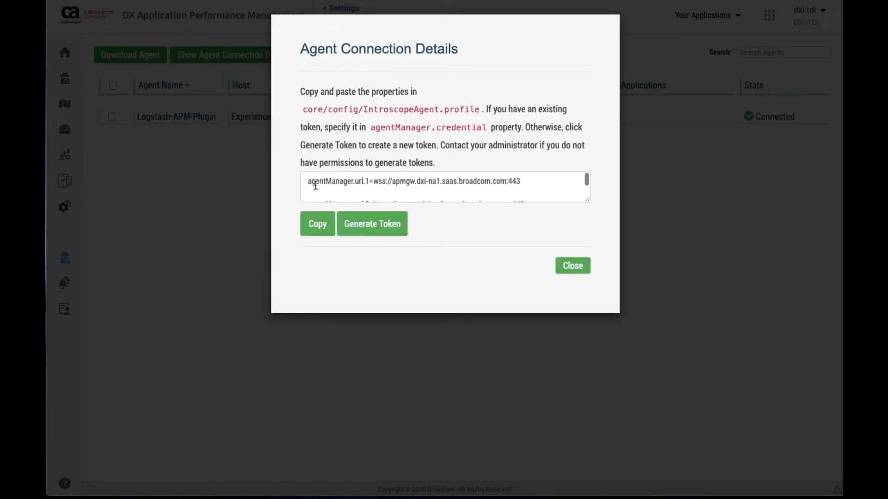
left_click_drag(308, 182, 377, 198)
left_click(376, 198)
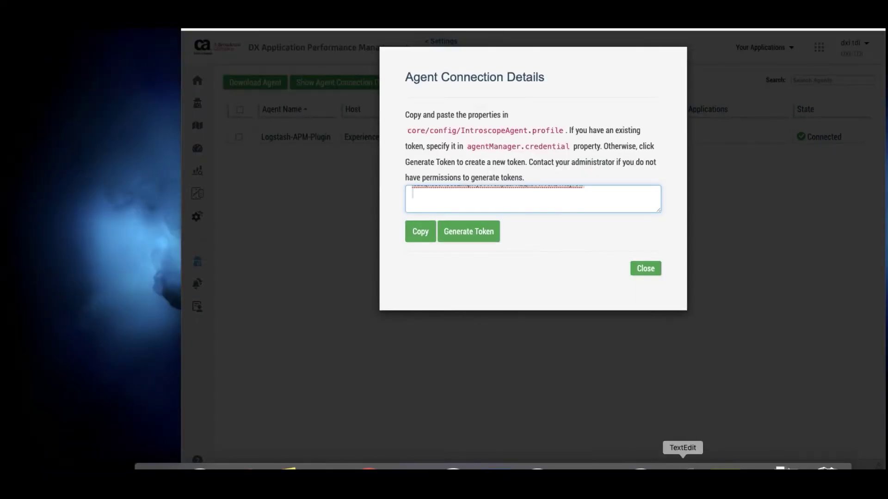
Paste the connection properties into a blank TextEdit document and make the text 18 pt
left_click(682, 466)
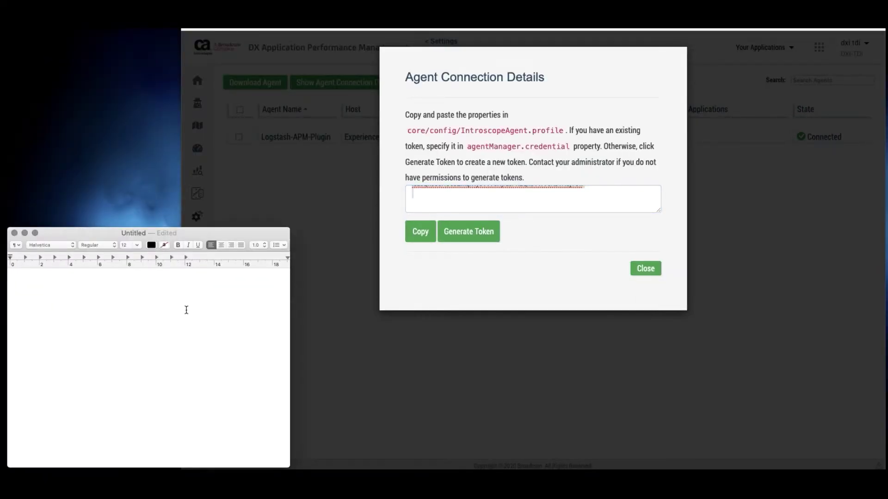
key("super+v")
left_click_drag(199, 229, 224, 172)
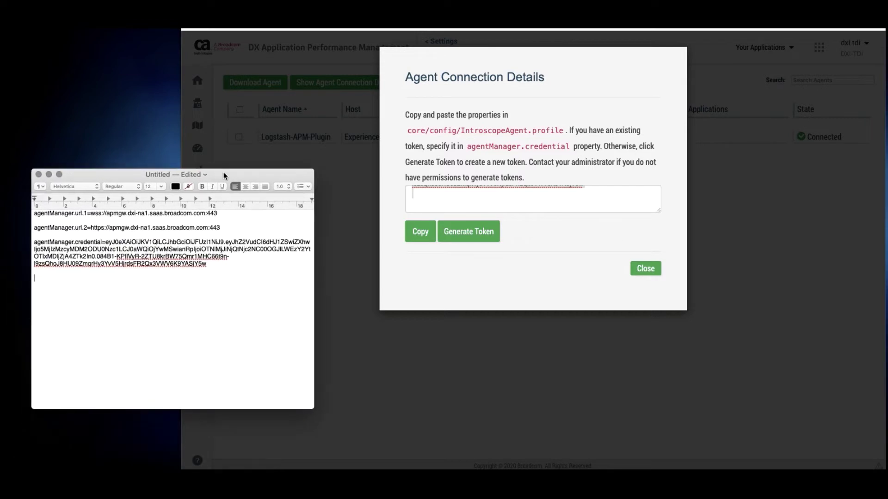
left_click_drag(312, 171, 337, 154)
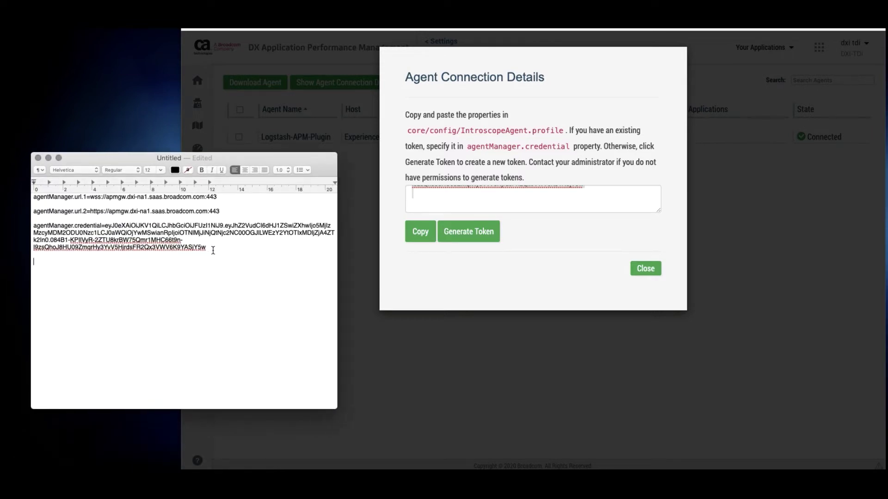
left_click_drag(213, 250, 30, 198)
left_click(160, 170)
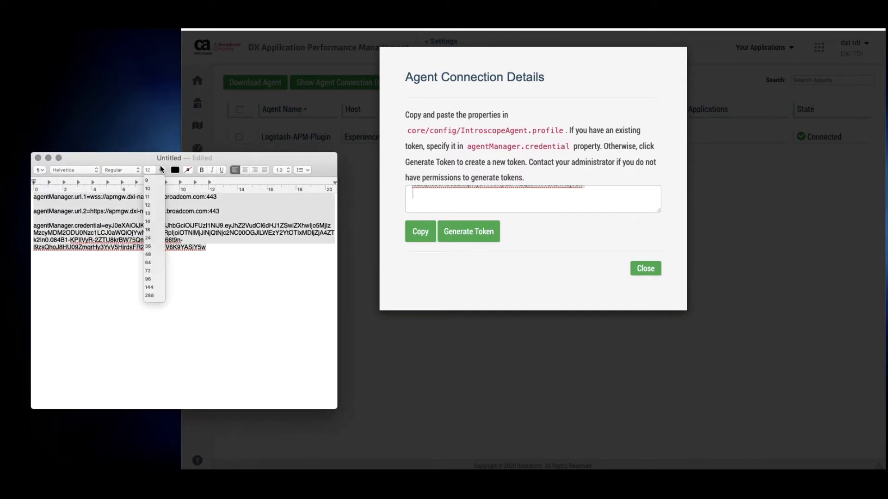
left_click(148, 229)
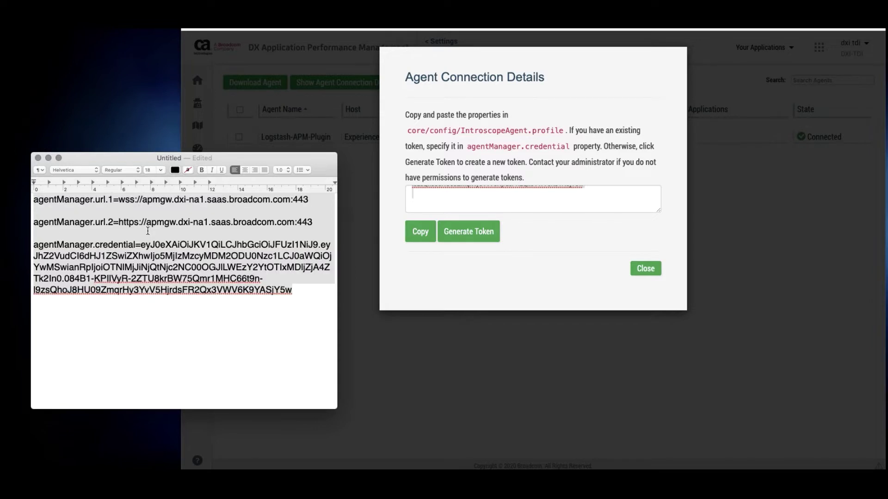
left_click(168, 304)
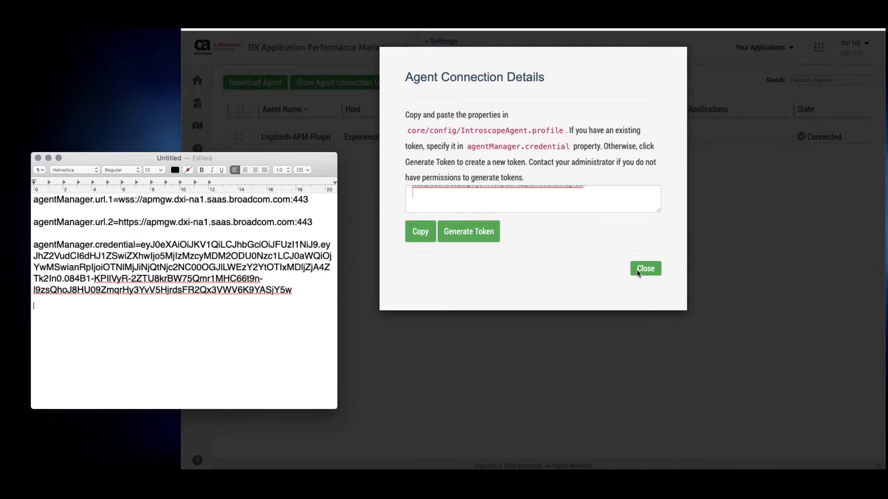
Close the Agent Connection Details dialog and copy the url.2 HTTPS URL from the document
left_click(657, 269)
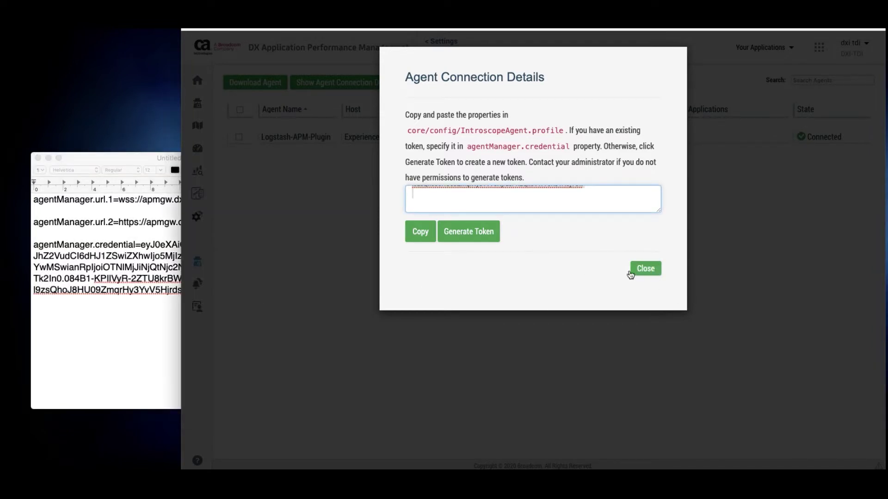
left_click(638, 270)
left_click(137, 273)
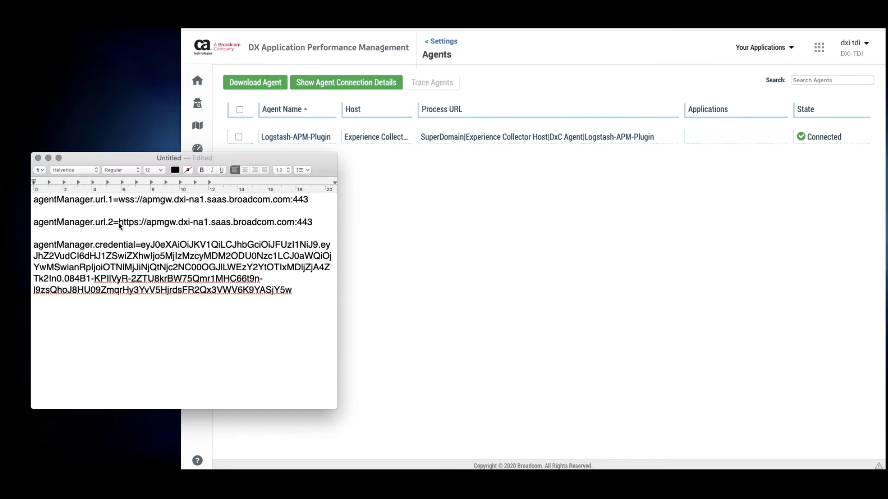
left_click_drag(120, 226, 311, 225)
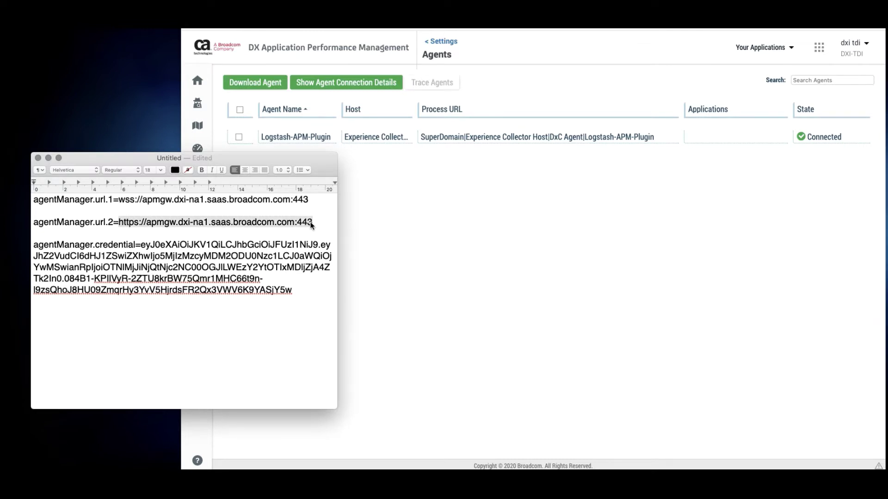
key("super+c")
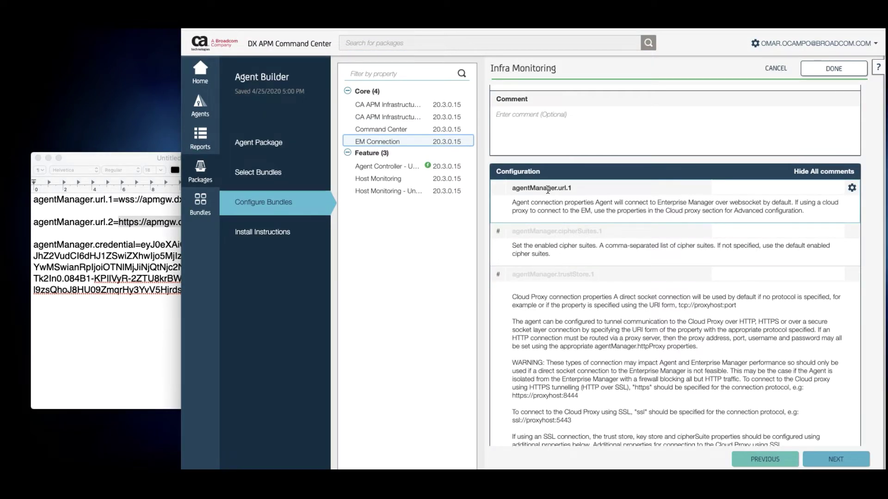
Set agentManager.url.1 to the copied url.2 HTTPS URL
left_click(730, 189)
key("super+v")
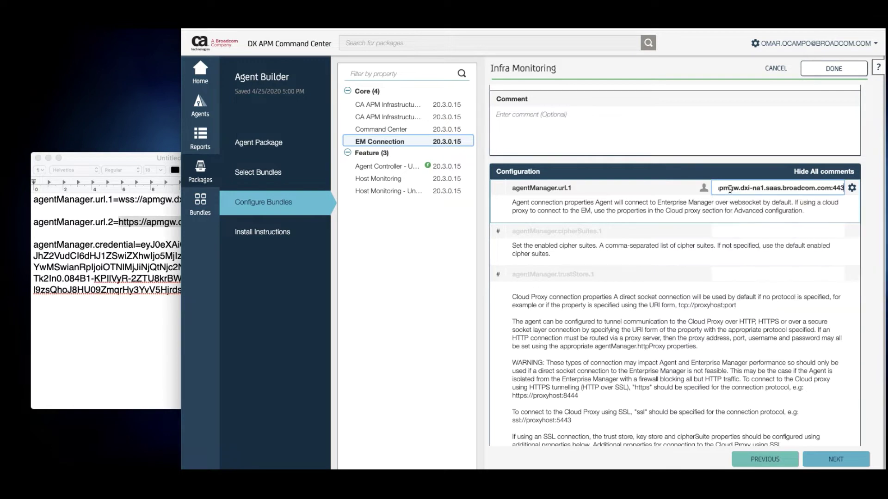
key("Return")
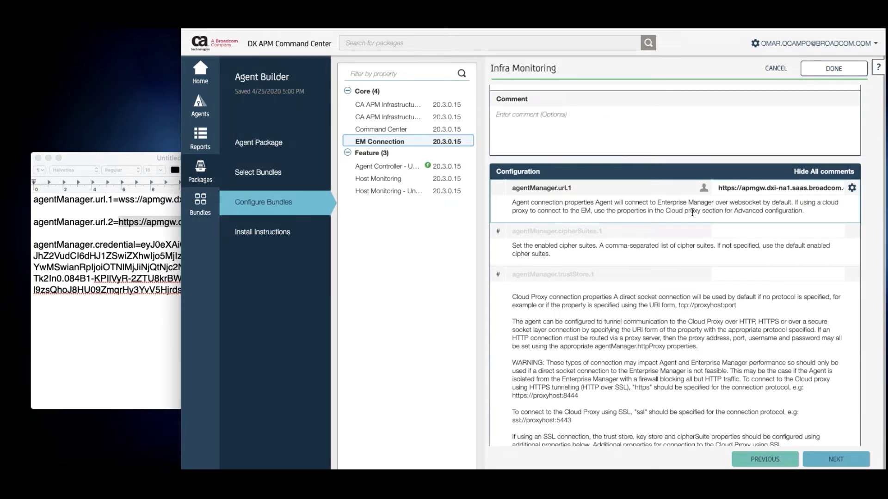
Add a new property named agentManager.credential below agentManager.url.1
left_click(128, 258)
left_click_drag(136, 245, 34, 246)
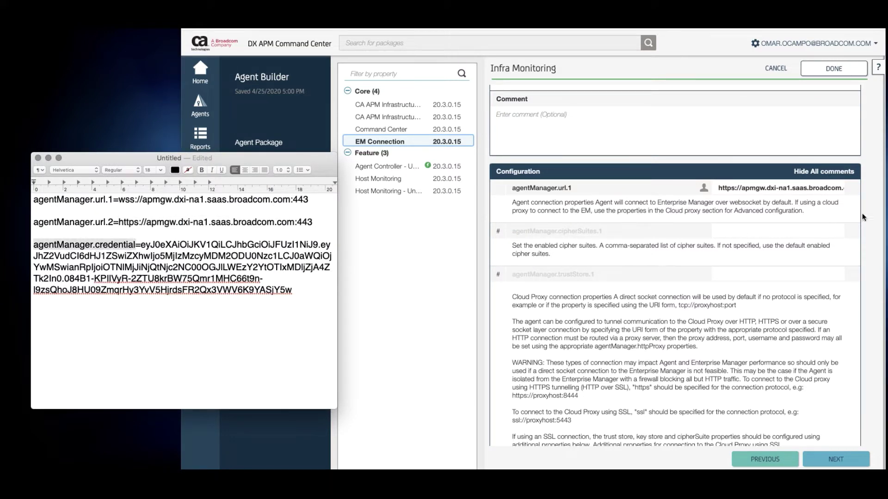
left_click(877, 211)
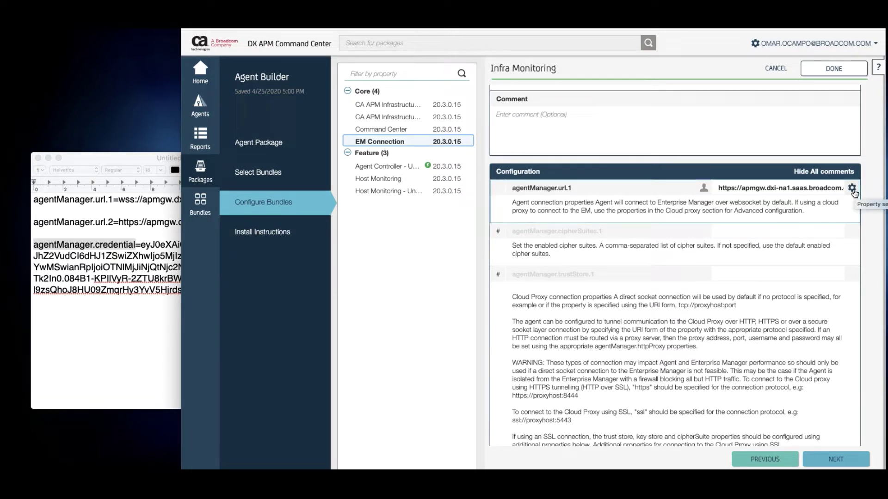
left_click(852, 189)
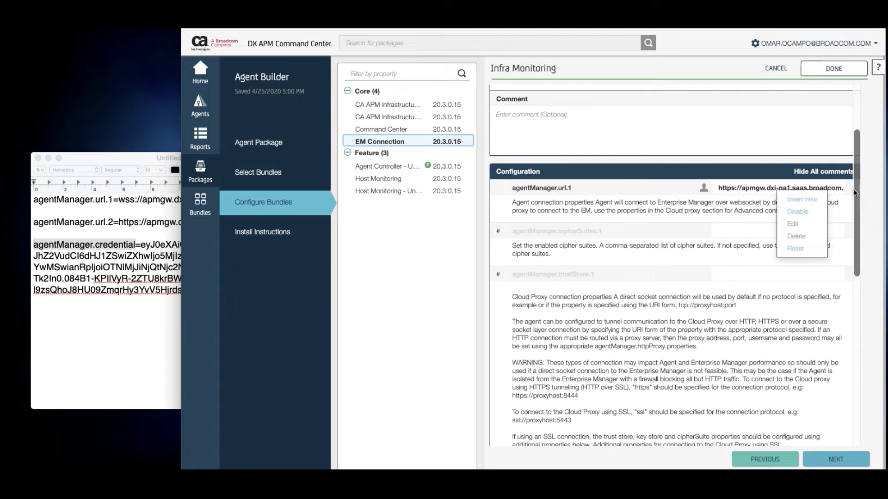
left_click(810, 205)
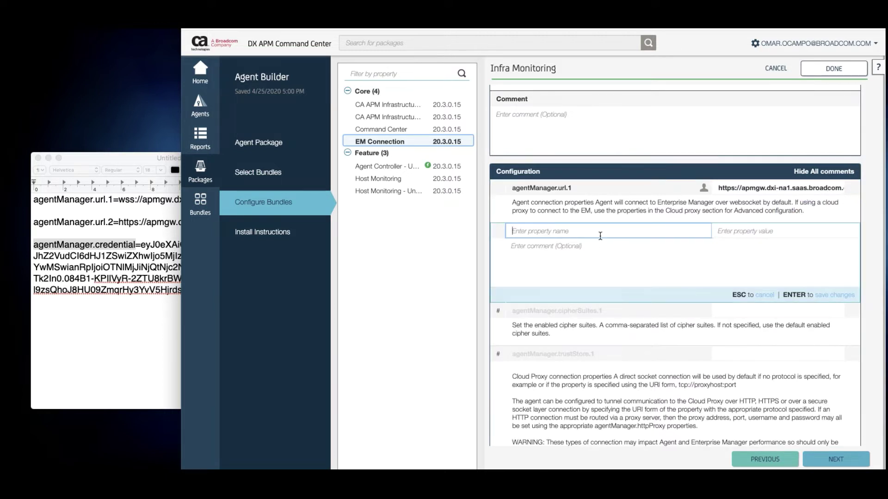
key("super+v")
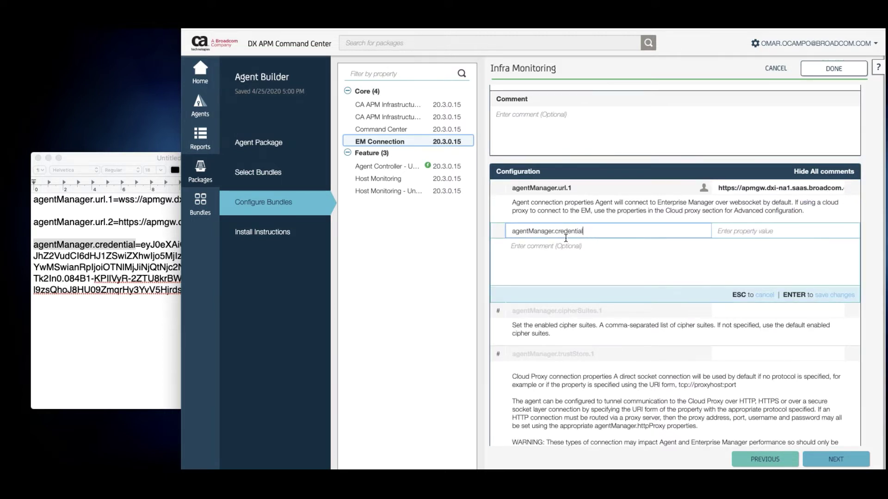
Paste the credential token from the notes as its value and save the property
left_click(717, 231)
left_click(138, 247)
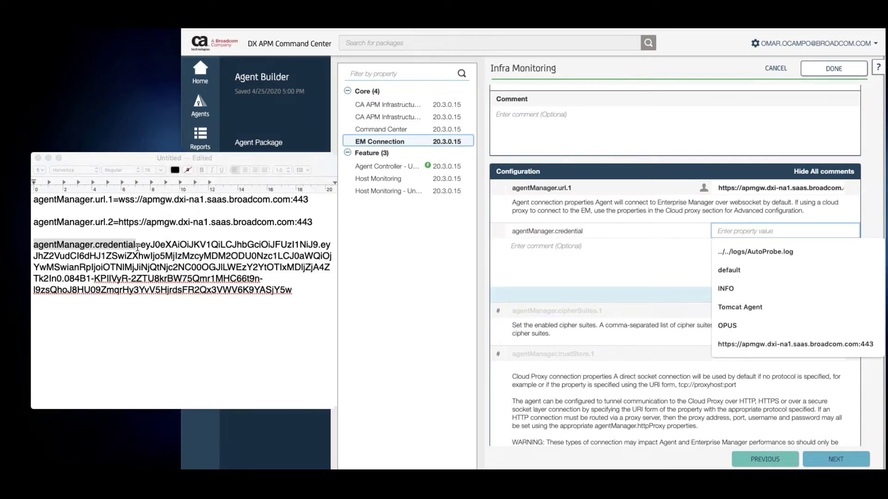
left_click_drag(140, 245, 293, 289)
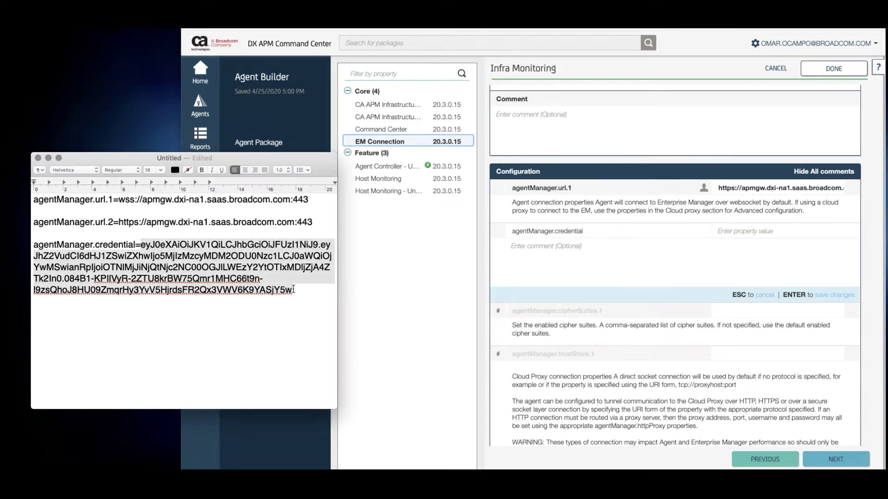
left_click(730, 230)
key("super+v")
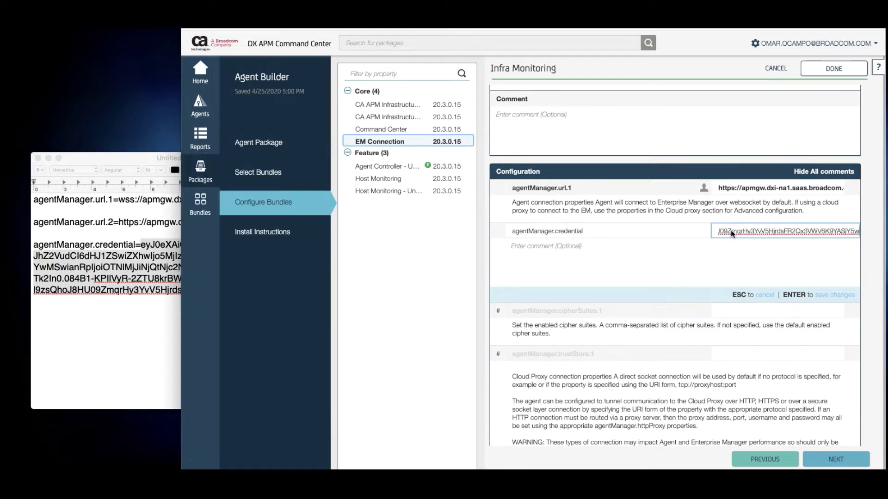
key("Tab")
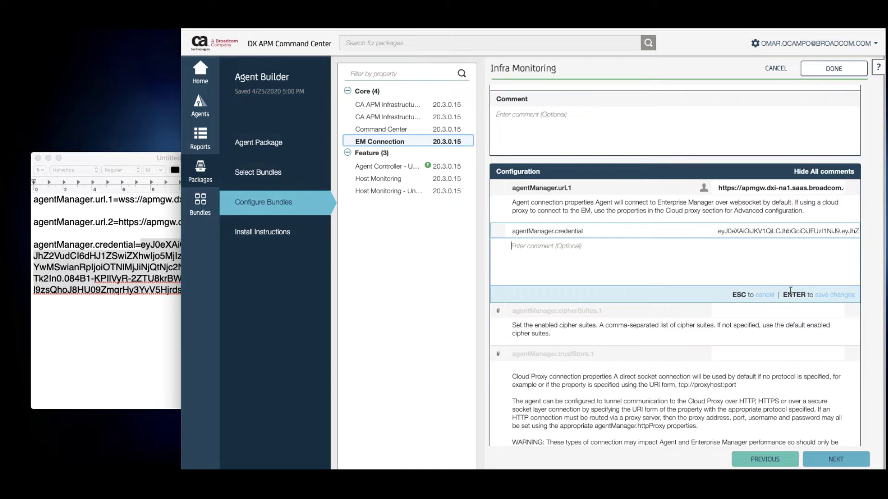
key("Return")
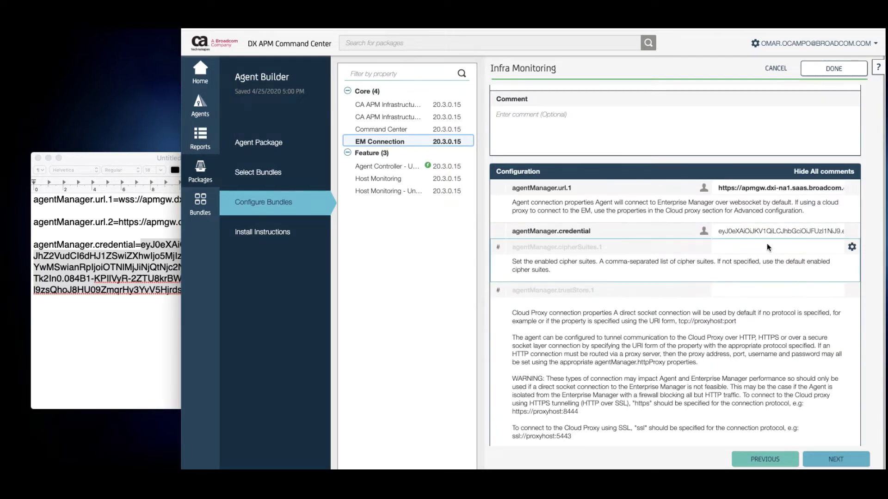
scroll(741, 261, "down", 5)
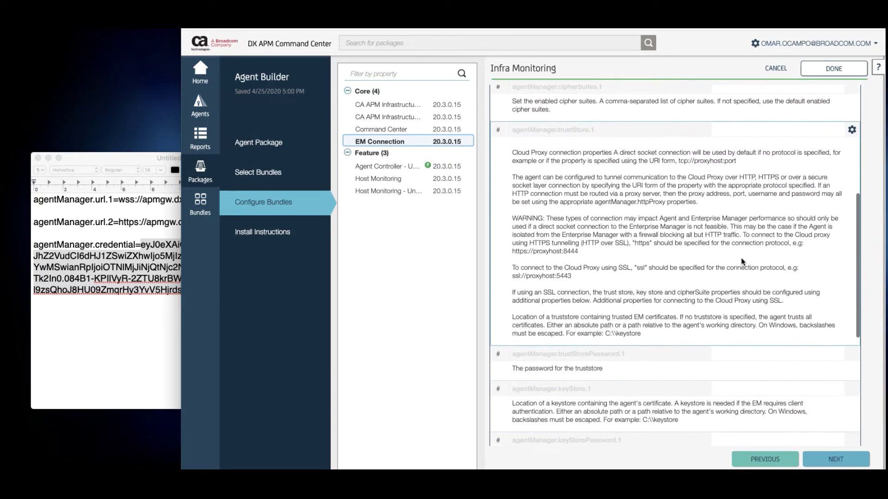
scroll(741, 261, "down", 2)
scroll(741, 262, "down", 1)
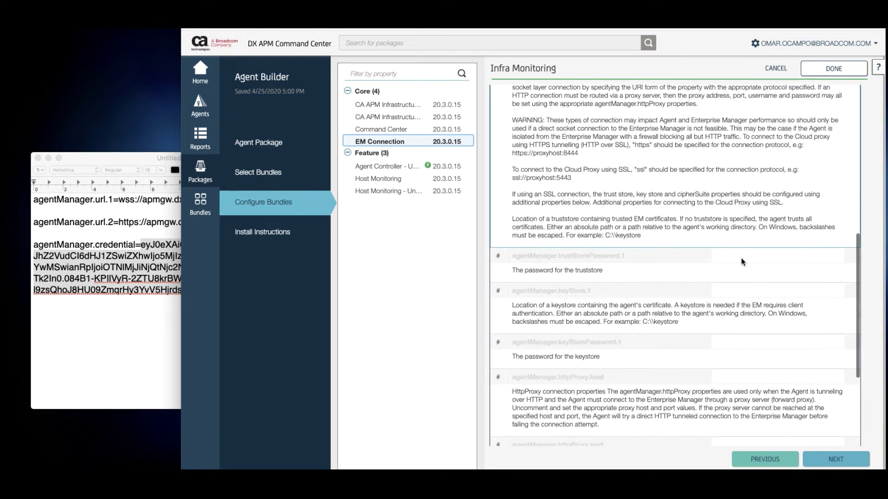
scroll(741, 259, "down", 2)
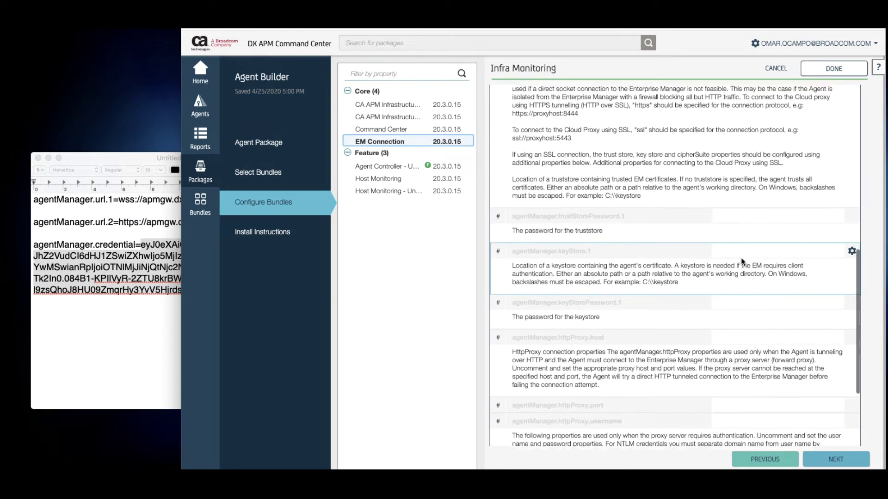
scroll(741, 257, "up", 6)
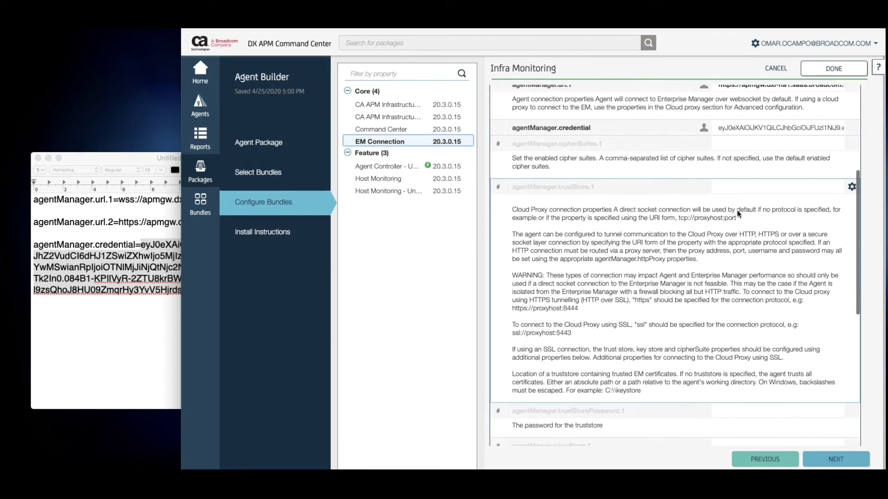
scroll(738, 213, "up", 2)
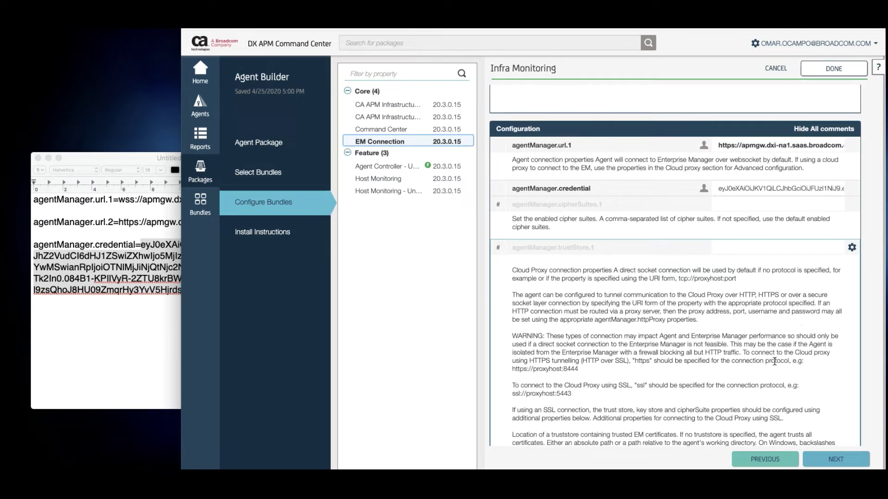
Review the Host Monitoring and Host Monitoring - Unix support bundles, then finish the package
left_click(394, 181)
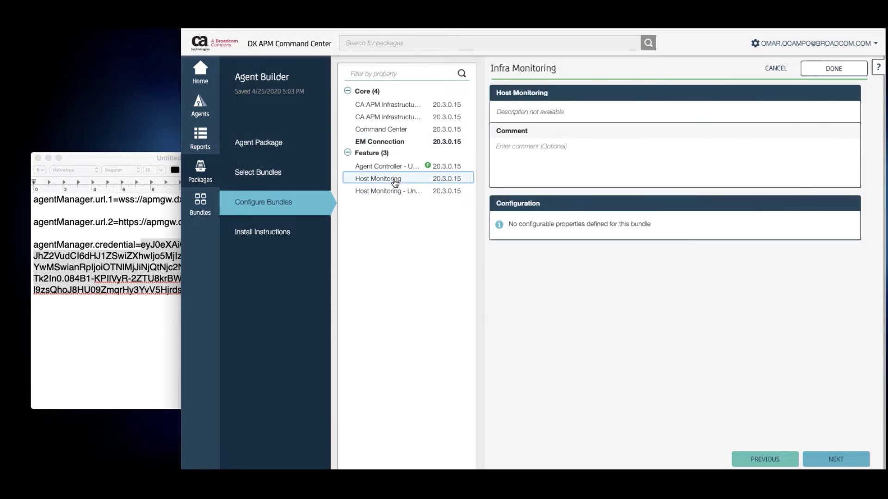
left_click(377, 193)
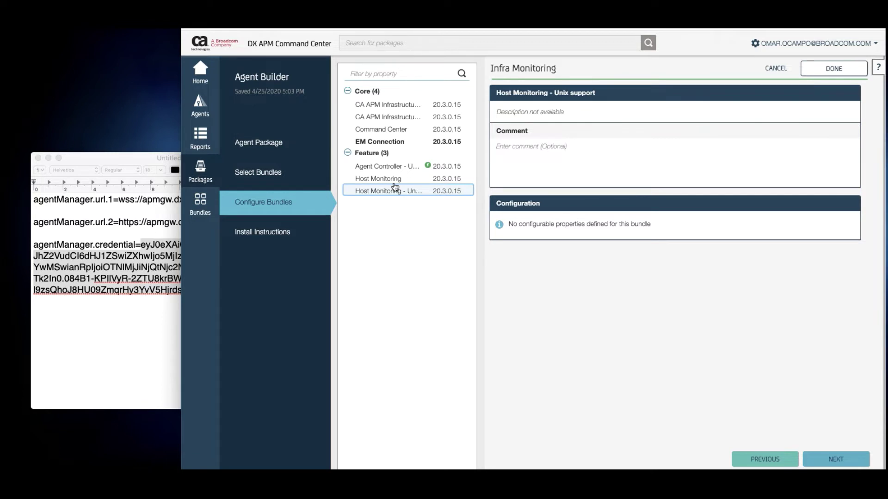
left_click(836, 460)
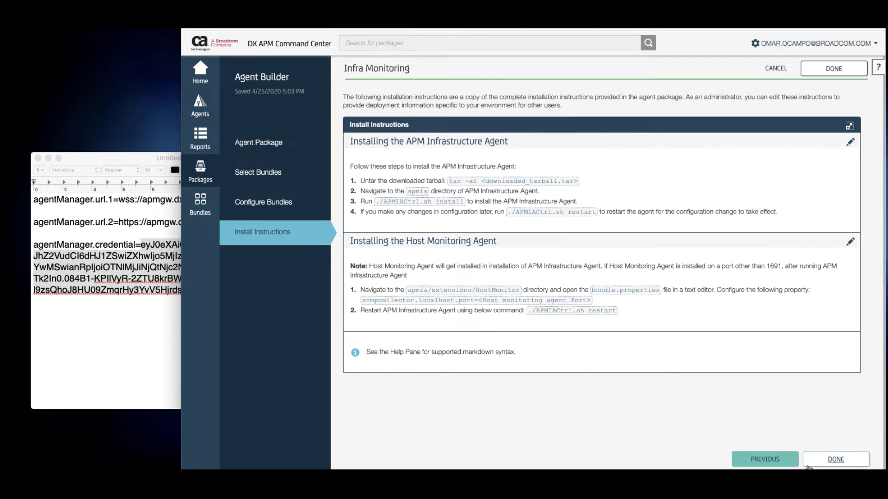
left_click(837, 463)
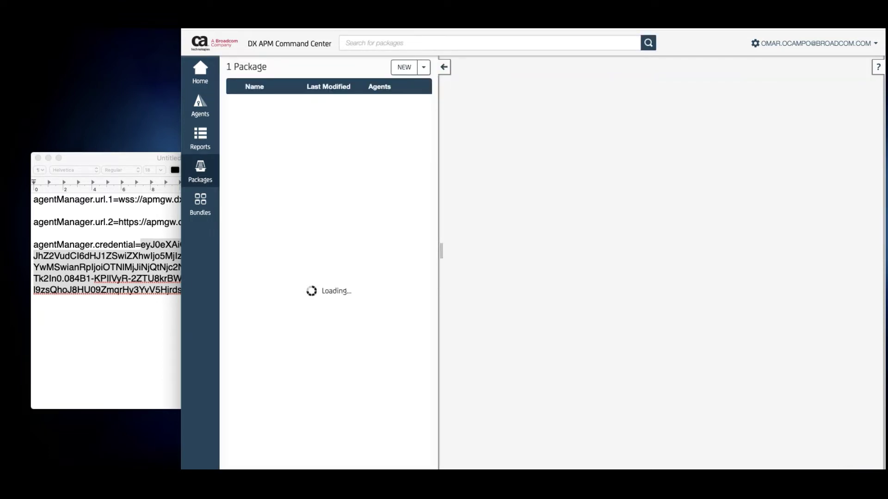
Open the Infra Monitoring package and scroll through its version, URL, bundles and install instructions
left_click(411, 449)
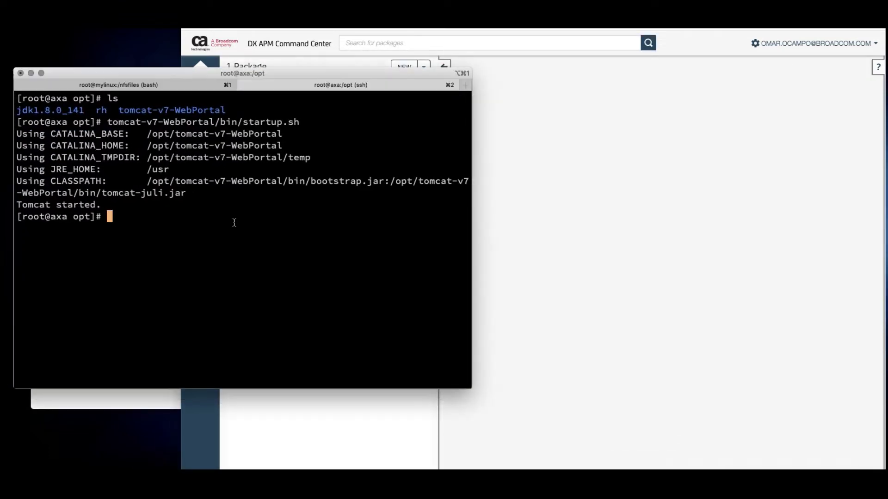
left_click(724, 178)
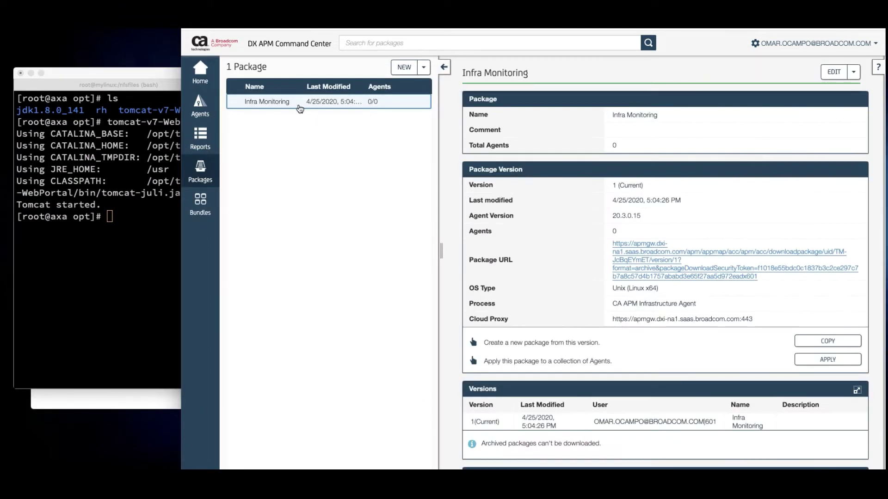
left_click(298, 104)
scroll(656, 192, "down", 1)
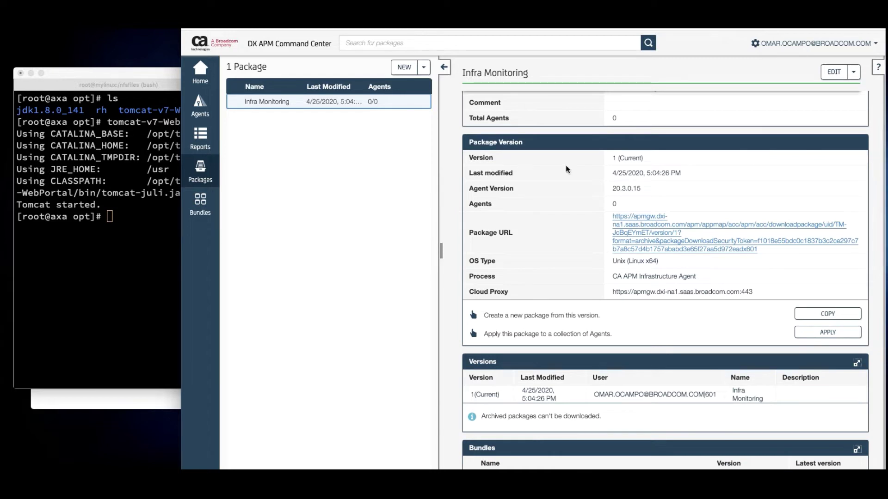
scroll(643, 198, "down", 1)
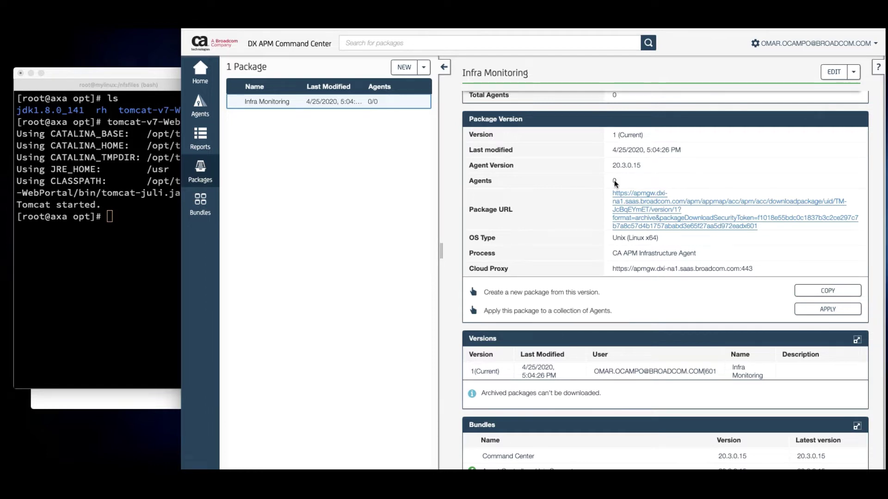
scroll(575, 240, "down", 5)
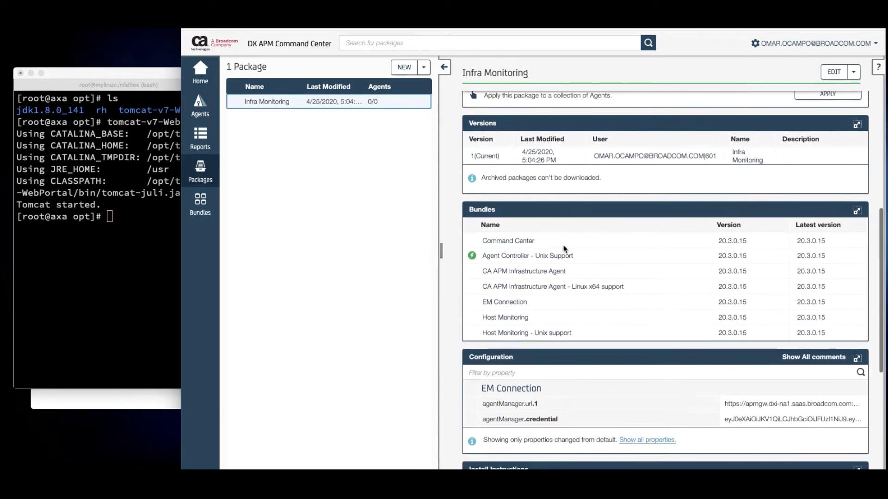
scroll(634, 250, "down", 1)
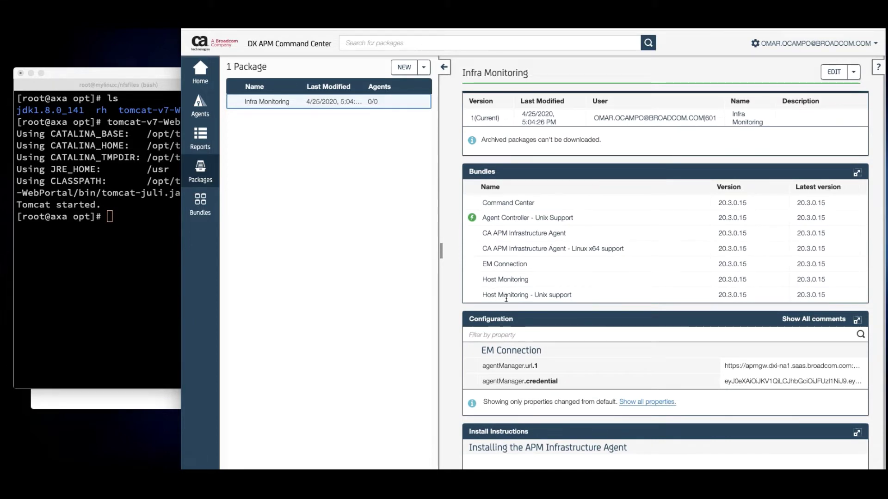
scroll(620, 295, "down", 3)
scroll(621, 295, "down", 1)
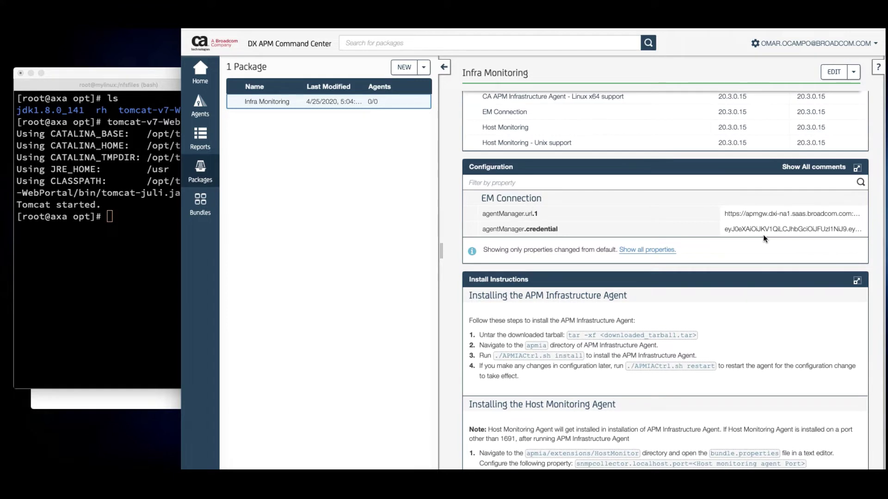
scroll(762, 235, "down", 1)
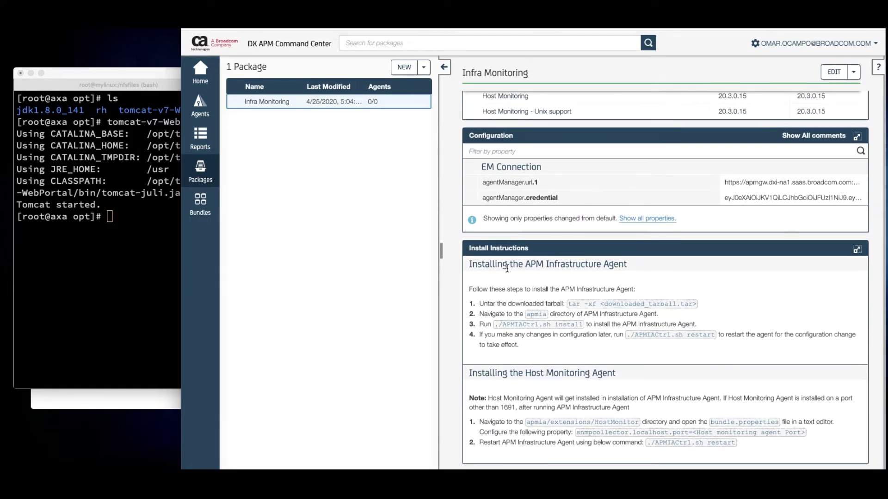
scroll(716, 354, "up", 5)
scroll(715, 354, "up", 10)
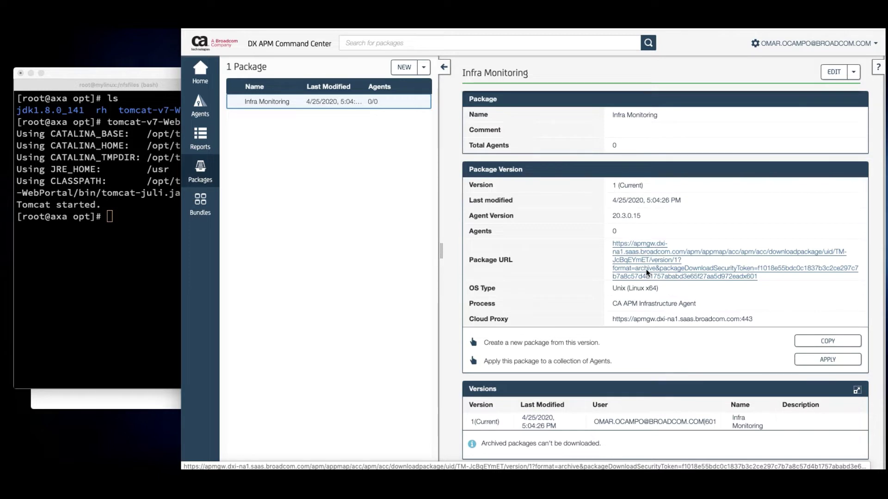
Download the Infra Monitoring tar from its Package URL and return to Terminal
left_click(645, 269)
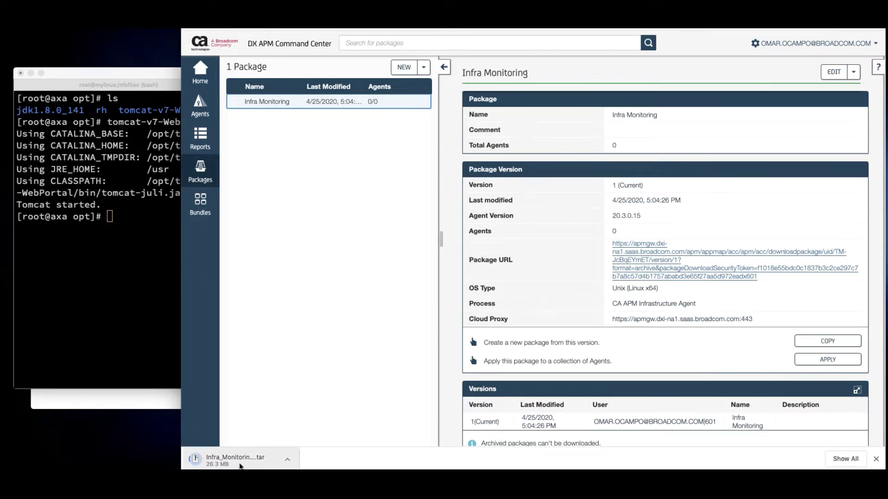
left_click(72, 186)
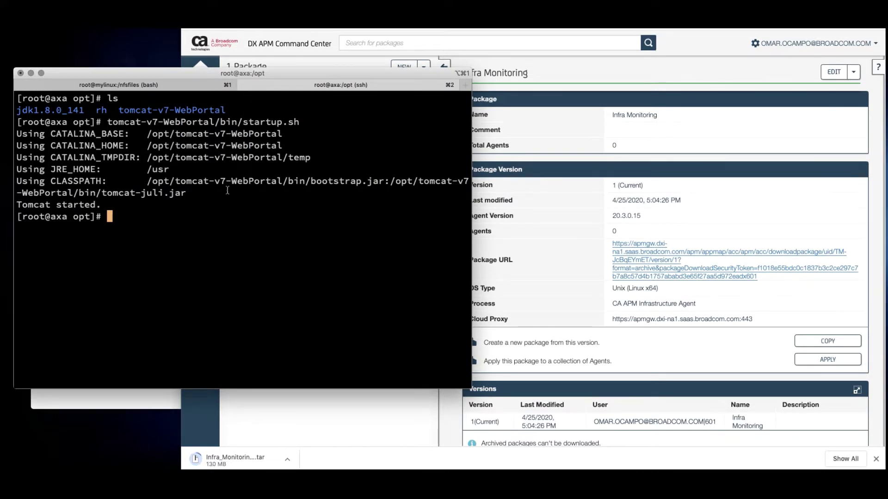
Check running java processes, then list Infra_Monitoring_v1.tar in the local session
type("ps -ef | grep java")
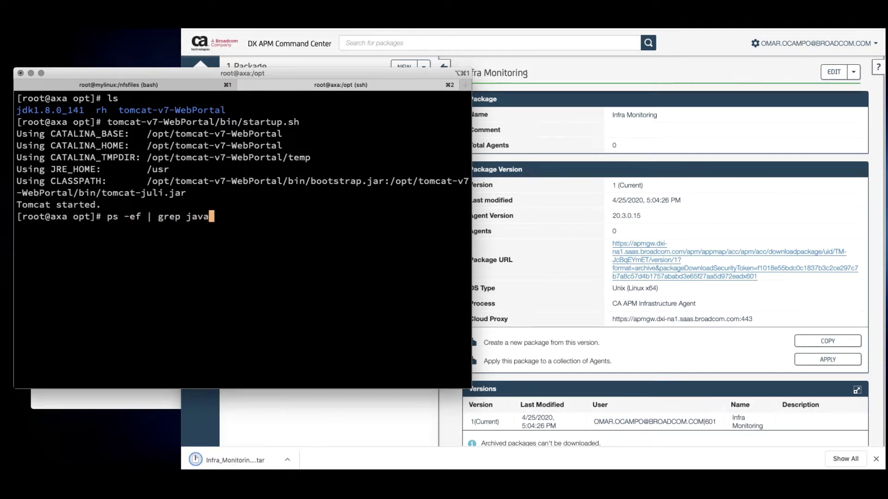
key("Return")
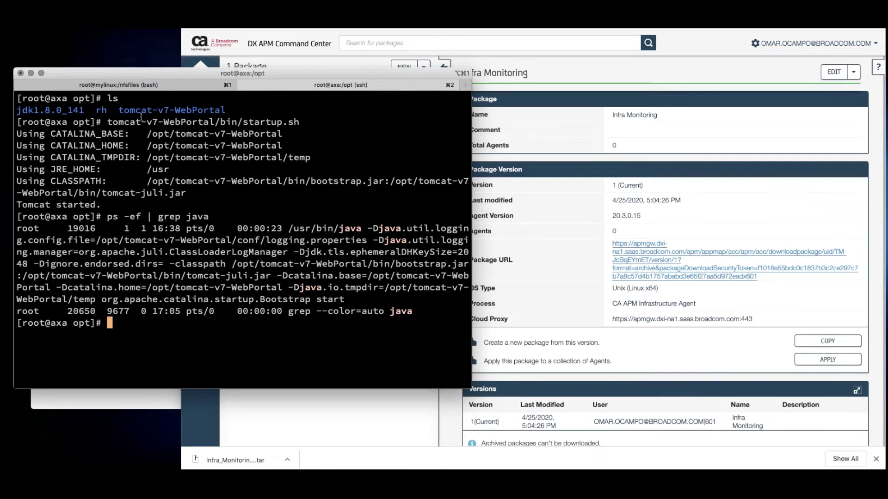
left_click(145, 87)
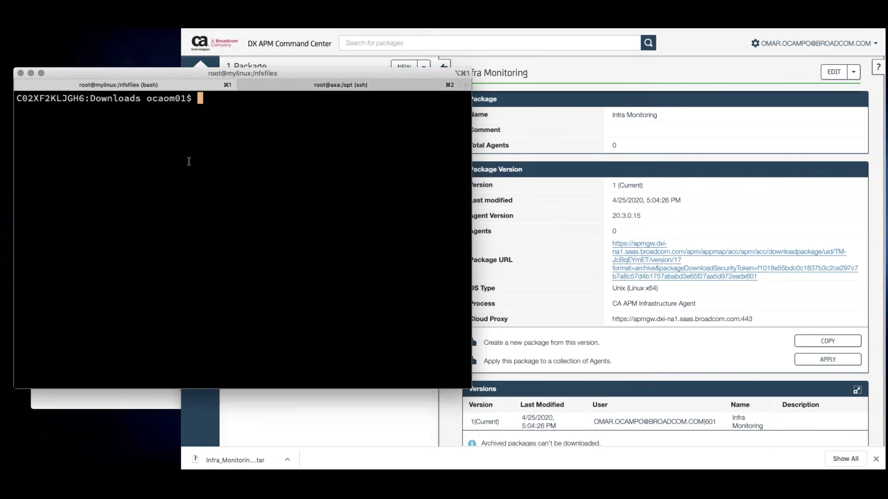
type("ls -l Inf")
key("Tab")
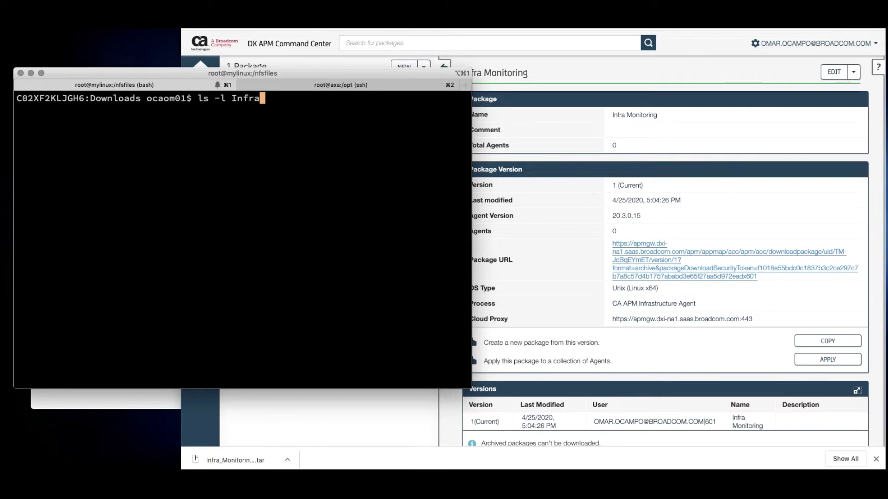
type("_")
key("Tab")
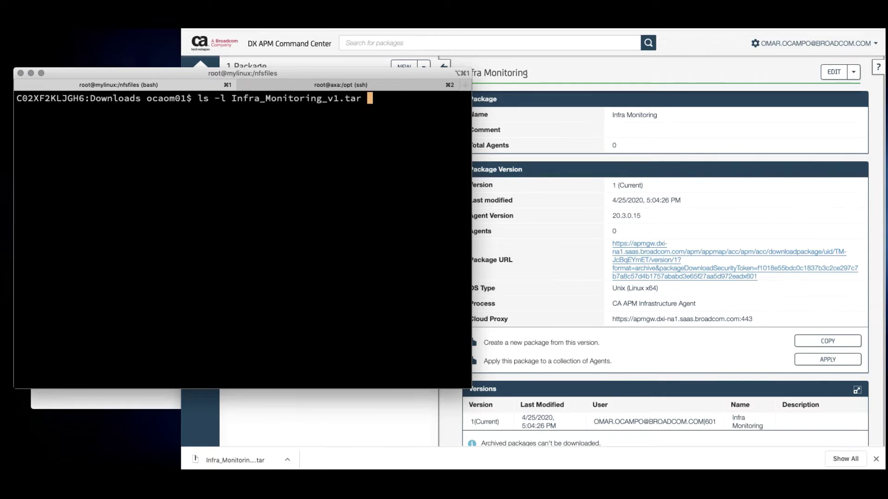
key("Return")
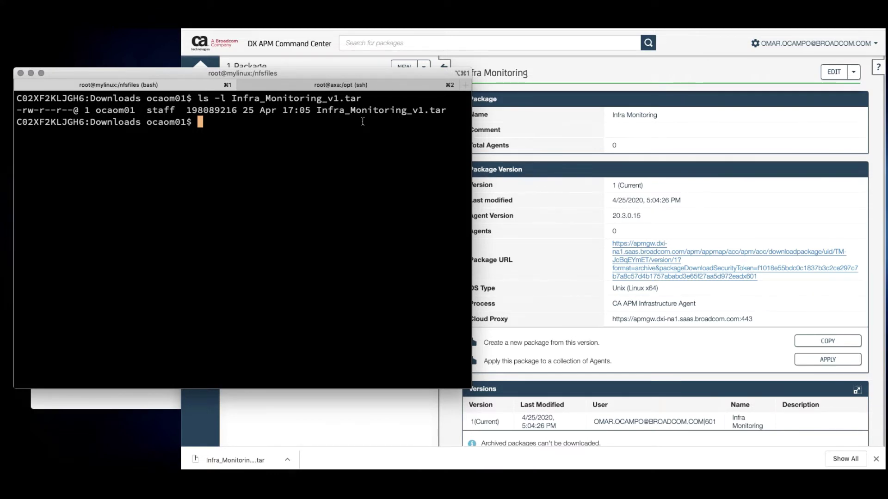
type("scp Infra_")
key("Tab")
type("root")
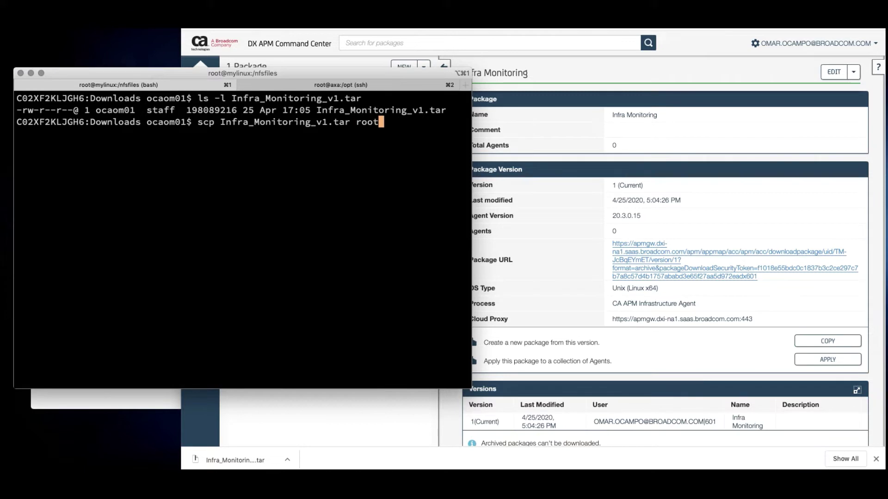
type("@192.168.0.2")
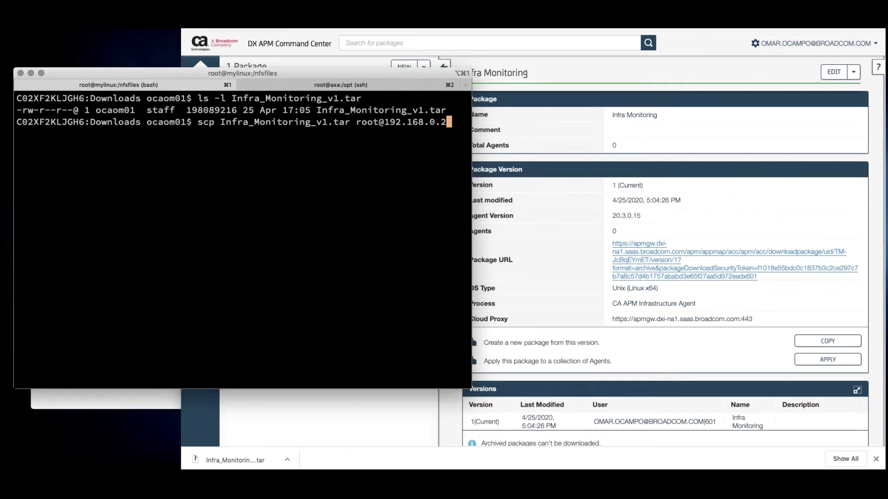
type("5:/root/.")
key("Return")
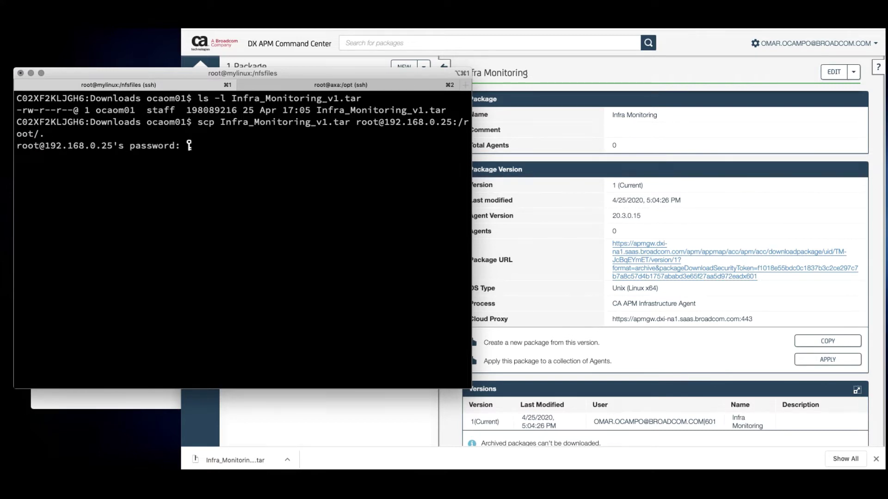
key("Return")
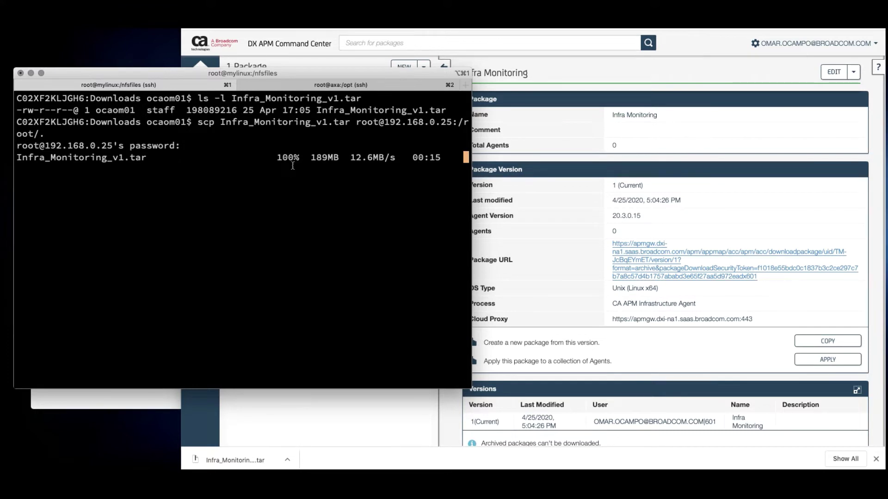
left_click(315, 86)
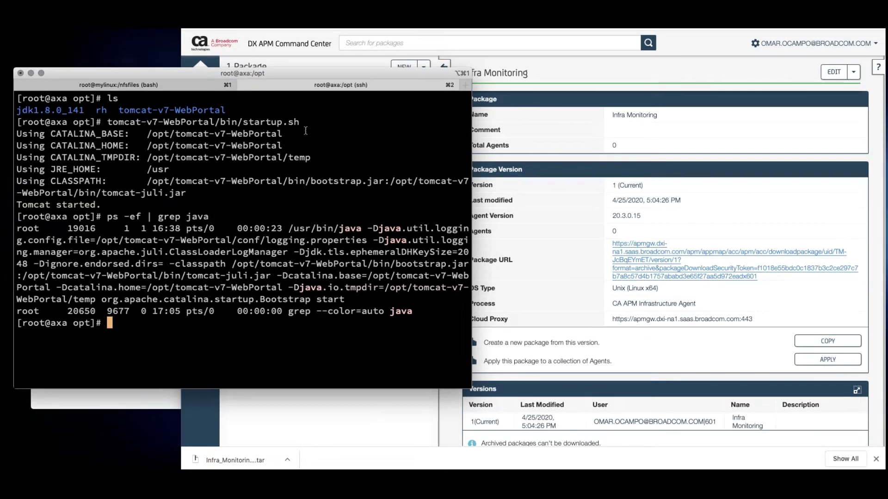
Confirm the current directory is /opt and list /root/Infra_Monitoring_v1.tar
type("ls")
key("Return")
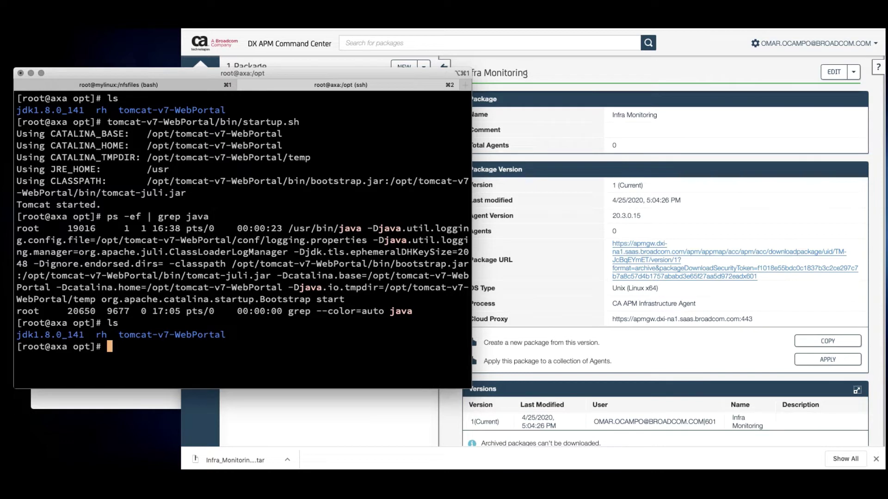
type("pwd")
key("Return")
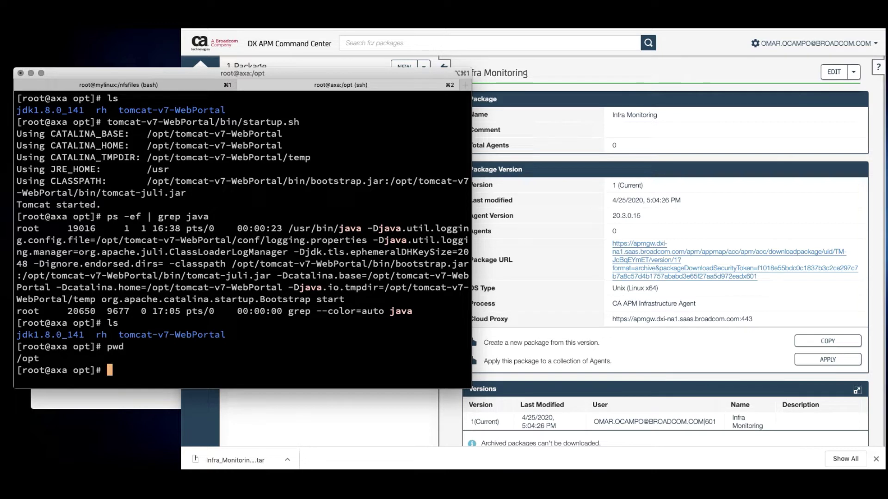
type("ls -l/")
key("BackSpace")
type("/root/Infra_")
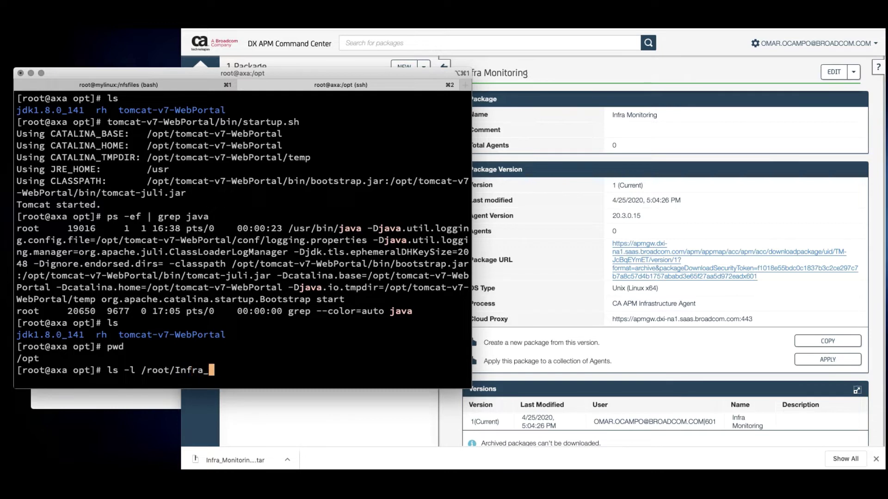
key("Tab")
key("Return")
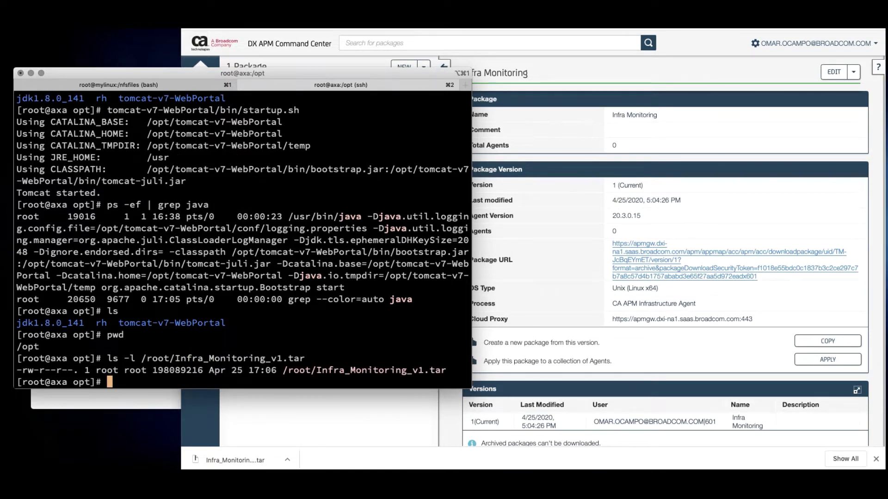
Extract /root/Infra_Monitoring_v1.tar into /opt with tar xf and list the result
type("tar xf /root/I")
key("Tab")
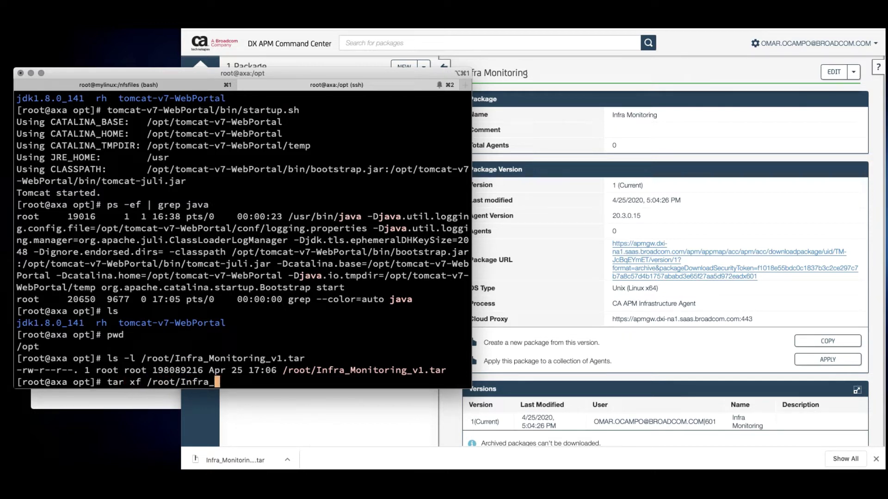
type("M")
key("Tab")
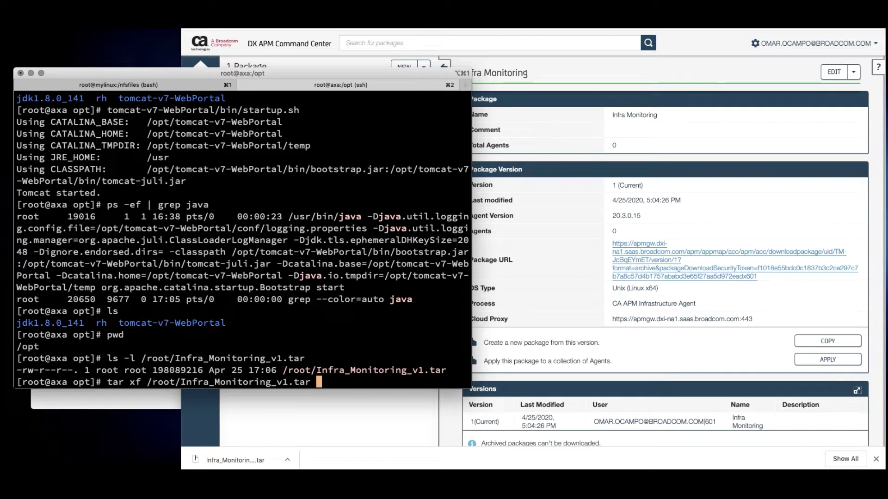
key("Return")
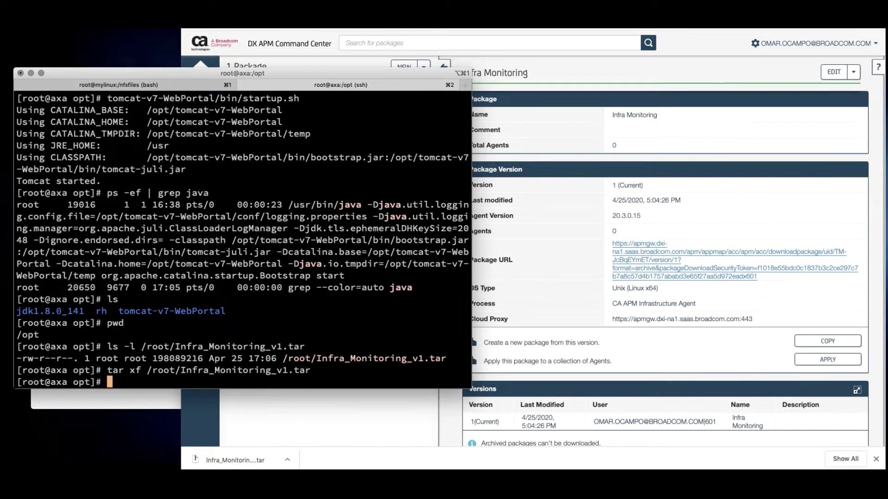
type("ls")
key("Return")
type("clear")
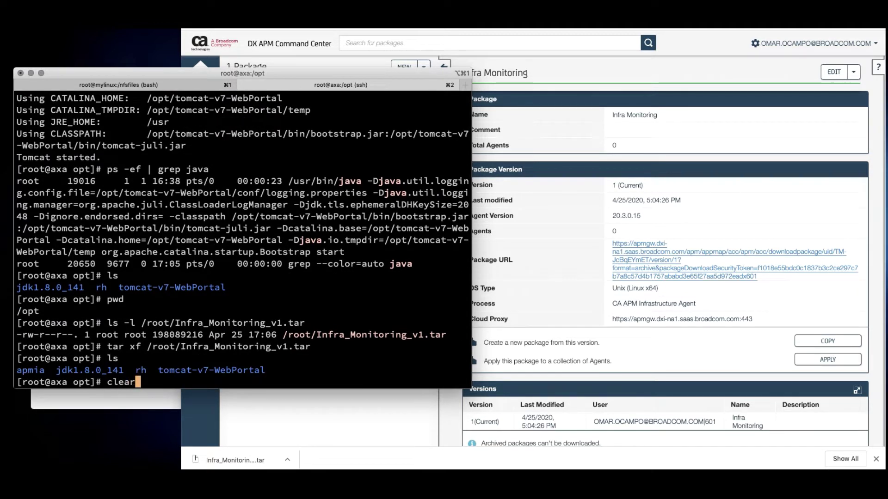
key("Return")
type("ls")
key("Return")
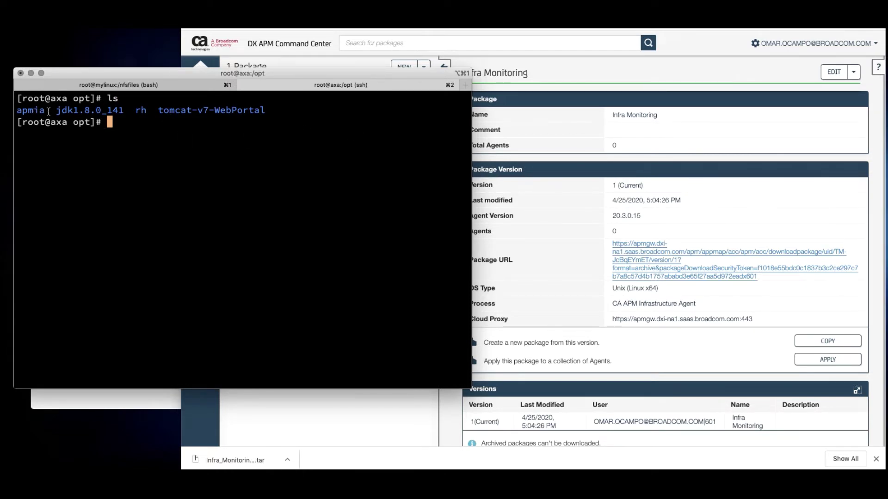
Enter the apmia folder and list its contents
type("cd ap")
key("Tab")
key("Return")
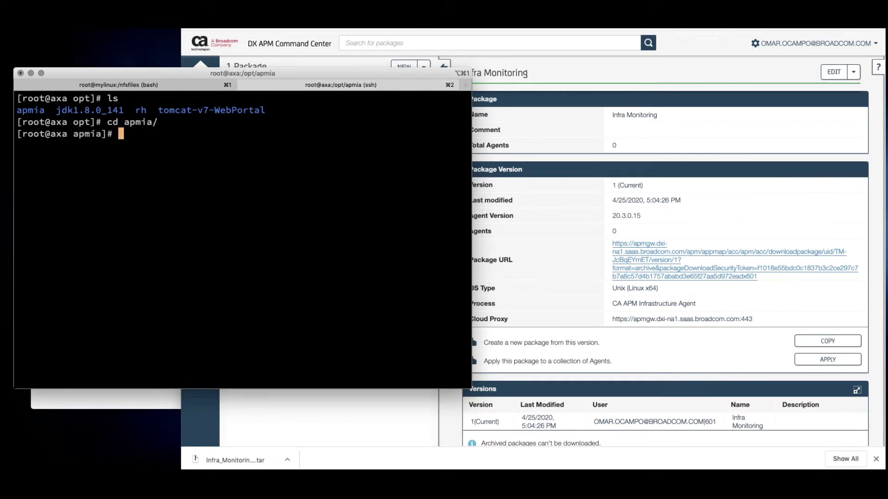
type("ls")
key("Return")
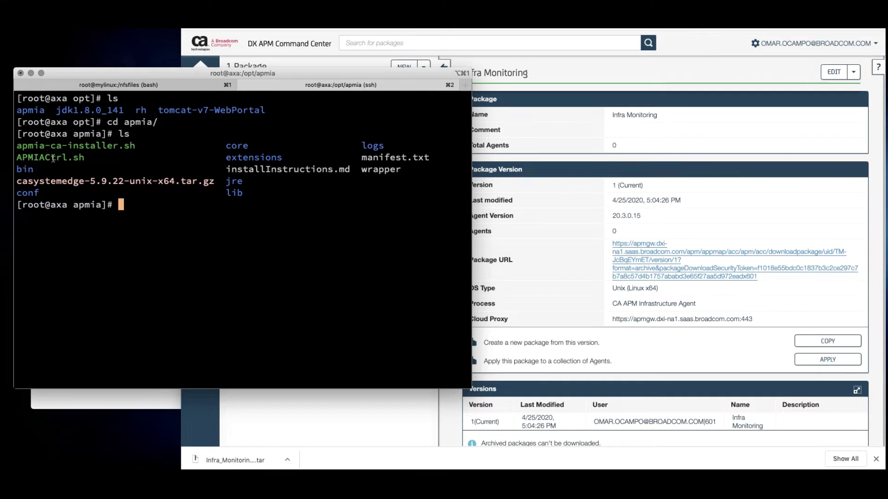
Run ./APMIACtrl.sh without arguments to see its usage options
type("./AP")
key("Tab")
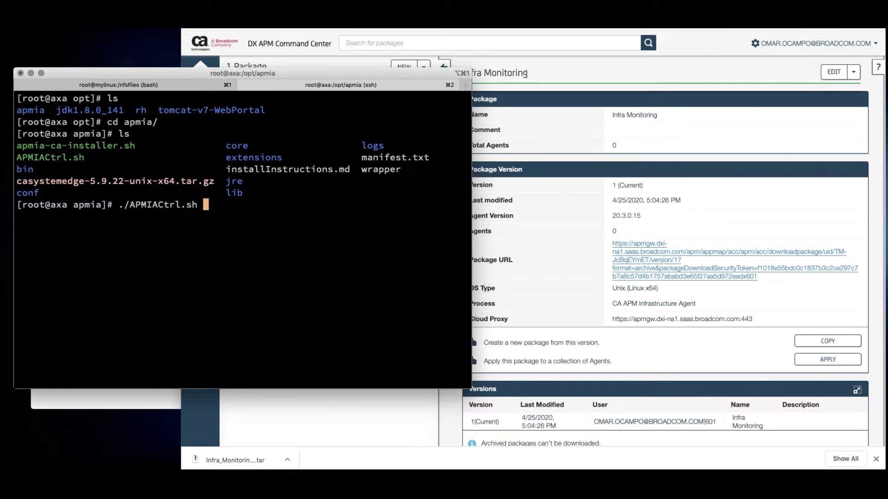
key("Return")
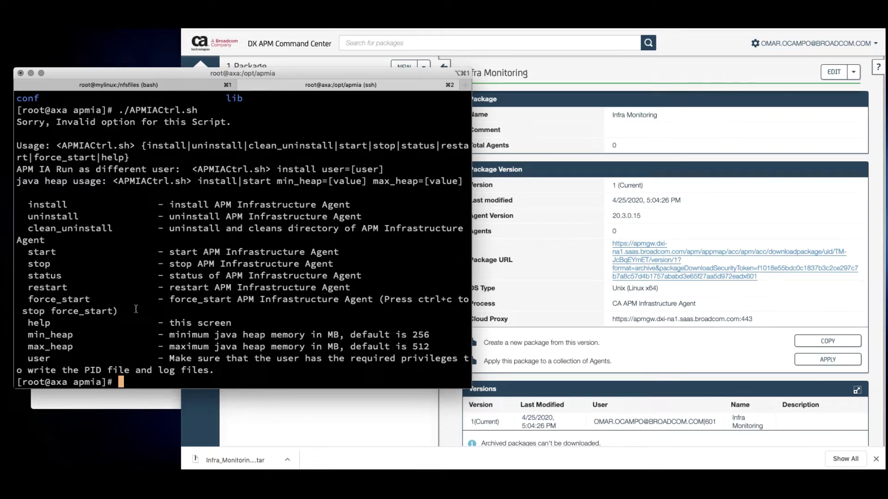
Run ./APMIACtrl.sh install and list apmia to check the new SystemEDGE files
type("./AP")
key("Tab")
type("insta")
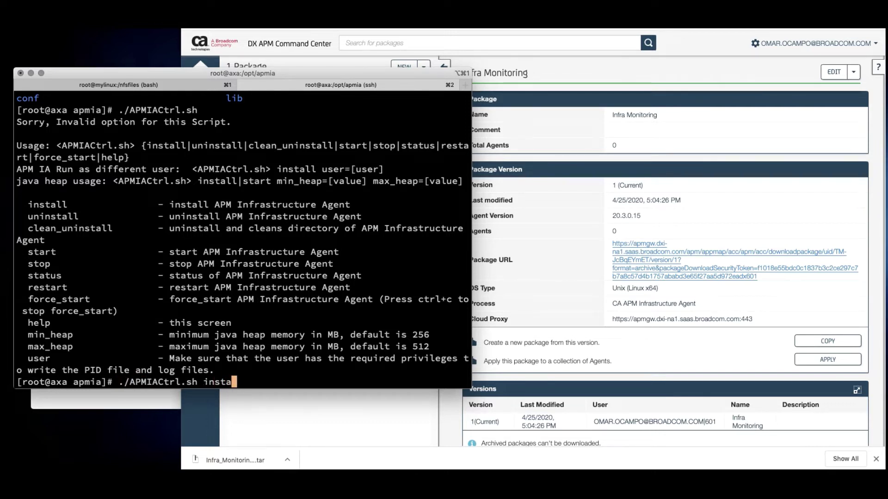
type("ll")
key("Return")
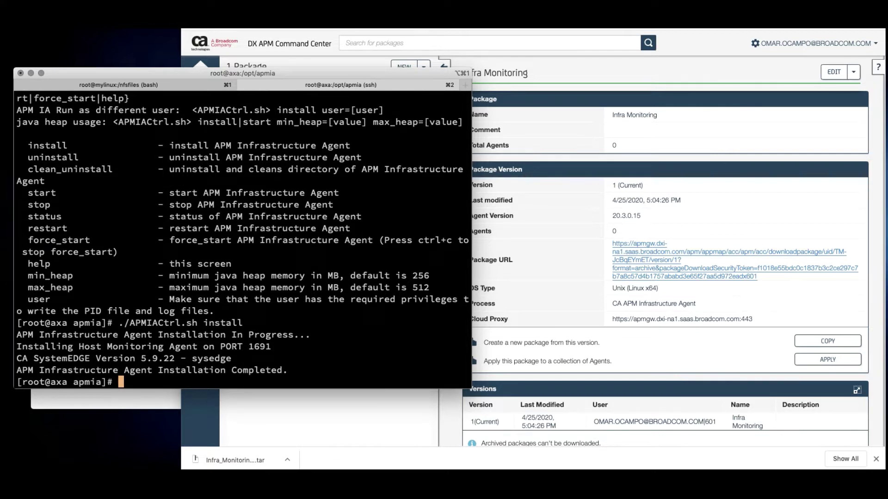
type("ls")
key("Return")
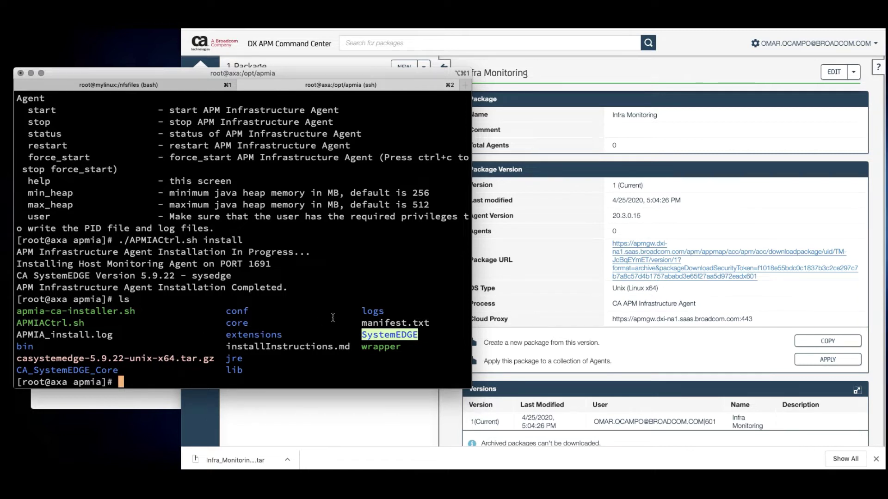
Go into the logs folder, list it, and follow IntroscopeAgent.log with tail -f
type("cd logs/")
key("Return")
type("ls")
key("Return")
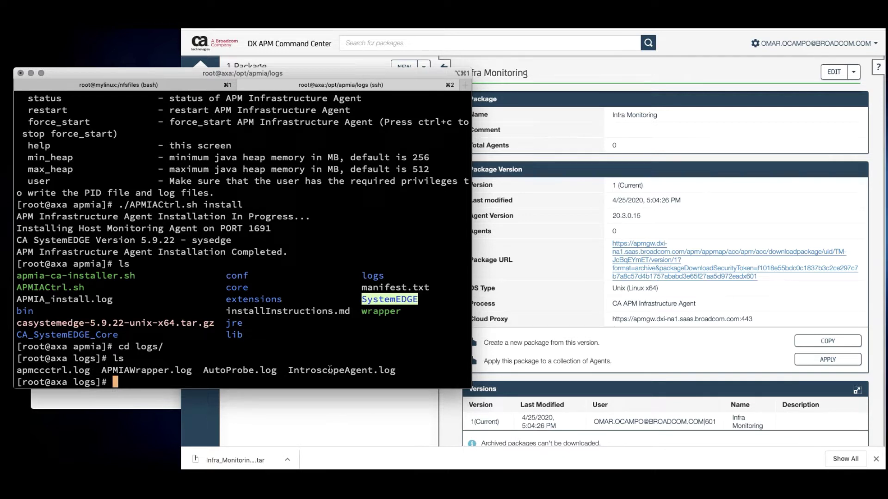
type("tail -f In")
key("Tab")
key("Return")
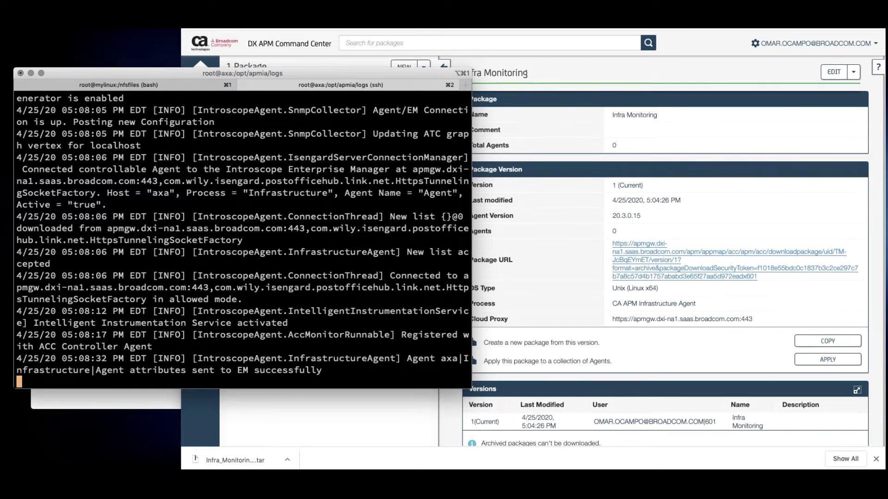
Bring the APM web console forward and go to Metric View
left_click(474, 141)
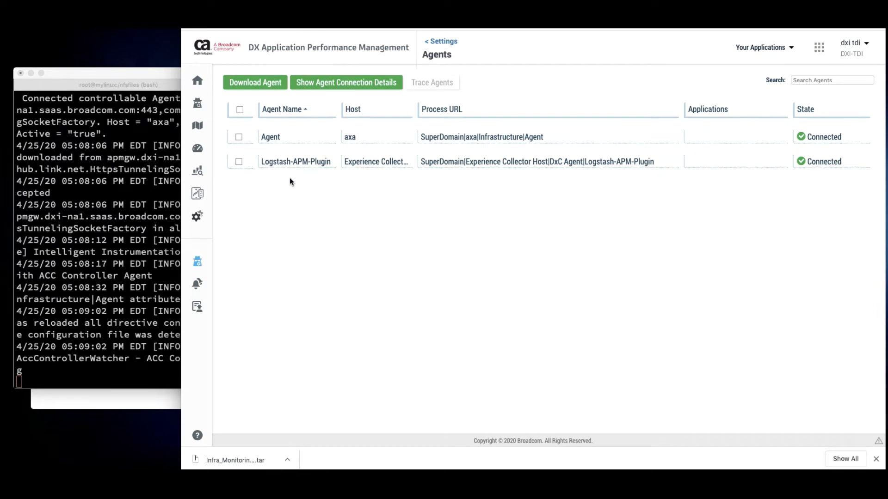
mouse_move(194, 128)
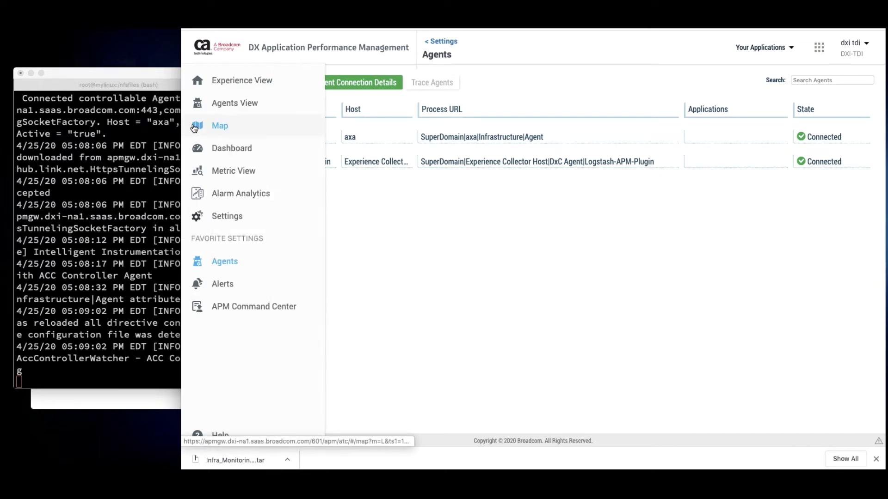
left_click(231, 171)
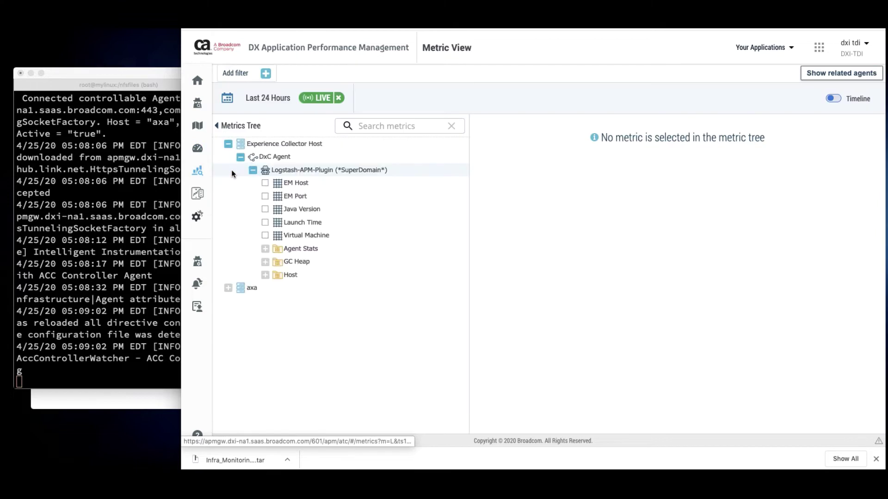
Chart the axa.home.com SystemEdge Process Count metric, reading about 265
left_click(240, 157)
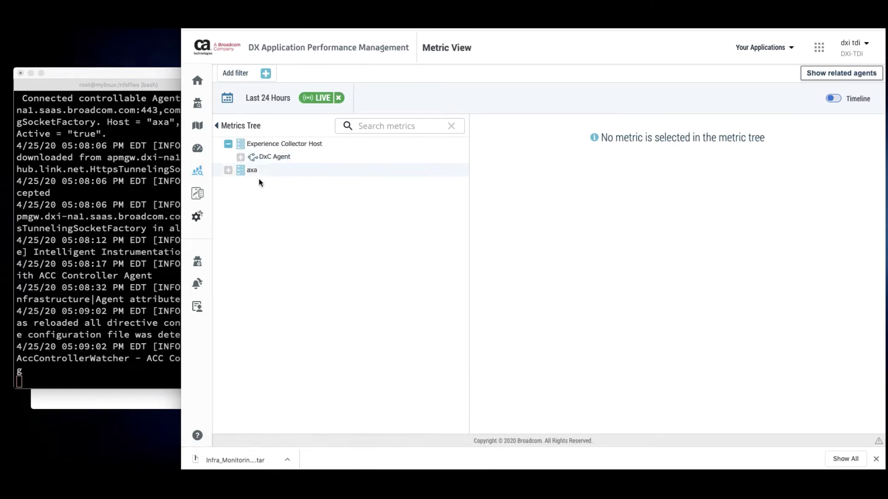
left_click(228, 170)
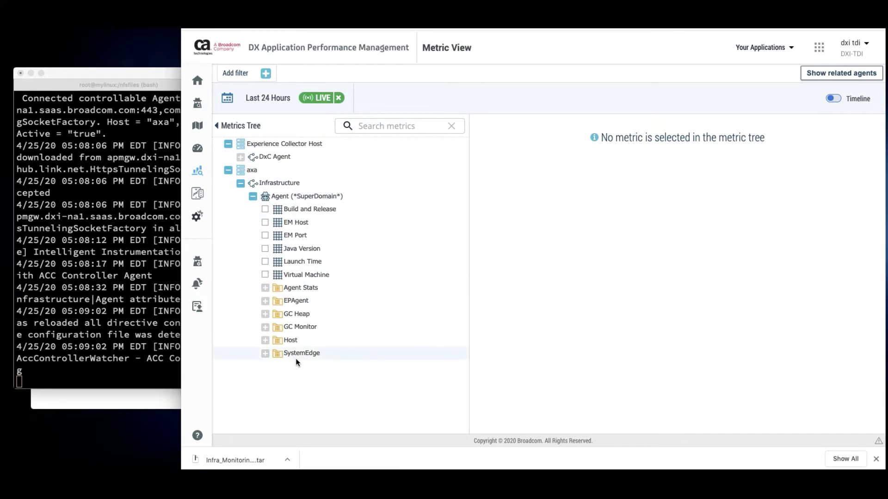
left_click(265, 354)
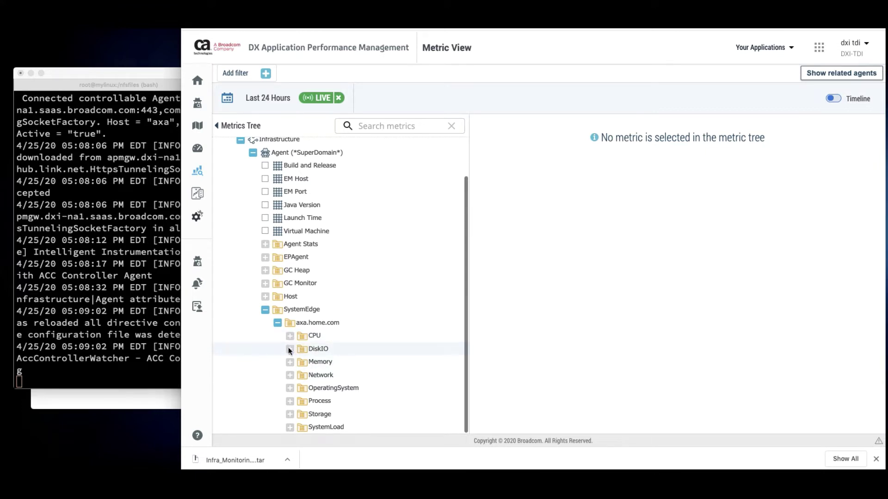
left_click(291, 400)
scroll(377, 368, "down", 1)
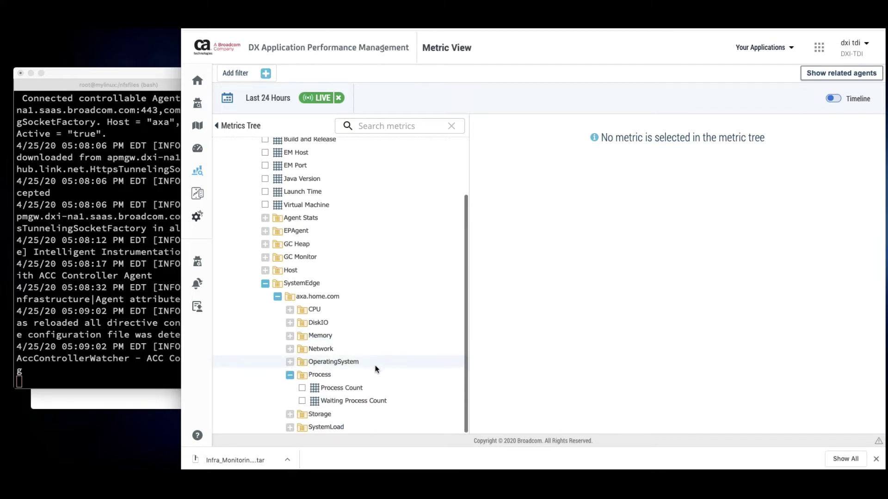
left_click(343, 391)
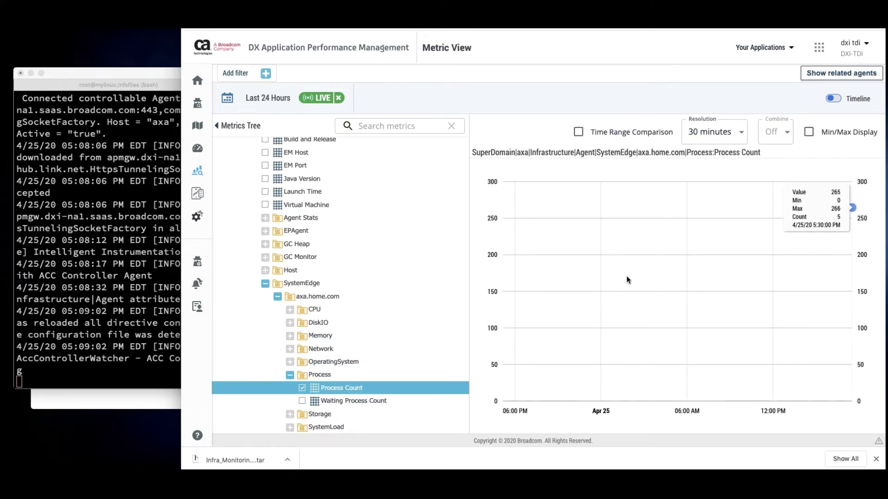
Chart axa.home.com's CPU TotalUser, TotalSystem, TotalSteal and TotalIdle percent metrics
left_click(290, 309)
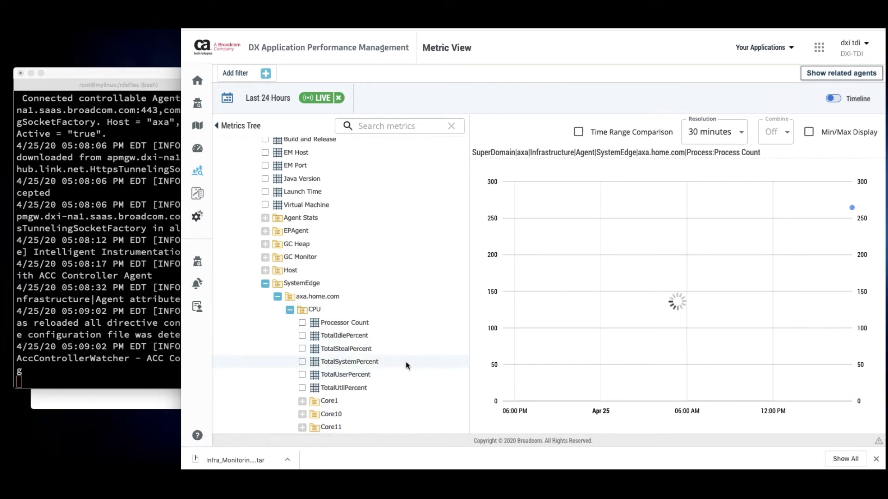
scroll(370, 324, "down", 2)
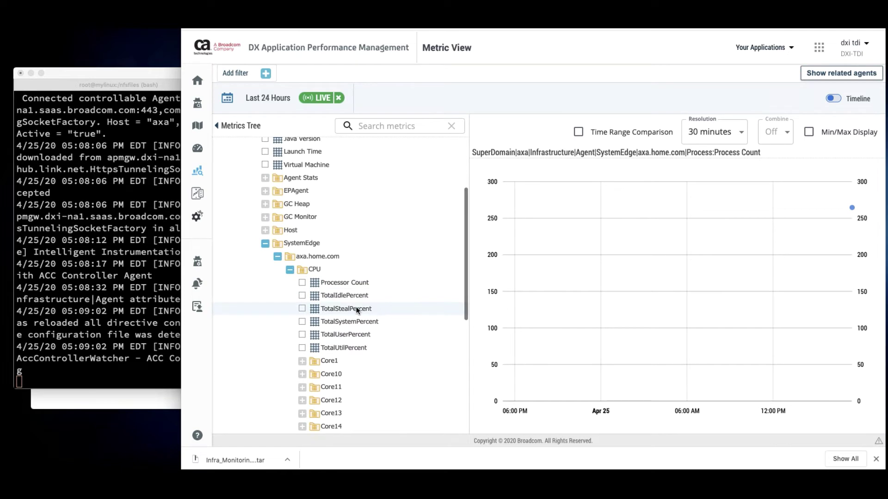
left_click(361, 335)
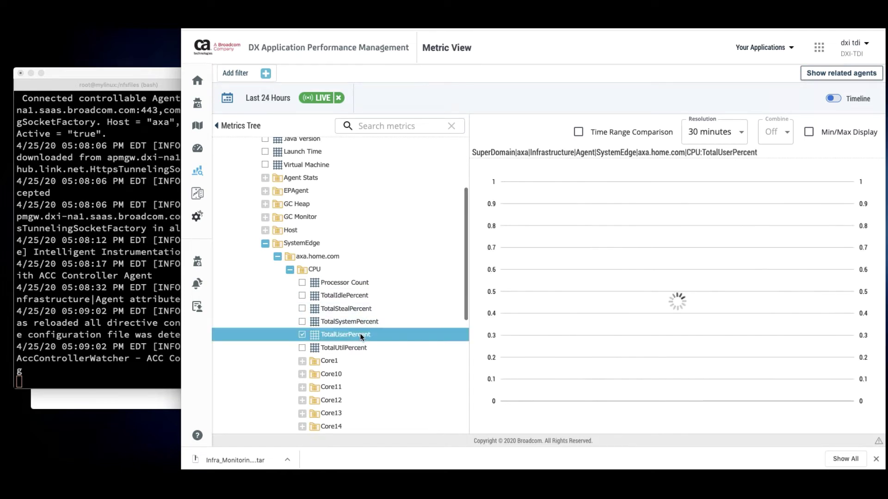
left_click(302, 322)
left_click(303, 309)
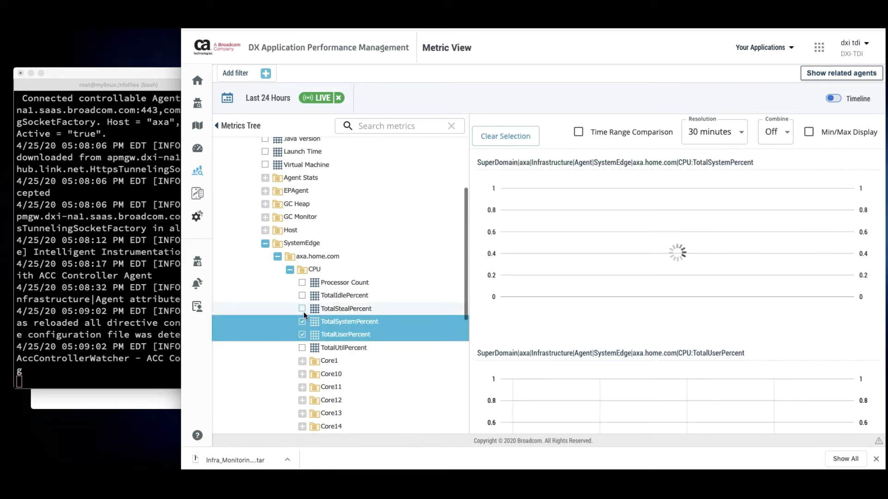
left_click(302, 295)
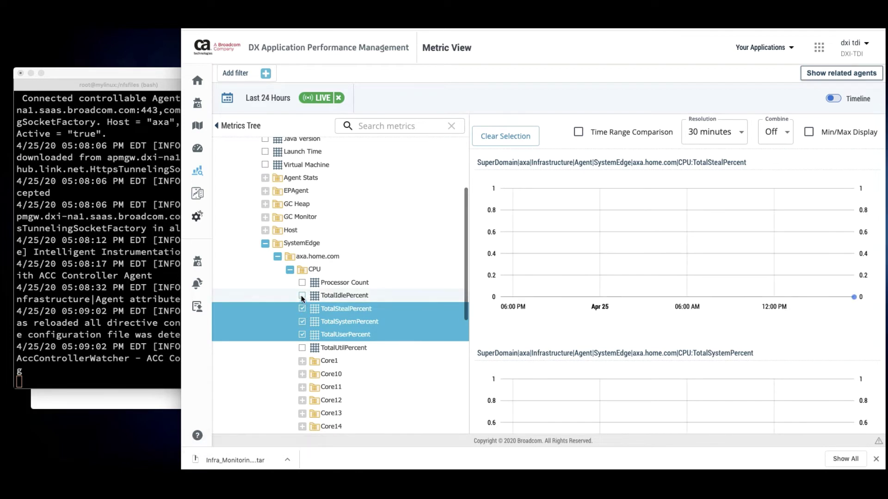
Collapse the axa.home.com branch and return to the Command Center packages page
scroll(684, 315, "down", 5)
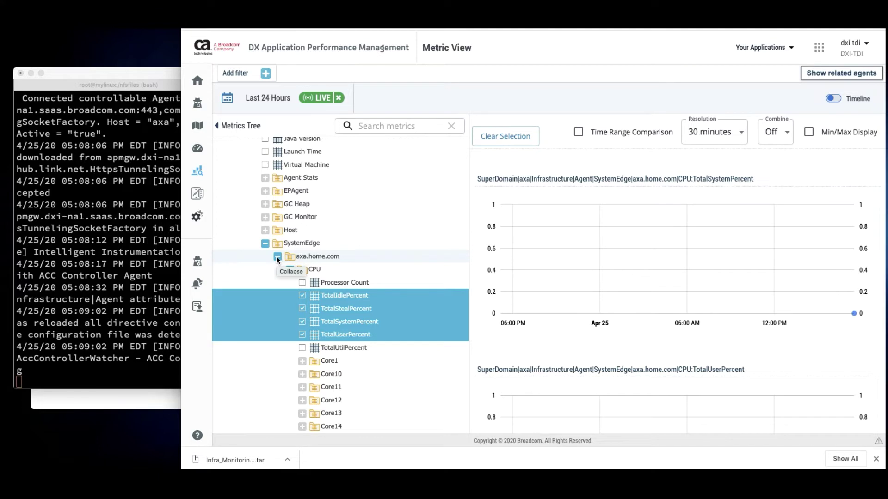
left_click(277, 257)
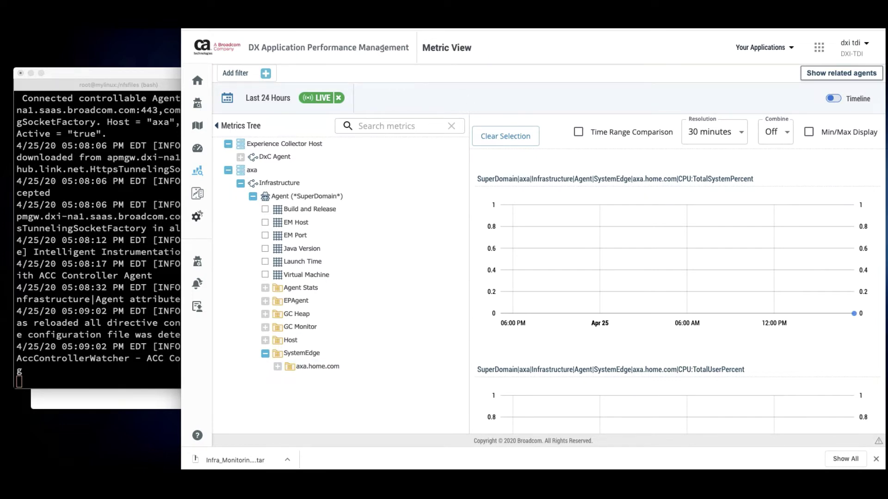
key("ctrl+Tab")
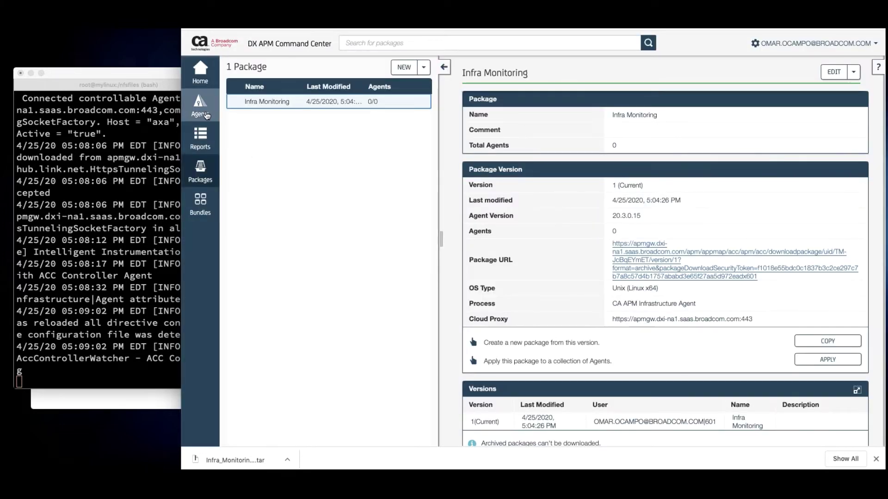
left_click(206, 115)
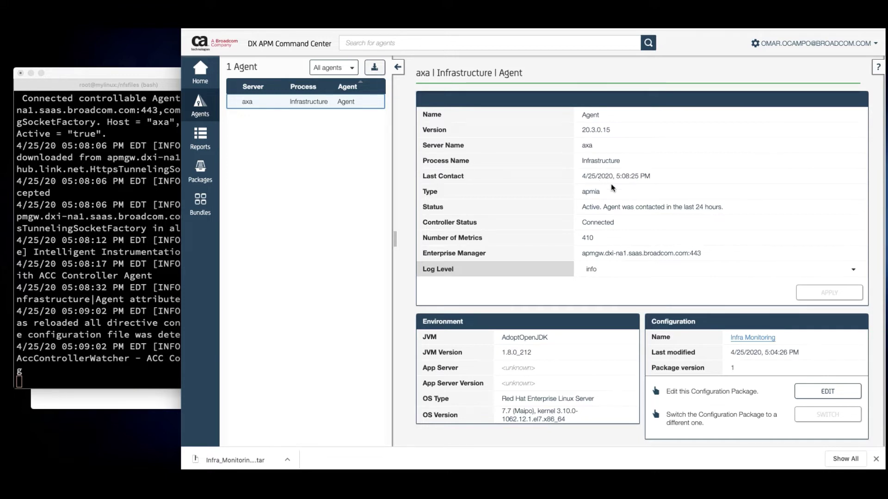
scroll(617, 193, "down", 1)
scroll(618, 194, "down", 1)
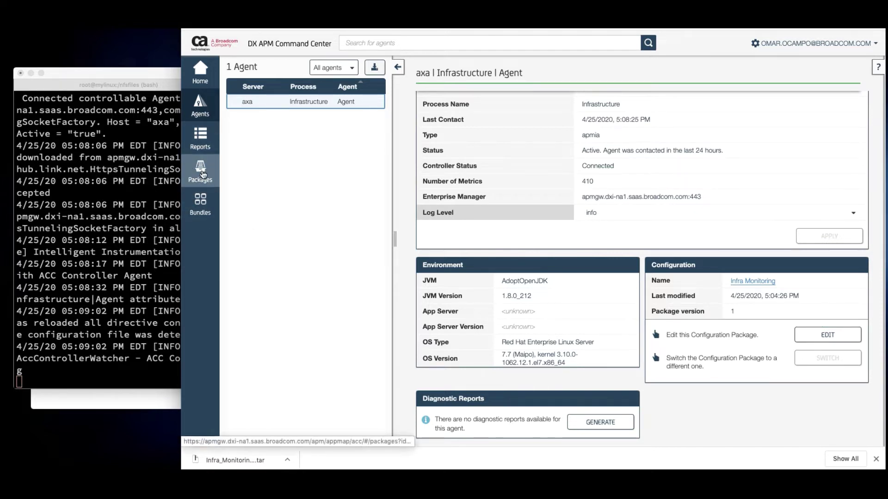
left_click(201, 173)
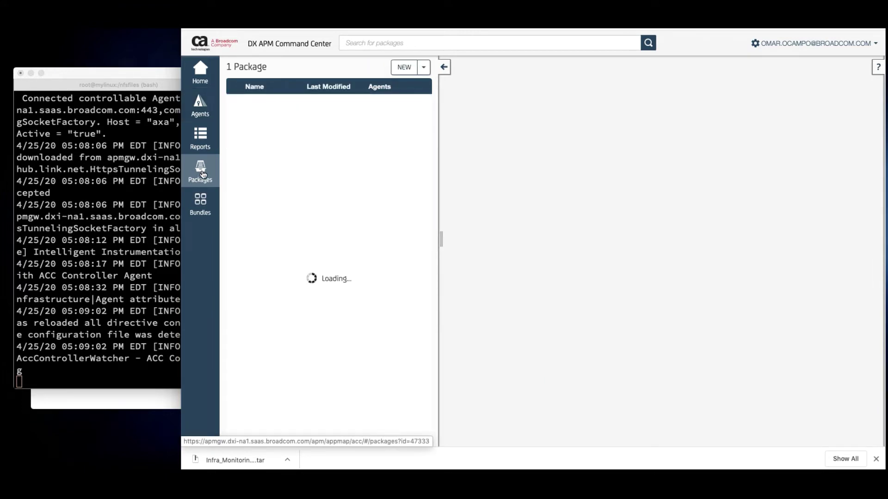
Stop tailing the agent log in Terminal and return to the browser
left_click(114, 180)
key("ctrl+c")
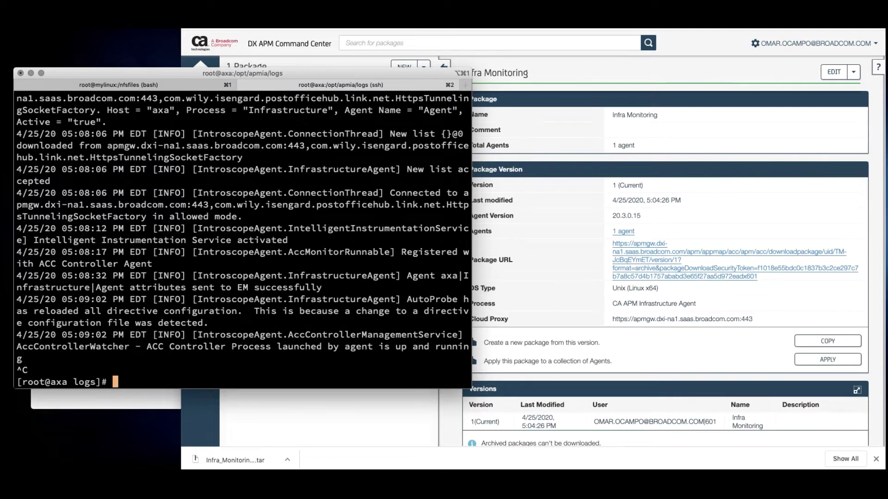
left_click(460, 65)
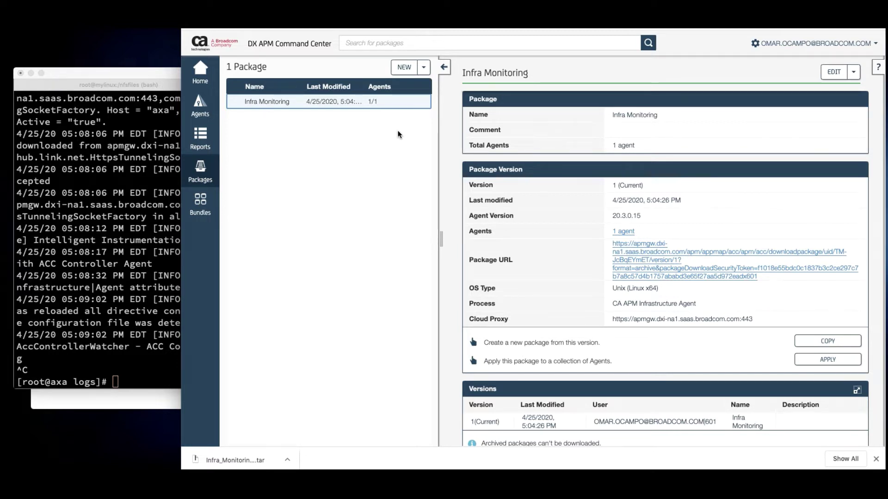
Start a new agent package named 'TixChange Monitoring'
left_click(408, 70)
left_click(537, 108)
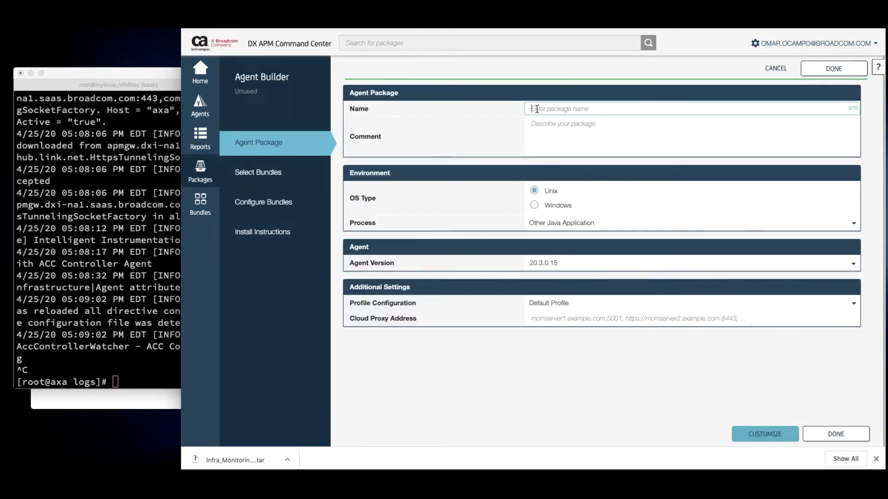
type("T")
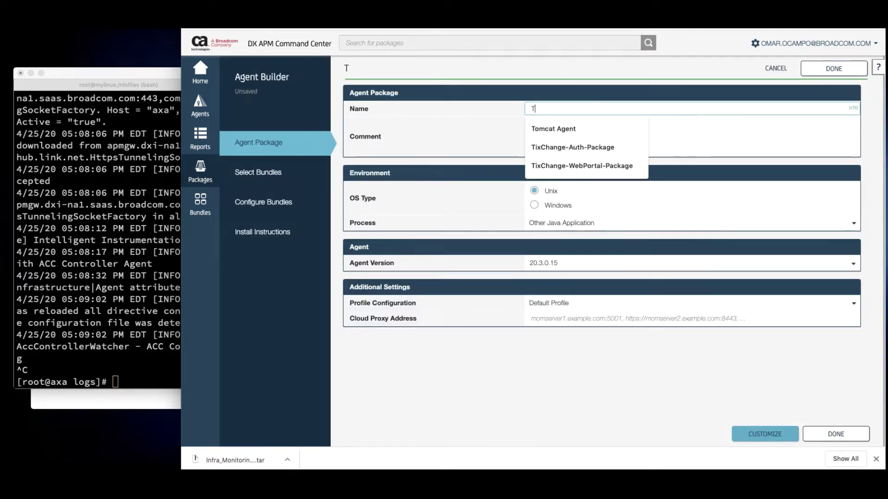
type("icv")
key("BackSpace")
key("BackSpace")
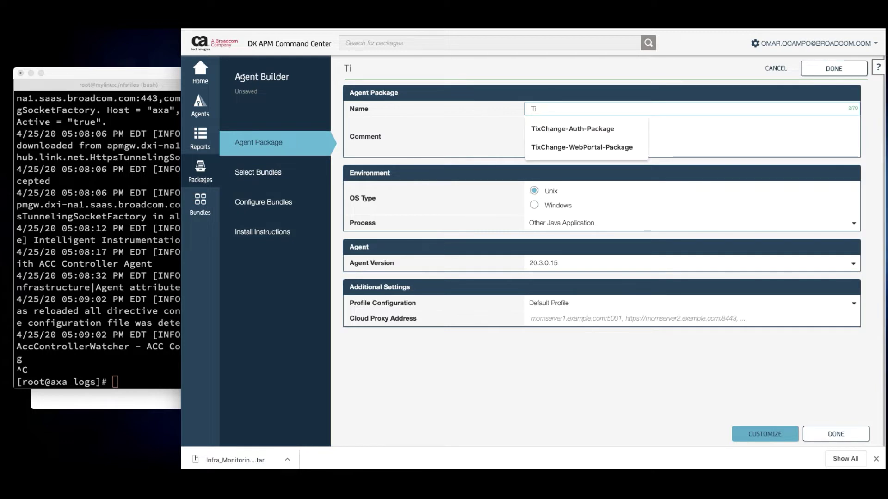
type("xC")
type("hange ")
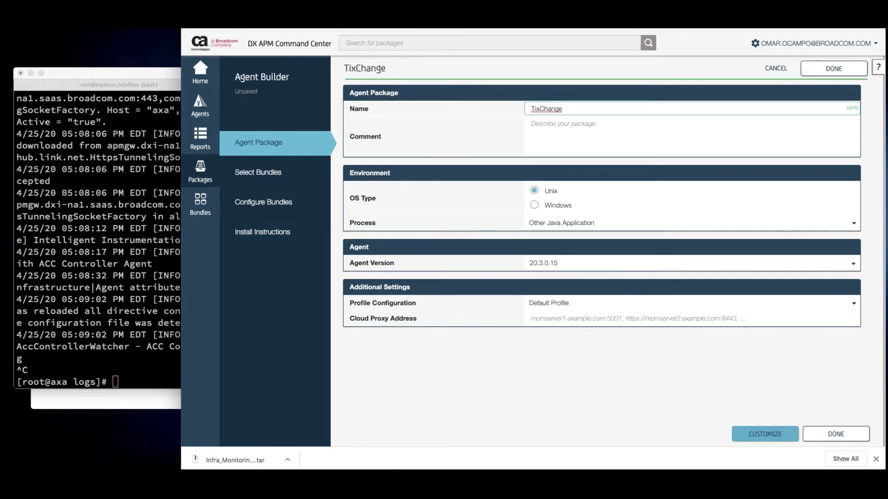
type("Monito")
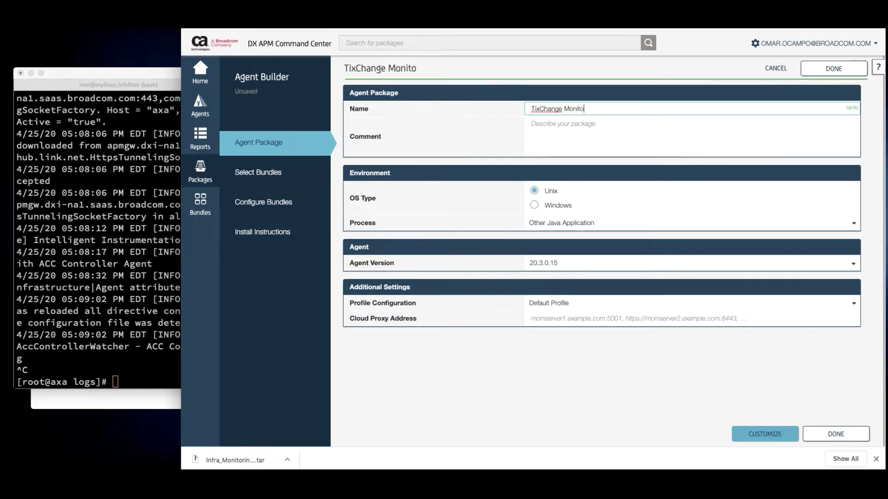
type("ring")
left_click(578, 134)
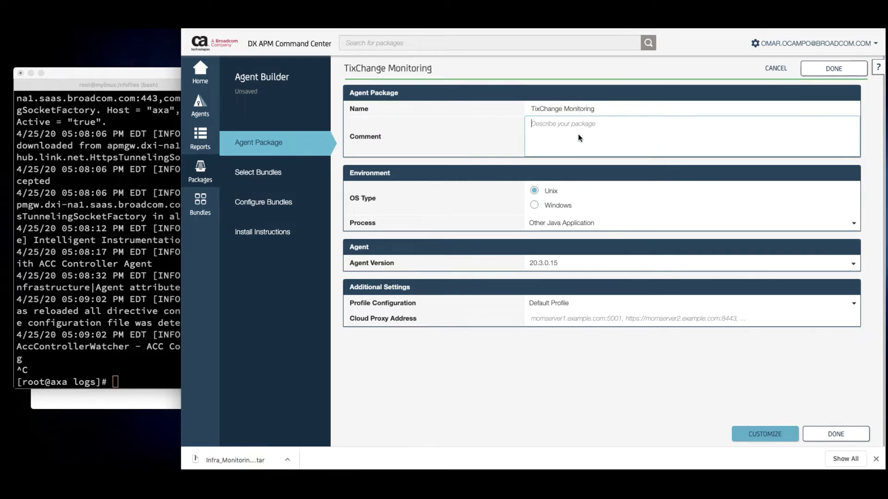
Set the package to Unix, Tomcat, agent version 20.3.0.15, with no cloud proxy address
left_click(540, 208)
left_click(535, 191)
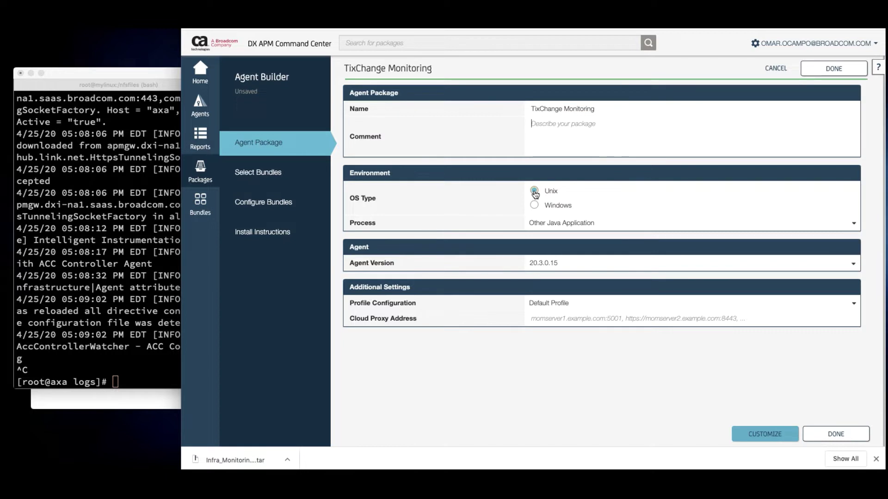
left_click(565, 223)
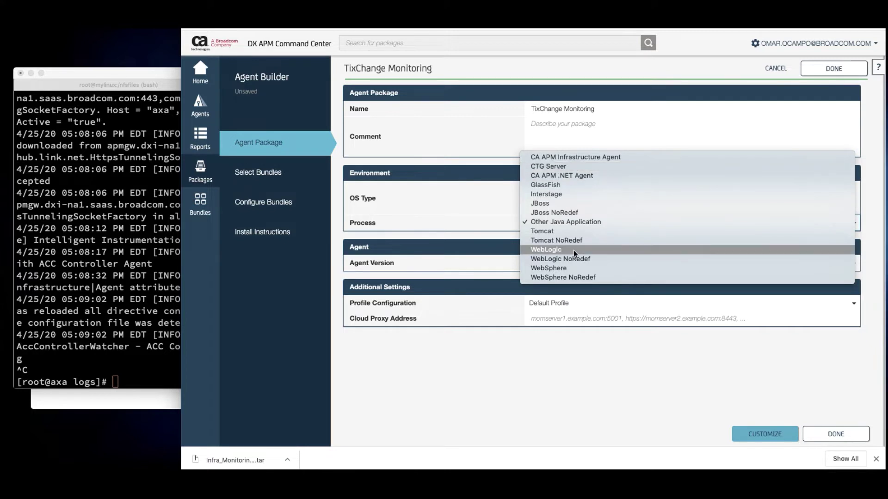
left_click(547, 231)
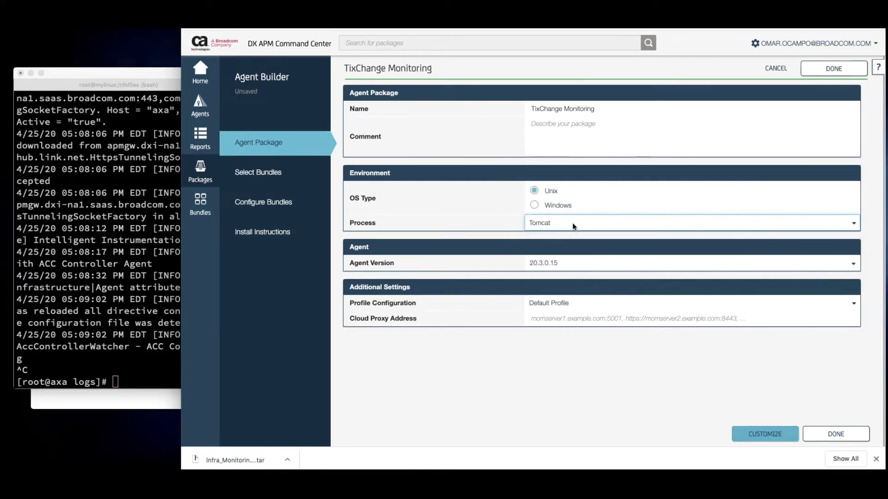
left_click(568, 265)
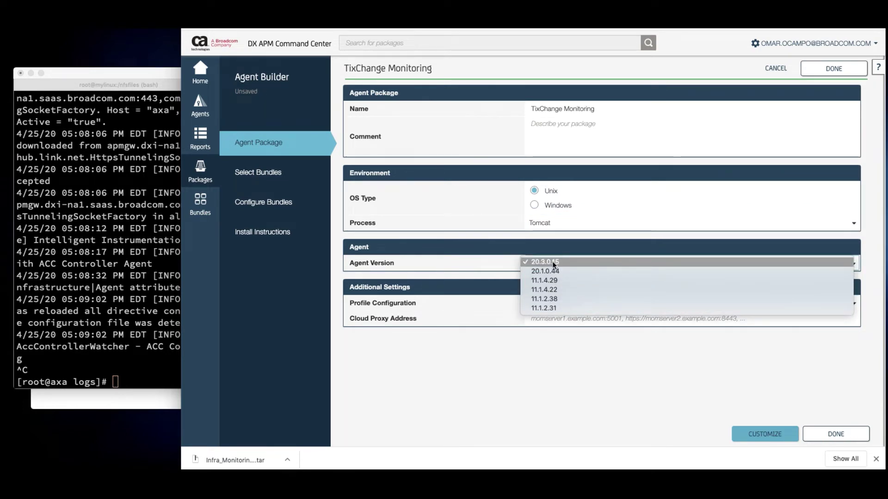
left_click(552, 261)
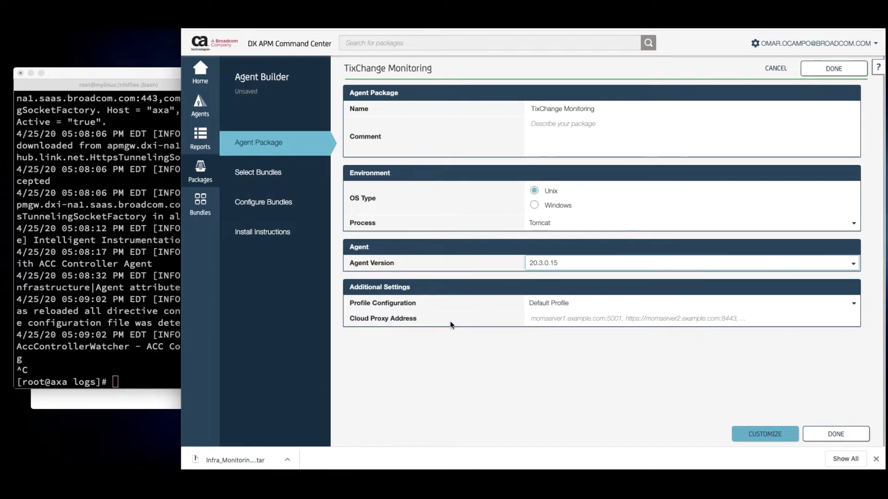
left_click(526, 320)
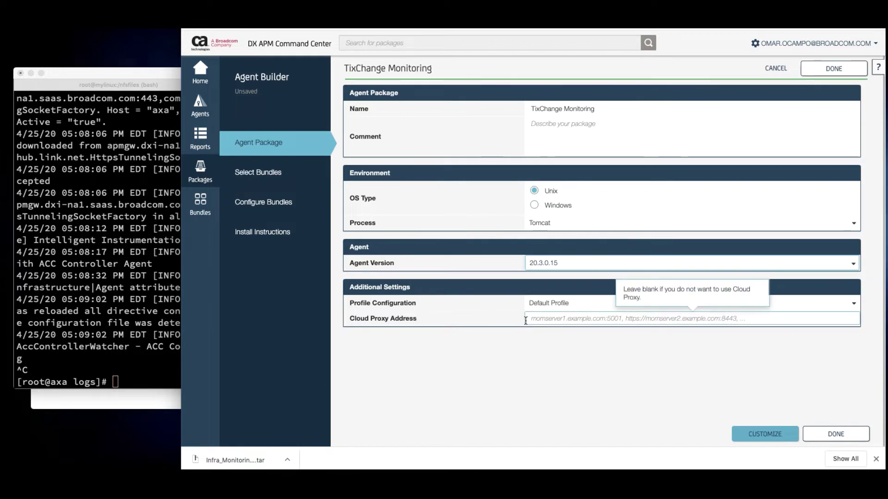
left_click(520, 321)
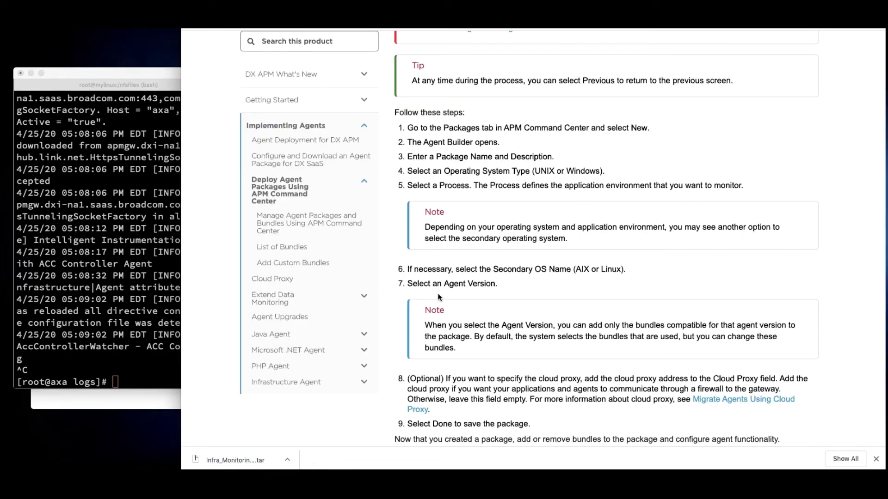
Open the Cloud Proxy documentation page from the TechDocs Agent Builder steps
left_click(286, 280)
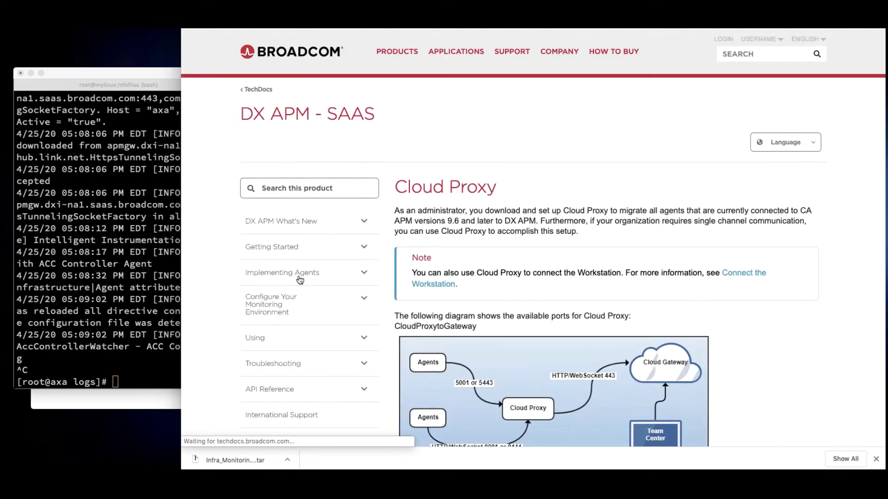
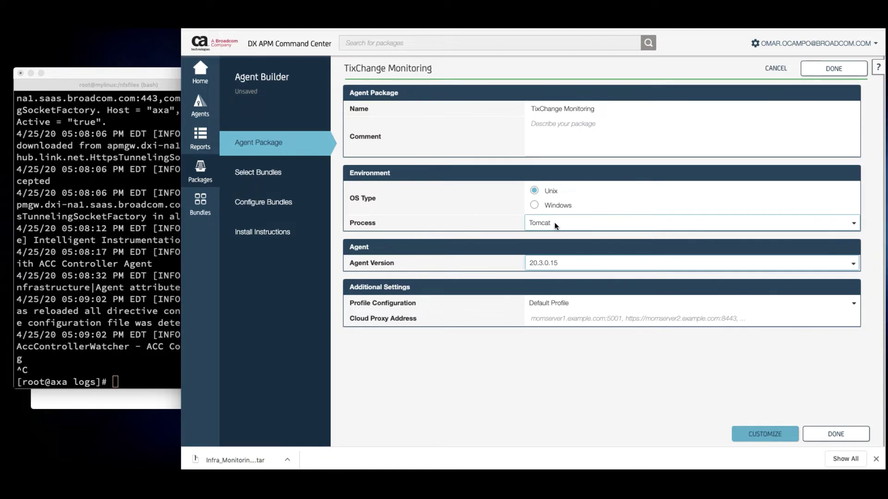
Save the Unix/Tomcat 20.3.0.15 TixChange Monitoring package with CUSTOMIZE to reach Select Bundles
left_click(773, 435)
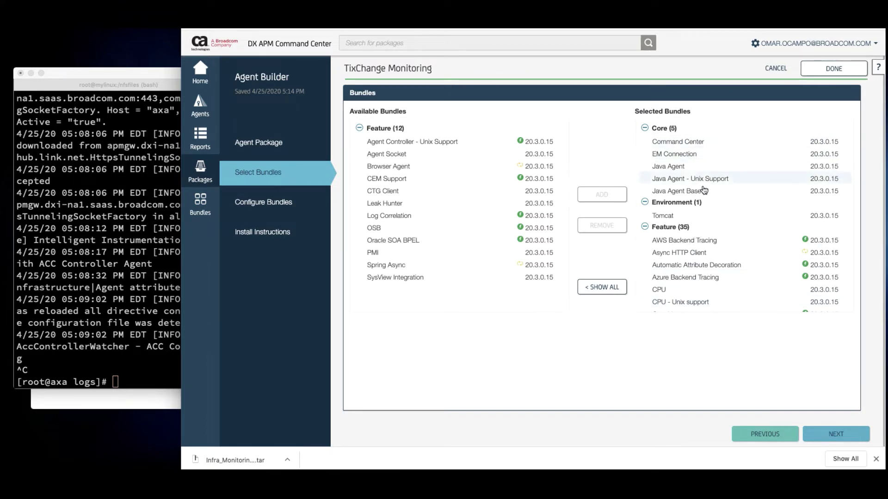
Remove the AWS Backend Tracing and Azure Backend Tracing bundles from Selected Bundles
scroll(729, 249, "down", 3)
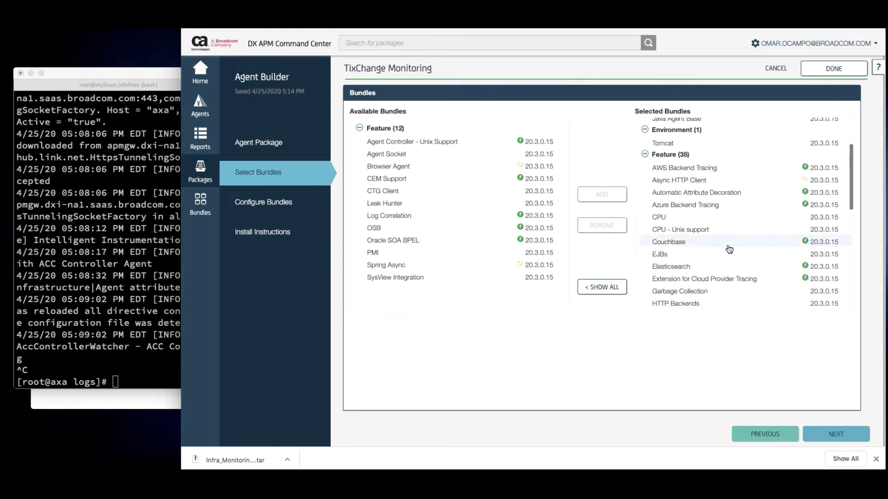
scroll(729, 250, "down", 1)
scroll(729, 249, "up", 2)
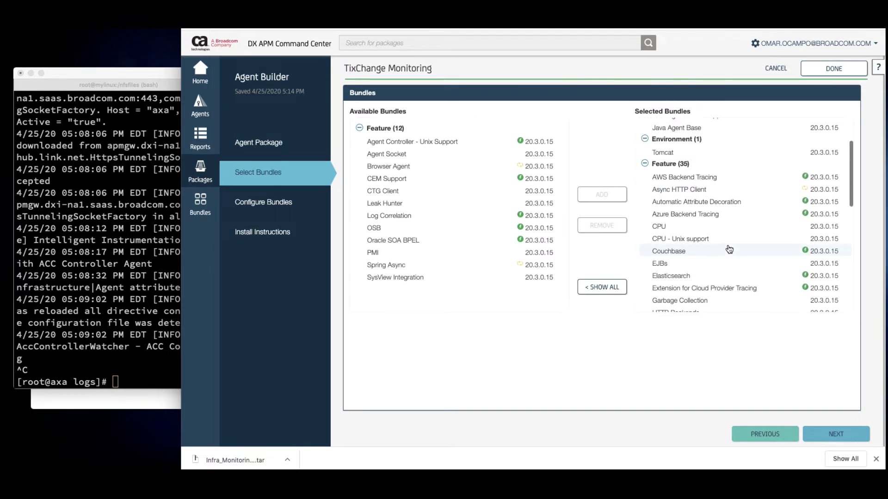
scroll(729, 250, "up", 1)
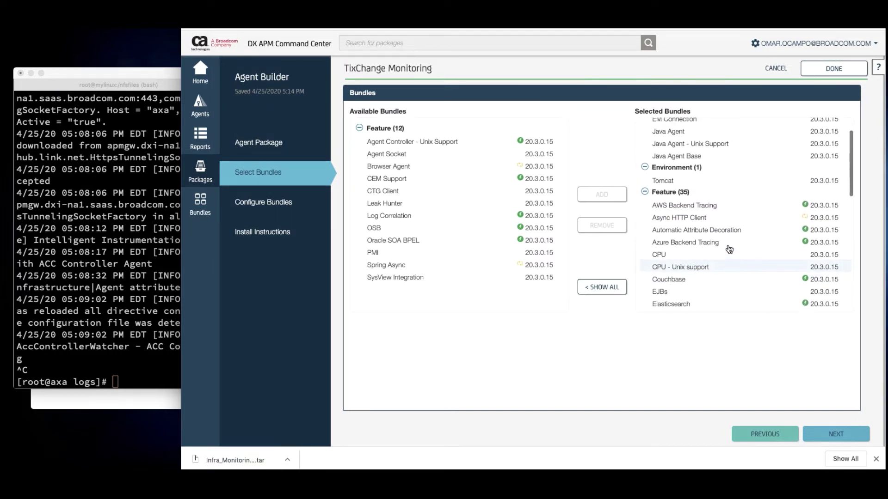
left_click(692, 209)
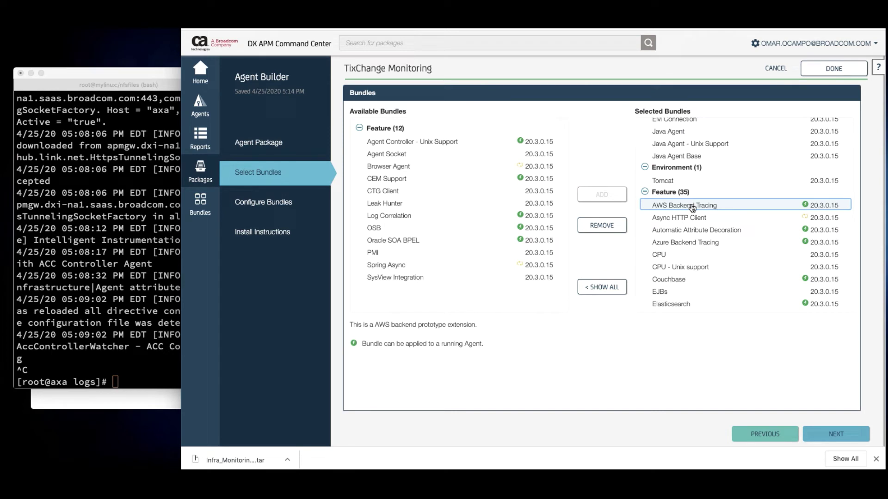
left_click(602, 225)
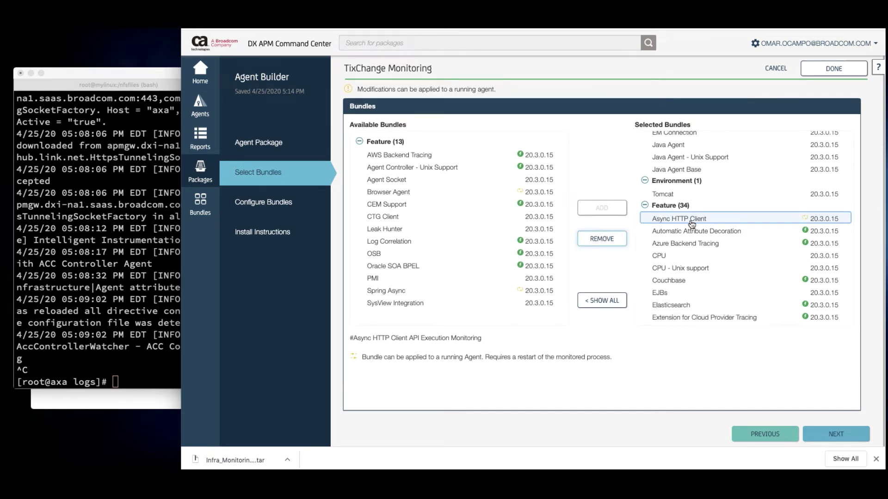
scroll(710, 222, "down", 1)
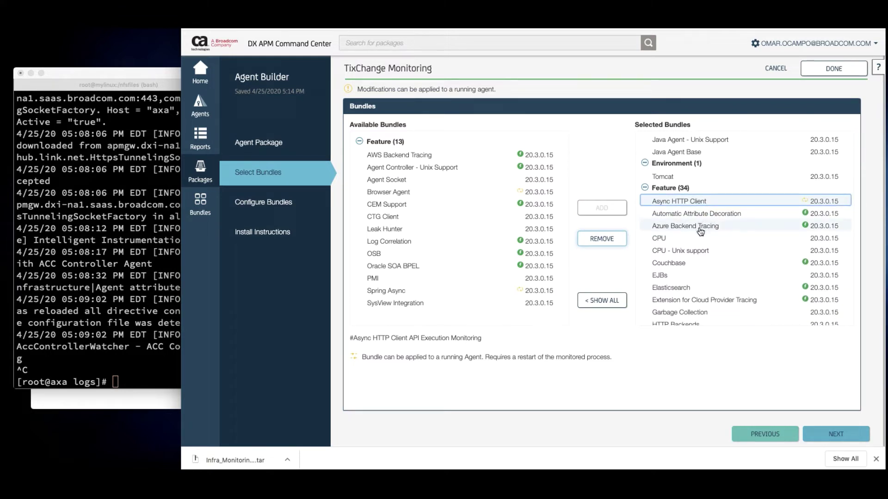
left_click(700, 230)
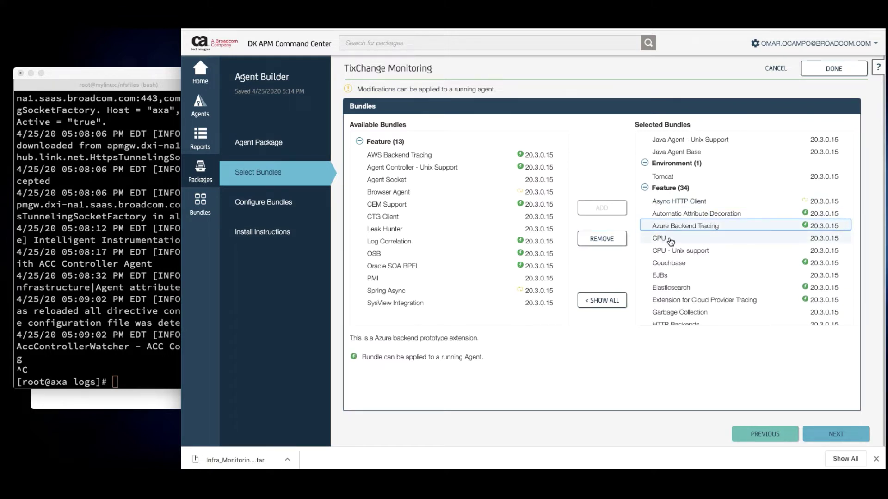
left_click(602, 239)
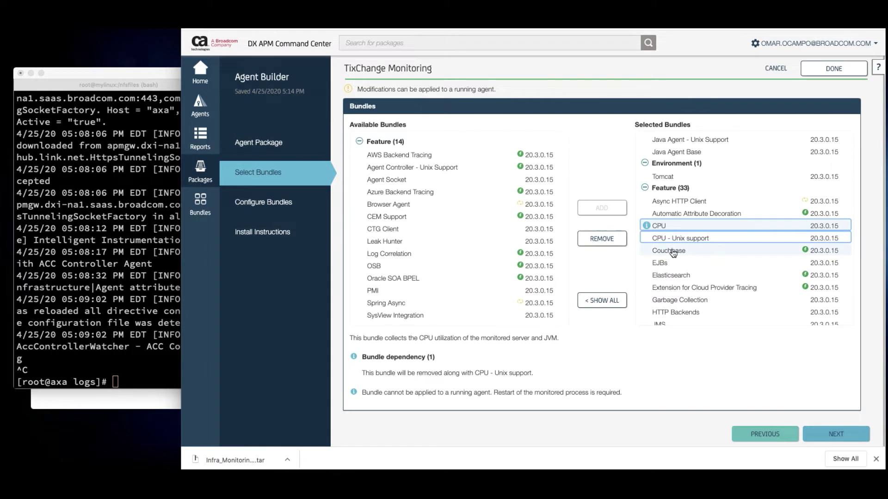
Remove the Couchbase, Elasticsearch and Extension for Cloud Provider Tracing bundles
left_click(673, 251)
left_click(602, 239)
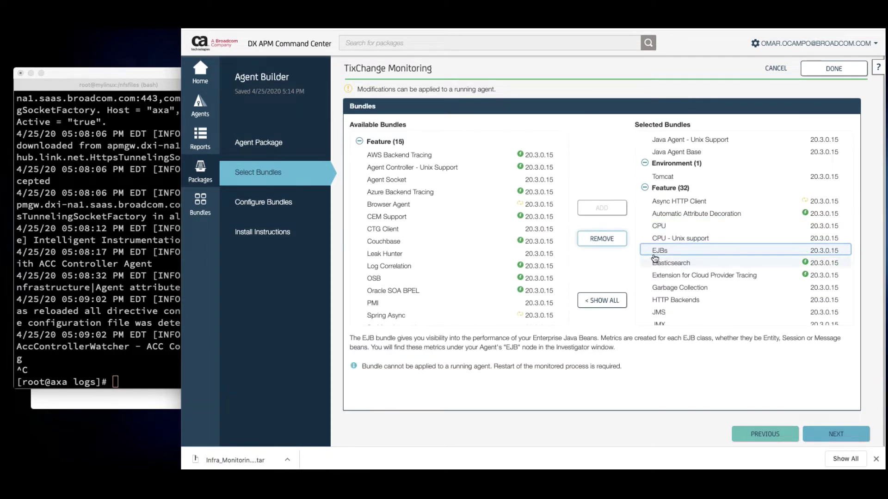
scroll(661, 257, "down", 2)
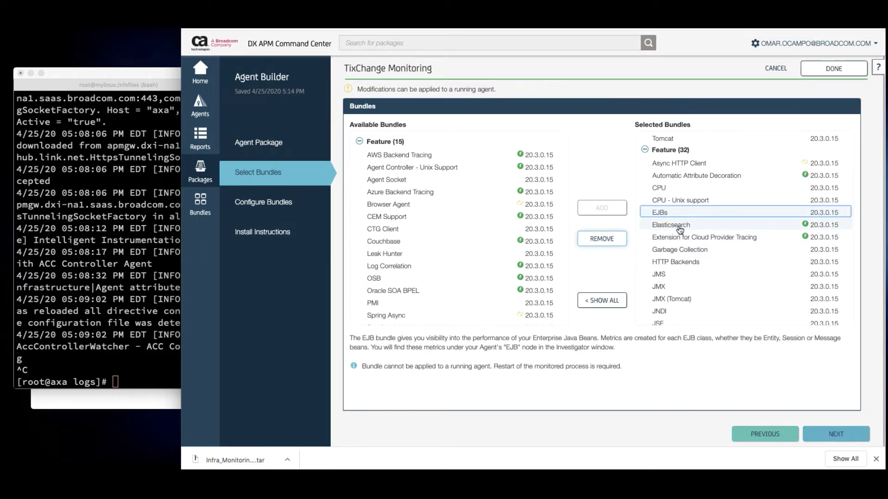
left_click(679, 228)
left_click(603, 239)
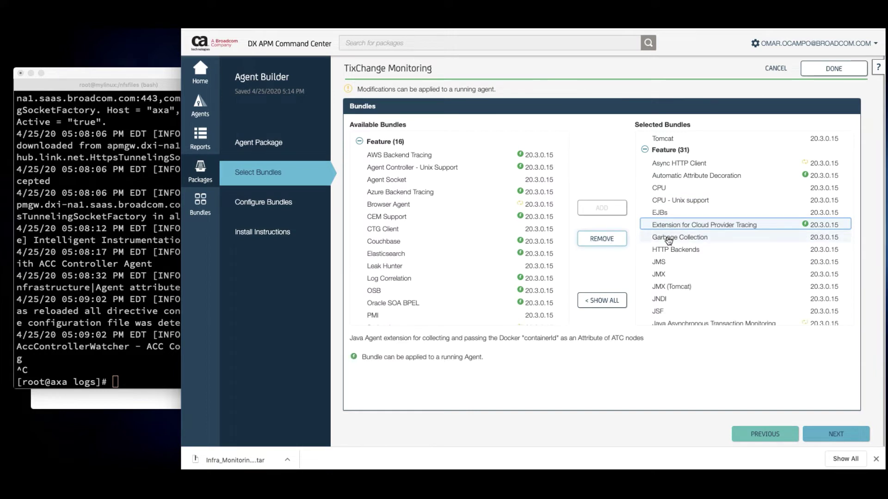
left_click(602, 239)
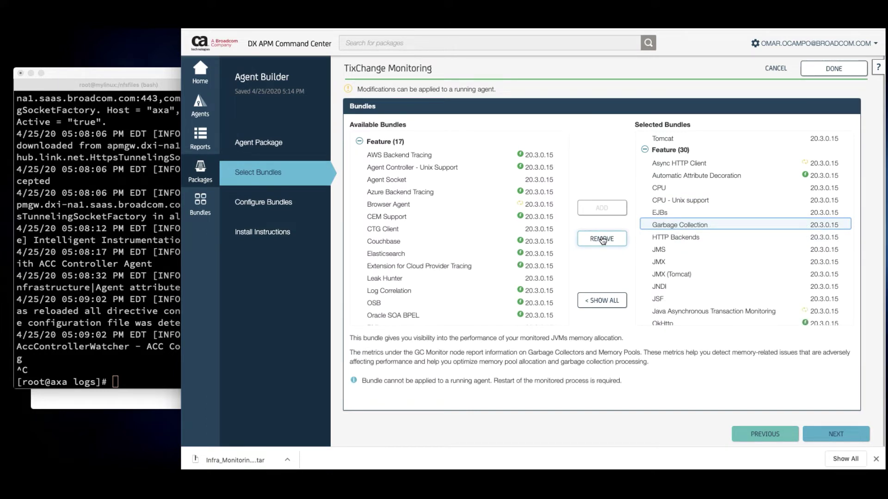
Review the descriptions of the HTTP Backends and JMS bundles
left_click(677, 243)
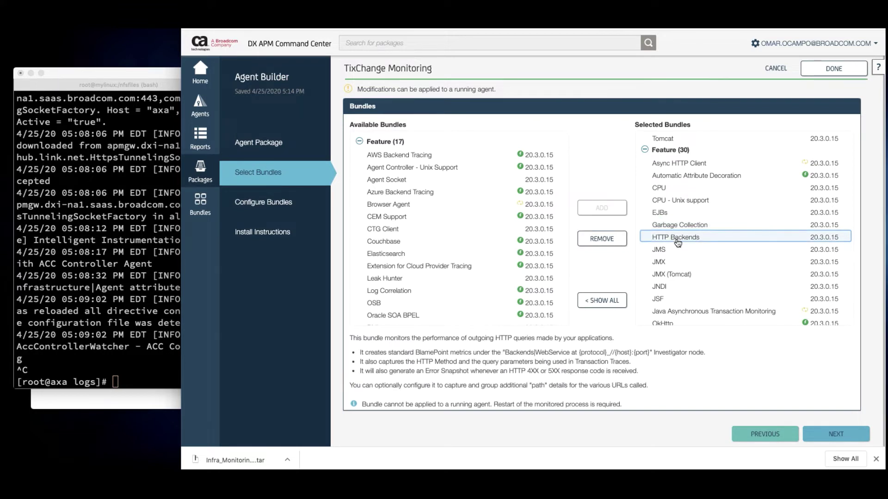
scroll(678, 243, "down", 2)
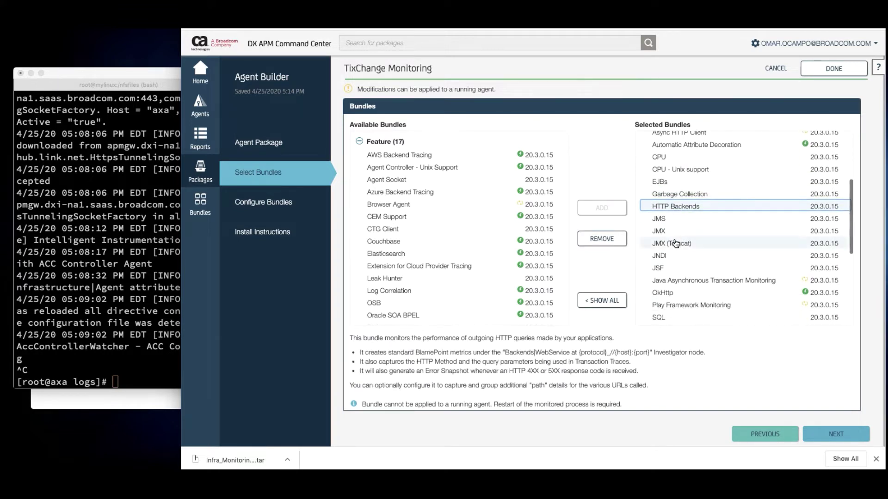
left_click(666, 221)
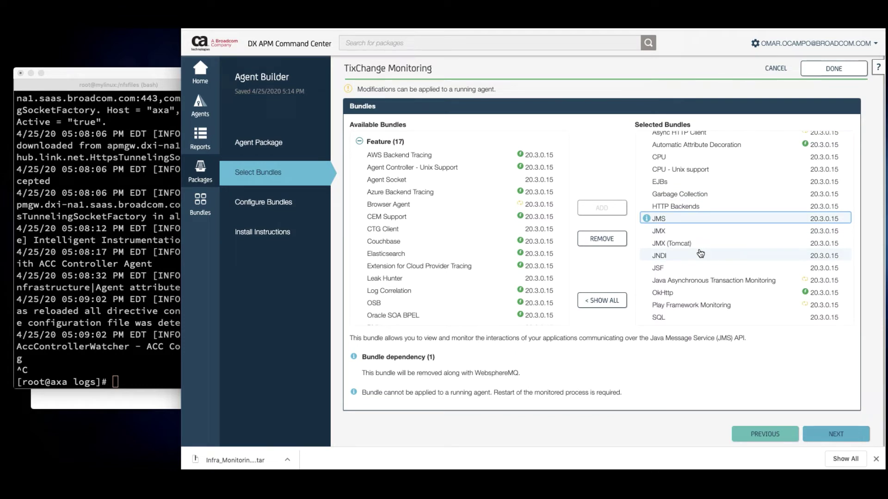
scroll(700, 254, "down", 2)
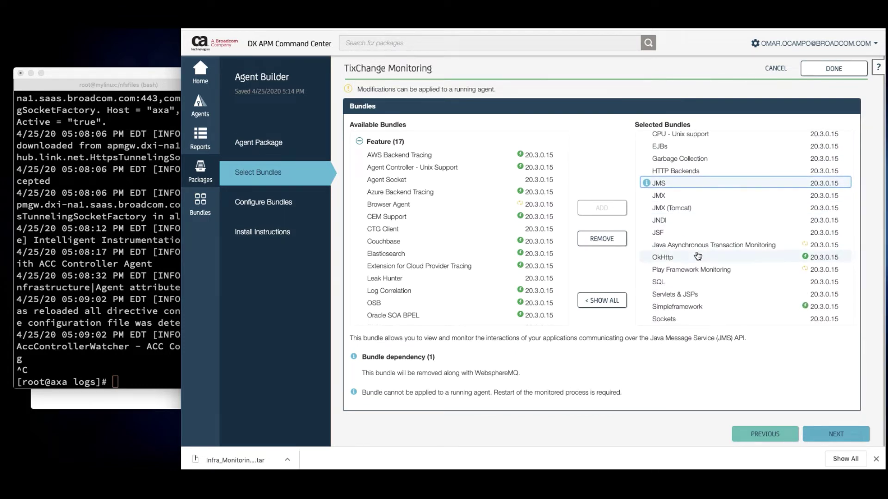
scroll(698, 257, "down", 1)
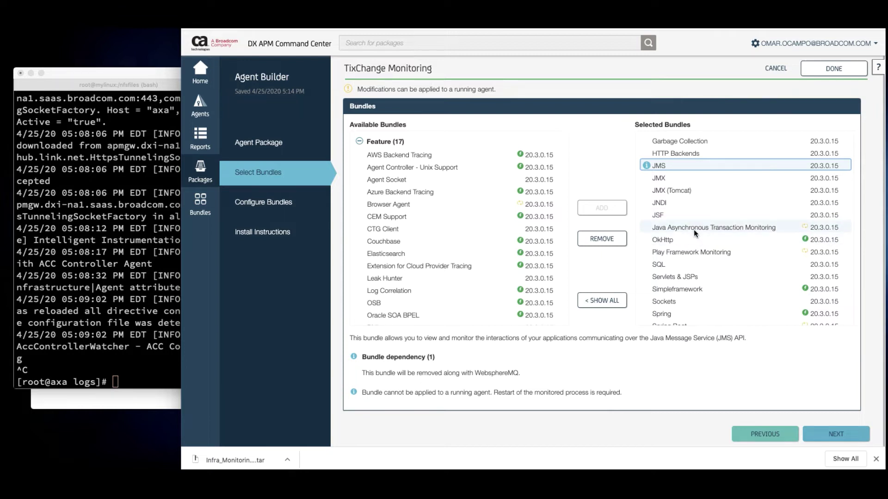
Add Java Asynchronous Transaction Monitoring with its dependencies and remove Play Framework Monitoring
left_click(694, 228)
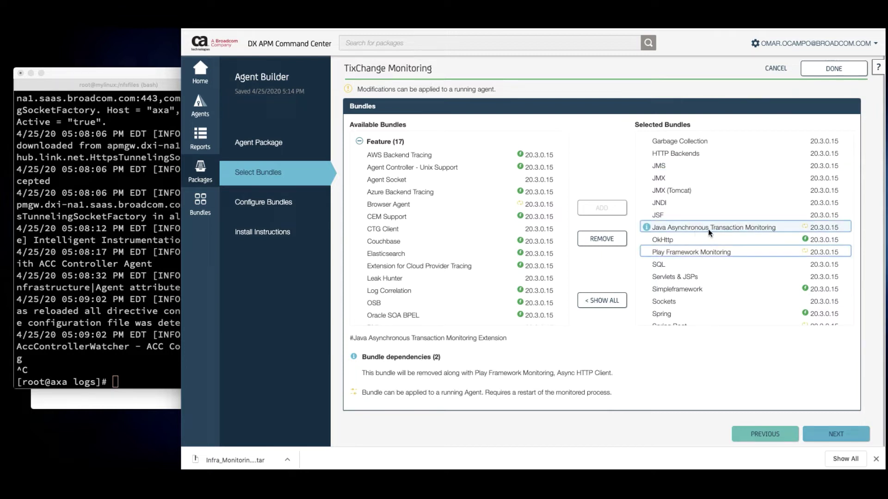
scroll(708, 229, "down", 1)
left_click(703, 231)
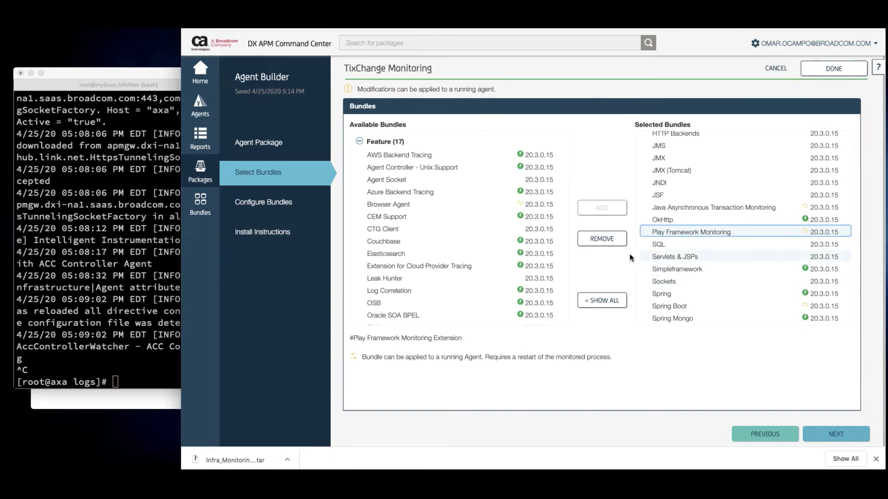
left_click(601, 240)
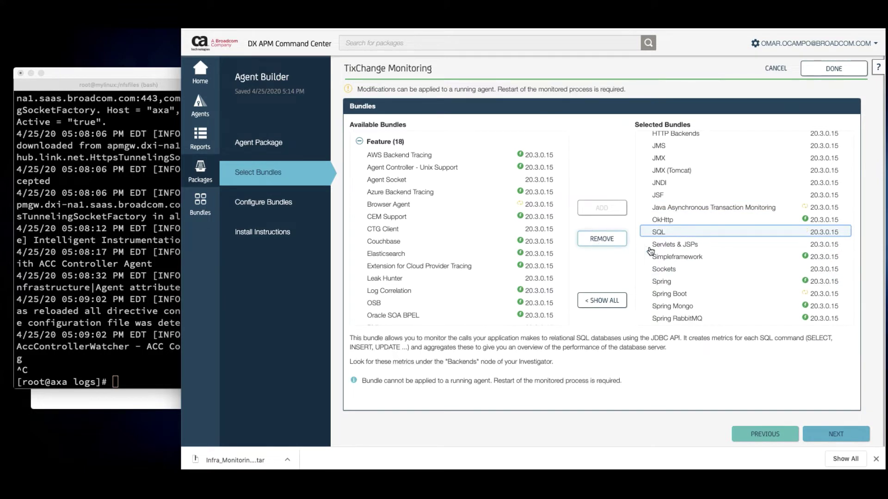
left_click(704, 257)
scroll(712, 268, "down", 2)
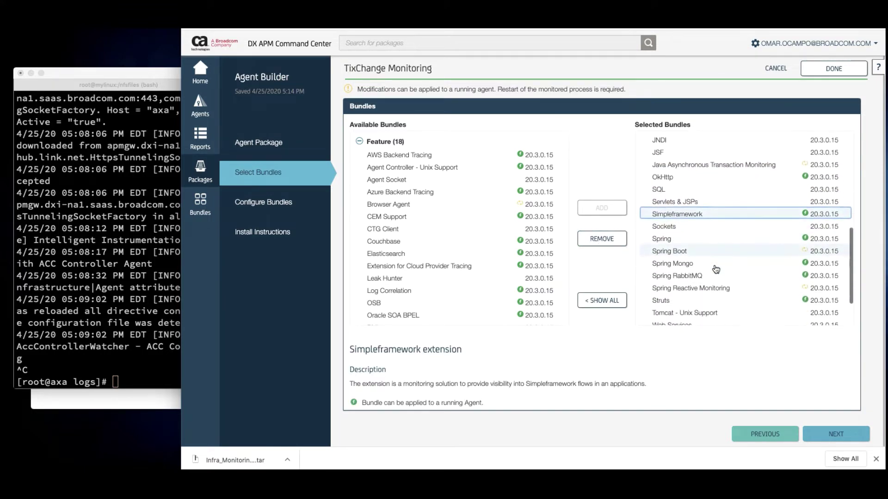
scroll(688, 240, "down", 2)
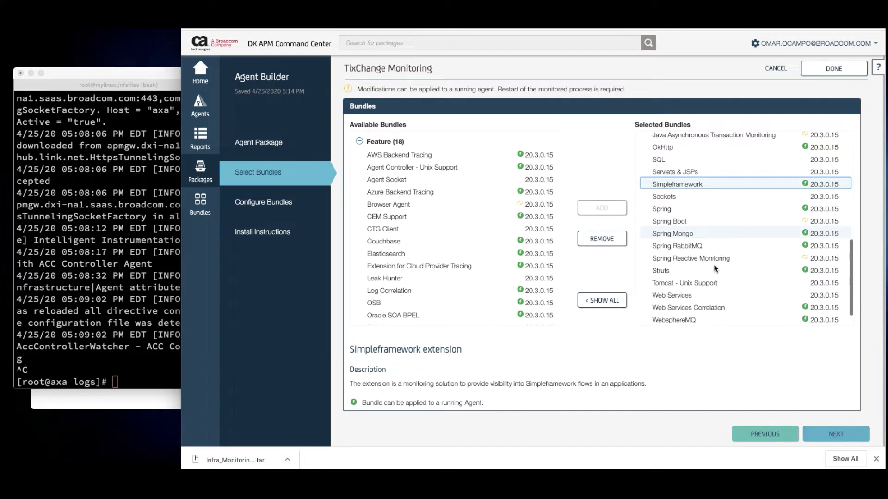
Remove the five Spring bundles, WebsphereMQ and jsmpp from the package
left_click(665, 211)
left_click(601, 239)
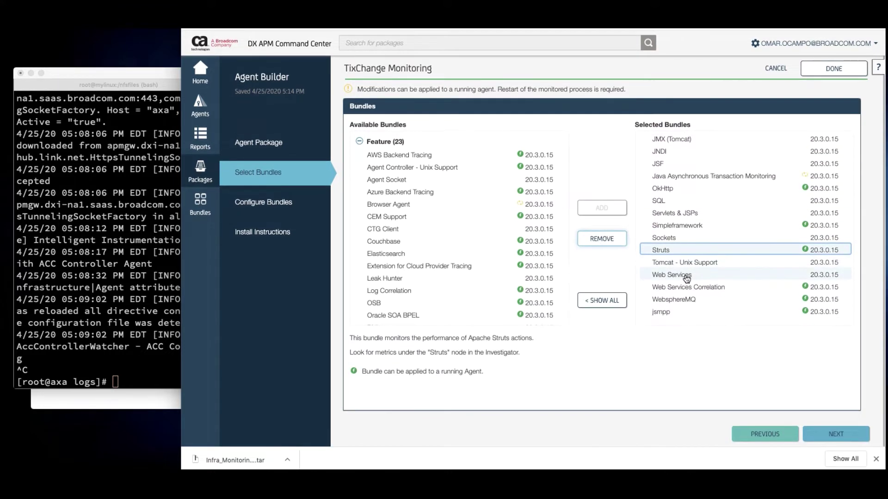
left_click(687, 303)
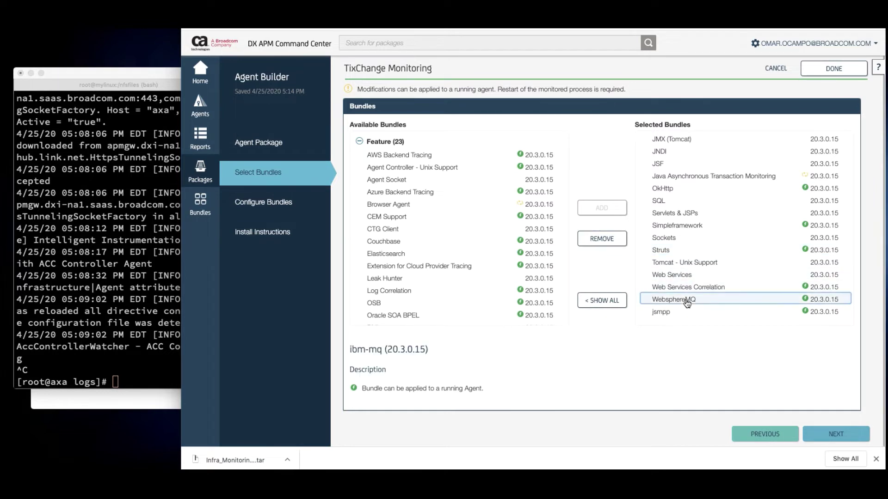
left_click(611, 244)
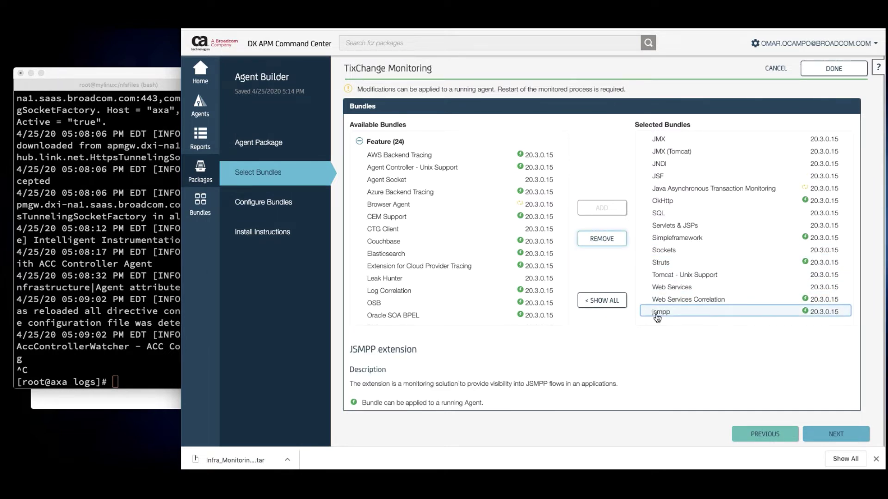
left_click(610, 239)
Remove JSF and continue to configuring the selected bundles
scroll(685, 238, "up", 3)
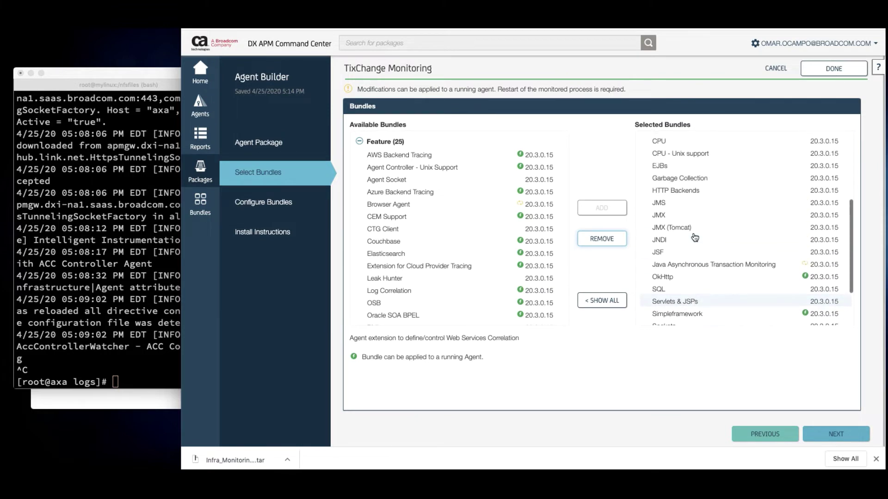
scroll(693, 235, "up", 5)
scroll(689, 213, "down", 3)
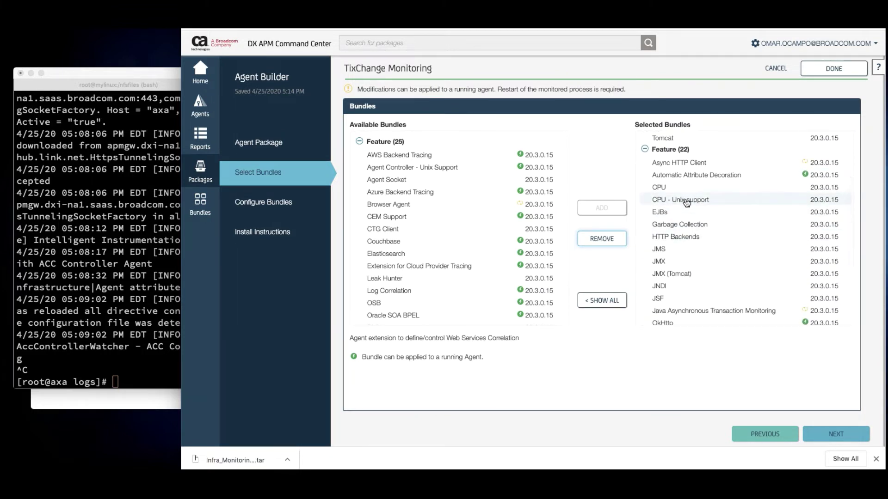
scroll(687, 203, "down", 2)
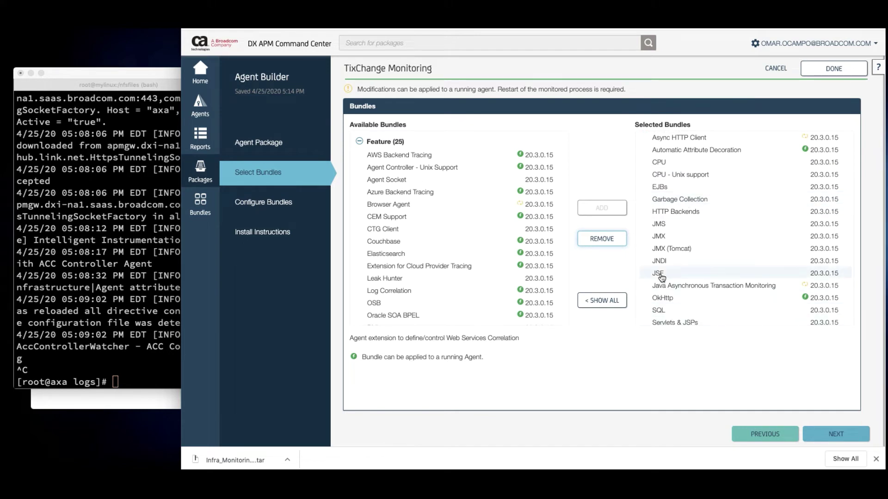
left_click(661, 276)
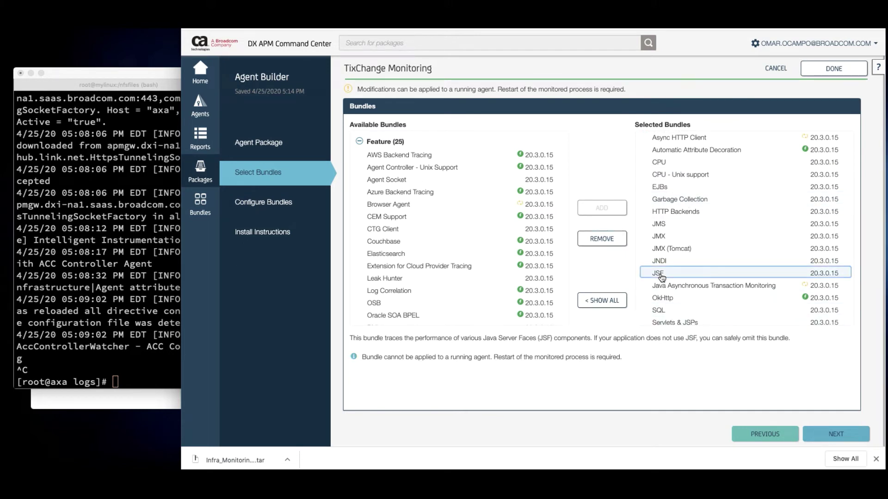
left_click(600, 240)
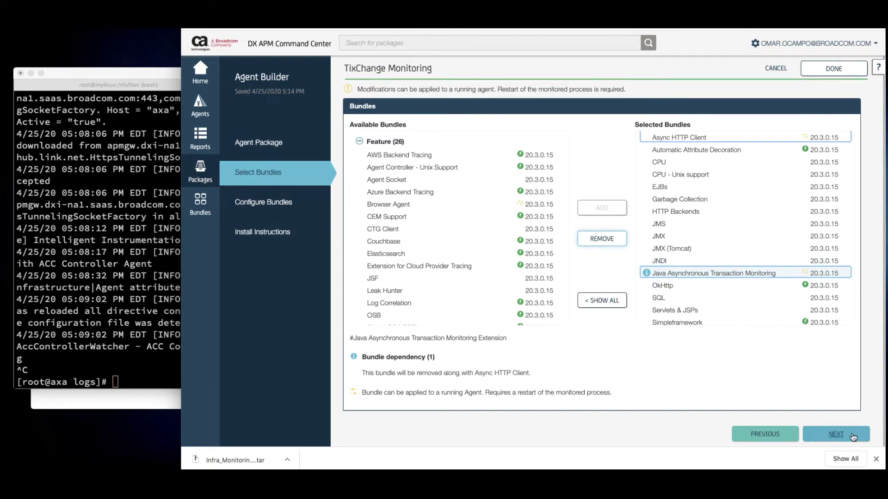
left_click(837, 435)
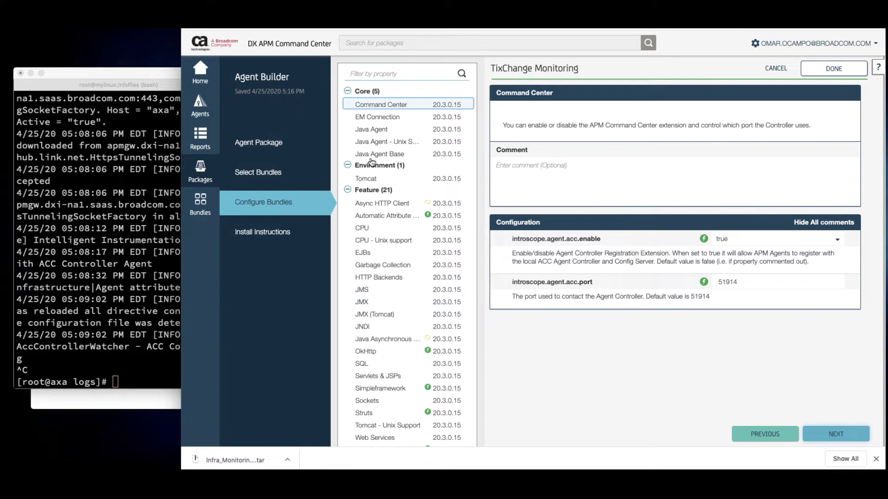
Show the EM Connection bundle's connection properties under Core
left_click(384, 117)
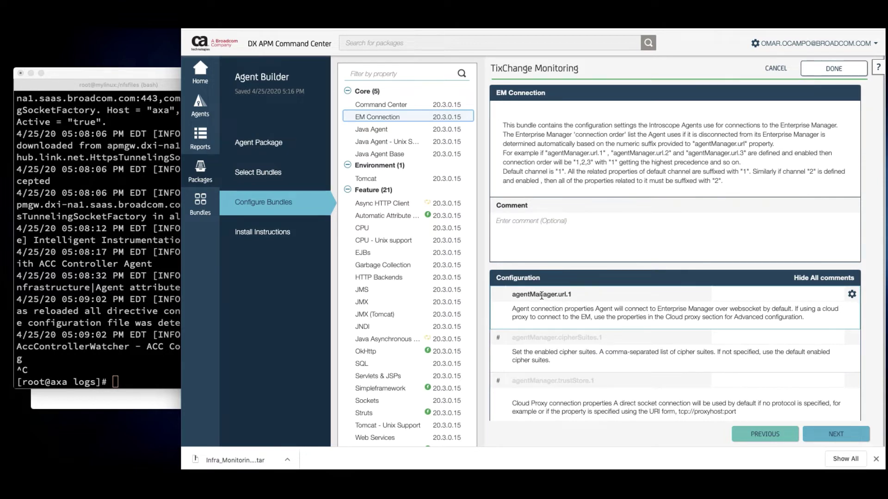
Copy the agentManager.url.1 address from the notes and begin editing the url.1 value
left_click(155, 404)
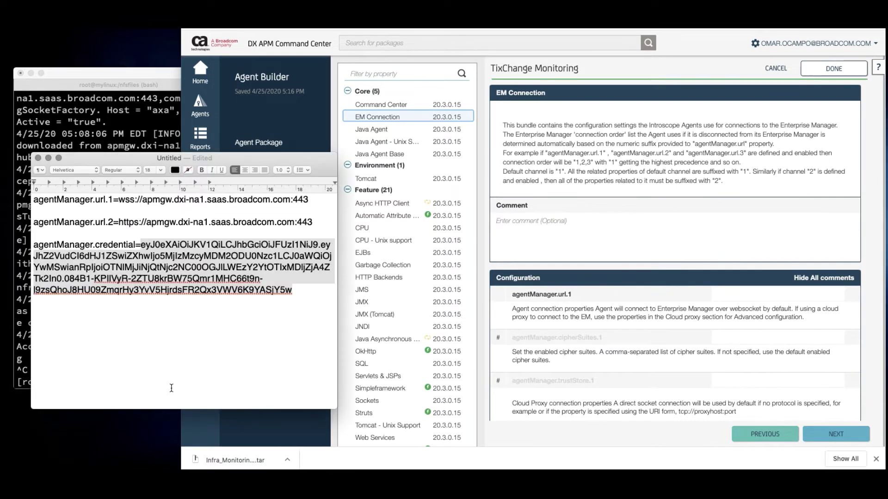
left_click(170, 251)
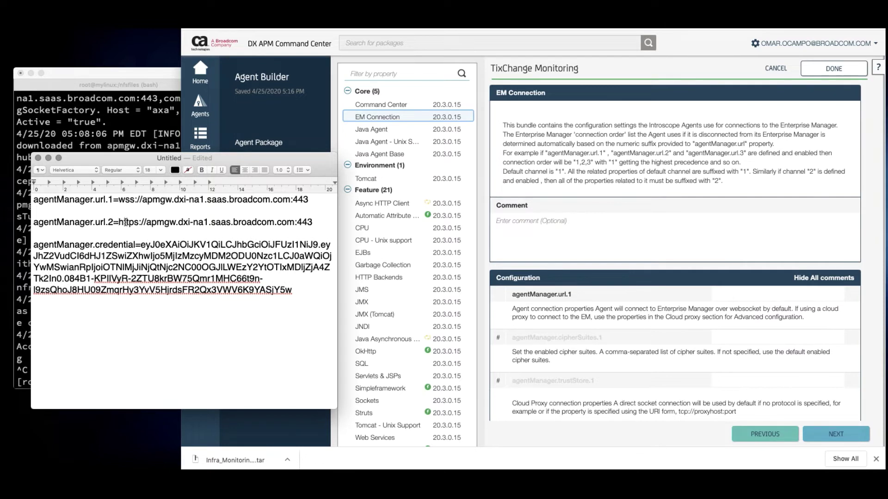
left_click_drag(118, 222, 311, 225)
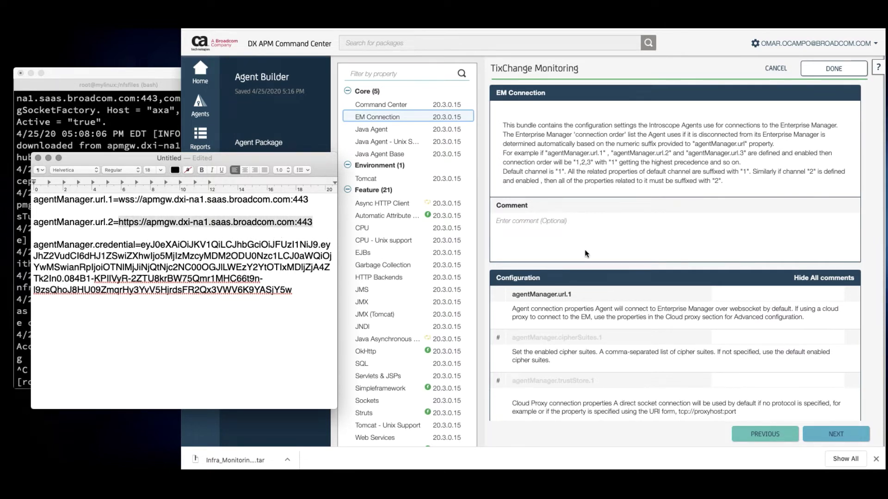
left_click(209, 226)
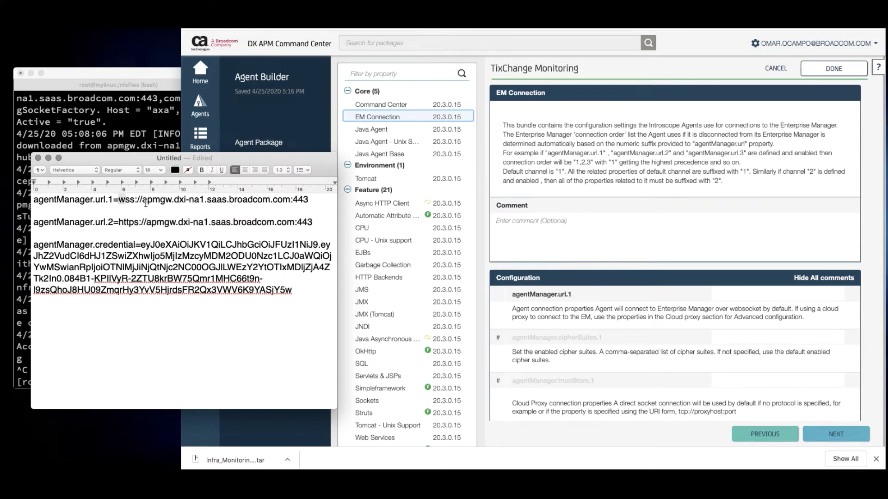
left_click_drag(119, 200, 303, 202)
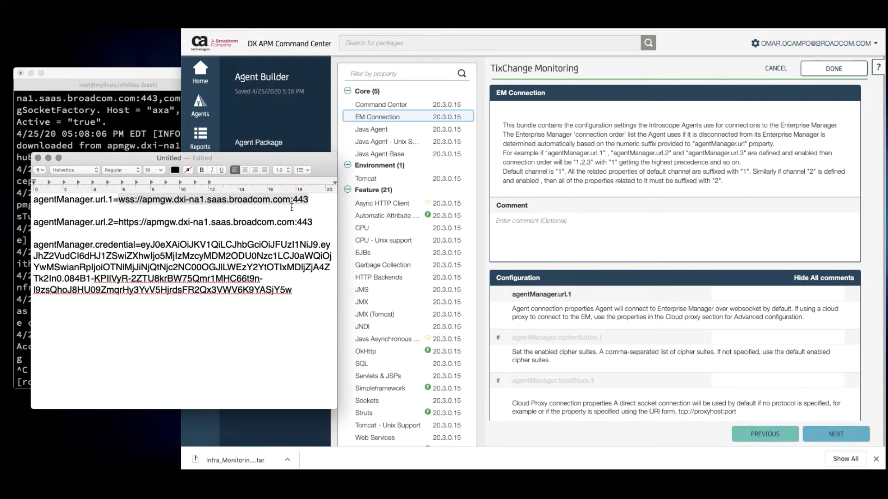
left_click(724, 288)
left_click(724, 293)
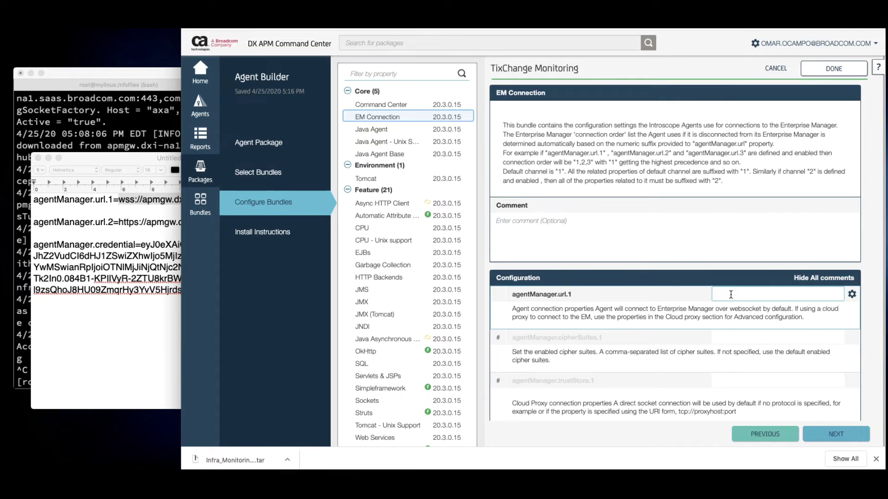
Paste wss://apmgw.dxi-na1.saas.broadcom.com:443 into agentManager.url.1 and confirm it
left_click(110, 221)
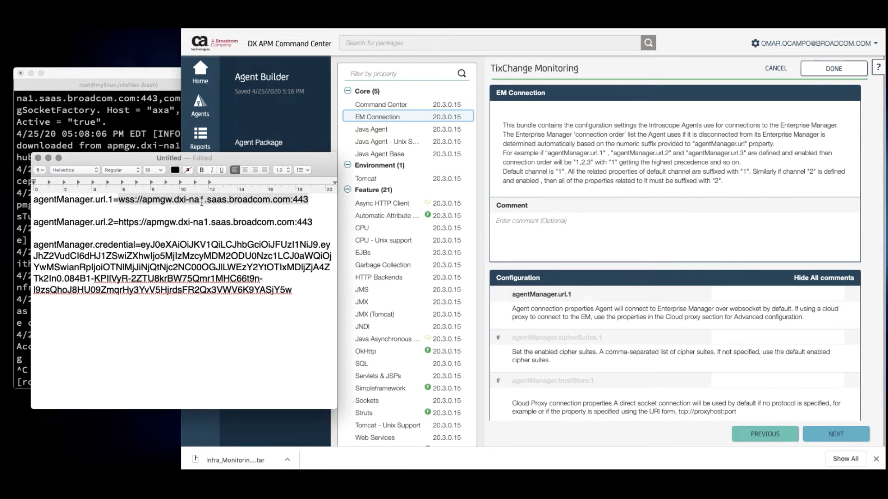
left_click(201, 202)
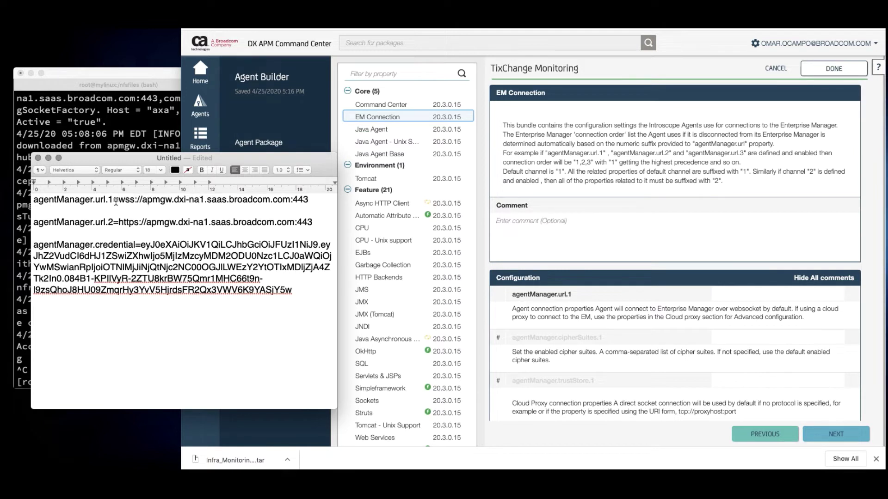
left_click_drag(118, 201, 309, 201)
left_click(309, 202)
left_click_drag(118, 202, 309, 203)
key("super+c")
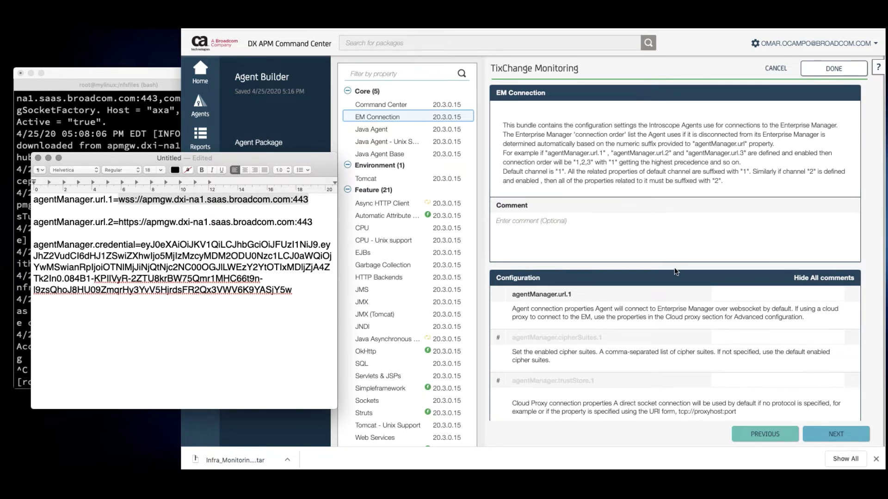
left_click(724, 295)
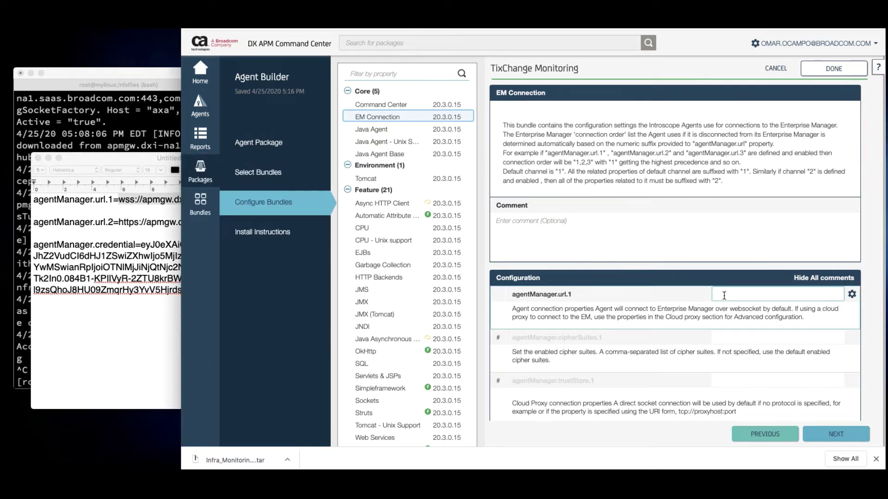
left_click(724, 295)
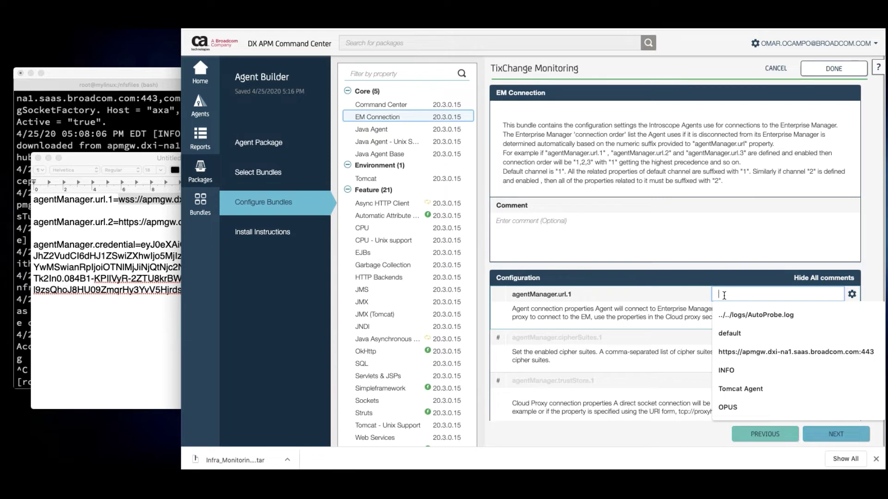
key("super+v")
key("Tab")
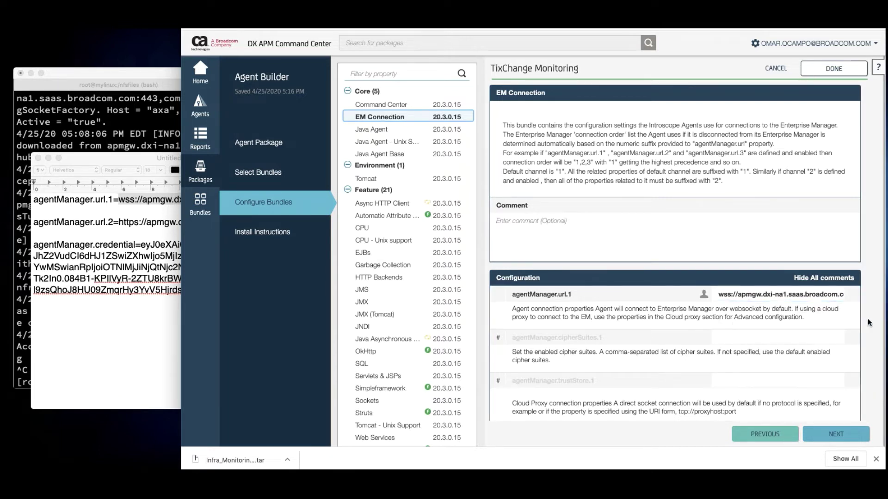
left_click(853, 295)
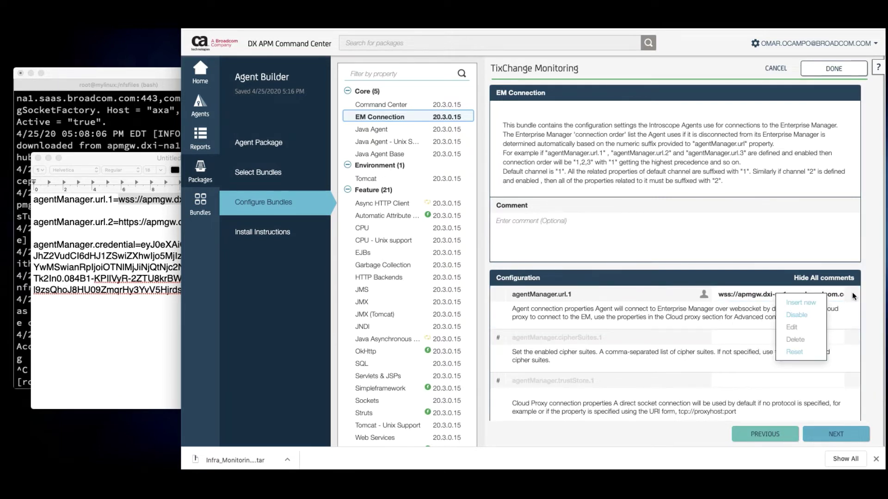
Insert a new EM Connection property named agentManager.credential, copied from the notes
left_click(809, 304)
left_click(80, 245)
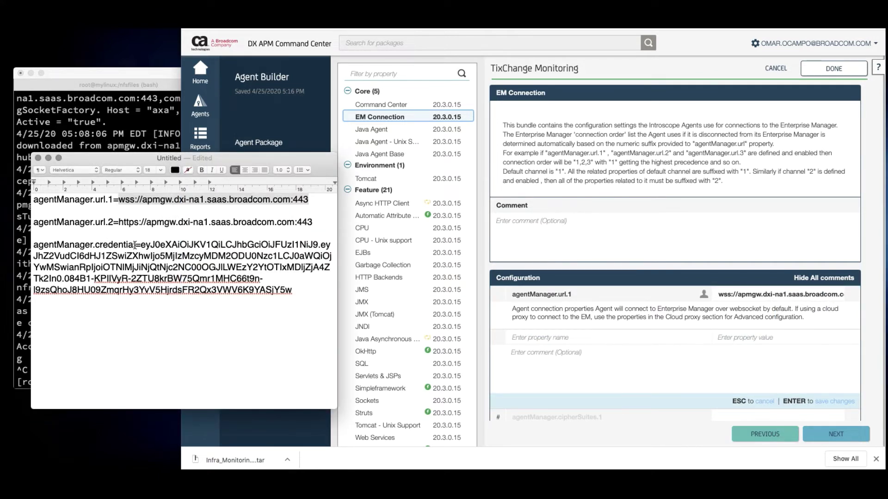
left_click_drag(136, 245, 28, 241)
key("super+c")
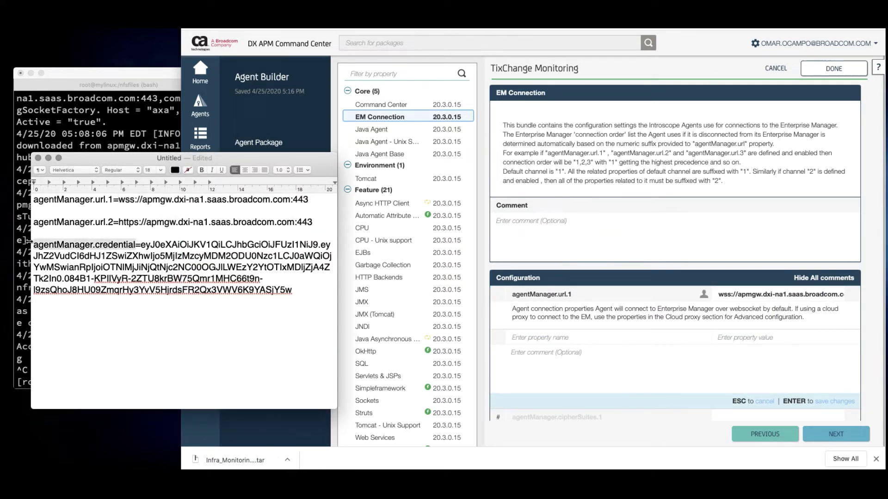
left_click(587, 337)
key("super+v")
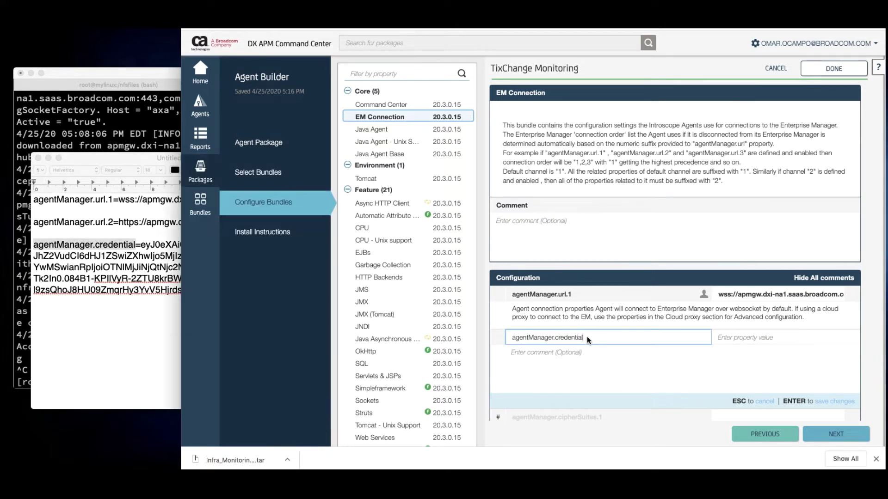
Paste the agent's access token from the notes as the credential value and save it
left_click(753, 338)
left_click(106, 290)
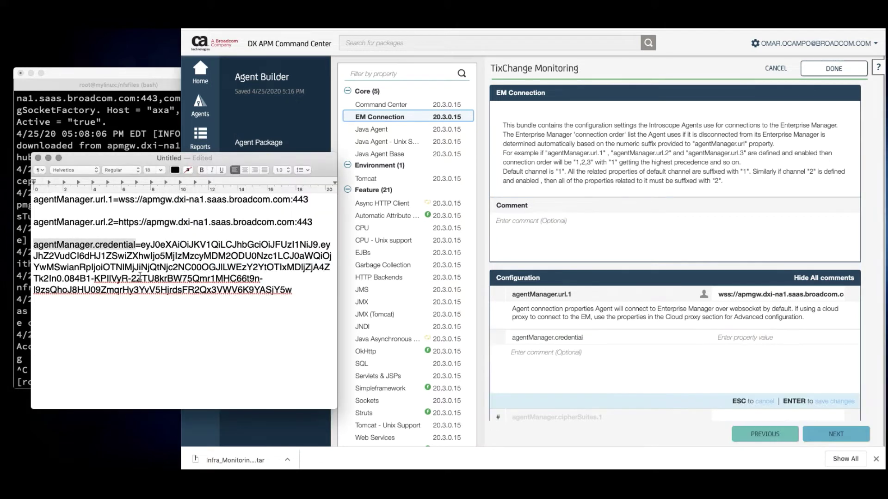
left_click(141, 246)
left_click_drag(140, 246, 290, 291)
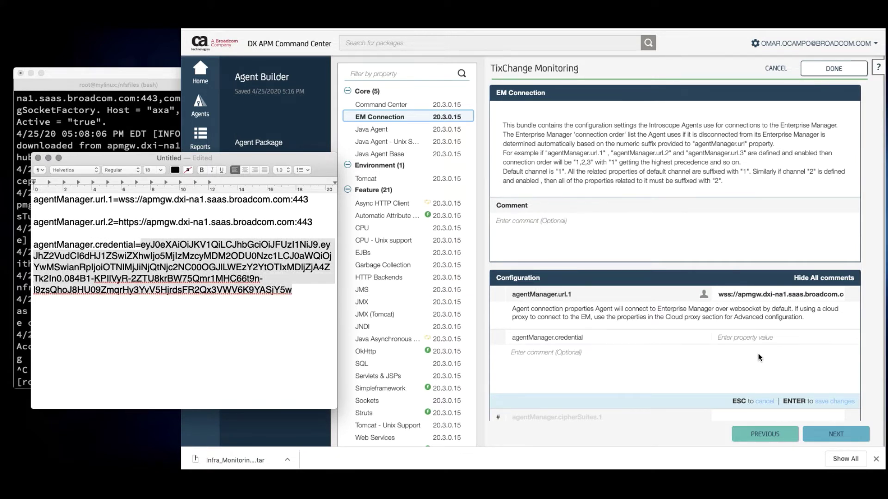
left_click(734, 338)
key("super+v")
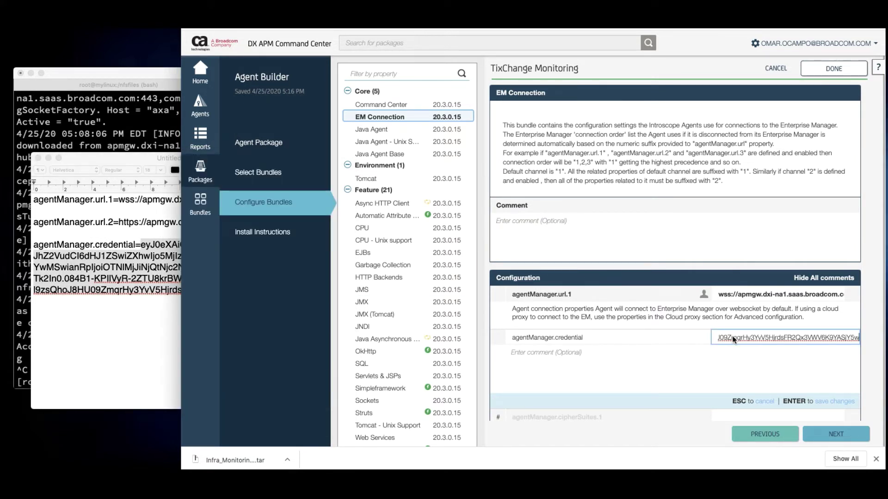
key("Return")
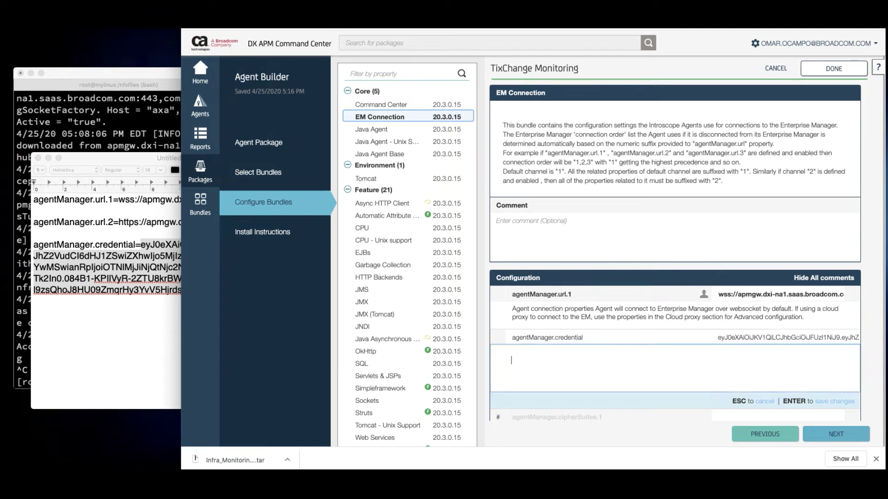
scroll(762, 340, "down", 3)
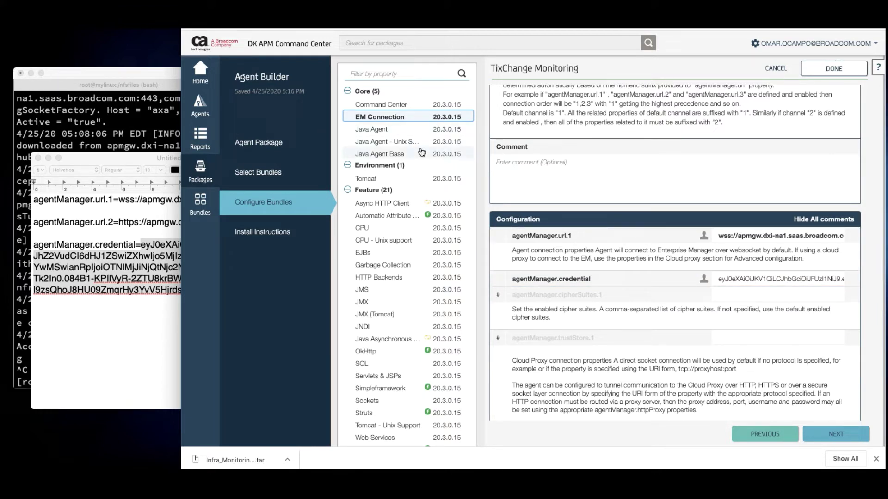
Show the Java Agent Base bundle's properties and scroll to the process name
left_click(384, 142)
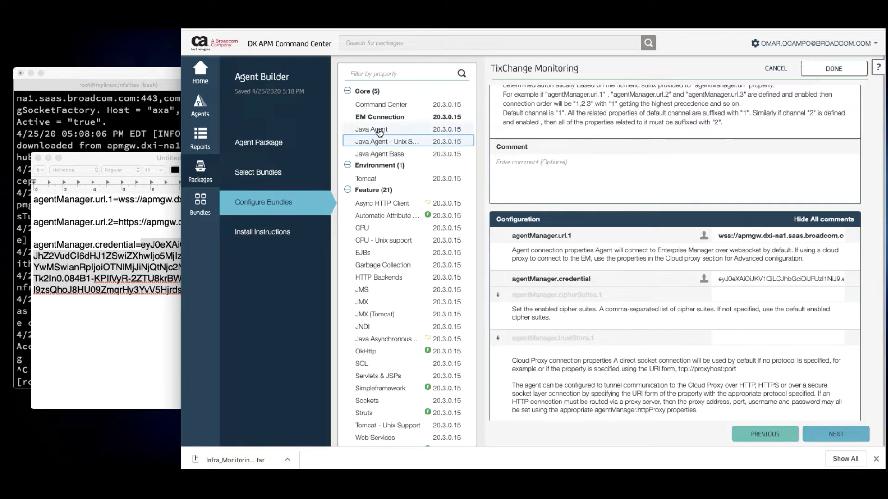
left_click(379, 131)
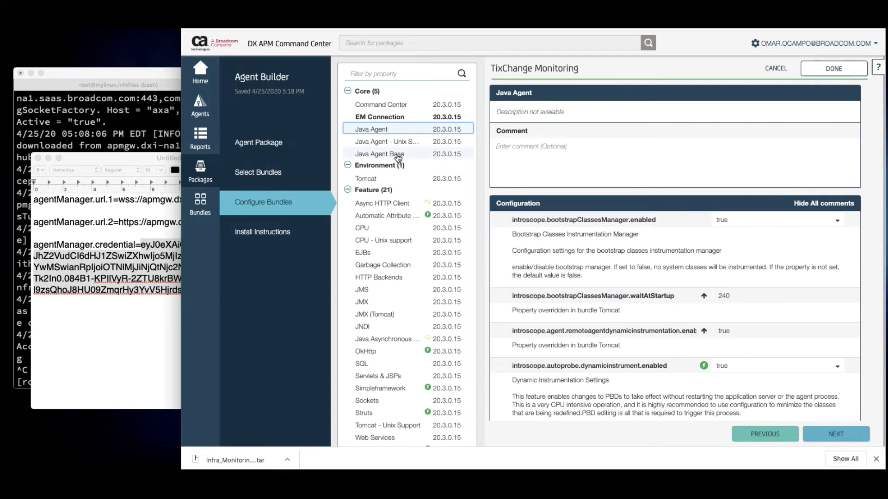
left_click(397, 157)
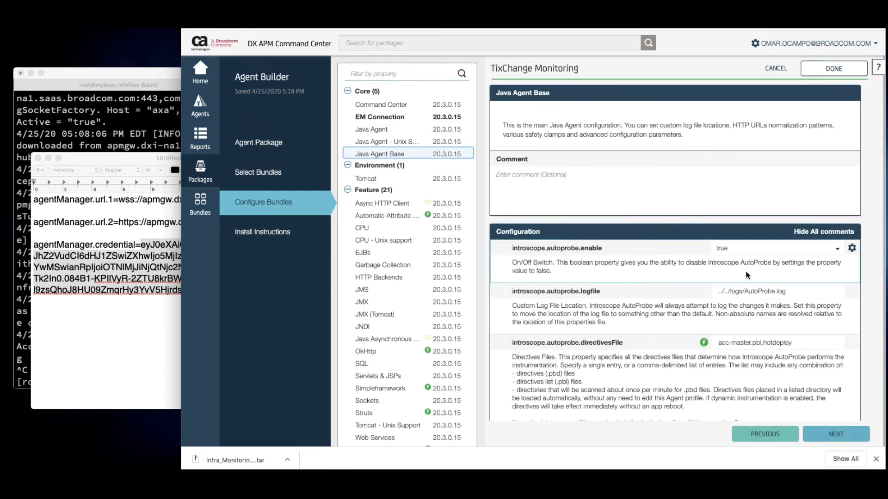
scroll(745, 271, "down", 1)
scroll(745, 271, "down", 8)
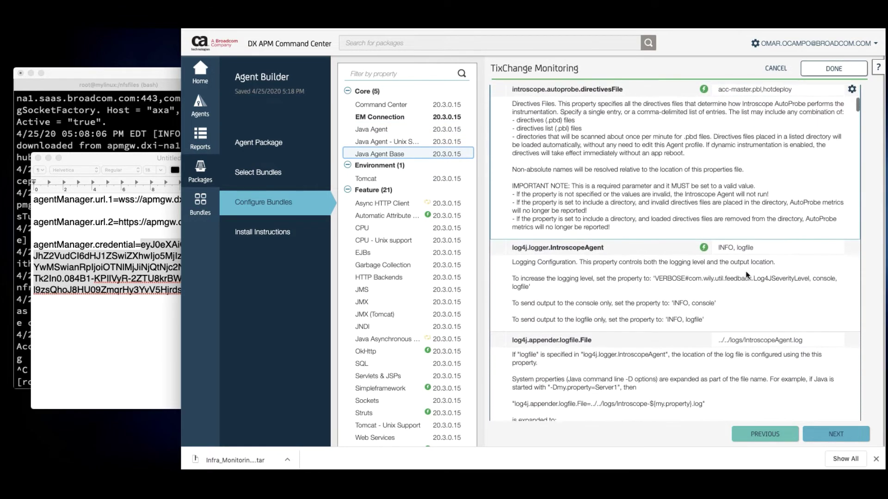
scroll(746, 272, "down", 5)
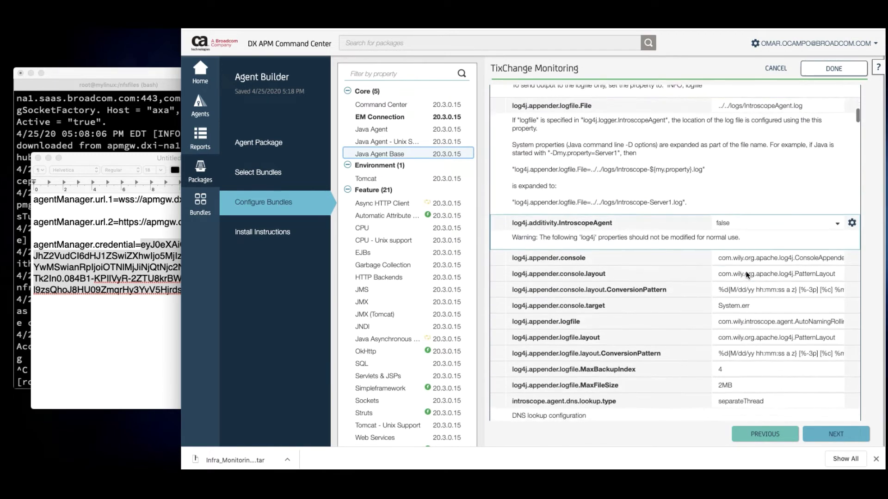
scroll(746, 271, "down", 6)
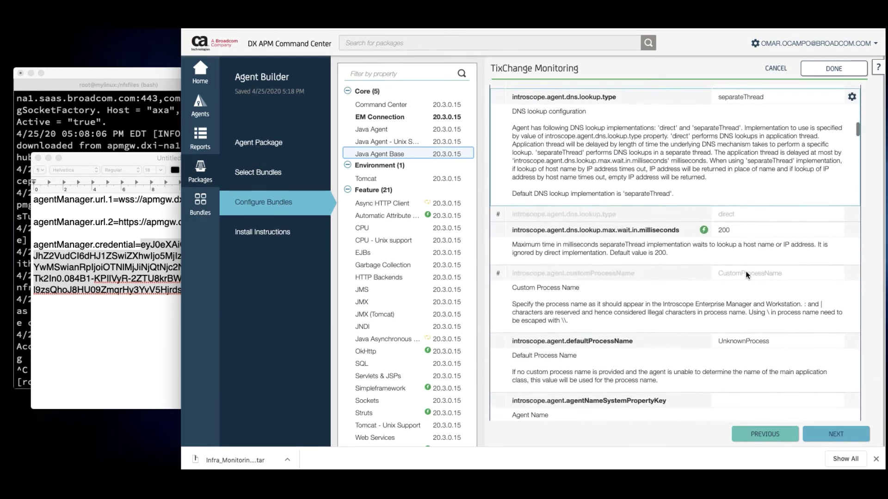
scroll(745, 271, "down", 2)
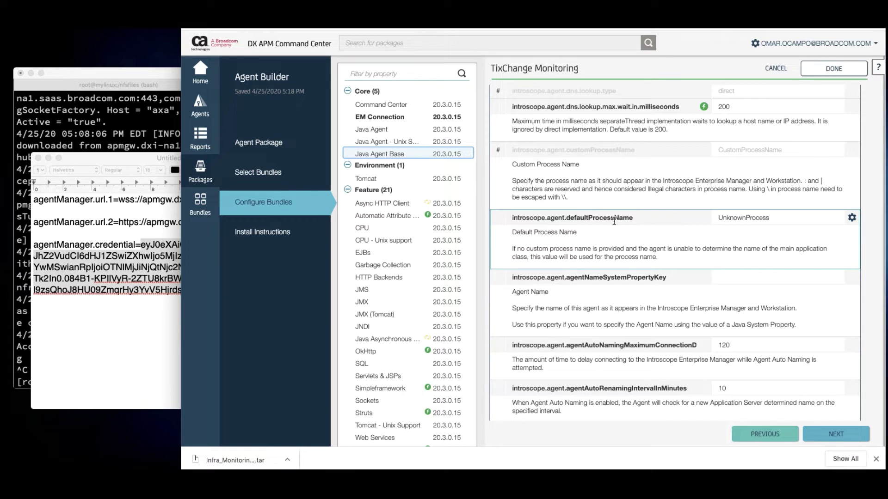
Change introscope.agent.defaultProcessName from UnknownProcess to tomcat
double_click(739, 218)
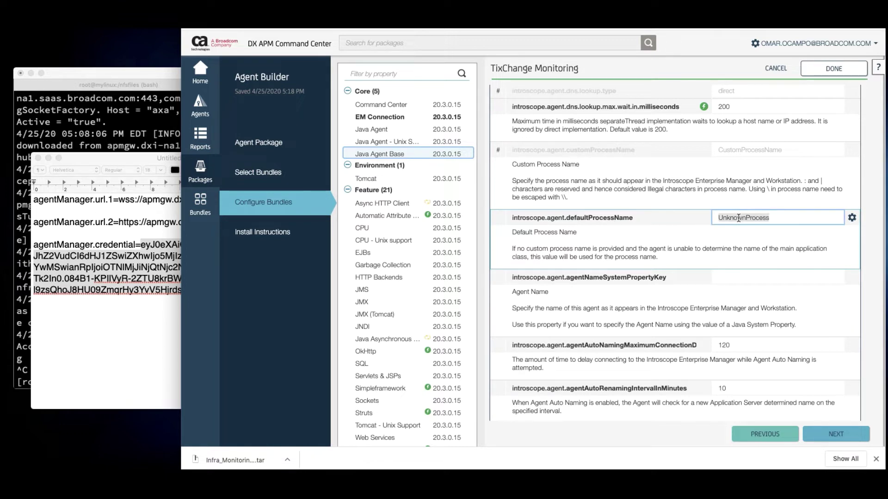
type("tomcat")
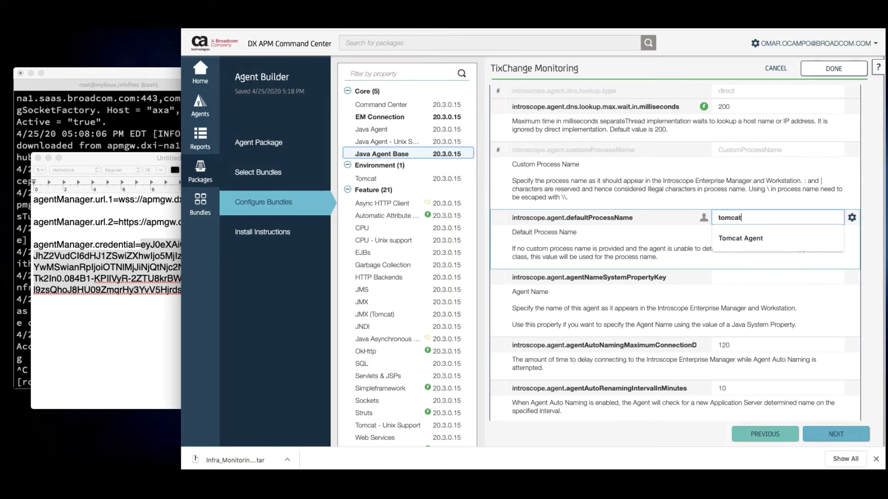
left_click(647, 224)
scroll(740, 243, "down", 3)
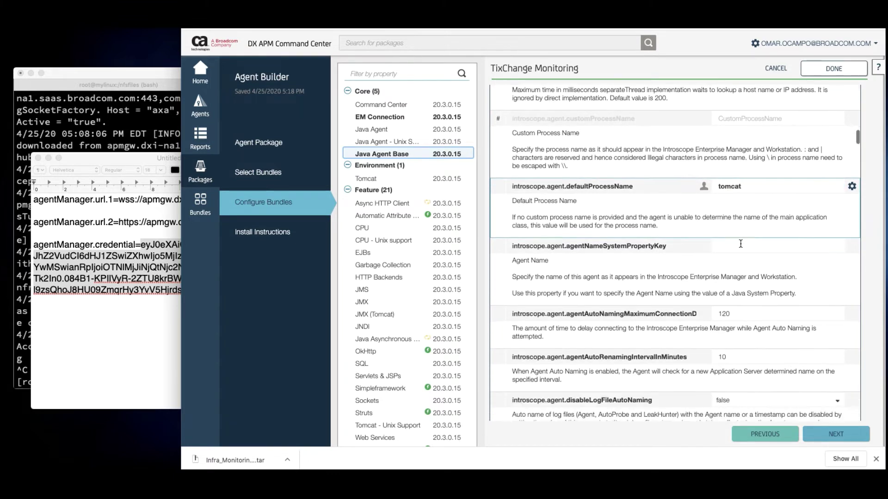
scroll(740, 244, "down", 9)
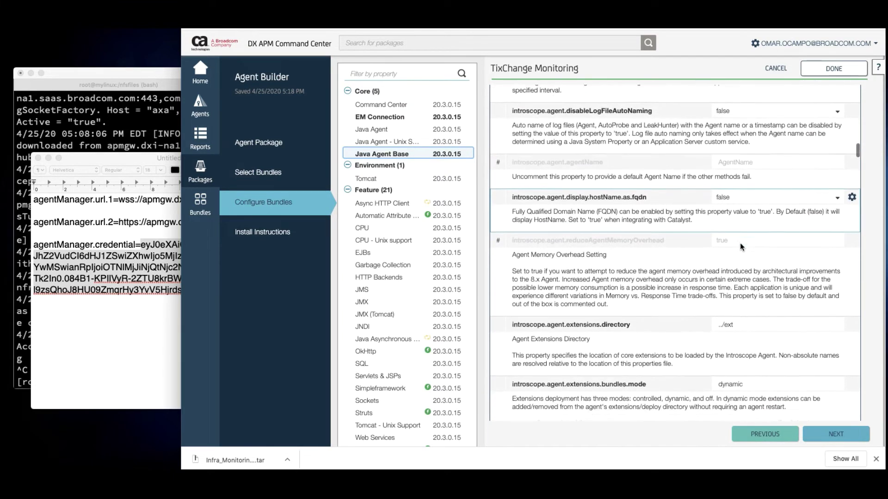
scroll(740, 245, "down", 9)
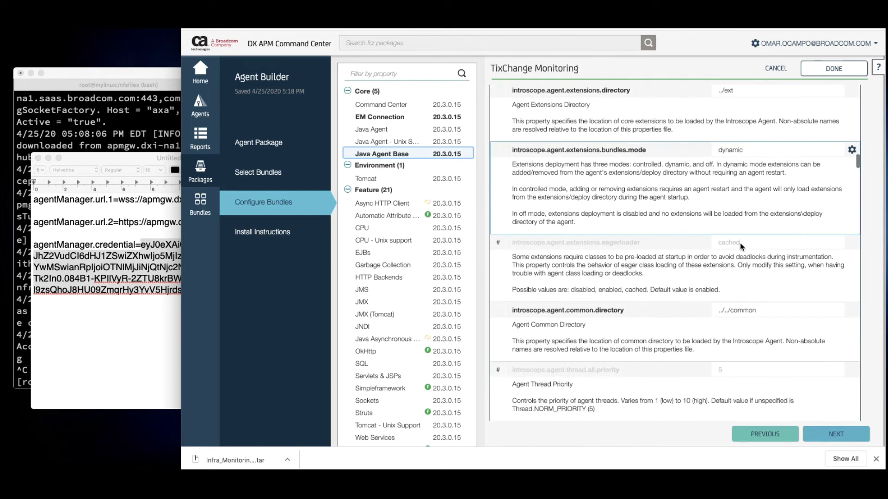
scroll(740, 243, "down", 5)
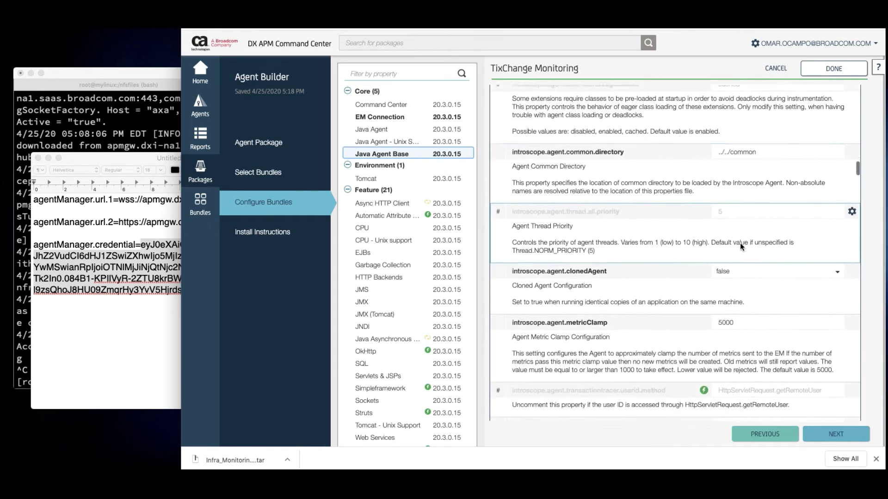
scroll(740, 242, "down", 8)
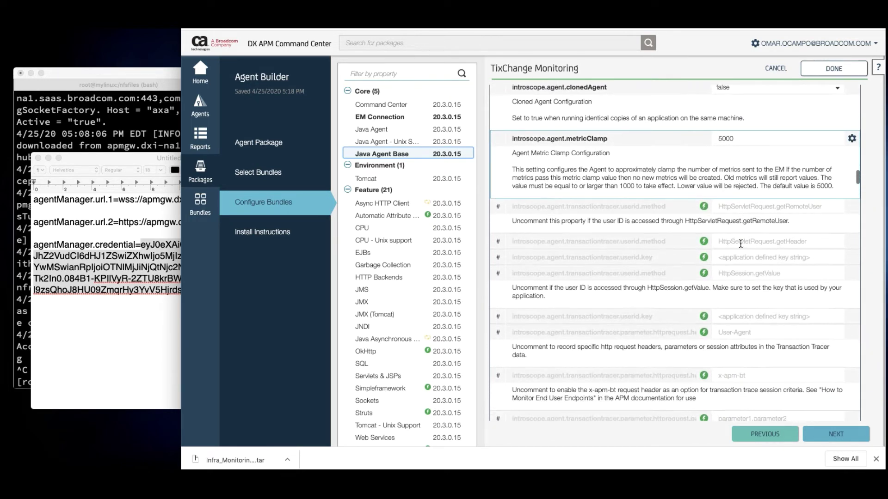
scroll(739, 246, "down", 10)
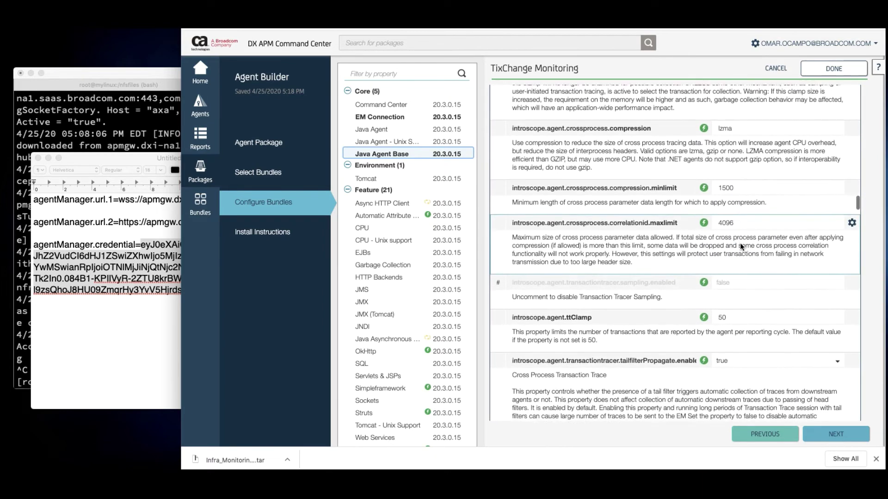
scroll(739, 243, "down", 5)
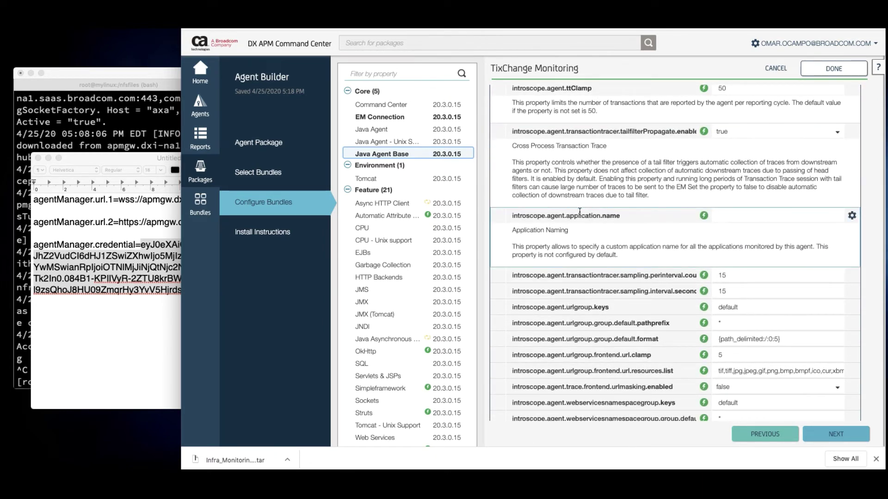
Set the application name to WebPortal
left_click(721, 217)
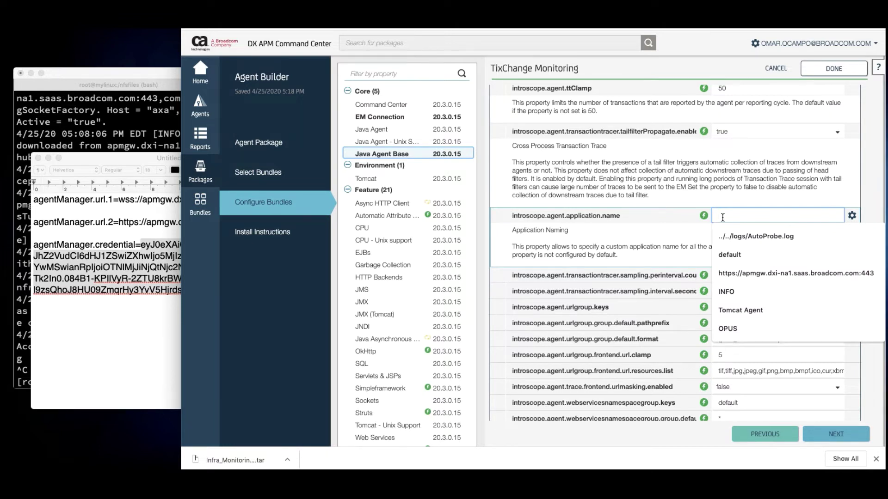
type("WebPortal")
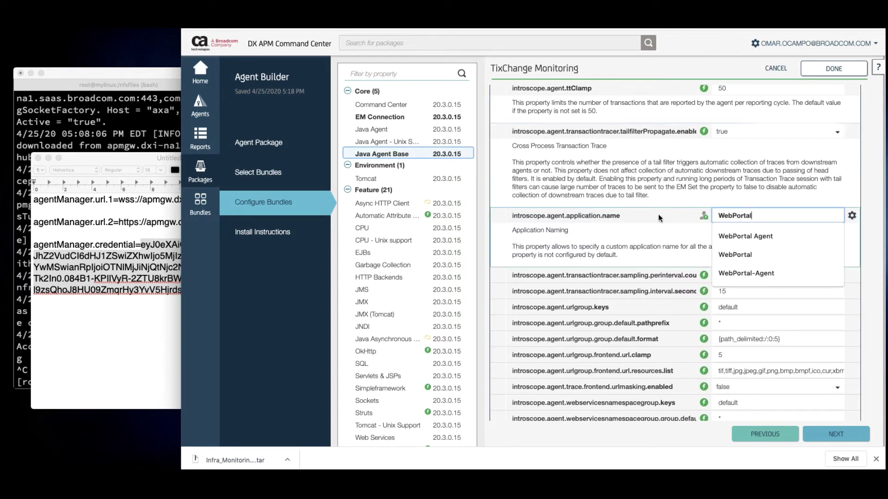
key("Return")
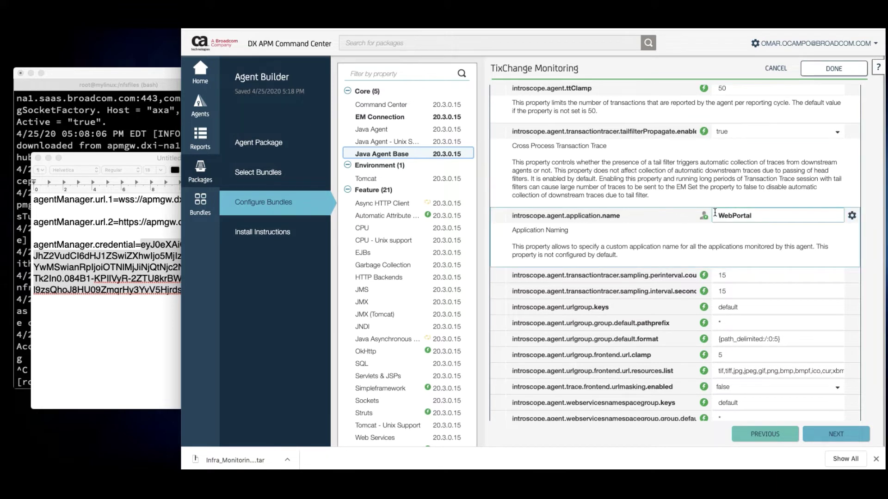
Change urlgroup.group.default.format from {path_delimited:/:0:5} to {path_delimited:/:3:6}
scroll(714, 244, "down", 2)
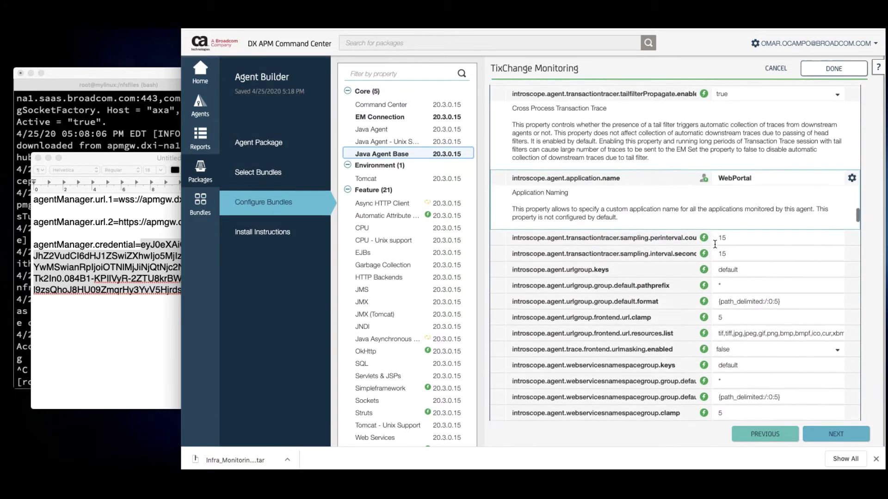
scroll(714, 244, "down", 8)
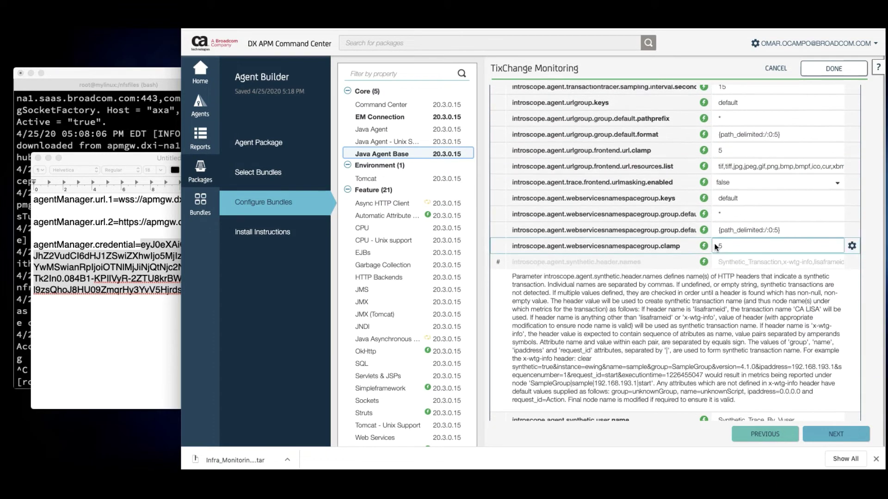
scroll(715, 246, "up", 3)
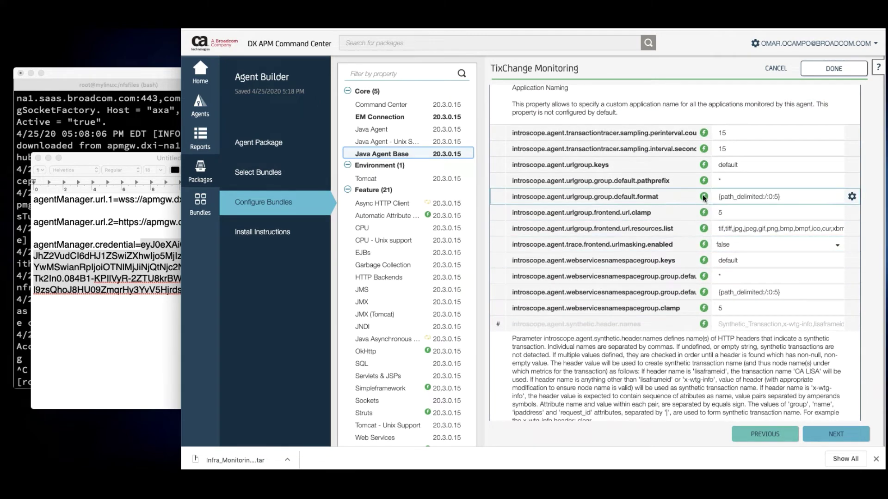
left_click(773, 197)
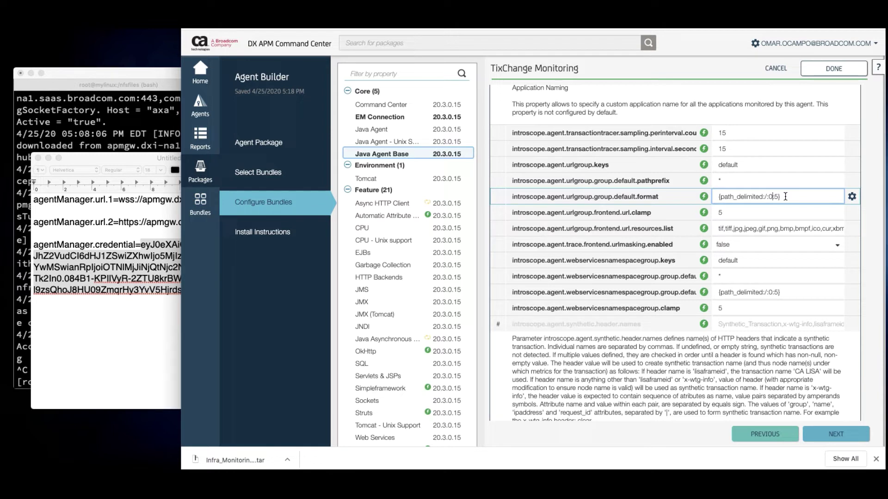
key("BackSpace")
type("3")
key("BackSpace")
type("6")
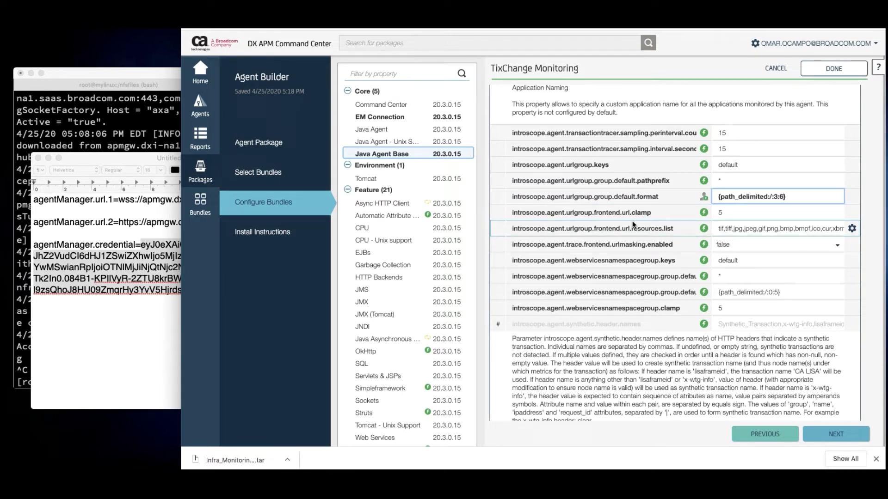
left_click(665, 264)
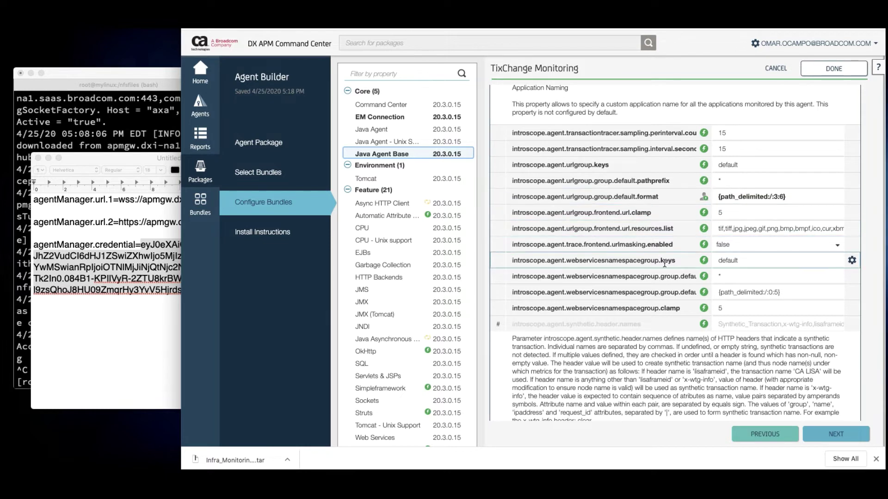
scroll(657, 198, "down", 10)
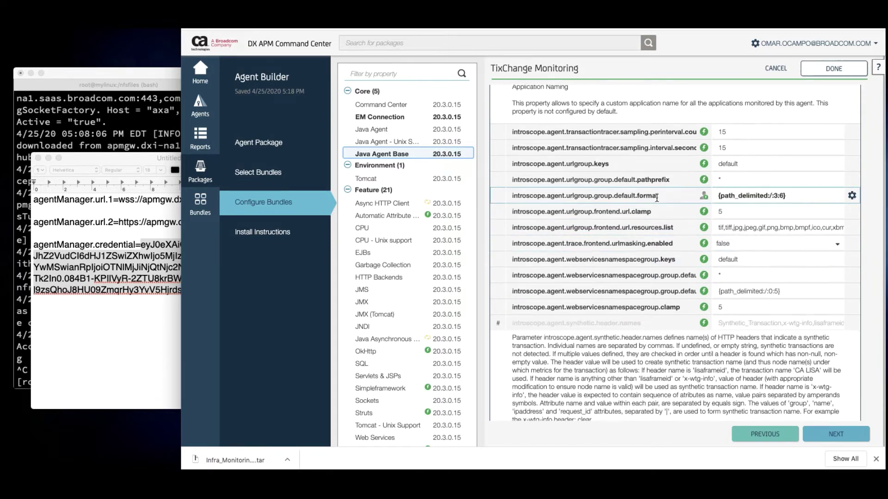
scroll(656, 197, "down", 5)
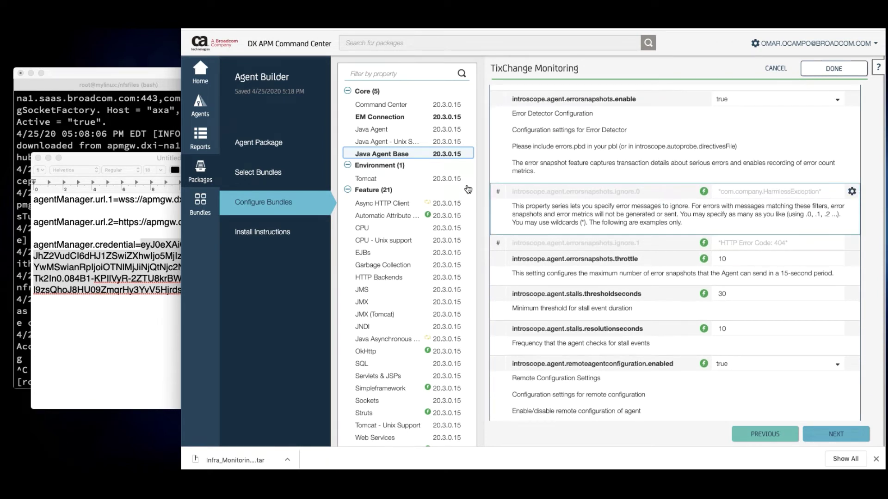
Review the Tomcat bundle's agentName Tomcat Agent and customProcessName Tomcat values
left_click(374, 180)
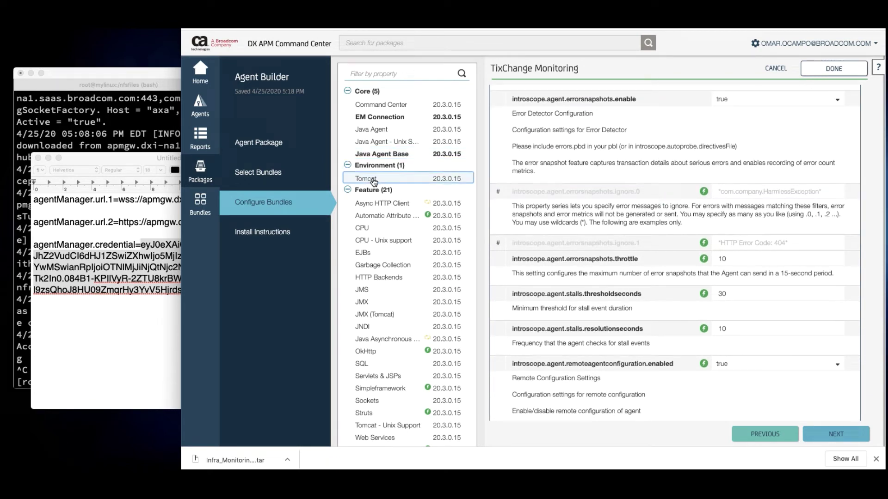
scroll(597, 180, "up", 1)
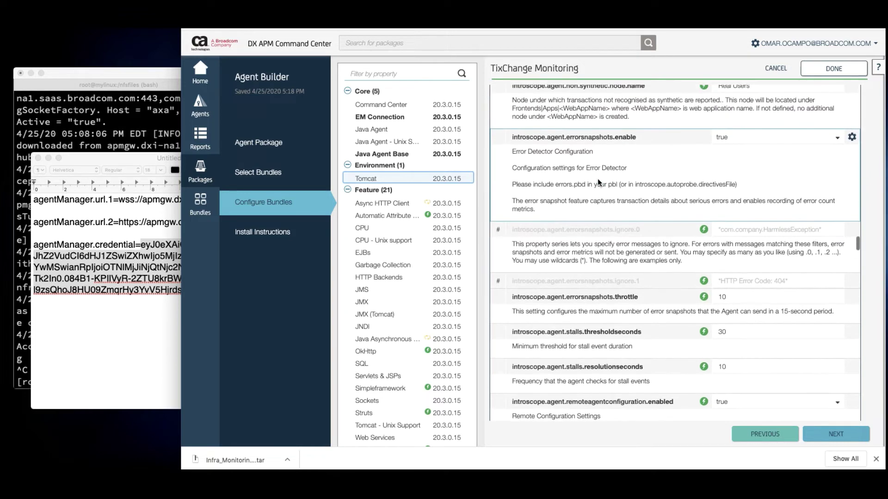
scroll(598, 180, "up", 20)
scroll(598, 180, "down", 2)
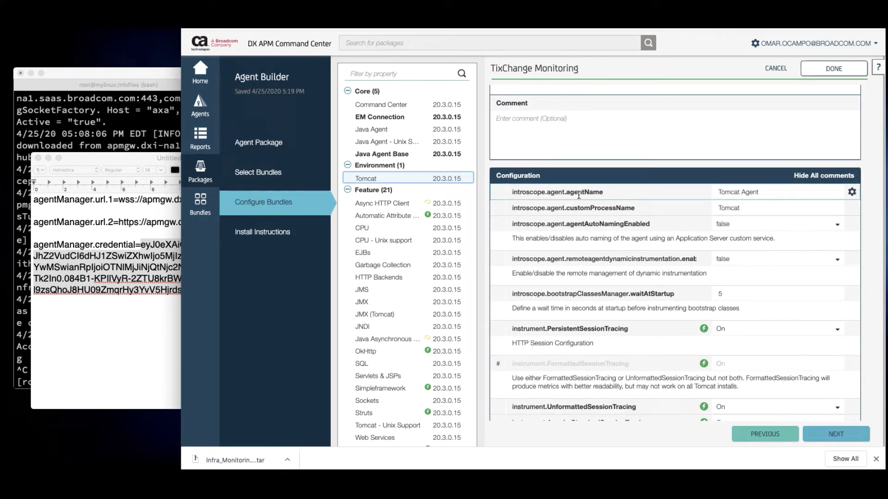
left_click(732, 196)
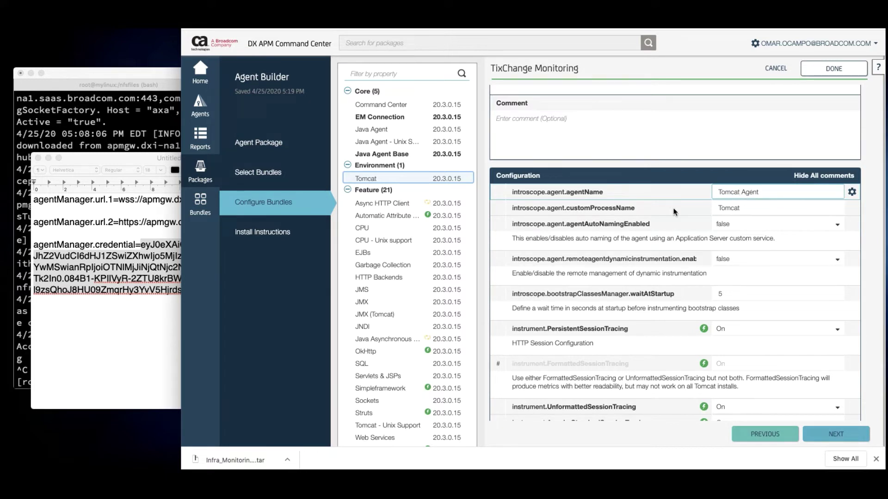
left_click(737, 210)
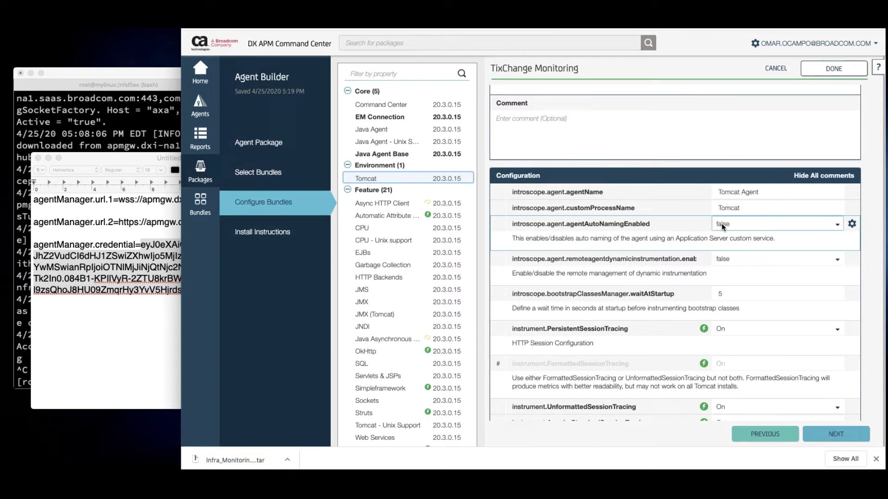
left_click(740, 193)
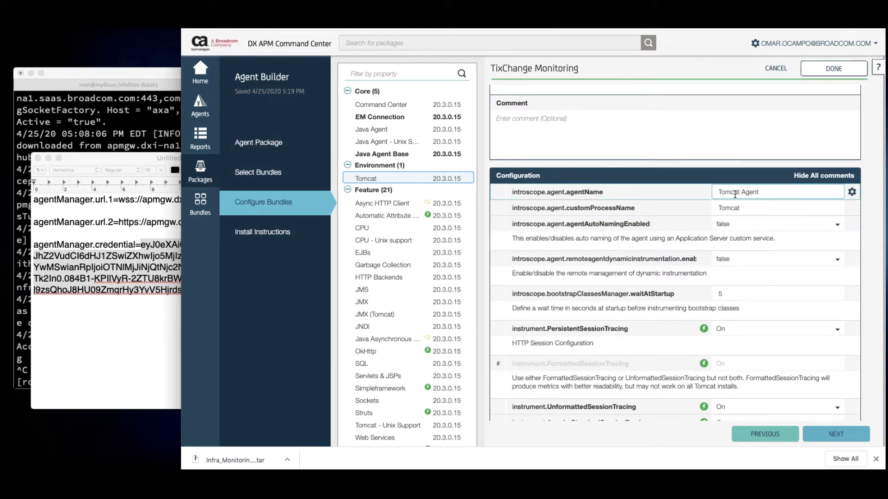
scroll(746, 194, "down", 5)
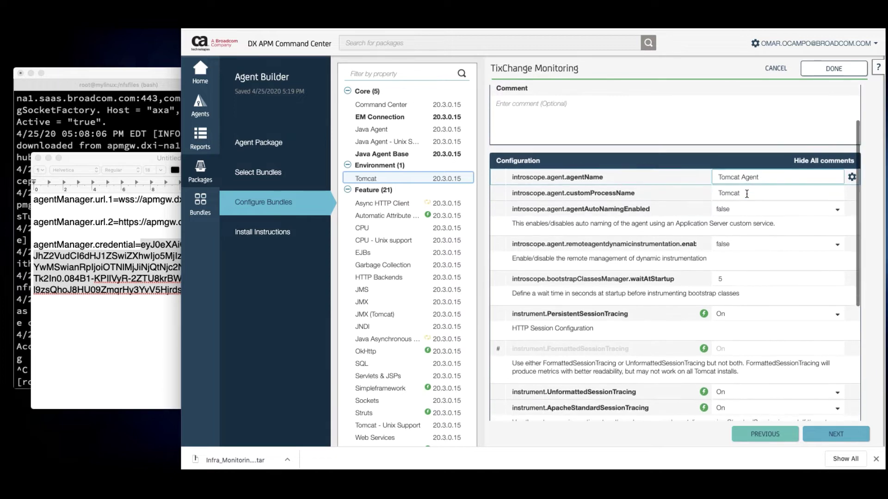
scroll(746, 197, "down", 4)
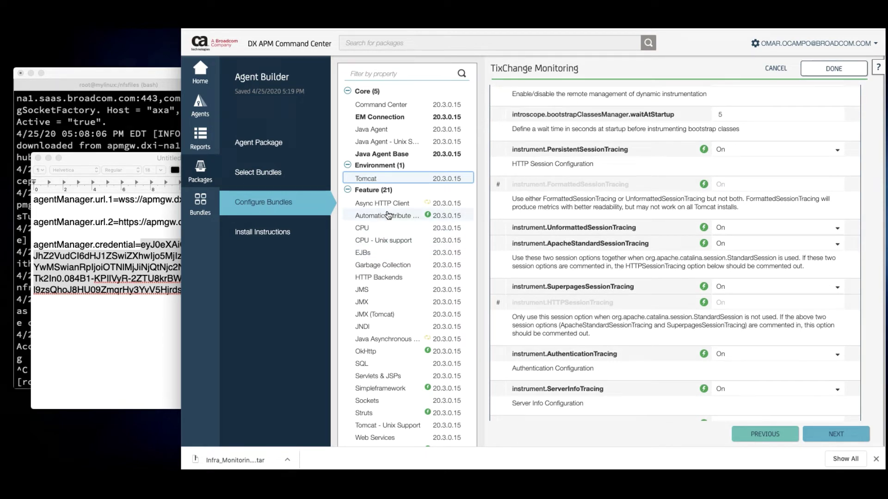
Set the EJBs bundle's instrument.EntityBeanTracing to Off and continue to Install Instructions
left_click(384, 254)
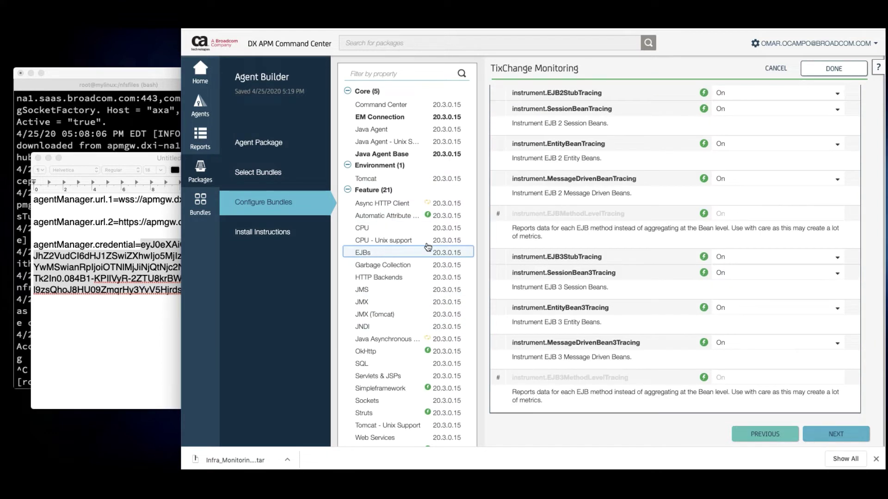
scroll(666, 141, "up", 2)
scroll(653, 145, "down", 1)
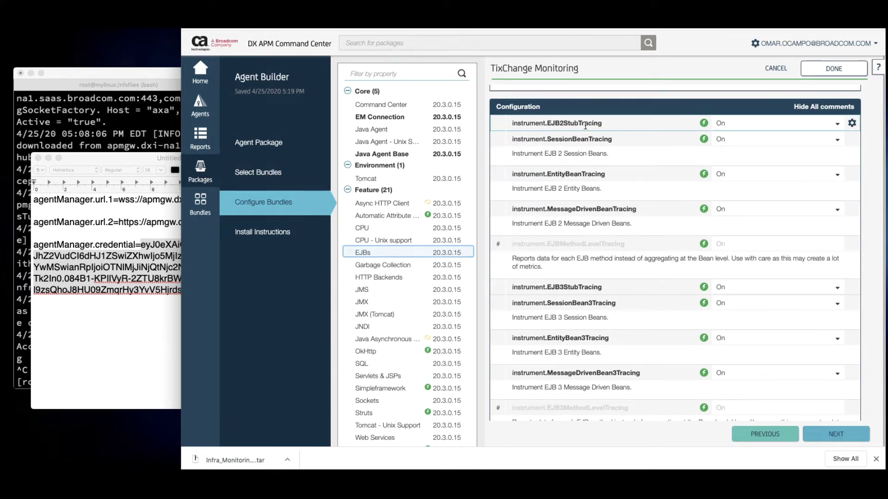
scroll(585, 136, "down", 1)
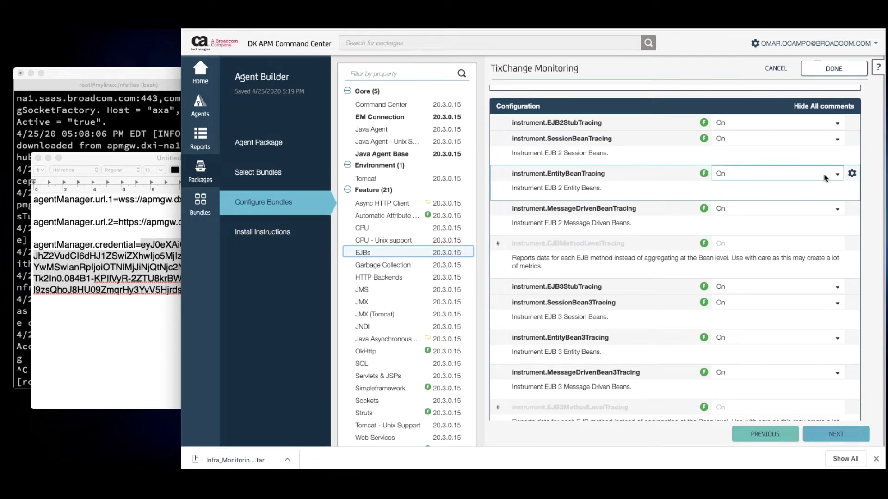
left_click(722, 174)
left_click(721, 182)
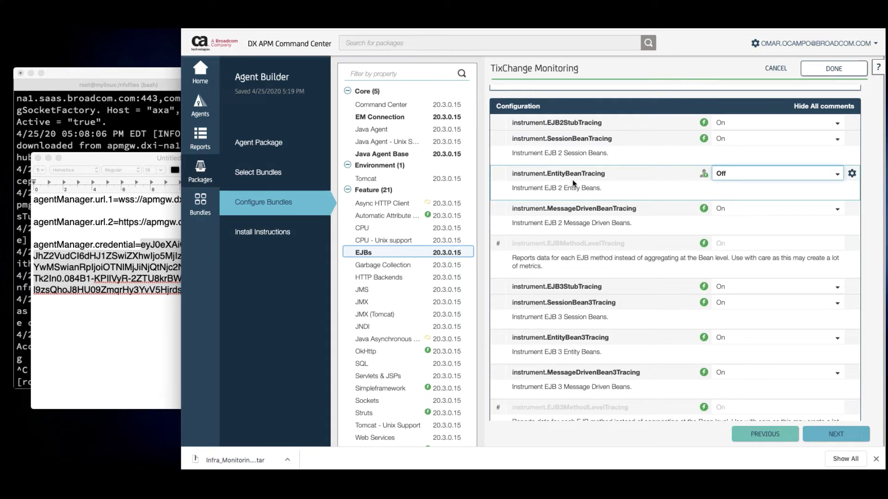
scroll(619, 206, "down", 2)
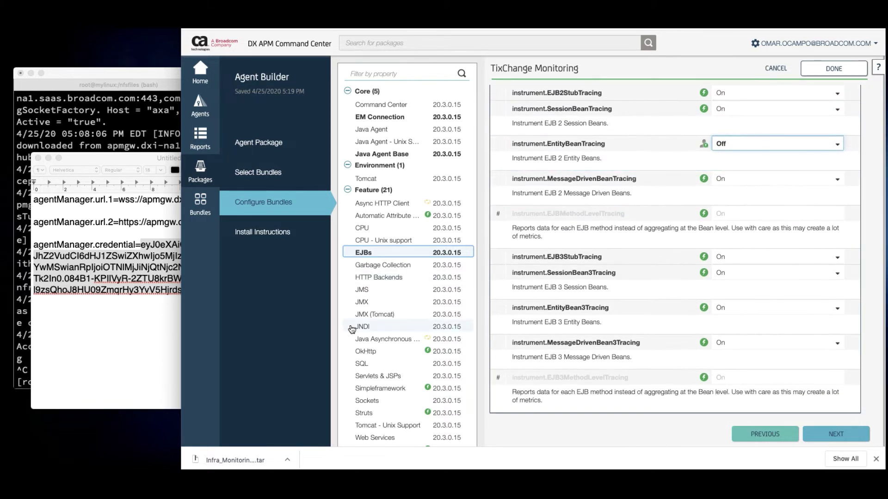
scroll(439, 329, "down", 1)
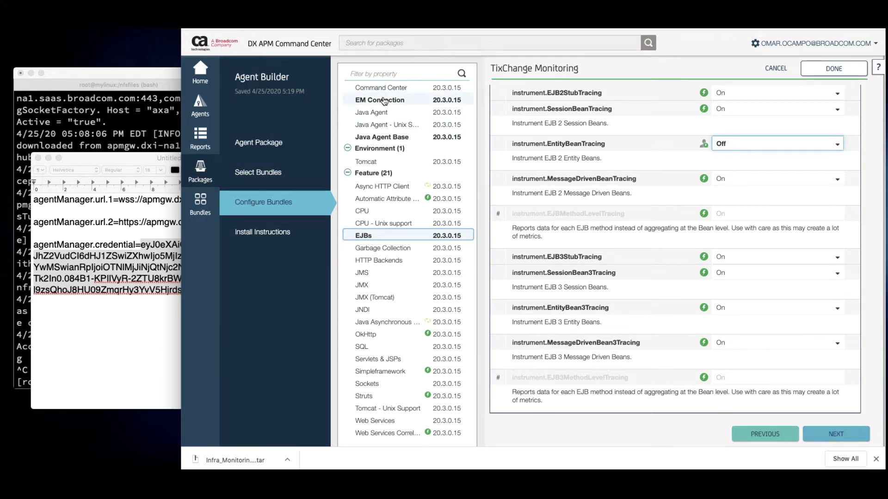
left_click(837, 435)
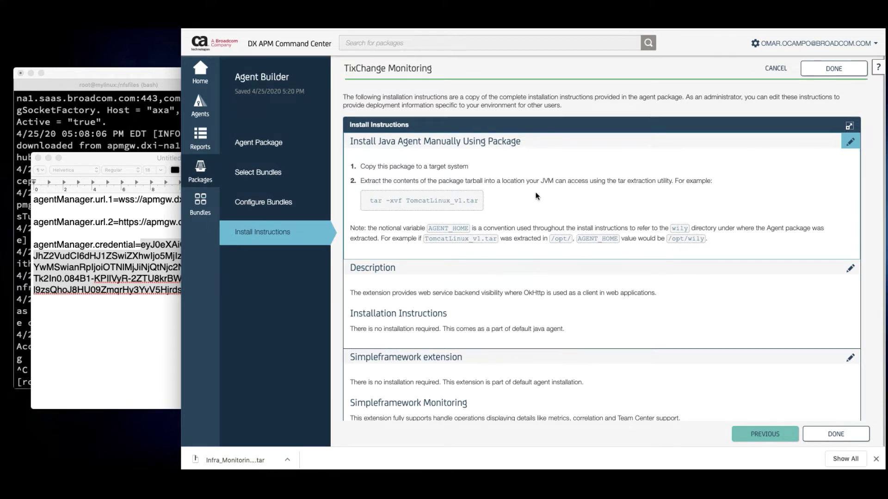
Scroll the install instructions down to 'Configure Apache Tomcat To Use The Java Agent'
scroll(536, 268, "down", 5)
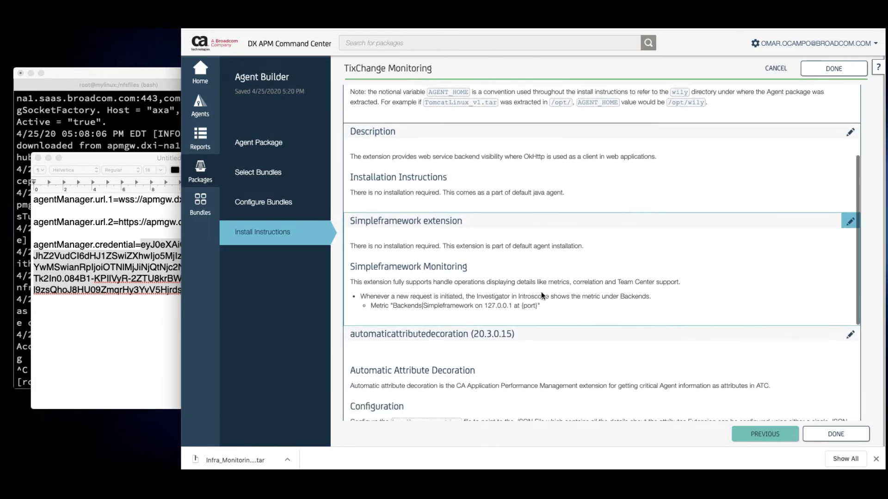
scroll(541, 292, "down", 4)
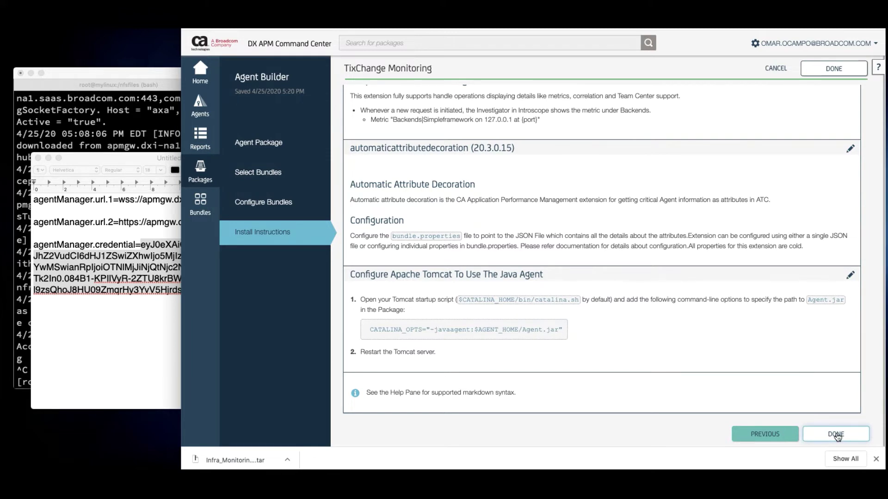
Finish and save the TixChange Monitoring package, then open its details in Packages
left_click(134, 77)
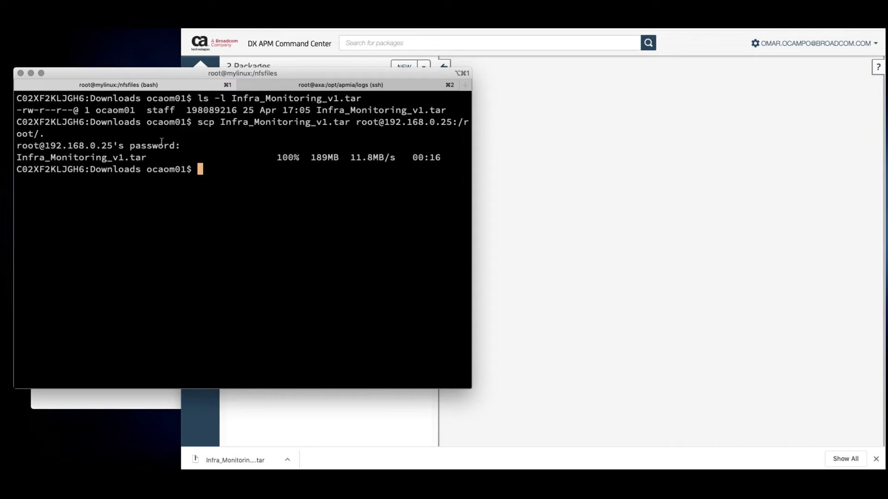
left_click(672, 178)
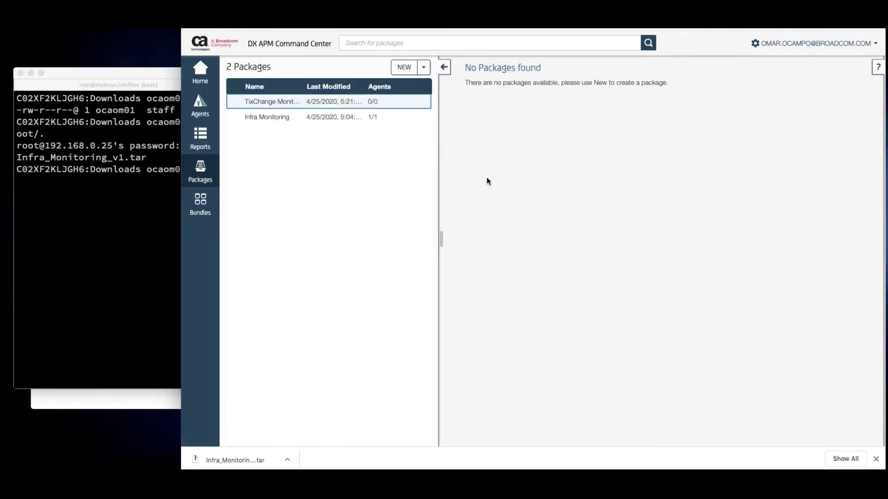
left_click(340, 108)
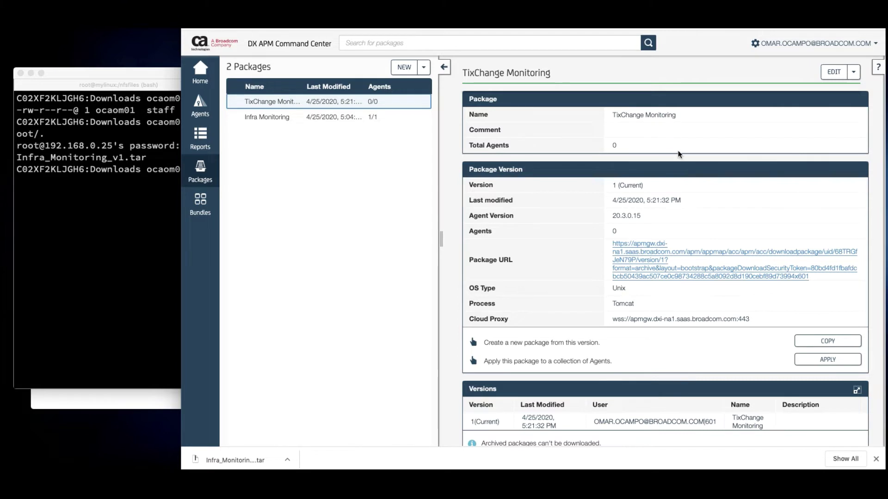
Review the package details and download the agent tarball from its Package URL
scroll(685, 170, "down", 3)
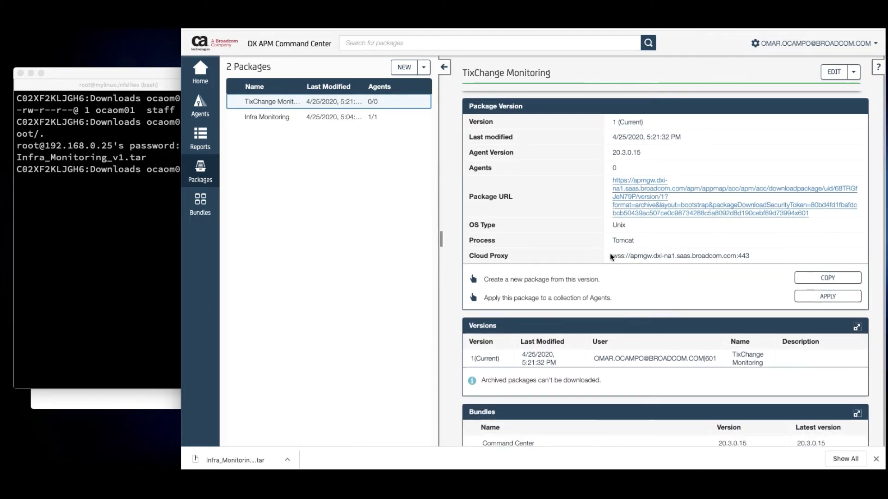
scroll(651, 249, "down", 10)
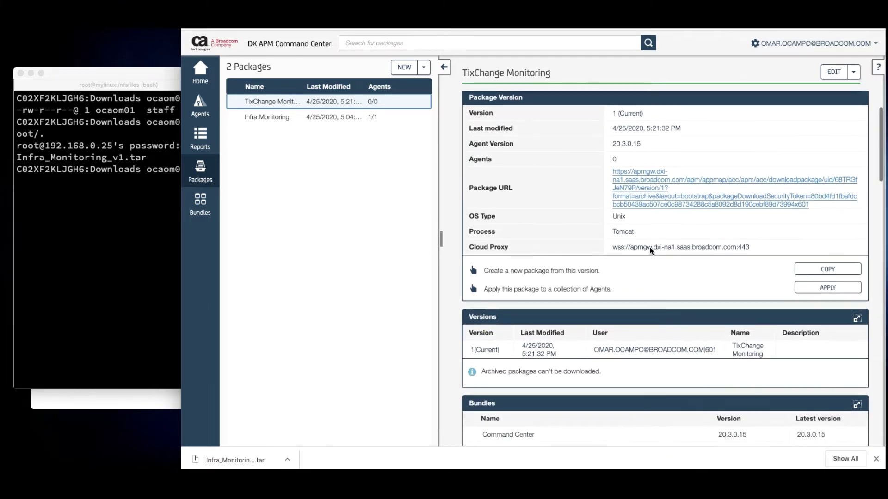
scroll(650, 251, "down", 1)
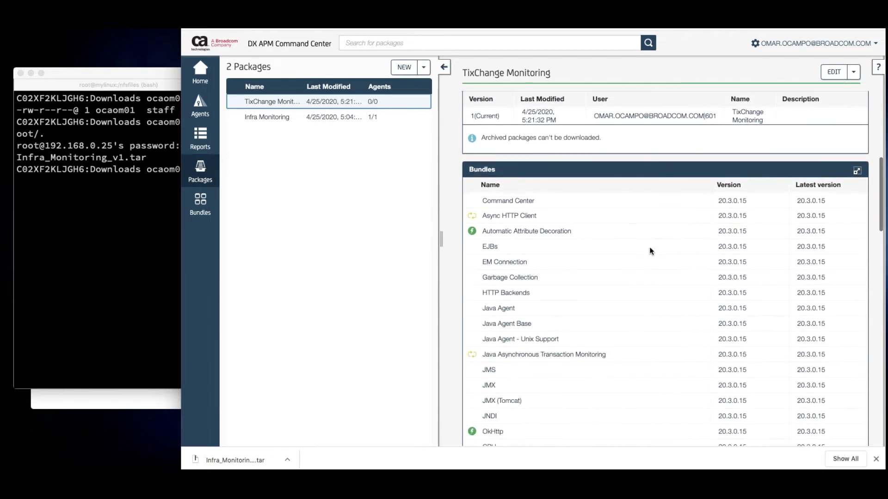
scroll(586, 228, "down", 2)
scroll(587, 228, "down", 15)
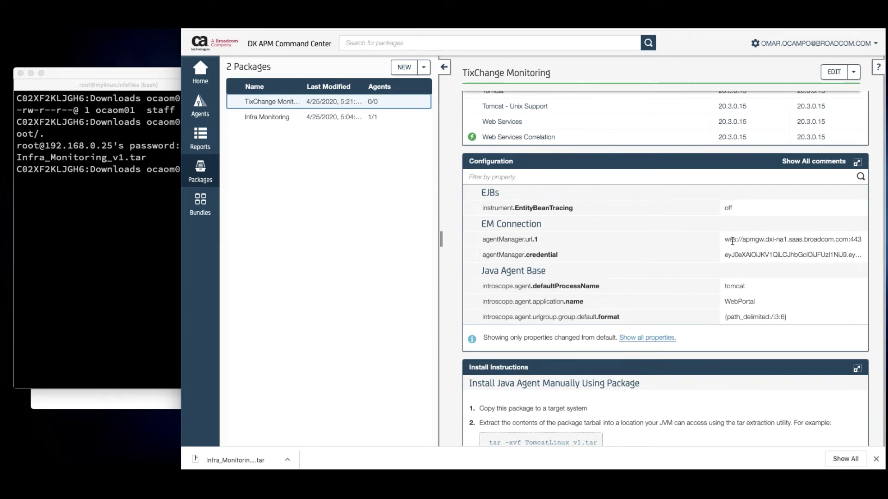
scroll(731, 241, "down", 3)
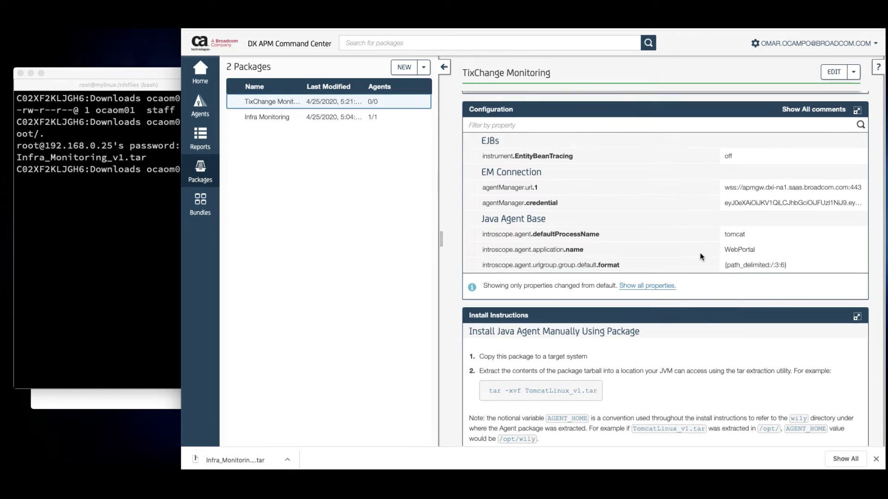
scroll(700, 253, "down", 3)
scroll(700, 253, "up", 15)
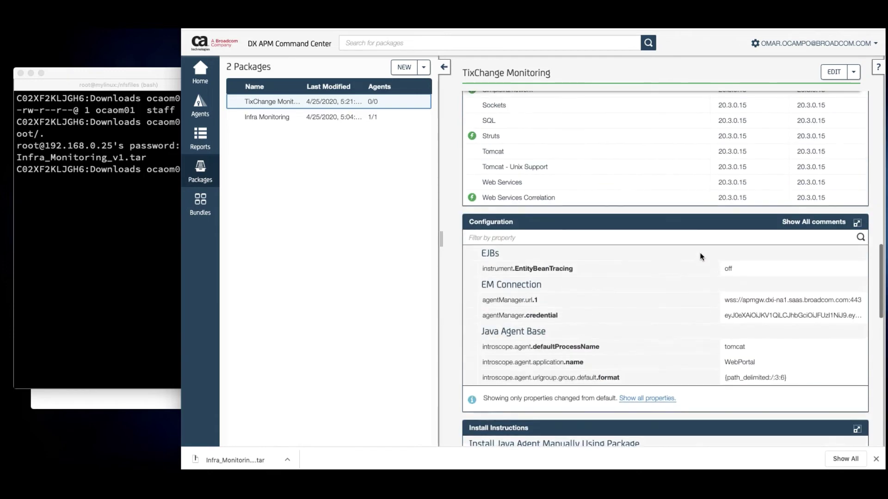
scroll(700, 253, "up", 2)
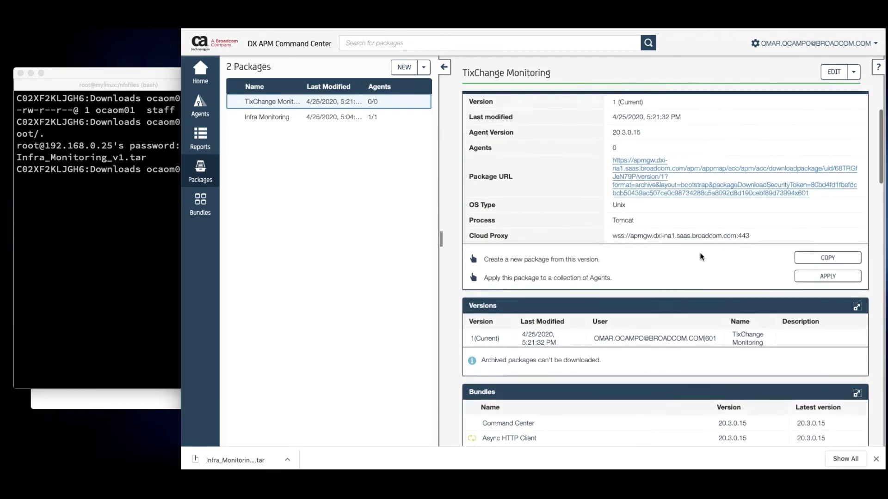
left_click(645, 193)
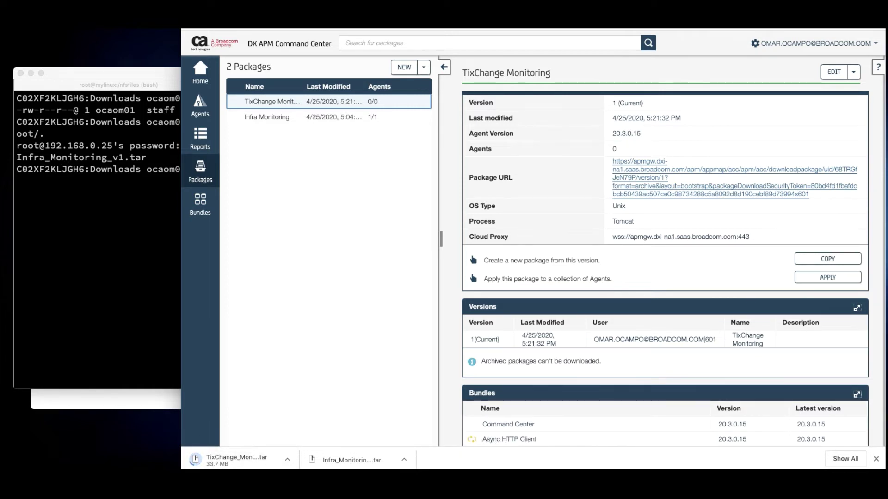
left_click(116, 199)
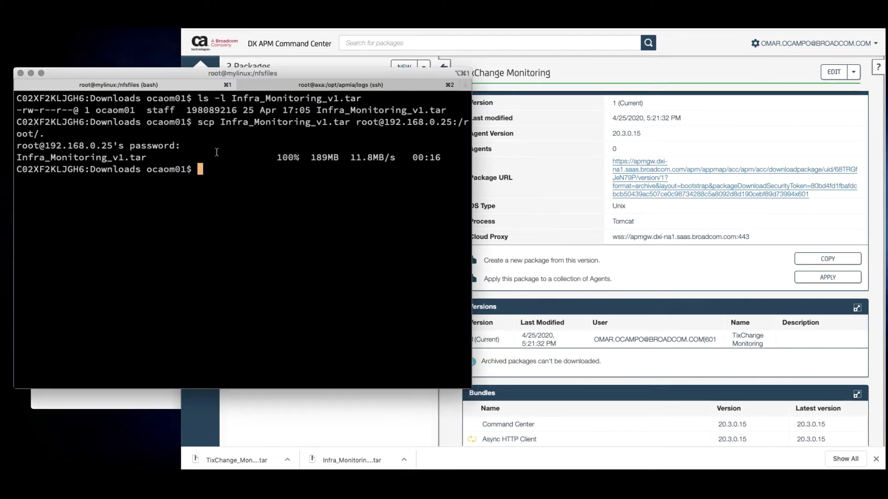
Confirm the downloaded TixChange_Monitoring_v1.tar exists with ls -l
type("ls -l TixC")
key("Tab")
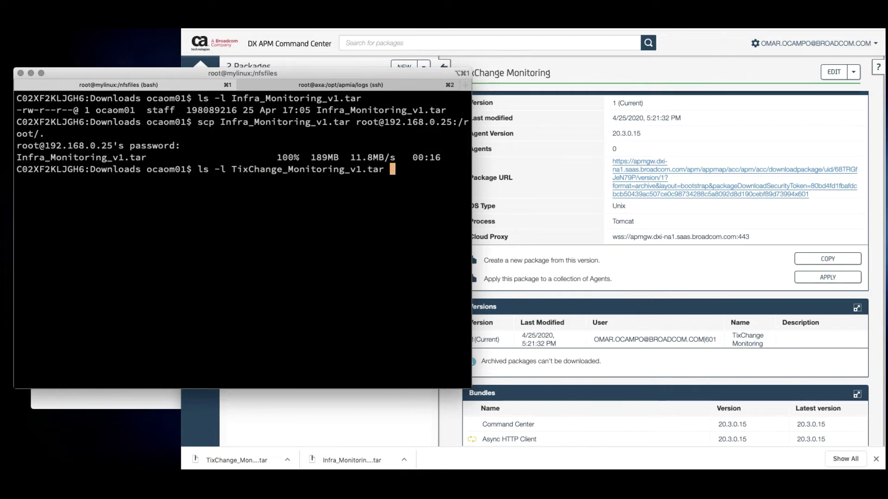
key("Return")
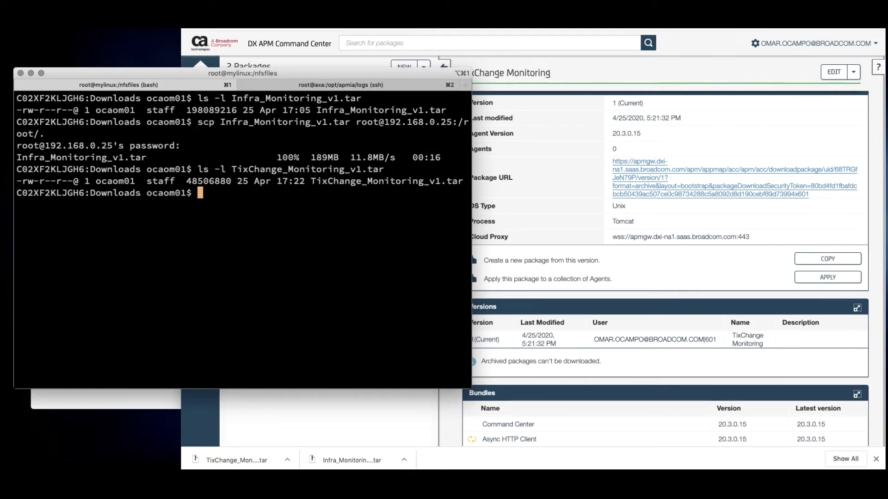
Copy TixChange_Monitoring_v1.tar to /root/ on 192.168.0.25 with scp, entering the server password
key("Up")
key("Up")
key("Left")
key("Left")
key("Left")
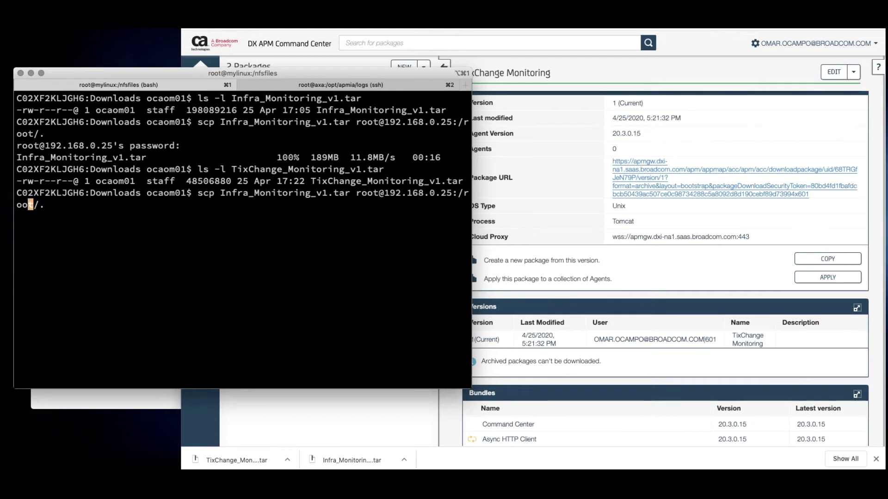
key("Left")
key("Left")
key("Left")
key("Left")
key("Left")
key("Left")
key("Left")
key("Left")
key("Left")
key("Left")
key("Left")
key("Left")
key("Left")
key("Left")
key("Left")
key("Left")
key("Left")
key("Left")
key("Left")
key("Left")
key("Left")
key("BackSpace")
key("BackSpace")
key("BackSpace")
key("BackSpace")
key("BackSpace")
key("BackSpace")
key("BackSpace")
key("BackSpace")
key("BackSpace")
key("BackSpace")
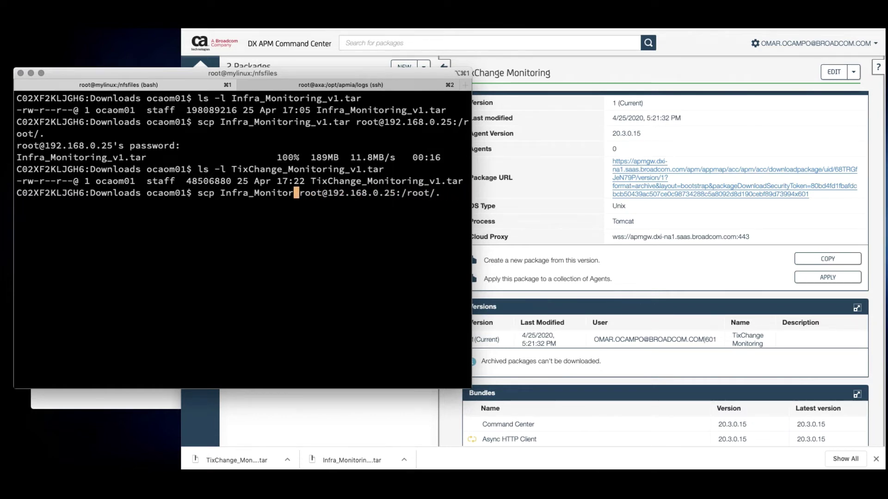
key("BackSpace")
key("BackSpace")
key("BackSpace")
key("BackSpace")
key("BackSpace")
key("BackSpace")
key("BackSpace")
key("BackSpace")
key("BackSpace")
key("BackSpace")
key("BackSpace")
key("BackSpace")
key("BackSpace")
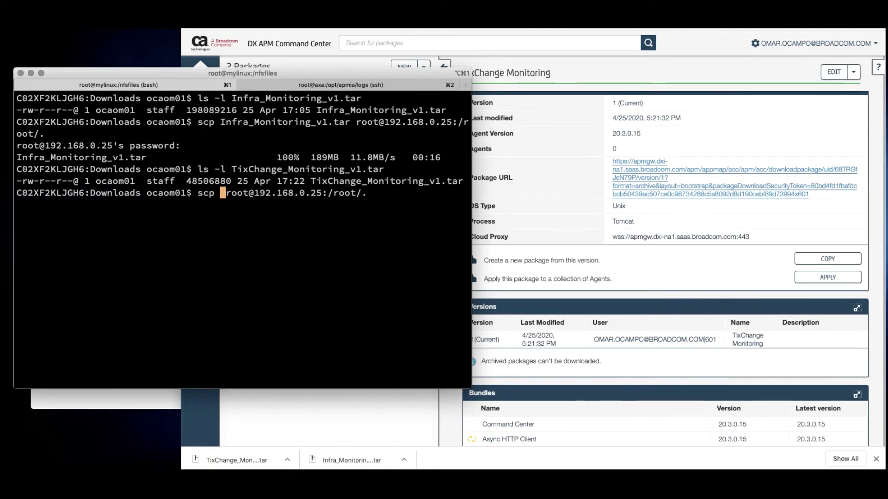
type("Tix")
key("Tab")
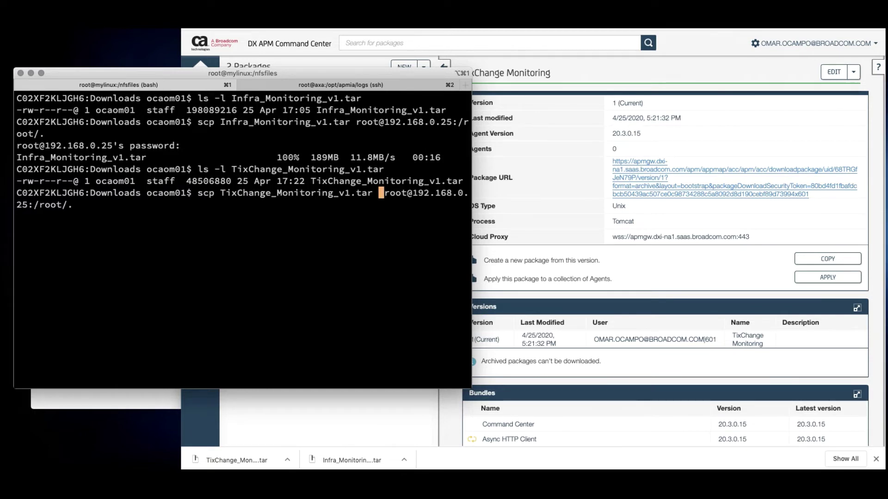
key("Return")
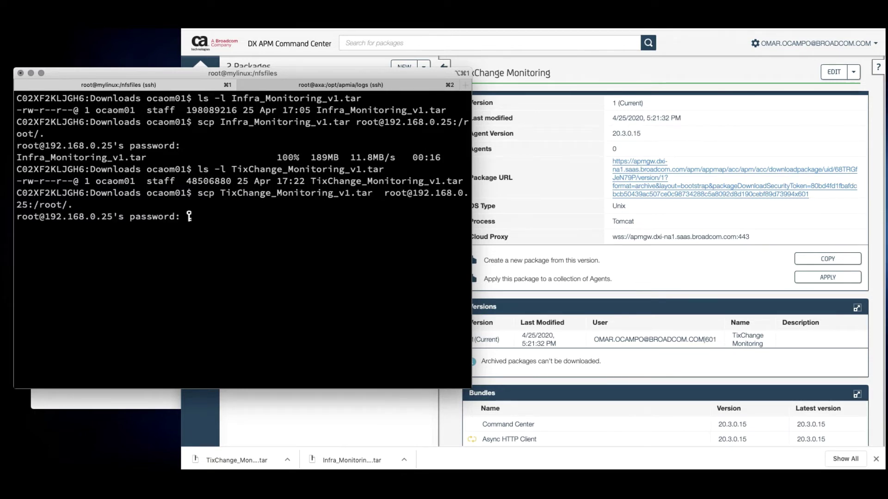
key("Return")
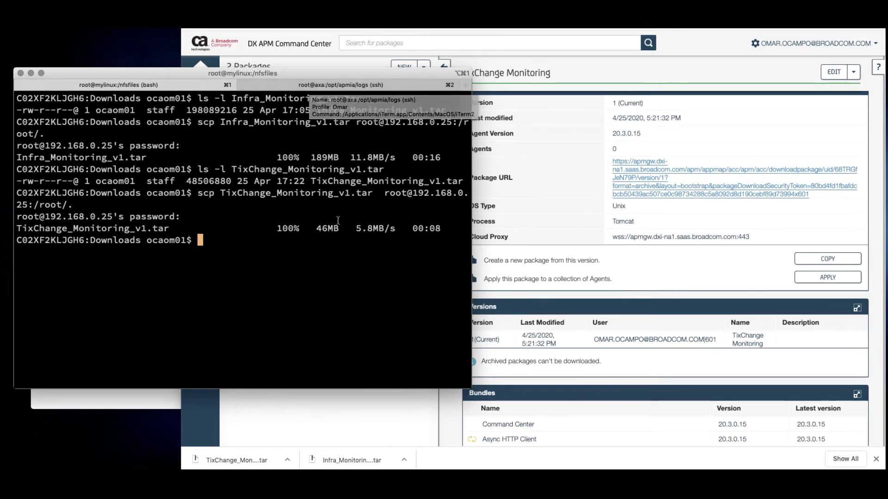
On the server, change to /opt and confirm /root/TixChange_Monitoring_v1.tar is present
left_click(319, 87)
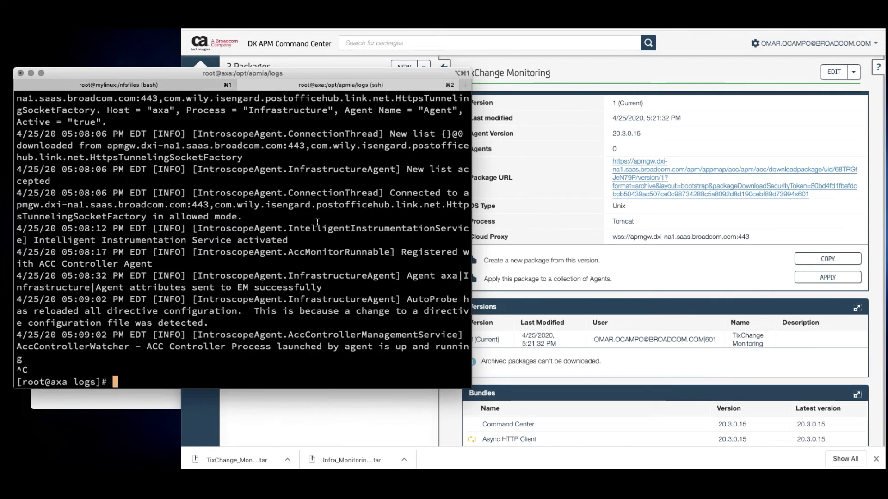
type("pwd")
key("Return")
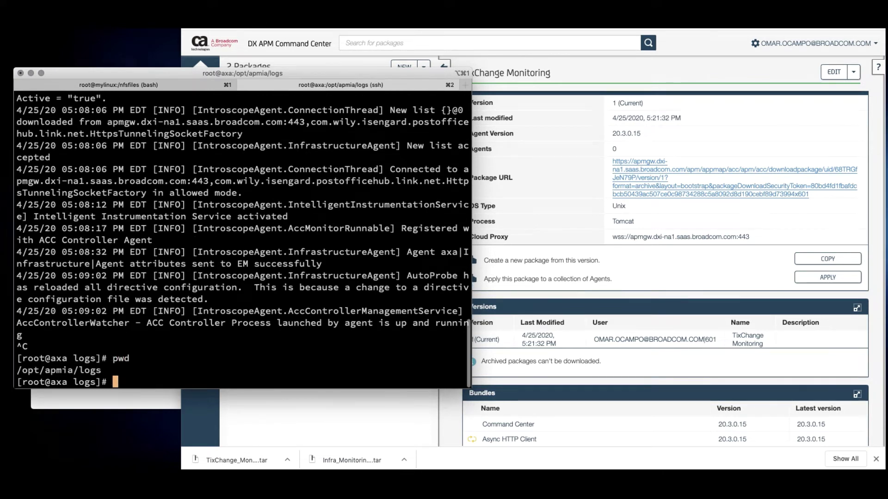
type("cd /opt")
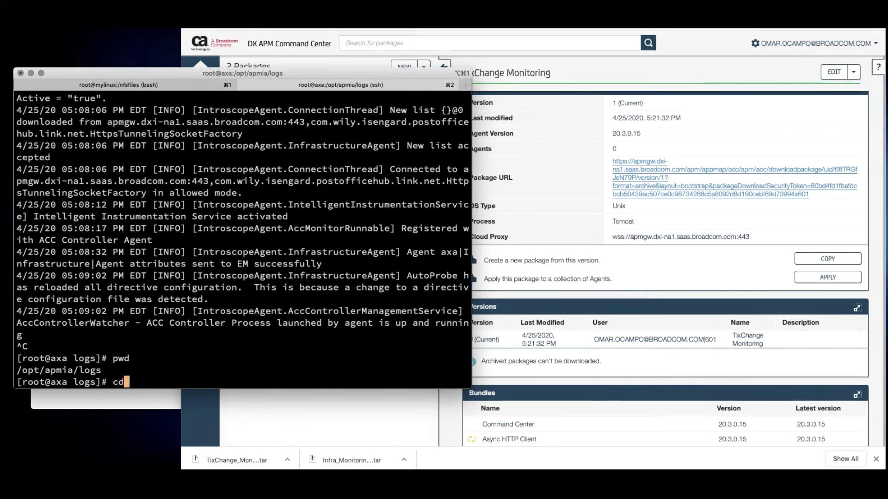
key("Return")
type("ls")
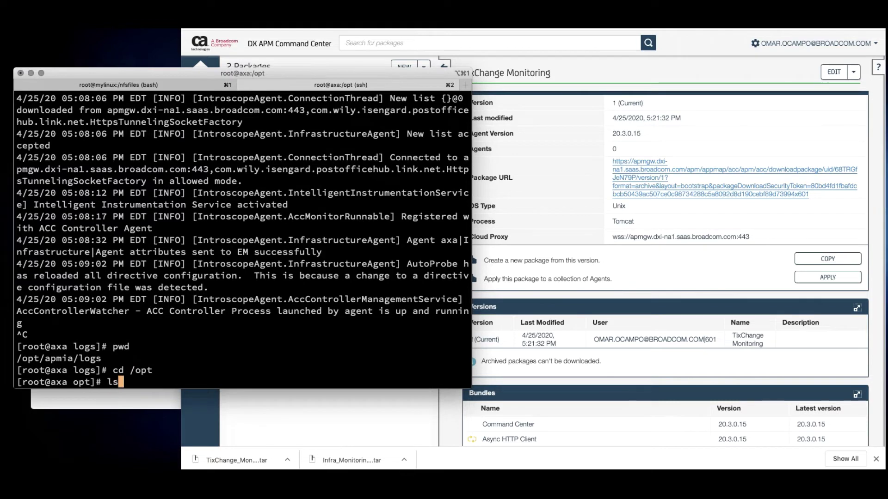
key("Return")
type("ls ")
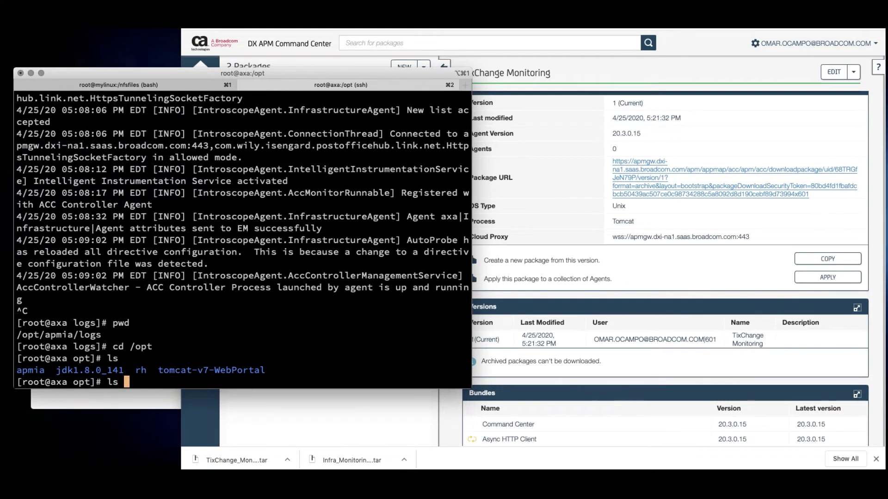
type("-l /root/Tix")
key("Tab")
key("Return")
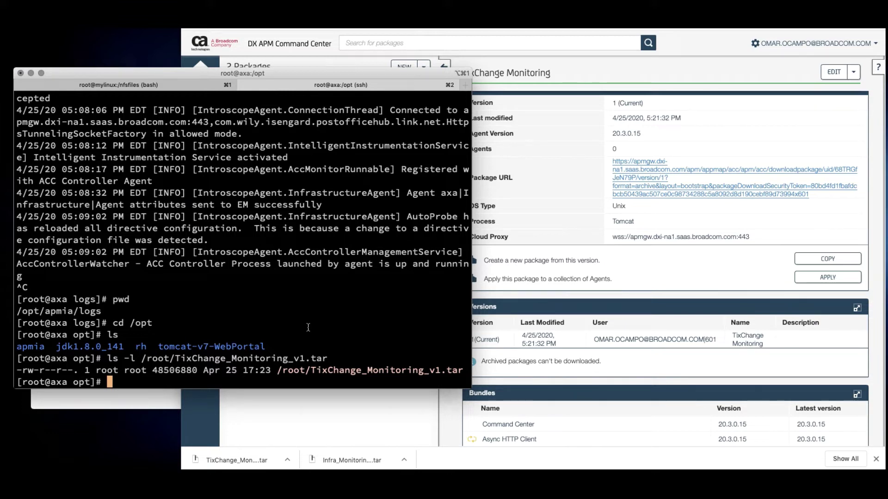
Extract TixChange_Monitoring_v1.tar into /opt and enter the new wily folder
type("tar xf /root/")
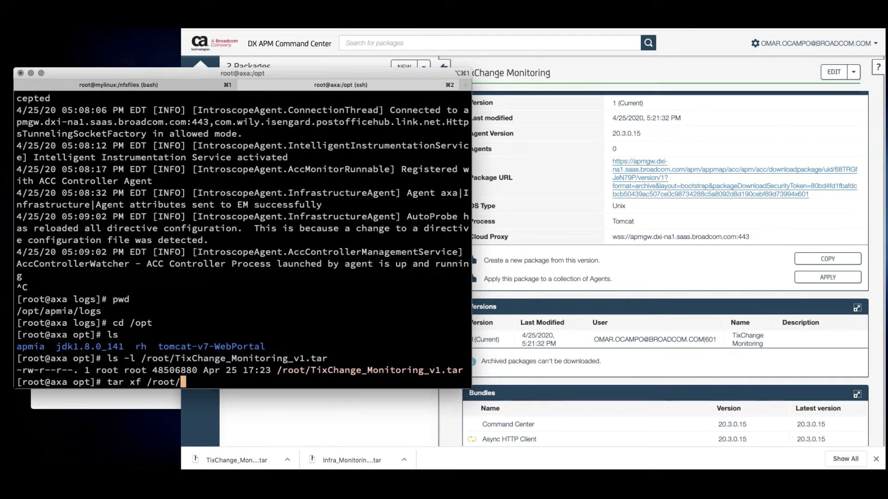
type("Ti")
key("Tab")
key("Return")
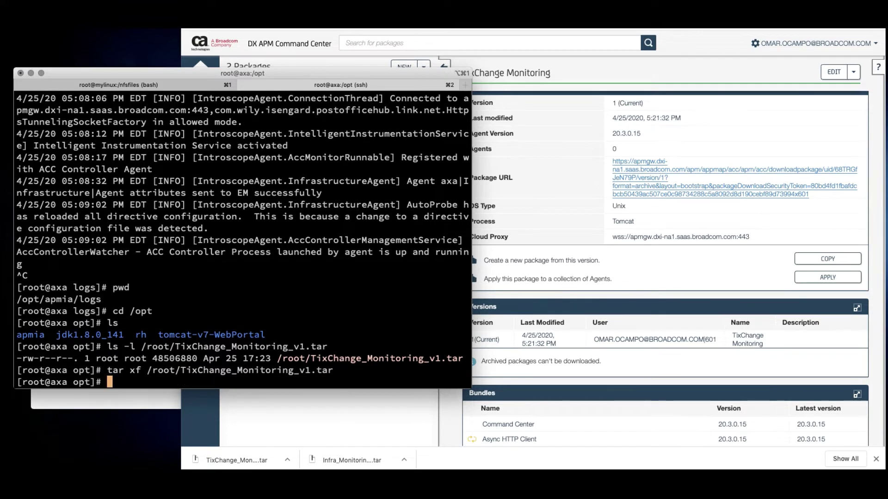
type("ls")
key("Return")
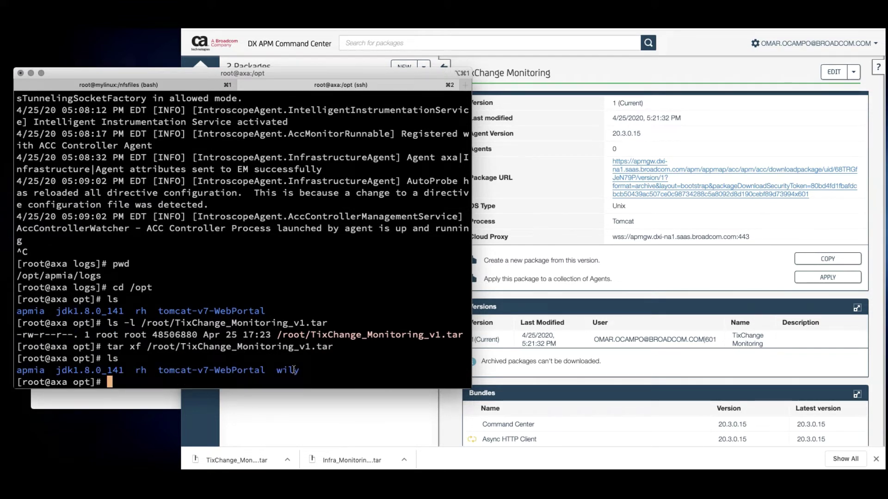
type("cd wi")
key("Tab")
key("Return")
List /opt/wily and its releases folder to confirm Agent.jar and release 20.3
type("ls")
key("Return")
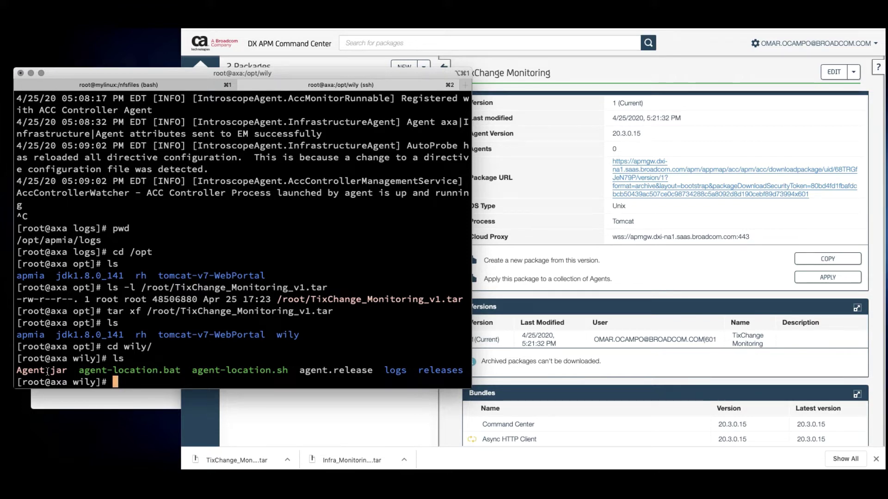
type("ls r")
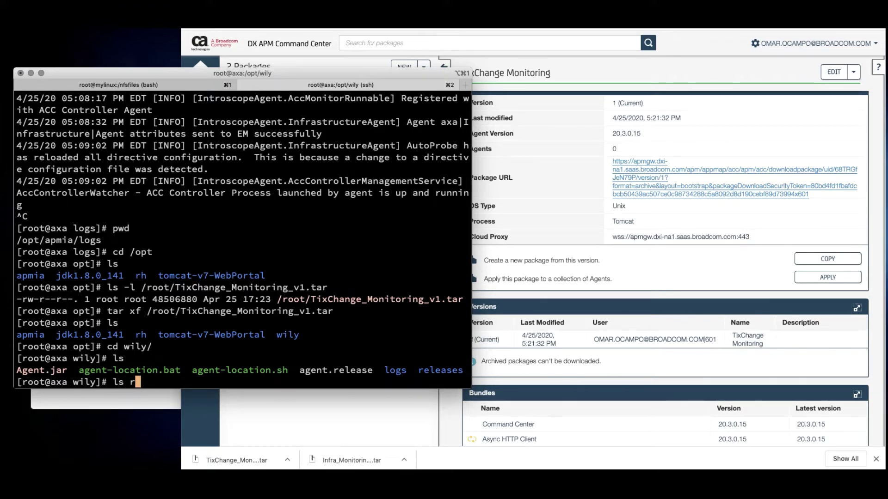
key("Tab")
key("Return")
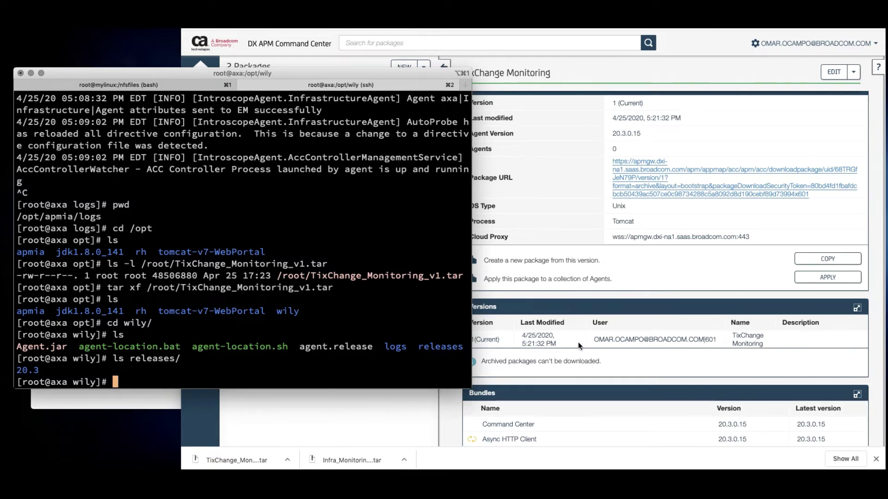
left_click(651, 270)
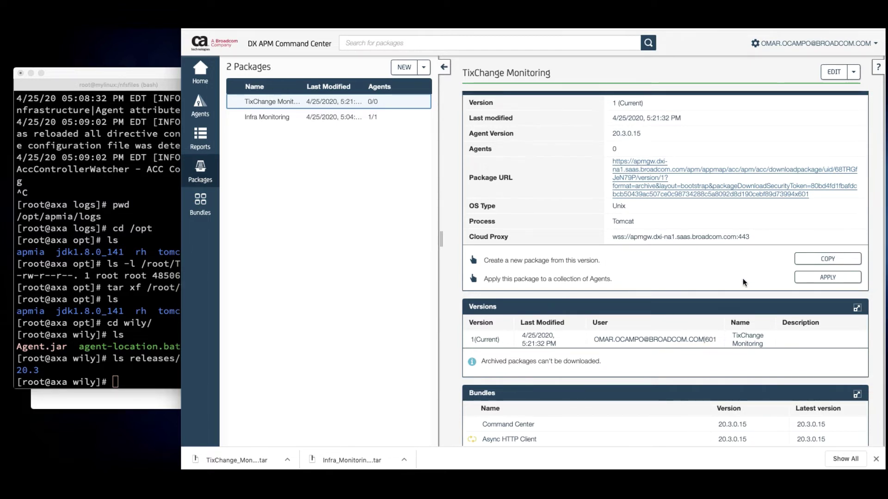
Scroll the TixChange package details to review its Bundles list
left_click(113, 280)
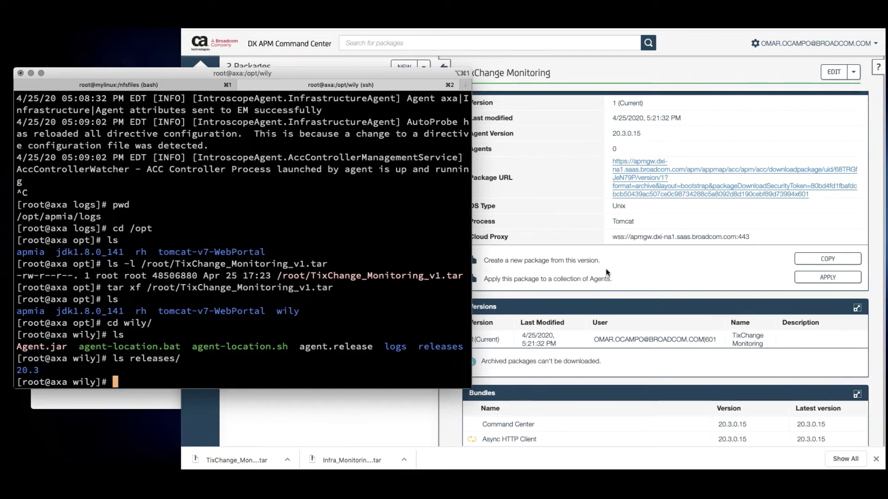
left_click(873, 304)
scroll(694, 308, "down", 6)
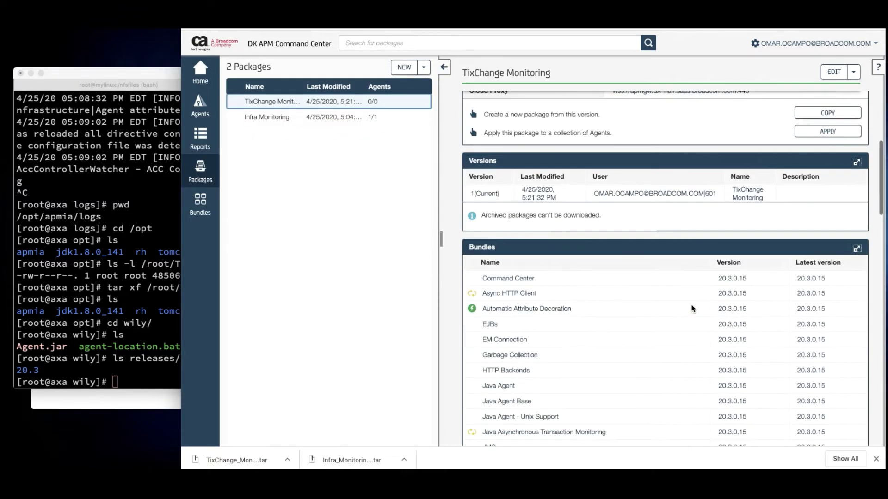
left_click(76, 245)
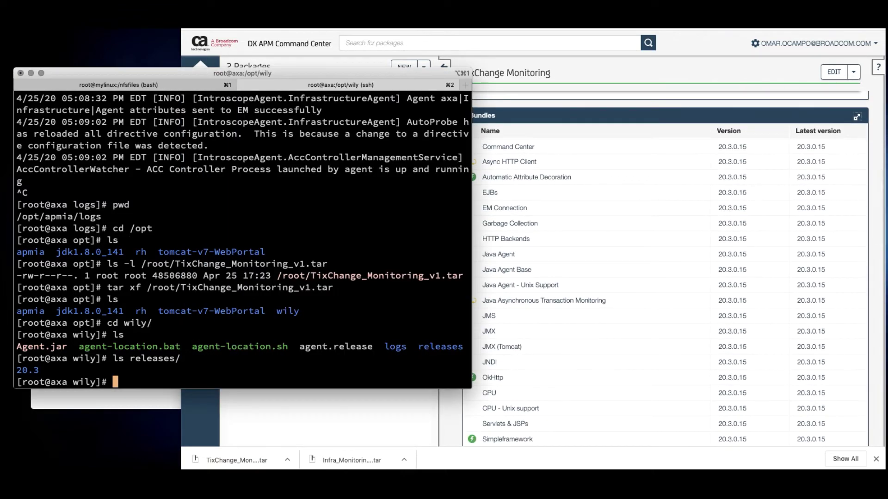
Go up to /opt and change into the tomcat-v7-WebPortal directory
type("cd ..")
key("Return")
type("ls")
key("Return")
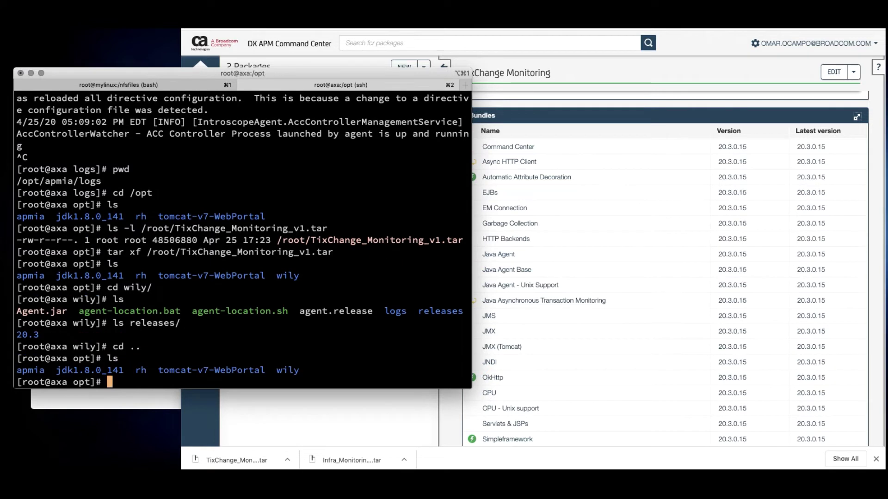
type("cd tom")
key("Tab")
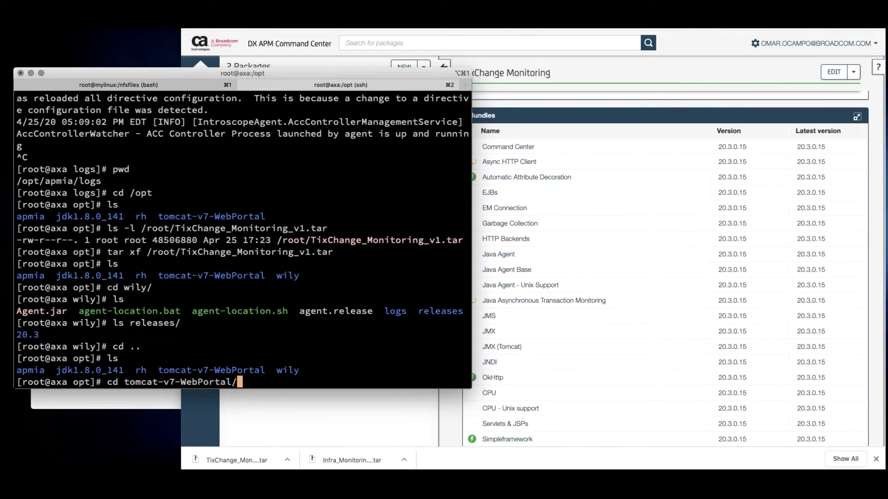
key("Return")
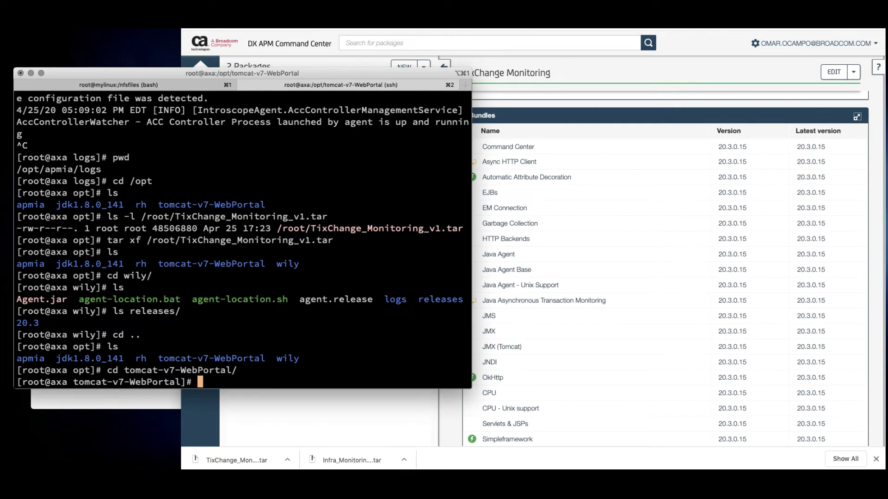
Stop Tomcat with bin/shutdown.sh and reload the TixChange site to confirm it's down
type("bin/shutdown.sh")
key("Return")
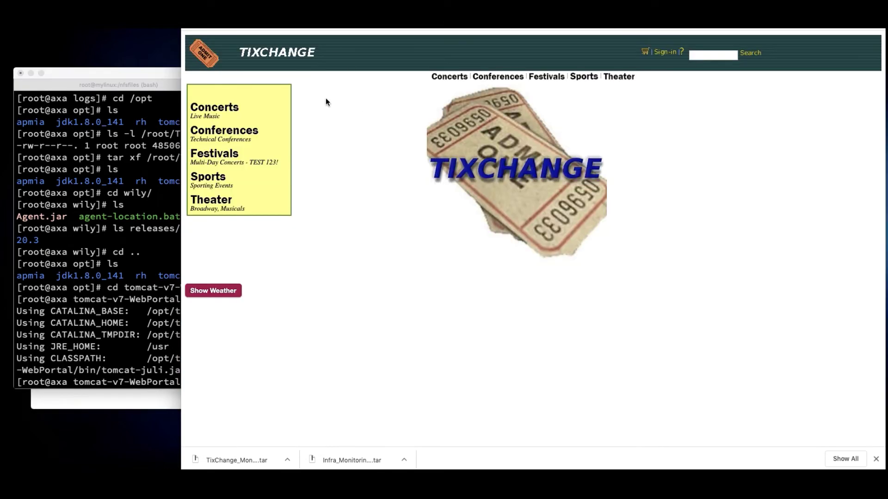
left_click(292, 56)
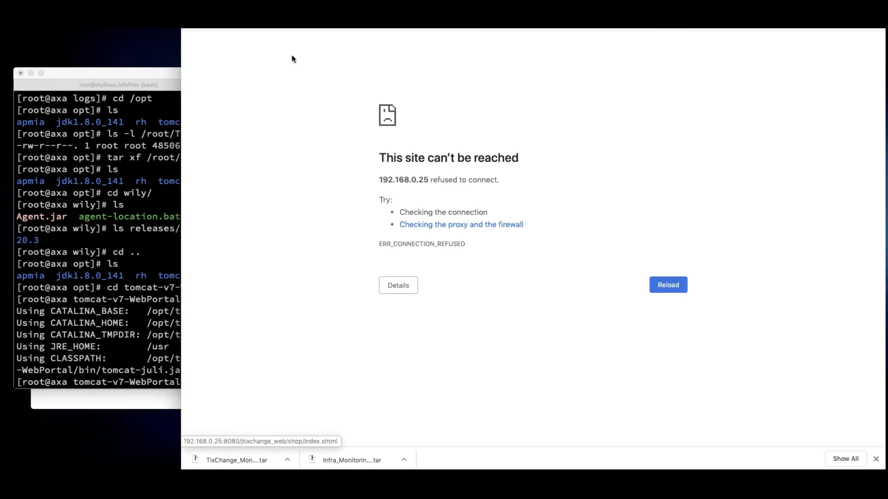
left_click(145, 201)
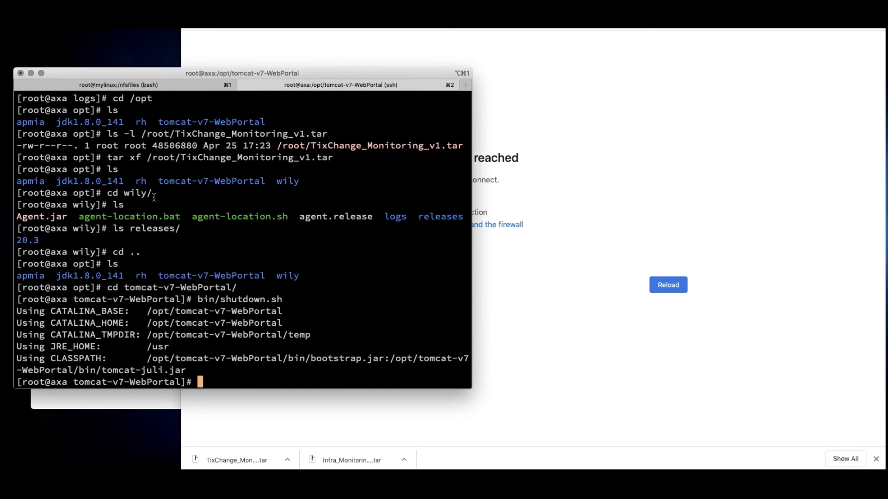
Scroll the install instructions to the Tomcat section and copy the CATALINA_OPTS javaagent line
left_click(588, 290)
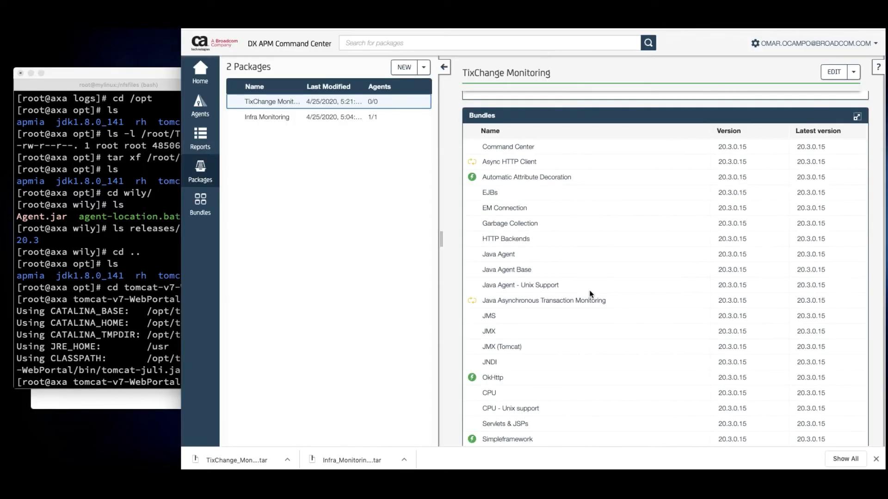
scroll(589, 290, "down", 20)
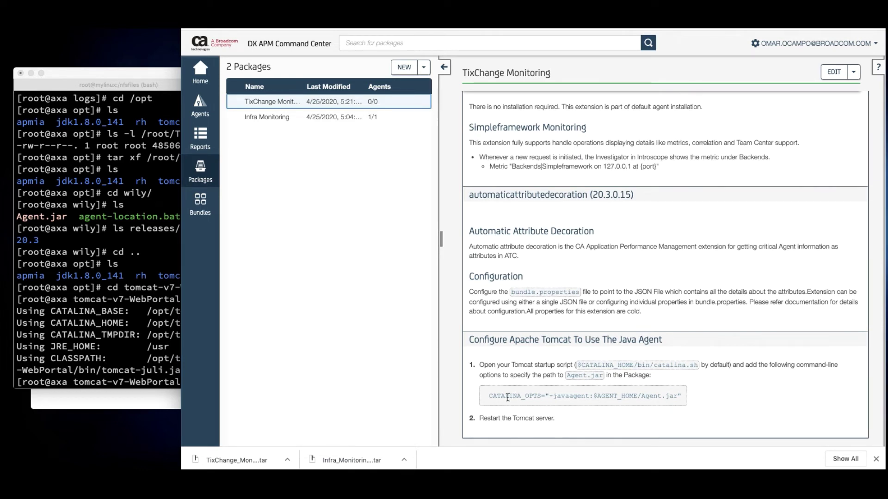
left_click_drag(489, 396, 683, 397)
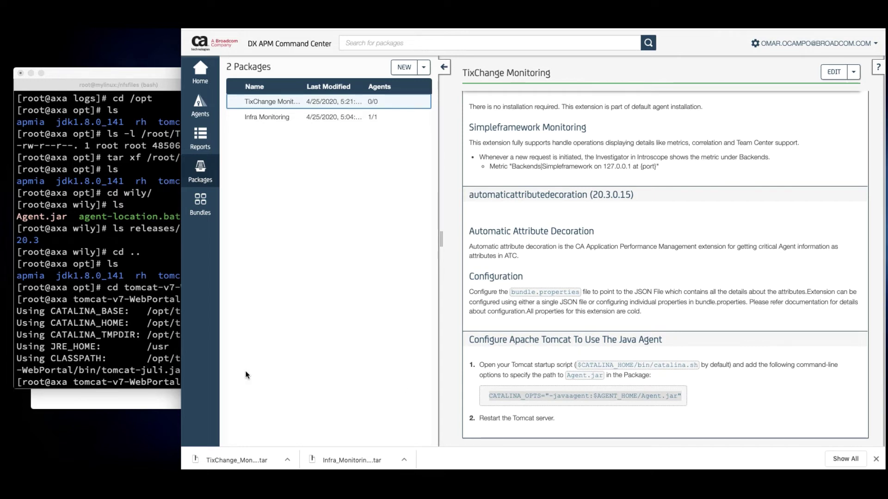
left_click(126, 313)
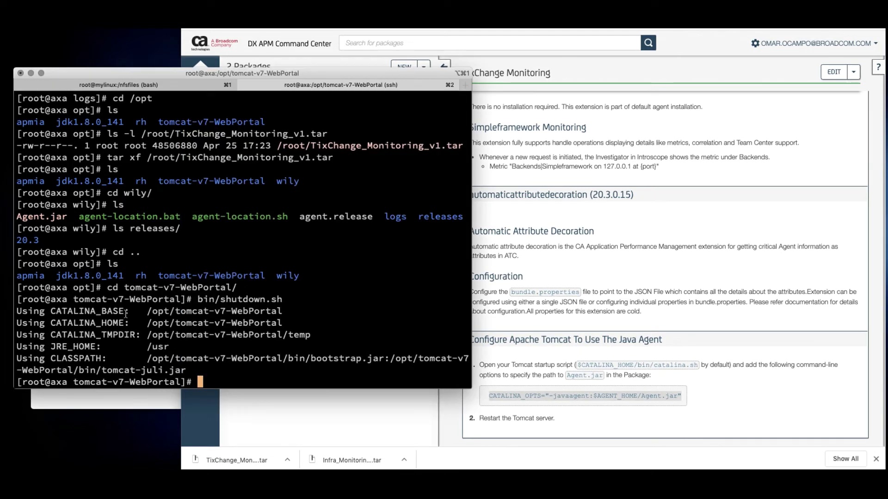
Open bin/catalina.sh in vi
type("ls")
key("Return")
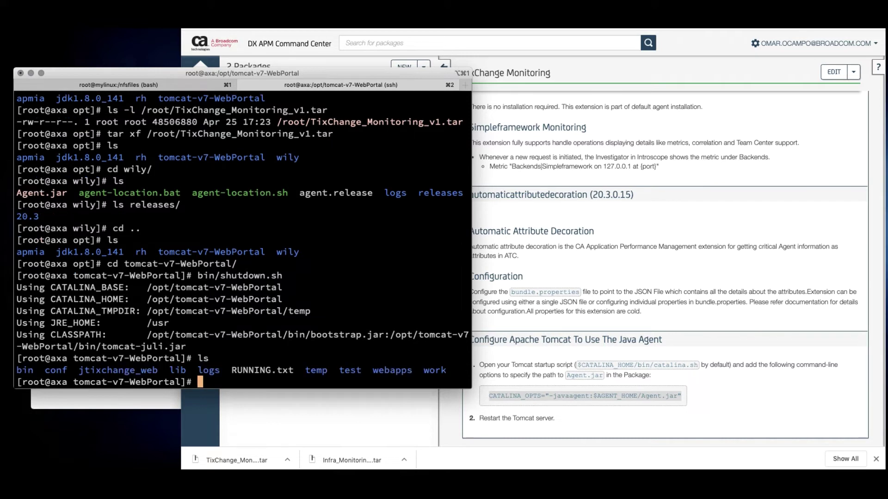
type("vi bin/cata")
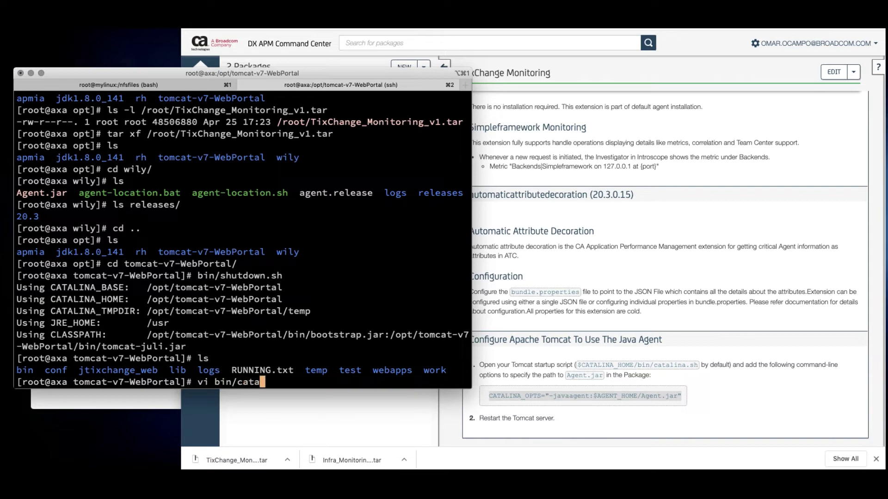
key("Tab")
type("sh")
key("Return")
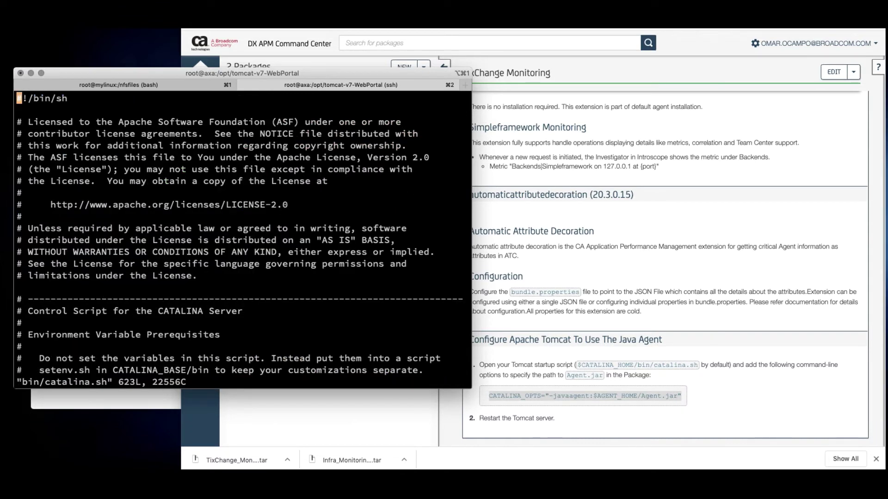
Insert CATALINA_OPTS="-javaagent:$AGENT_HOME/Agent.jar" below the OS-specific esac block
key("Down")
key("Down")
key("Down")
key("Down")
key("Down")
key("Down")
key("Down")
key("Down")
key("Down")
key("Down")
key("Down")
key("Down")
key("Down")
key("Down")
key("Down")
key("Down")
key("Down")
key("Down")
key("Down")
key("Down")
key("Down")
key("Down")
key("Down")
key("Down")
key("Down")
key("Down")
key("Down")
key("Down")
key("Down")
key("Down")
key("Down")
key("Down")
key("Down")
key("Down")
key("Down")
key("Down")
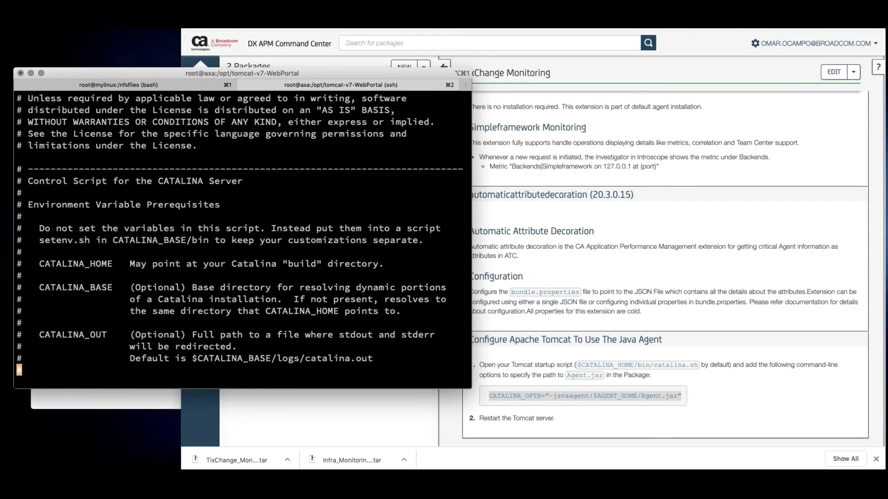
key("Down")
key("Down")
key("Down")
key("Down")
key("Down")
key("Down")
key("Down")
key("Down")
key("Down")
key("Down")
key("Down")
key("Down")
key("Down")
key("Down")
key("Down")
key("Down")
key("Down")
key("Down")
key("Down")
key("Down")
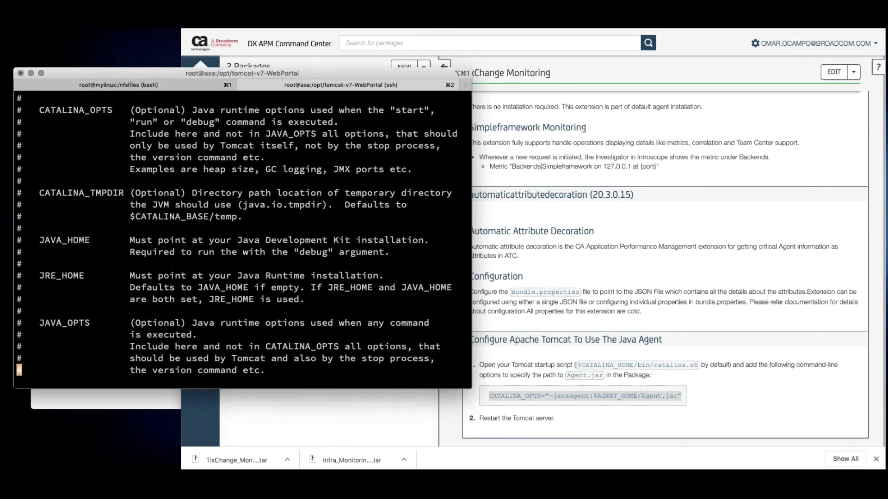
key("Down")
key("Down")
key("Down")
key("Down")
key("Down")
key("Down")
key("Down")
key("Down")
key("Down")
key("Down")
key("Down")
key("Down")
key("Down")
key("Down")
key("Down")
key("Down")
key("Down")
key("Down")
key("Down")
key("Down")
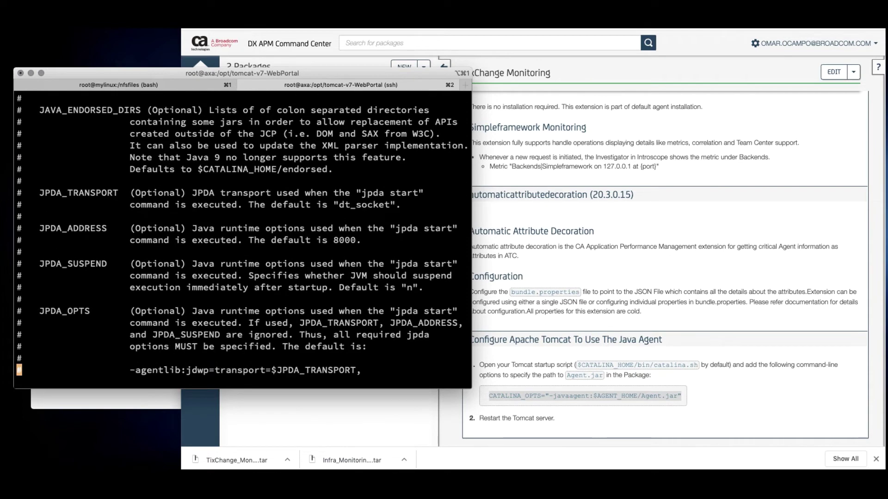
key("Down")
key("Down")
key("Down")
key("Down")
key("Down")
key("Down")
key("Down")
key("Down")
key("Down")
key("Down")
key("Down")
key("Down")
key("Down")
key("Down")
key("Down")
key("Down")
key("Down")
key("Down")
key("Down")
key("Down")
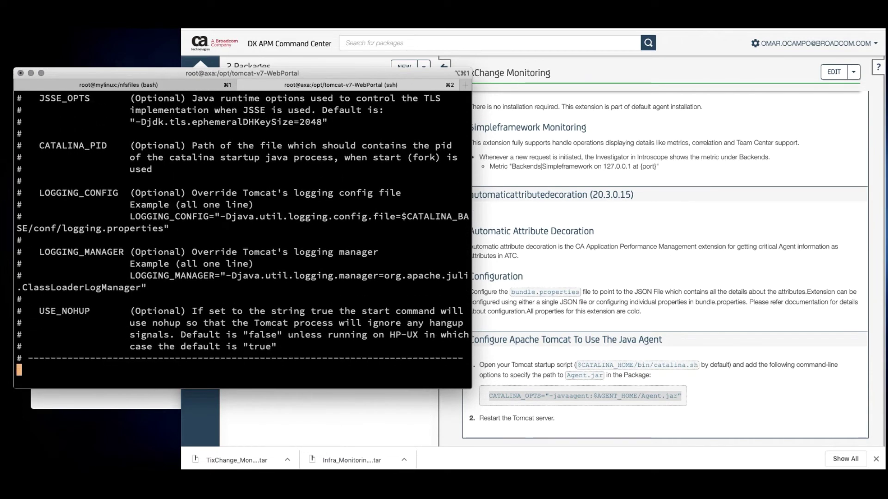
key("Down")
key("Down")
key("Down")
key("Down")
key("Down")
key("Down")
key("Down")
key("Down")
key("Down")
key("Down")
key("Down")
key("Down")
key("Down")
key("Up")
key("Up")
key("Up")
key("Up")
key("Up")
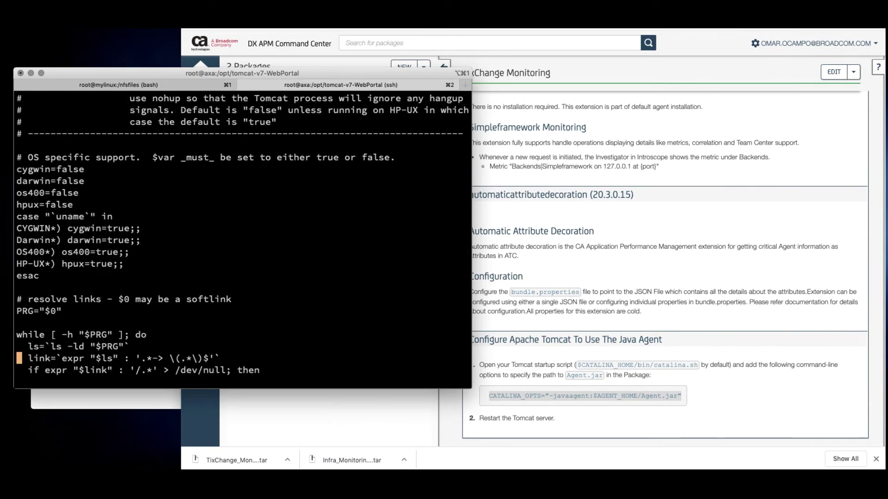
key("Up")
key("Up")
key("o")
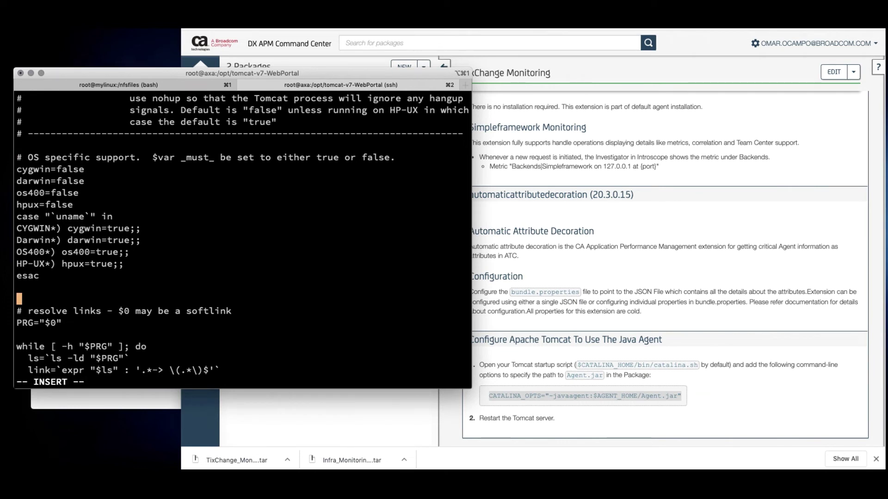
type("CATALINA_OPTS=\"-javaagent:$AGENT_HOME/Agent.jar\"")
key("Return")
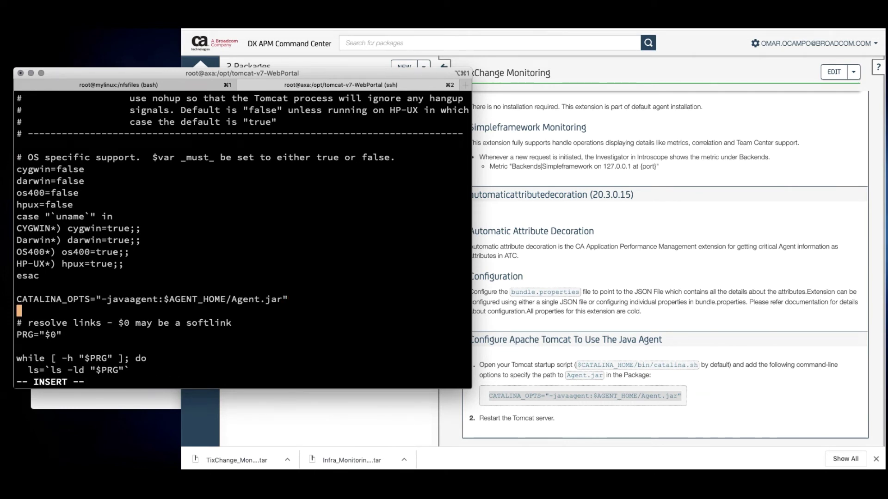
key("Escape")
key("Up")
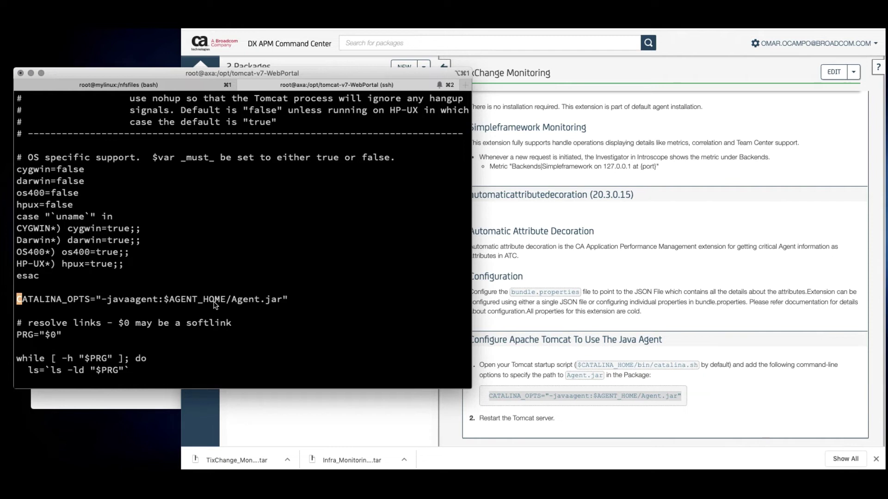
Add AGENT_HOME=/opt/wily on a new line above CATALINA_OPTS
key("O")
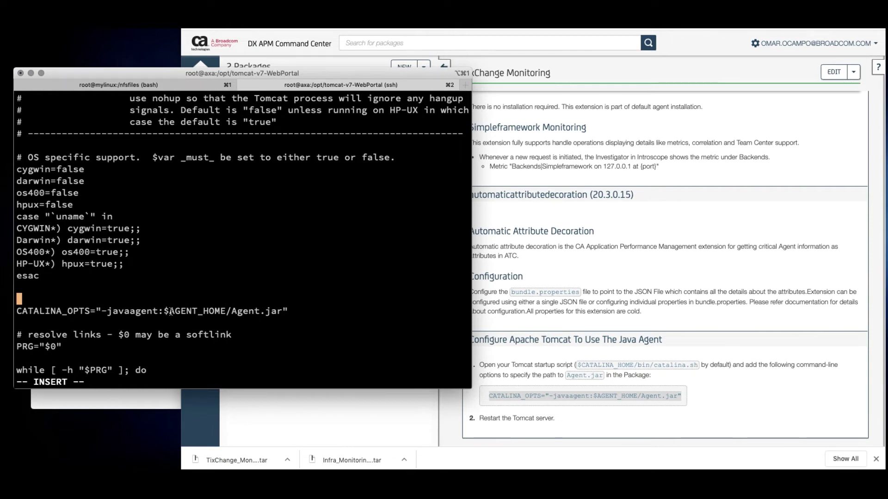
left_click_drag(170, 313, 225, 301)
key("super+c")
left_click(219, 296)
key("super+v")
type("=")
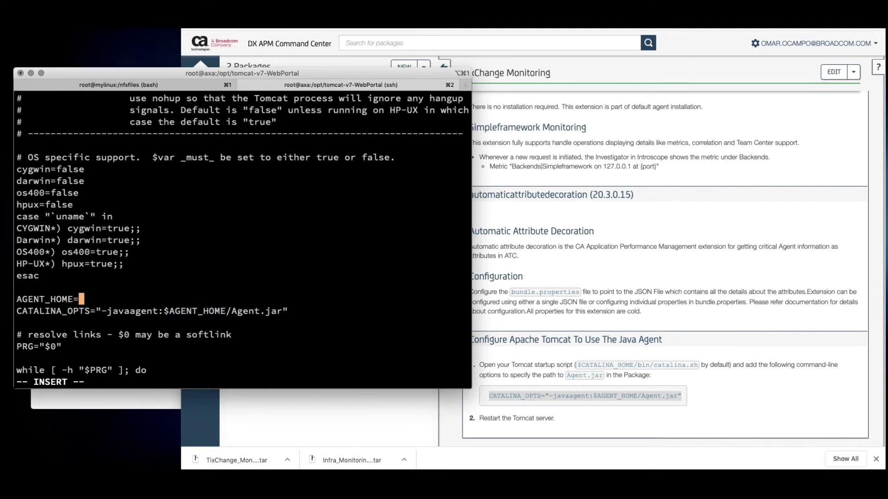
type("/opt/wily")
key("Escape")
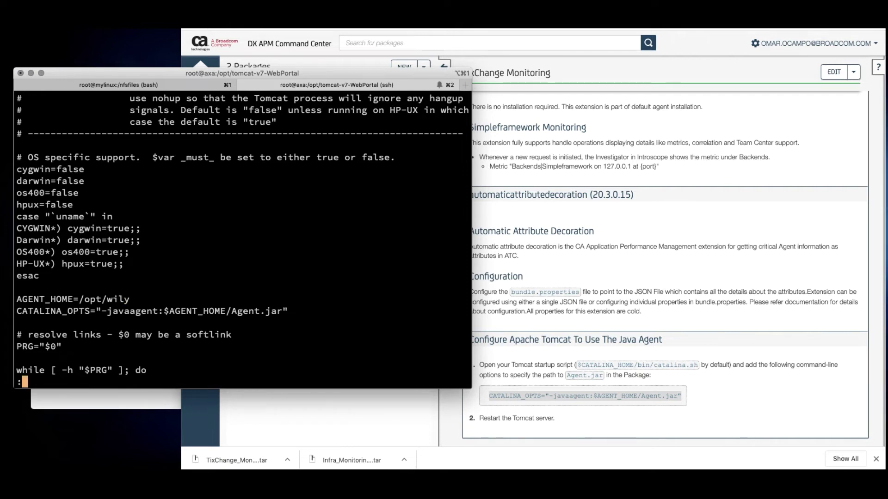
Check the agent files in /opt/wily with :!ls, then quit vi
type(":!ls")
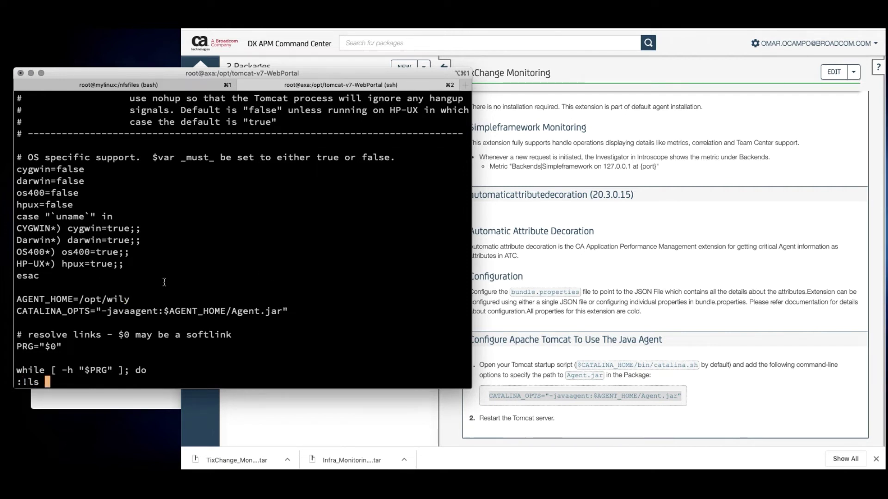
left_click_drag(79, 300, 127, 299)
key("super+c")
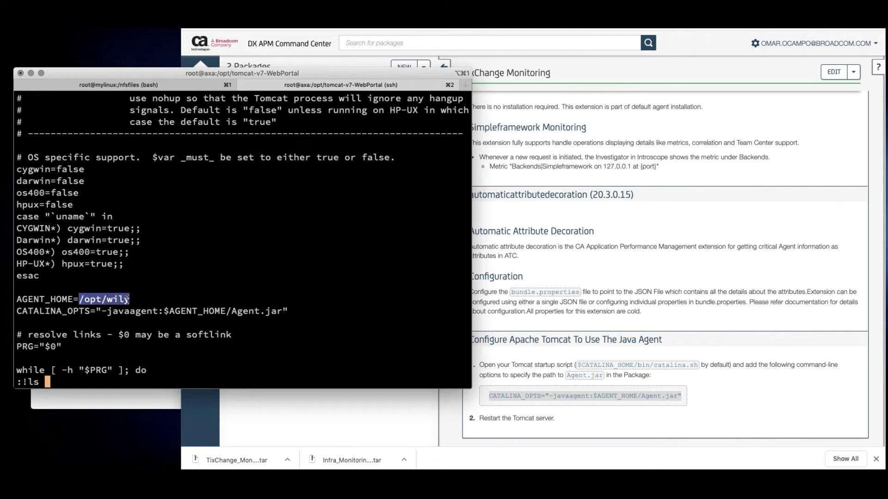
left_click(223, 287)
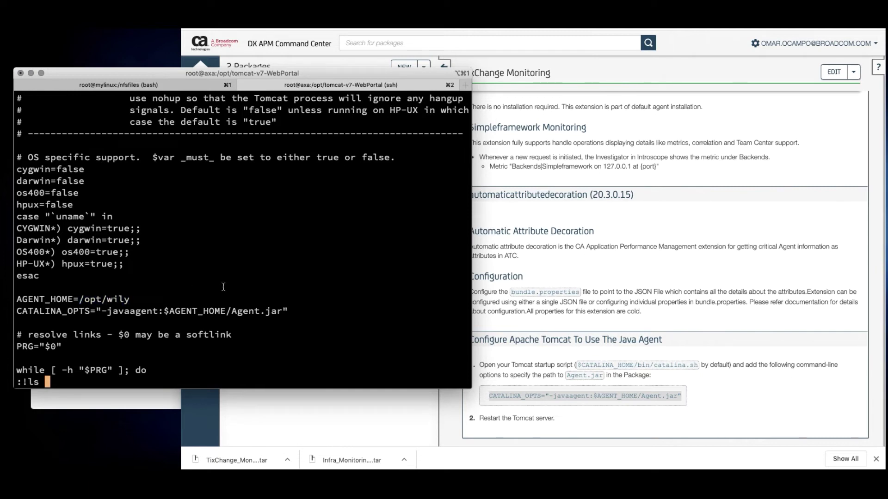
key("super+v")
key("Return")
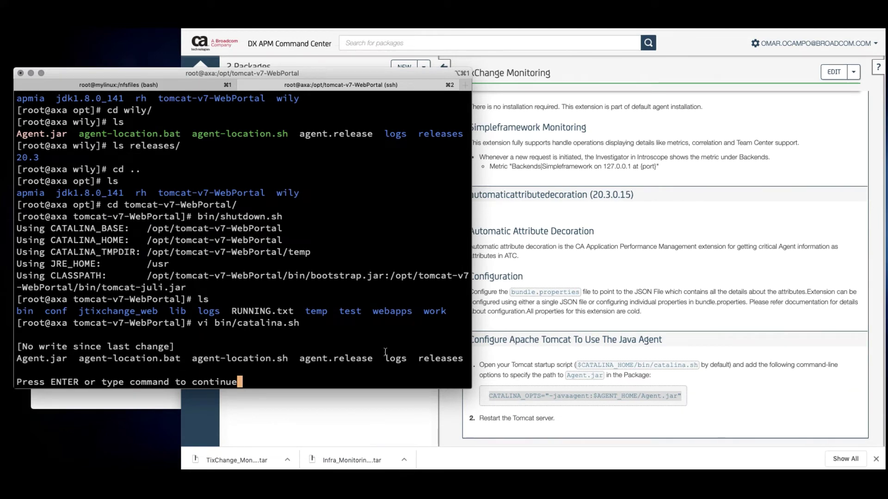
key("Return")
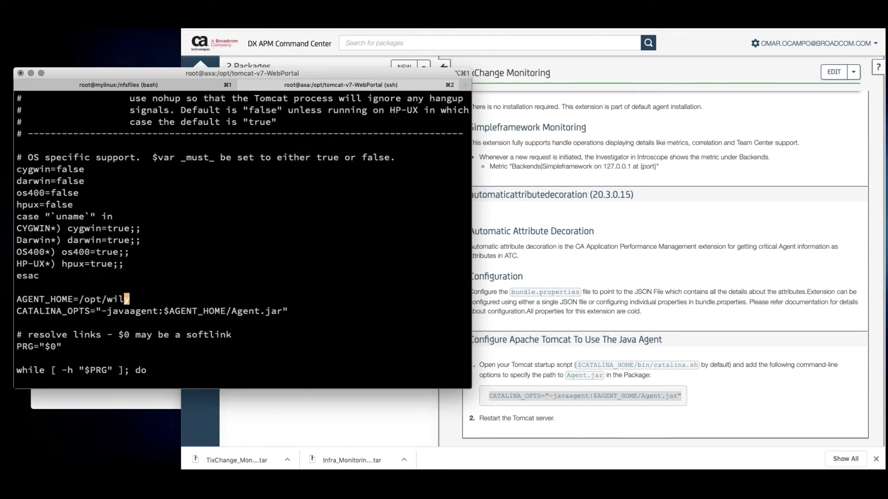
type(":q")
key("Return")
Start Tomcat with bin/startup.sh
type("ls")
key("Return")
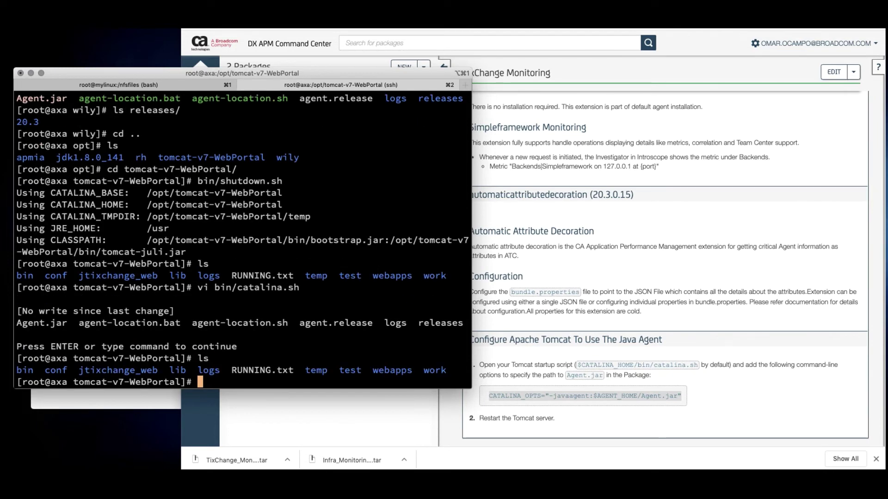
type("bin/startup.sh")
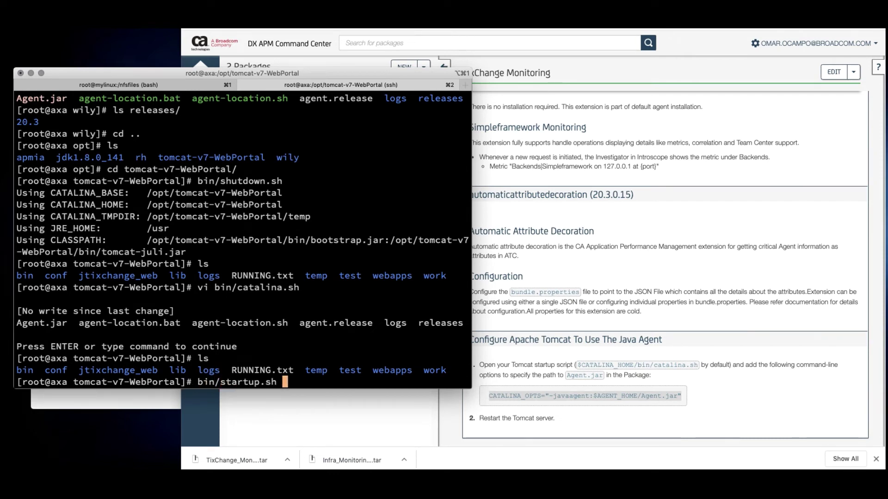
key("Return")
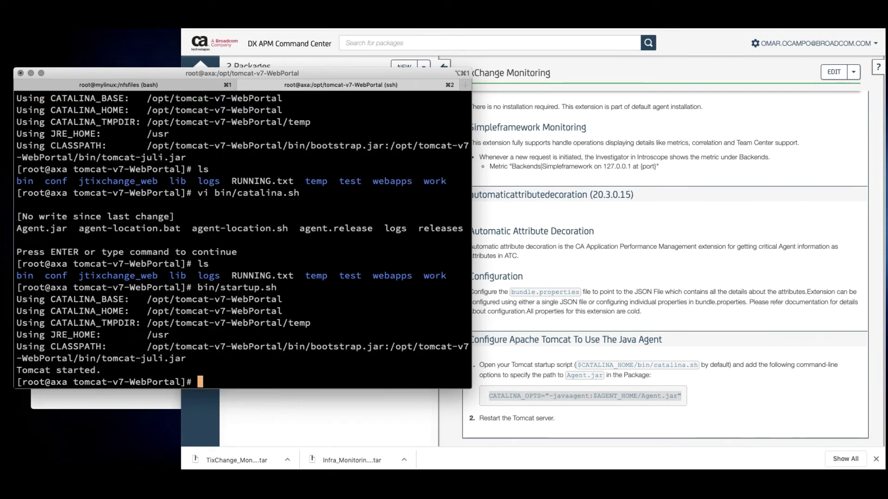
Follow logs/catalina.out with tail -f until it reports startup in 5286 ms
type("tail")
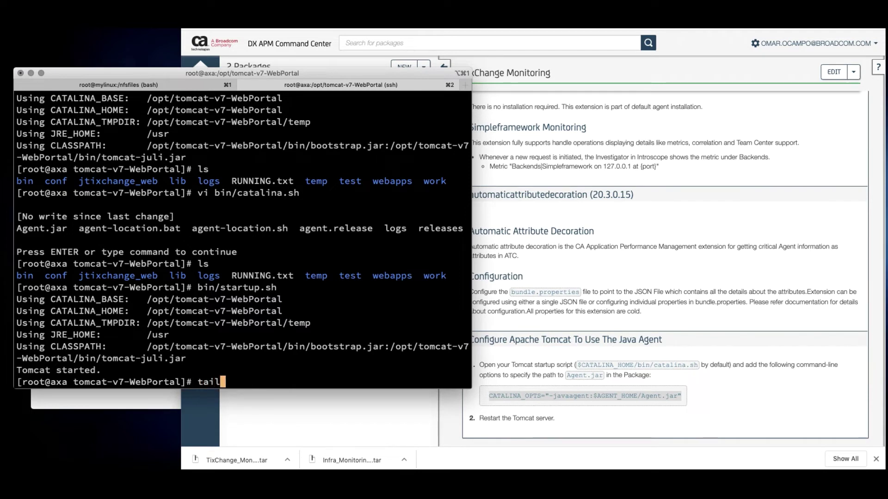
type(" -f logs/catalina.out")
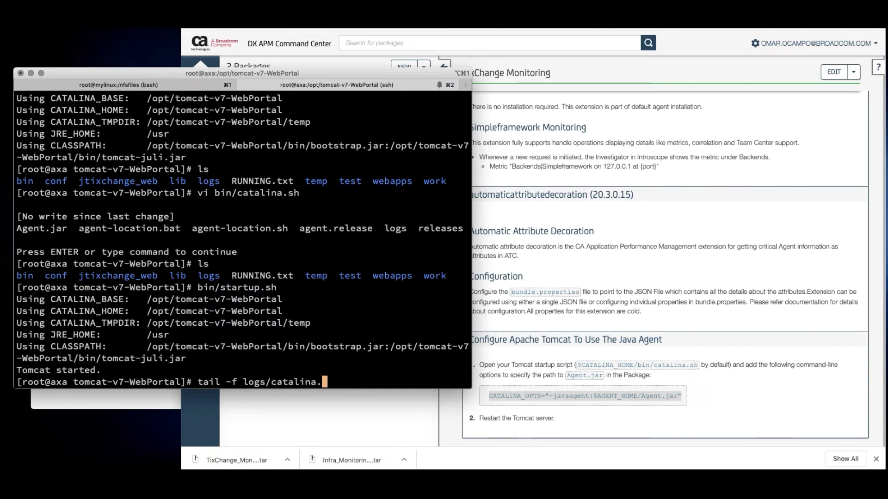
key("Return")
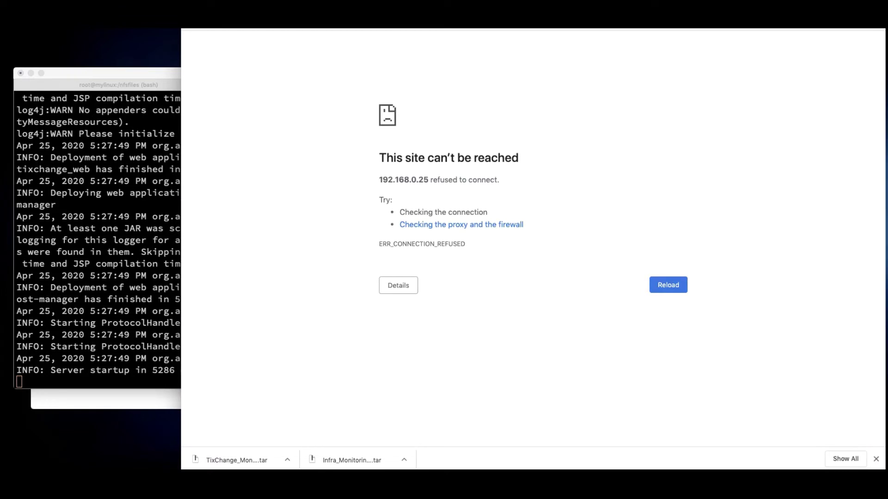
Reload TixChange and add the EST-70 No-Frills Belize By Boat item ($80.00) to the cart
key("super+r")
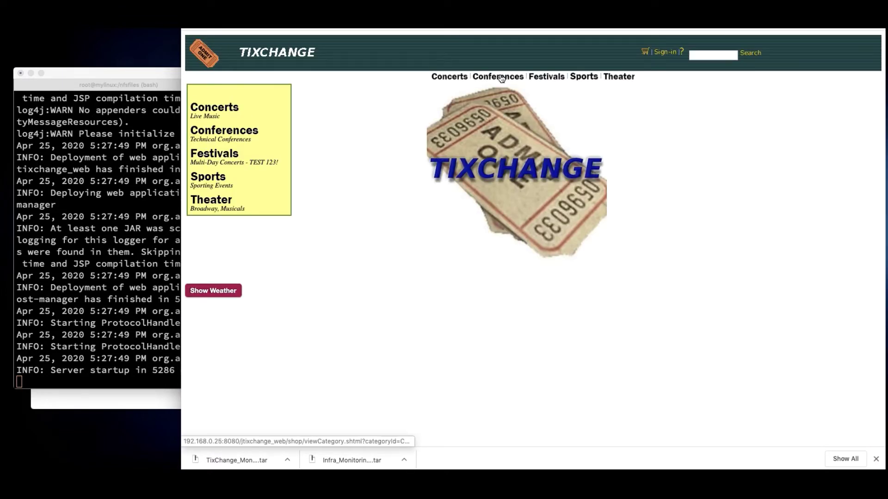
left_click(501, 78)
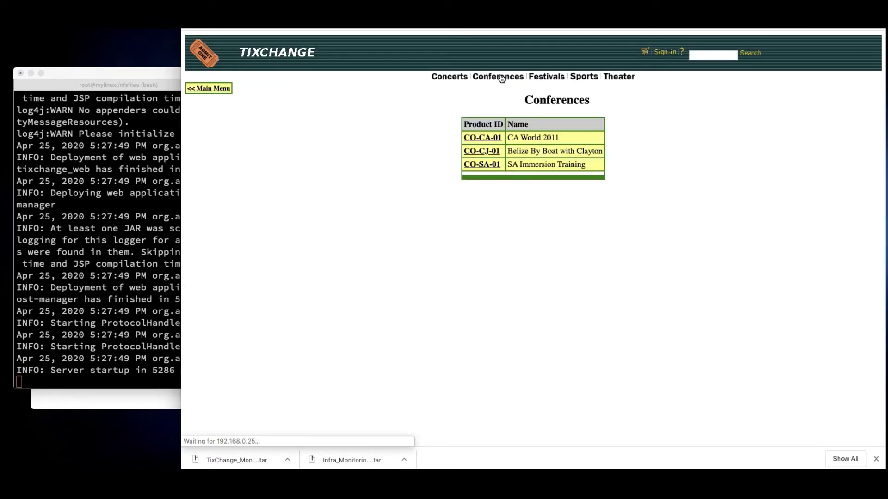
left_click(490, 154)
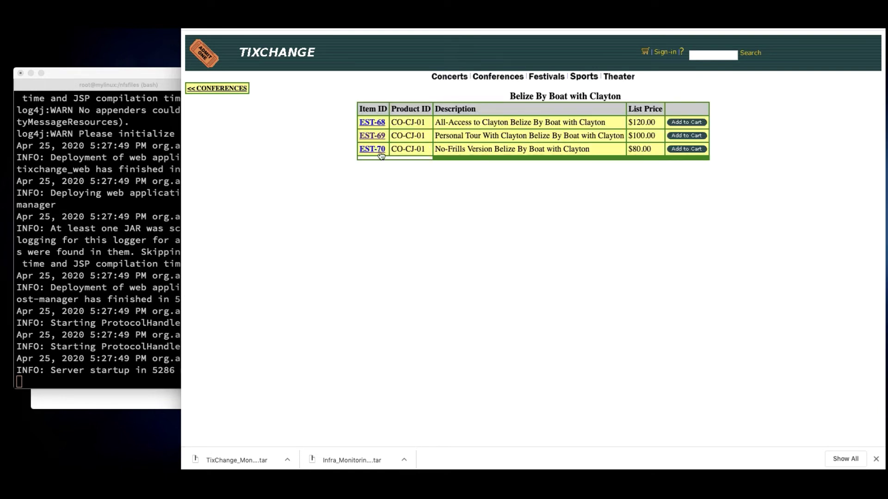
left_click(378, 150)
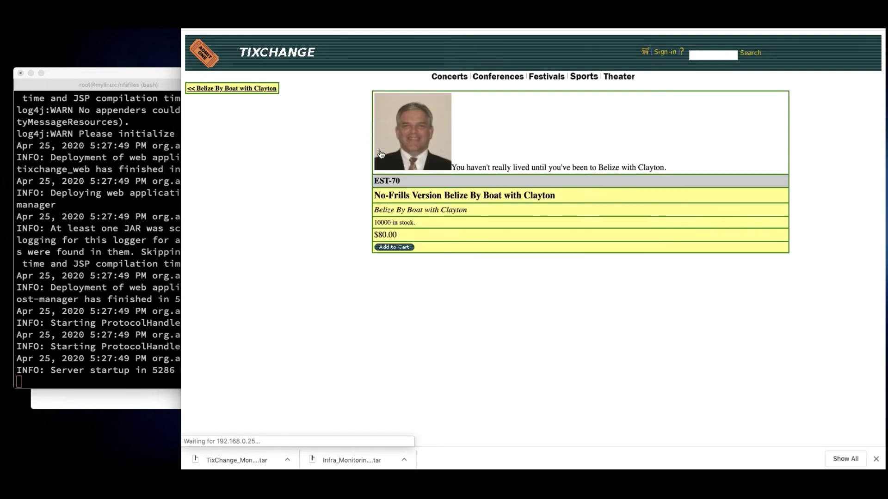
left_click(407, 248)
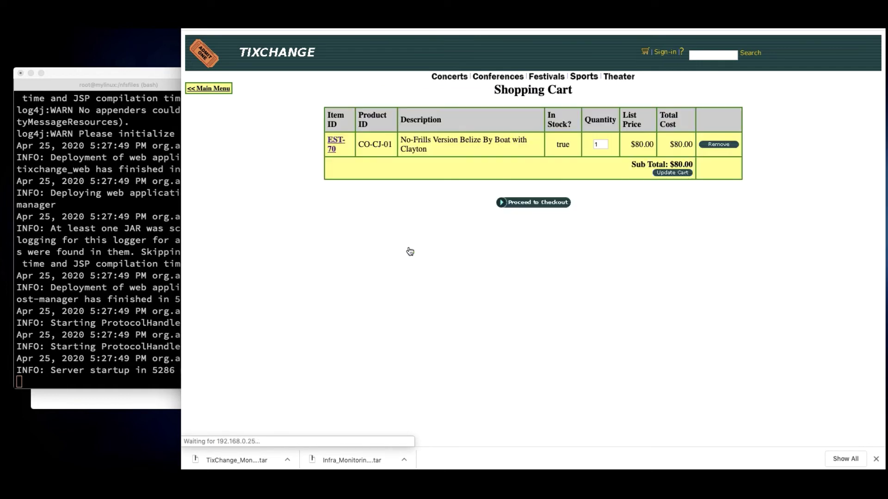
Visit Theater, return to the TixChange home page, then bring Terminal forward
left_click(619, 77)
left_click(303, 54)
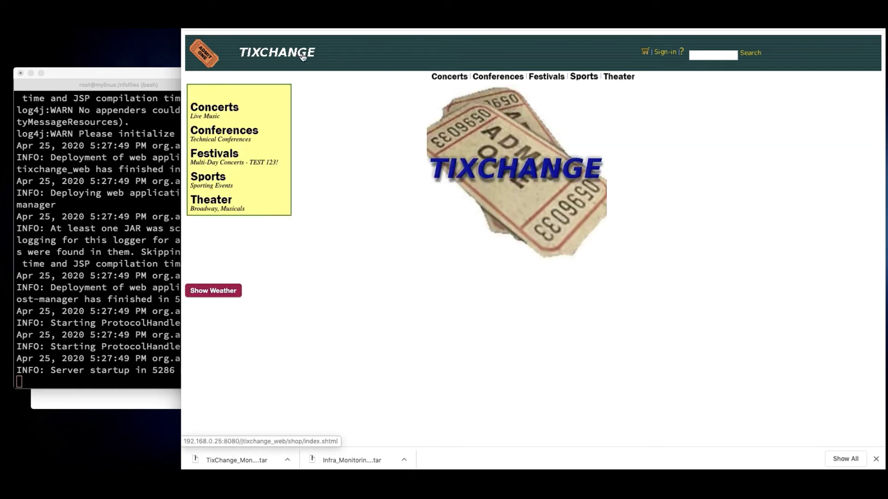
left_click(98, 156)
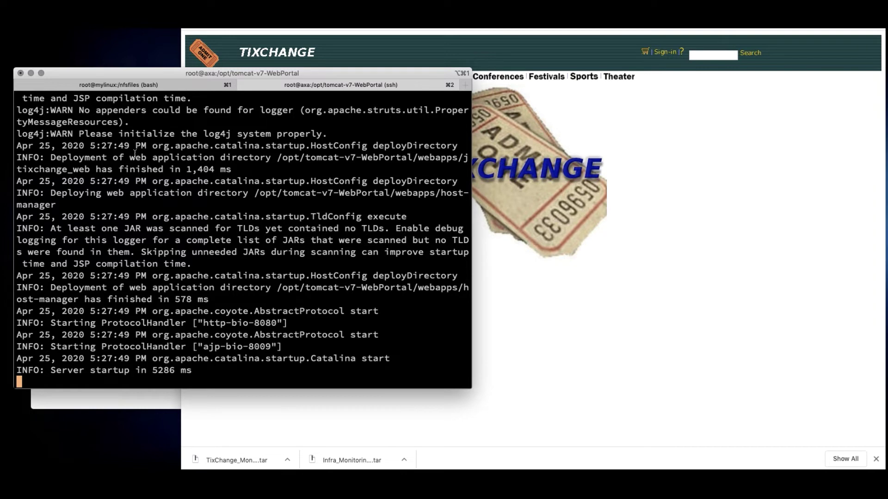
Stop following the Tomcat log, then move up to /opt and list its contents
key("ctrl+c")
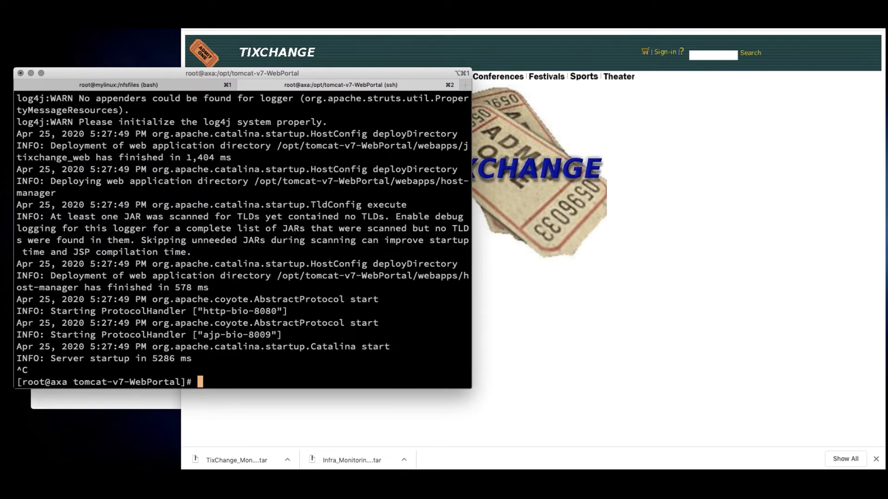
type("pwd")
key("Return")
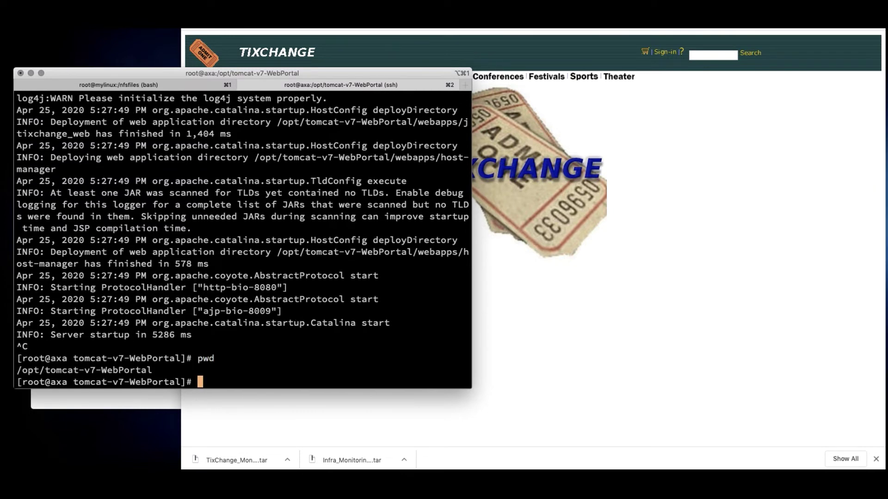
type("cd ..")
key("Return")
type("ls")
key("Return")
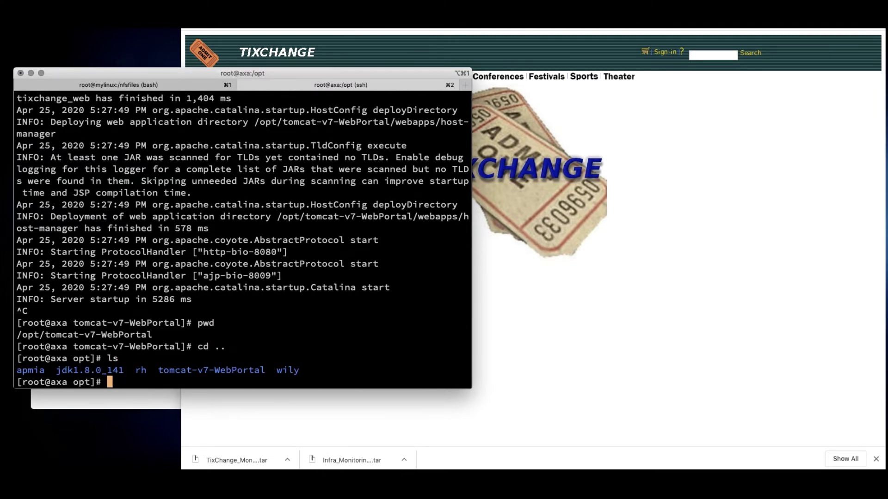
Enter /opt/wily and then its releases folder, listing each one's contents
type("cd wi")
key("Tab")
key("Return")
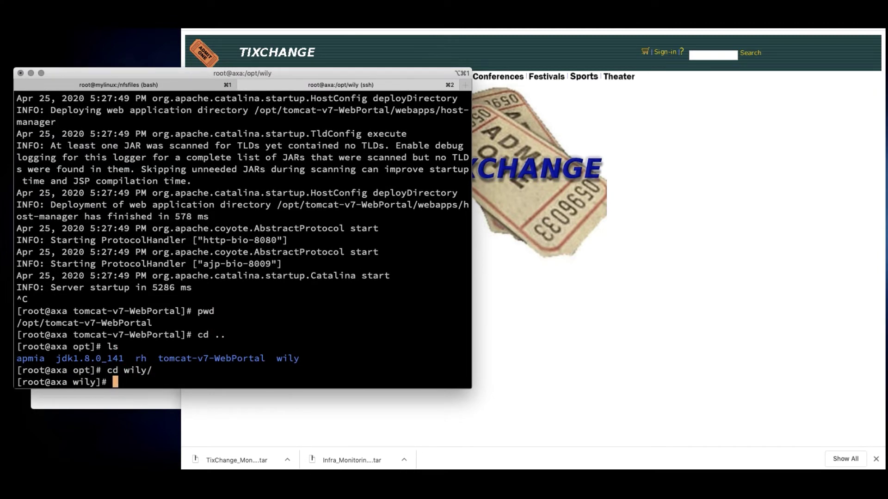
type("ls")
key("Return")
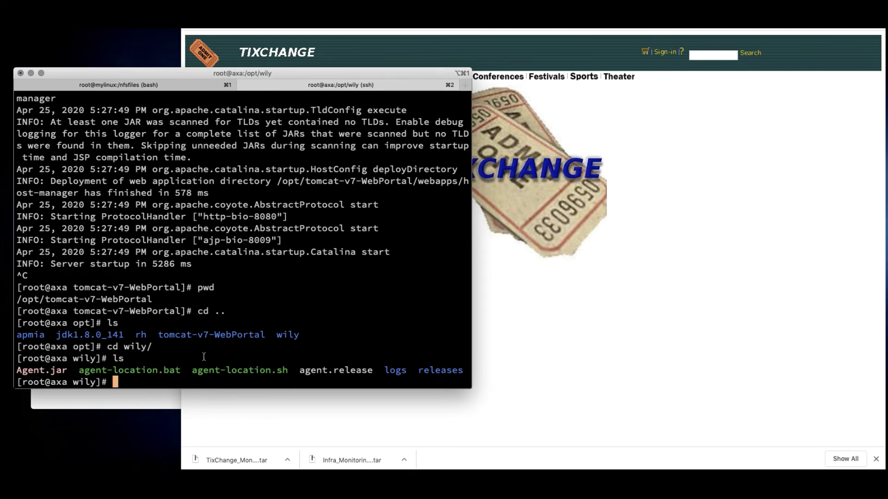
type("cd re")
key("Tab")
key("Return")
type("ls")
key("Return")
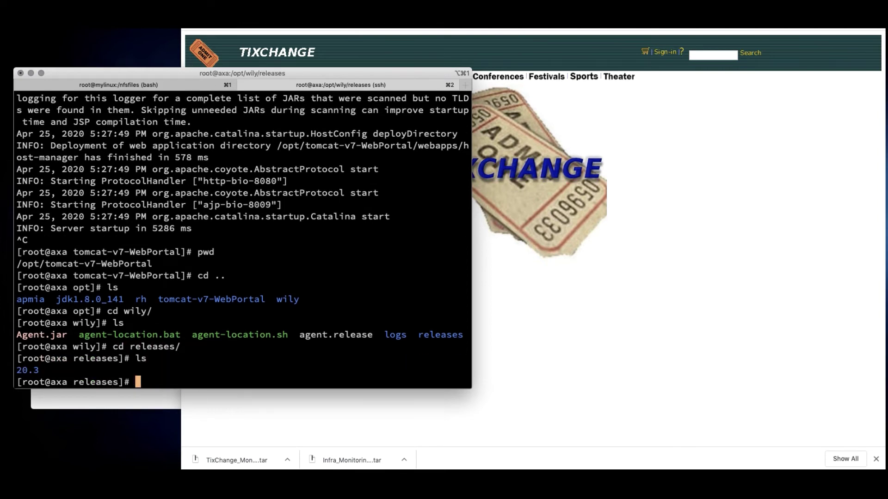
Go into 20.3/logs, list AutoProbe.log and IntroscopeAgent.log, and print the path
type("cd 2")
key("Tab")
key("Return")
type("ls")
key("Return")
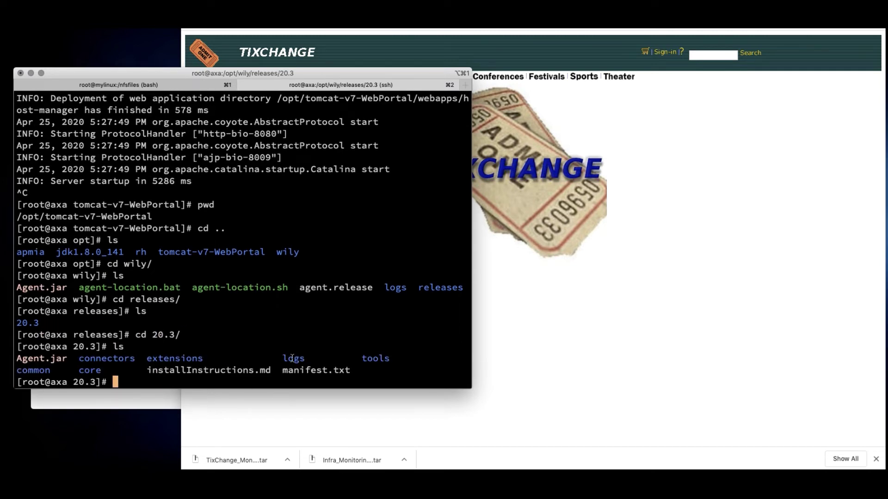
type("cd logs/")
key("Return")
type("ls")
key("Return")
type("pwd")
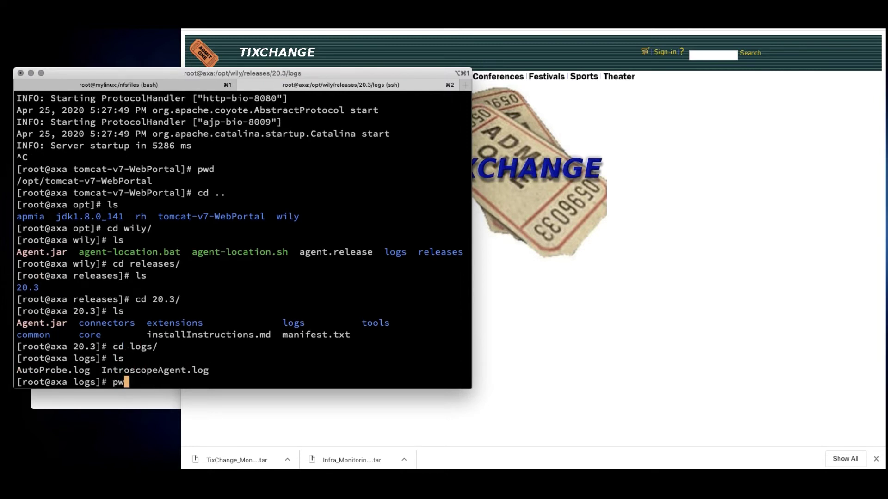
key("Return")
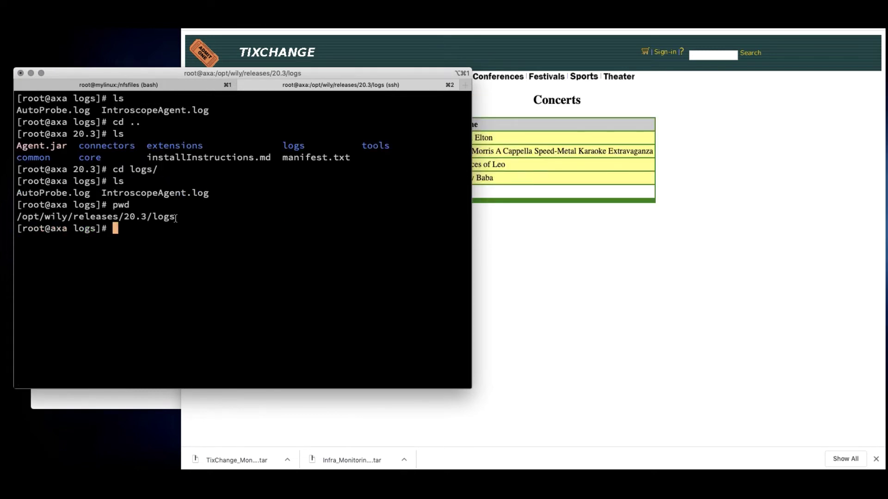
Run tail -f IntroscopeAgent.log to stream the agent's configuration lines
type("tail -f I")
key("Tab")
key("Return")
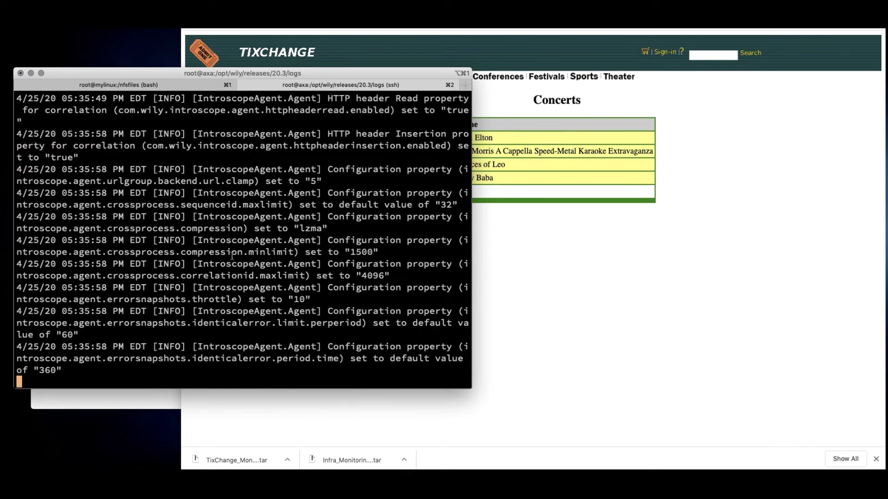
scroll(233, 256, "up", 3)
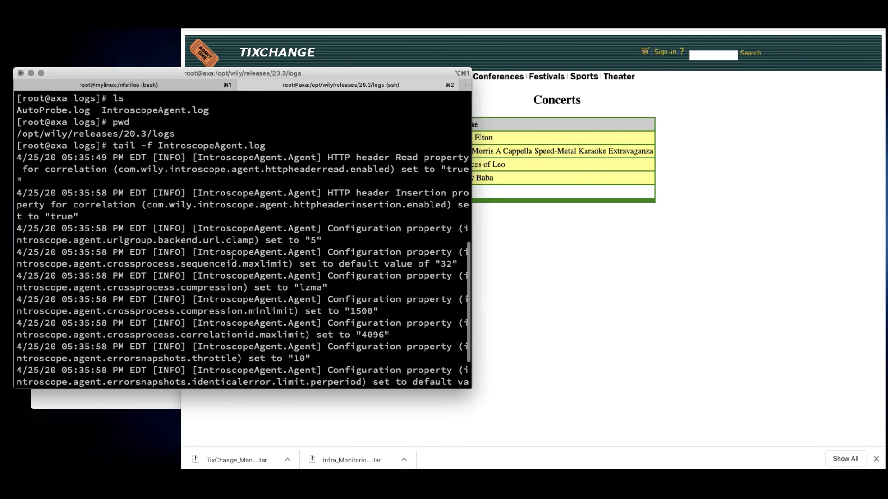
scroll(232, 257, "down", 3)
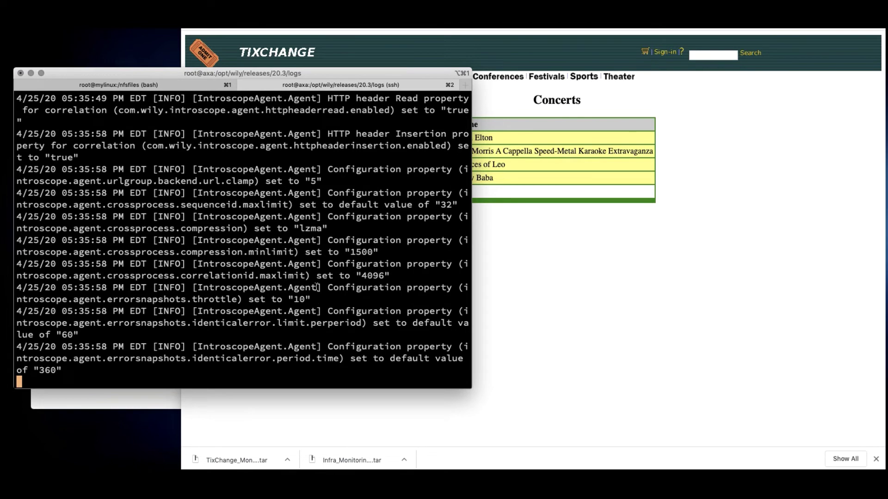
In Metric View, expand Tomcat > Tomcat Agent > Frontends down to the WebPortal URLs list
left_click(424, 34)
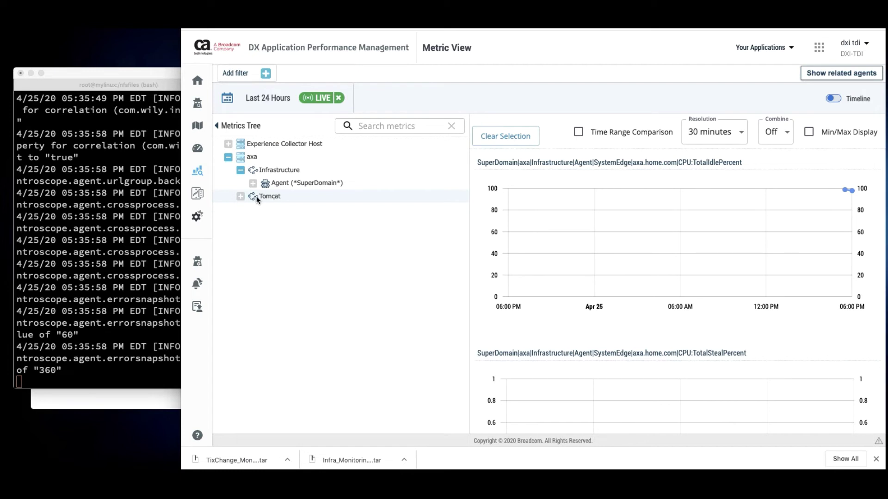
left_click(240, 196)
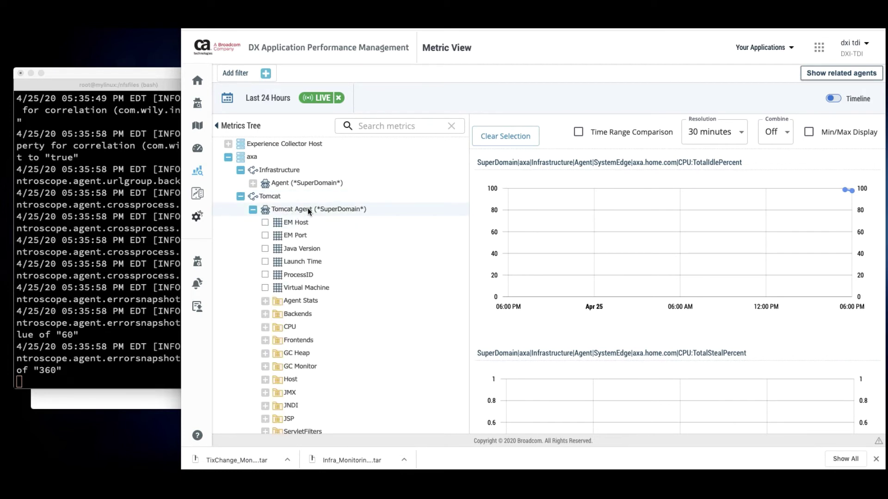
scroll(307, 207, "down", 3)
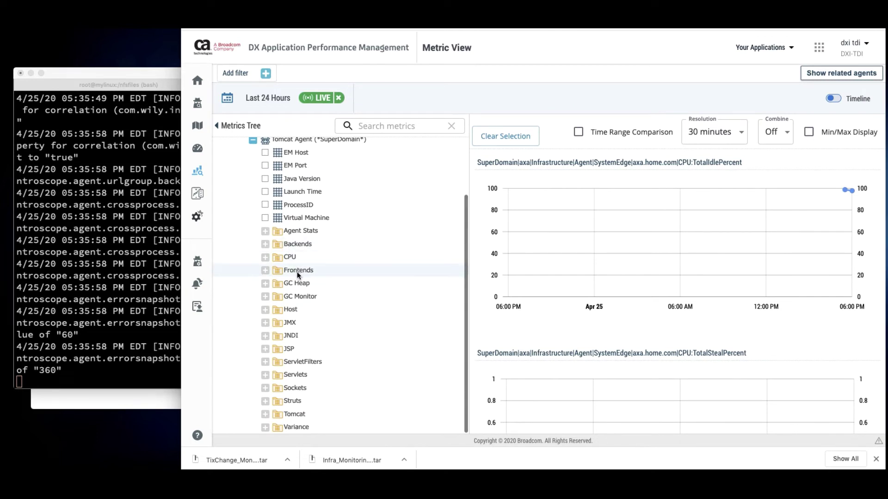
left_click(266, 270)
scroll(381, 289, "down", 5)
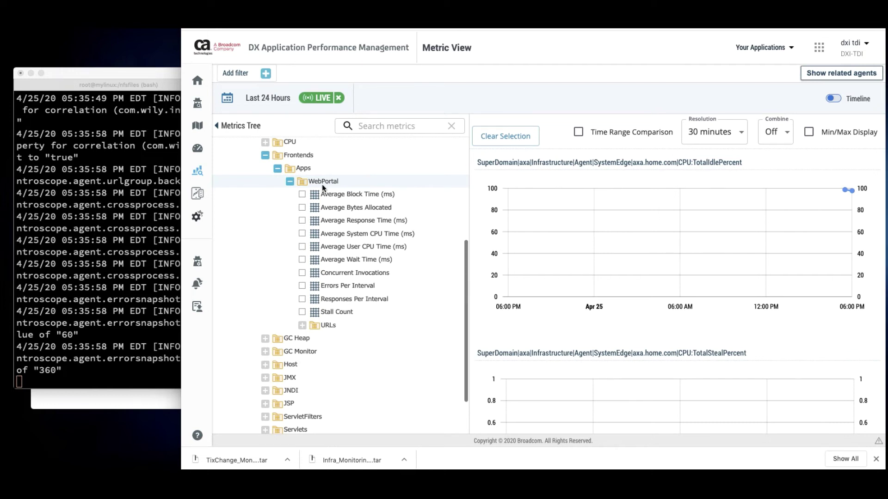
left_click(302, 325)
scroll(390, 325, "down", 2)
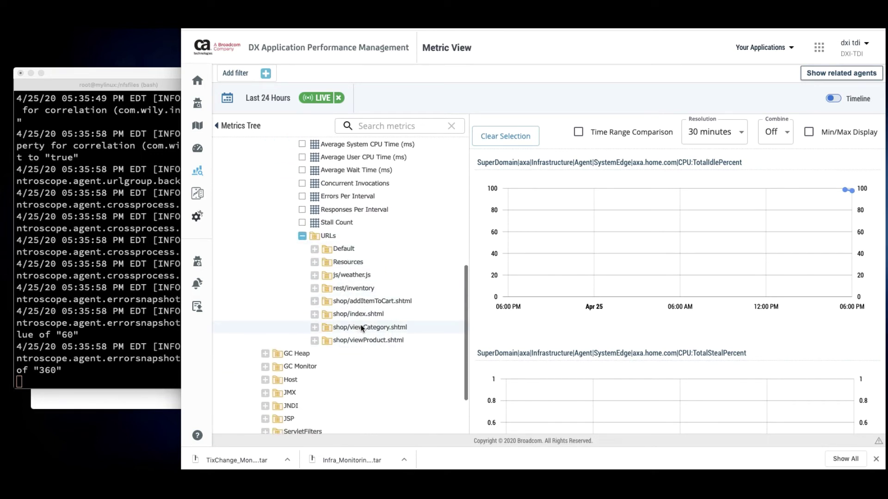
Load the TixChange sign-on page, then return to the Metric View tab
key("ctrl+Tab")
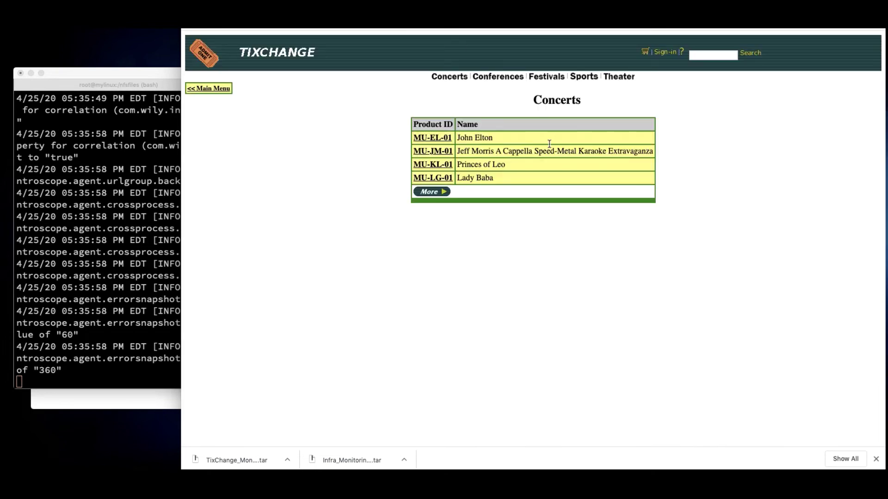
left_click(663, 54)
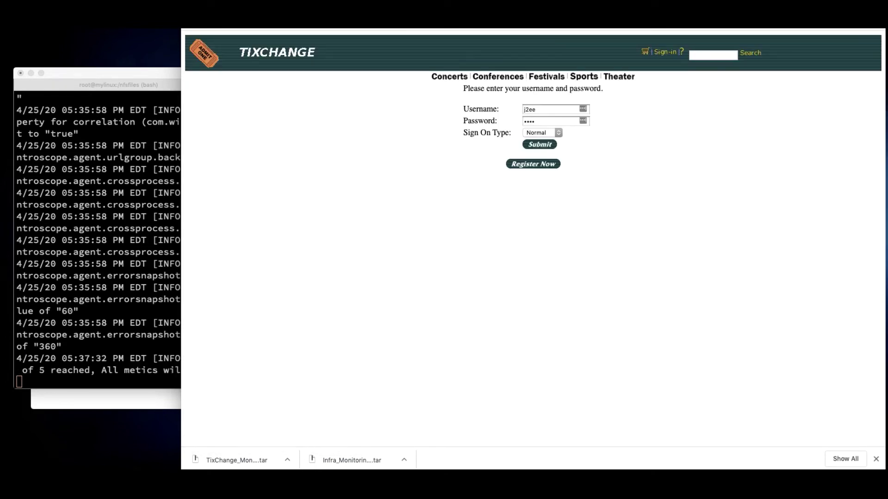
key("ctrl+Tab")
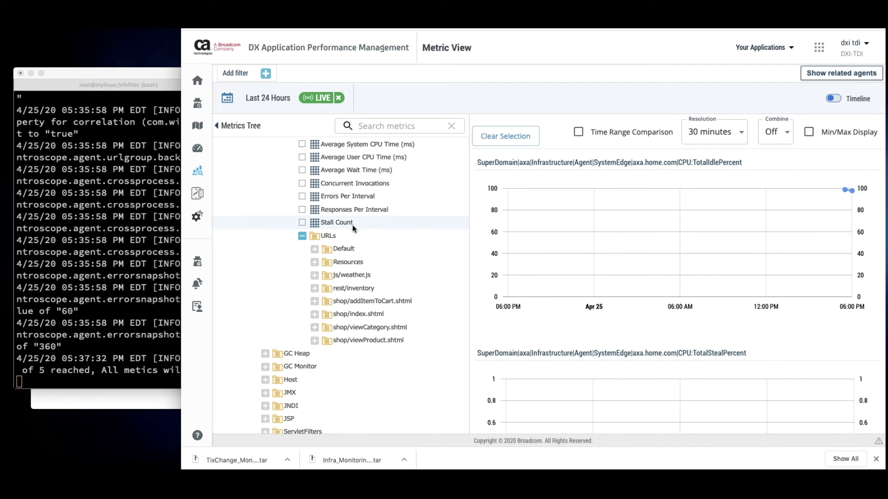
Chart WebPortal Responses Per Interval and expand the Servlets and Struts metrics
left_click(347, 210)
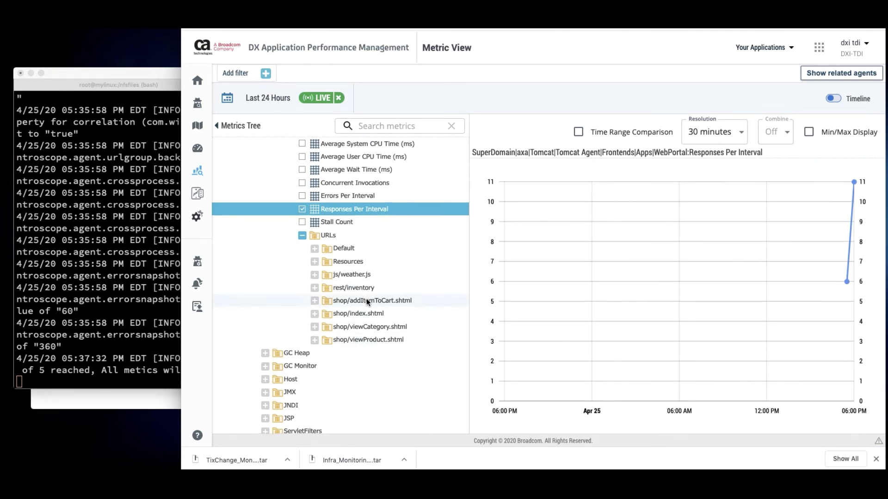
scroll(365, 298, "down", 3)
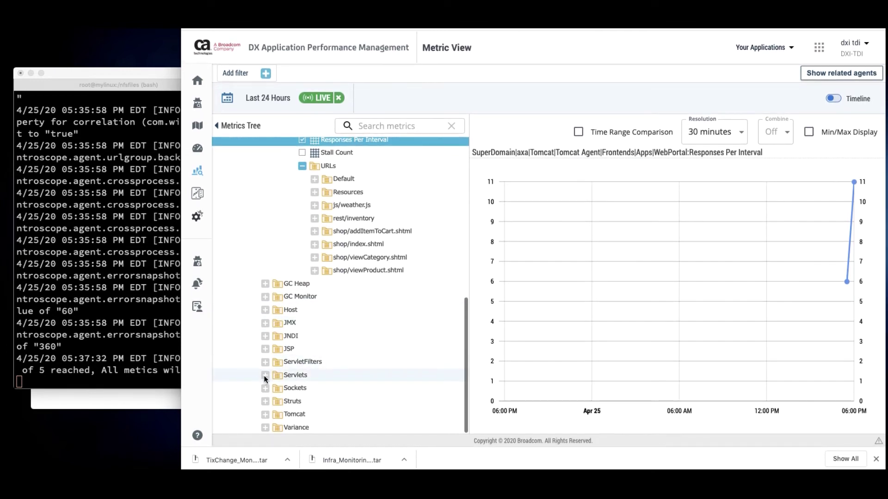
left_click(265, 375)
scroll(359, 360, "down", 4)
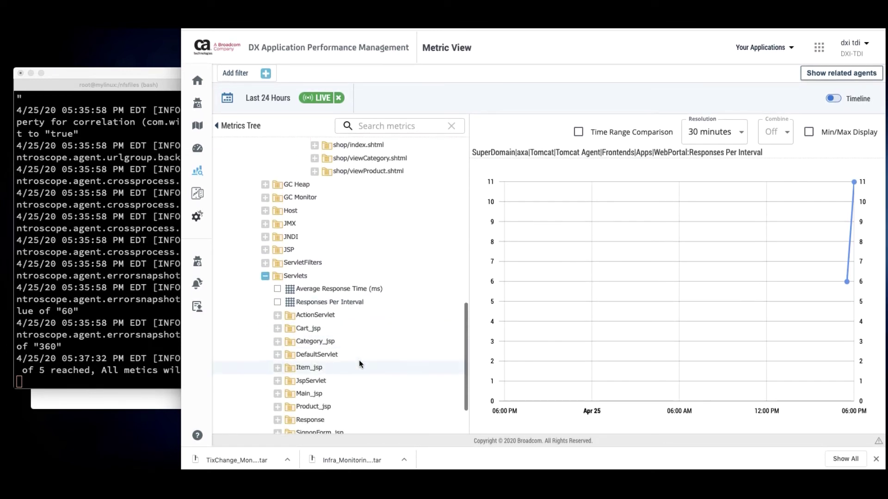
scroll(359, 364, "down", 2)
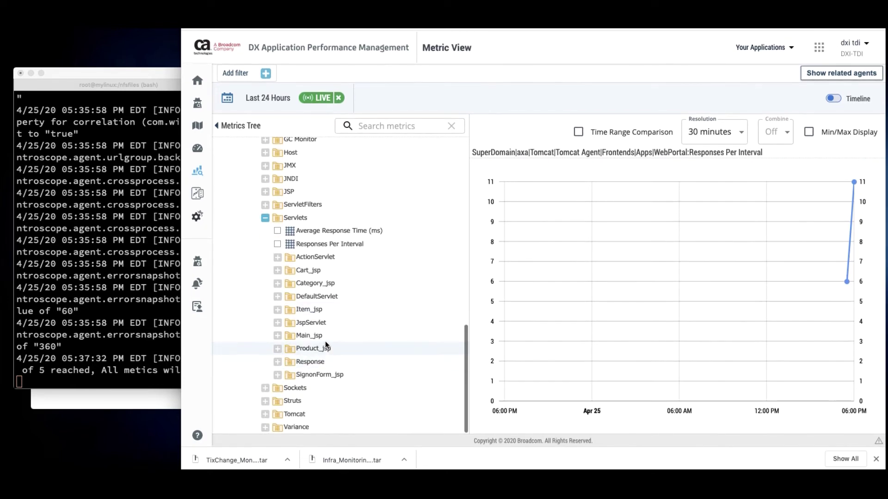
left_click(265, 404)
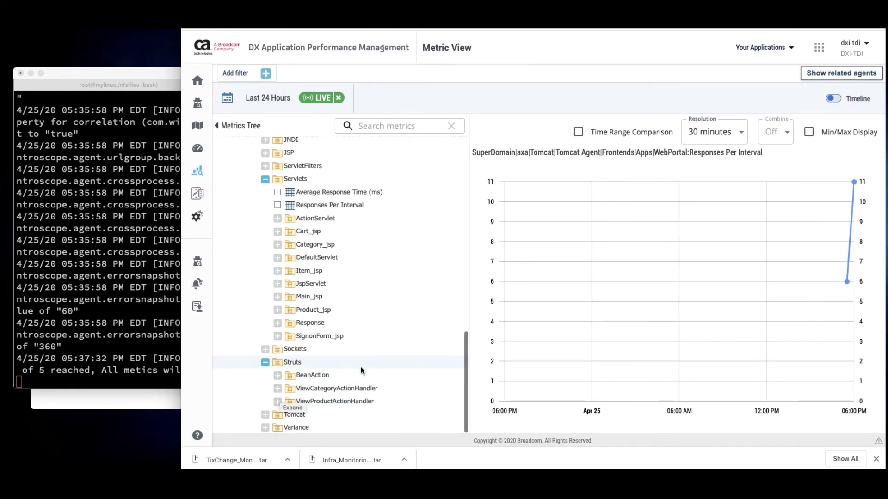
Chart http-bio-8080 ThreadPool getCurrentThreadCount (10), then getCurrentThreadsBusy (3)
left_click(265, 413)
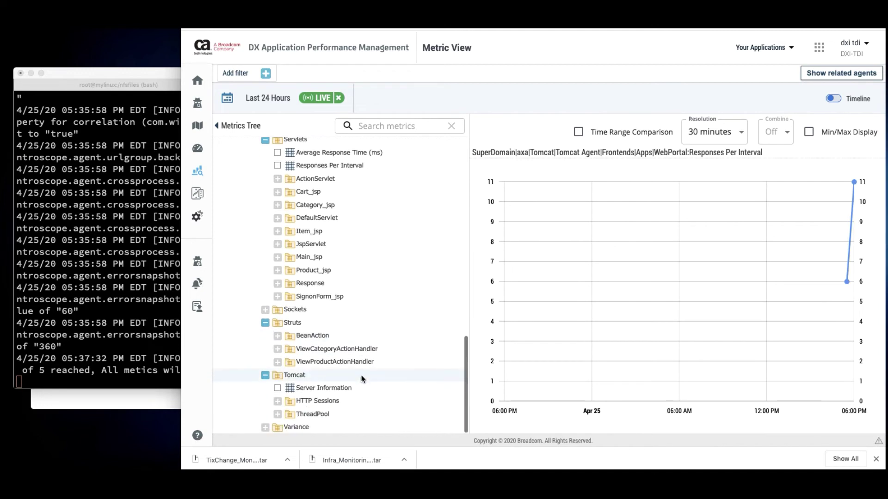
left_click(277, 414)
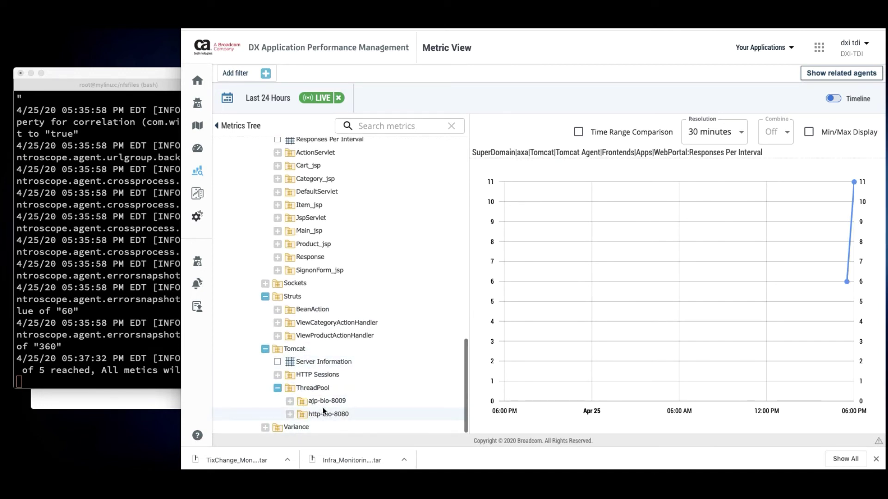
left_click(290, 414)
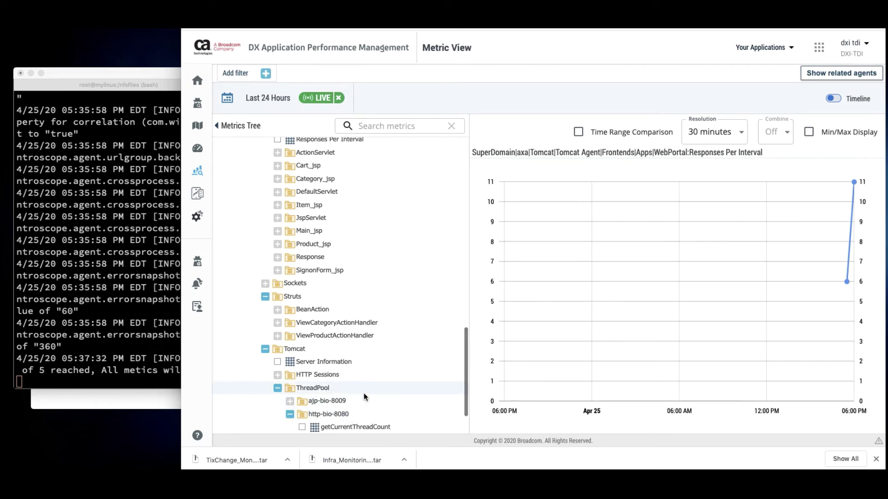
left_click(347, 375)
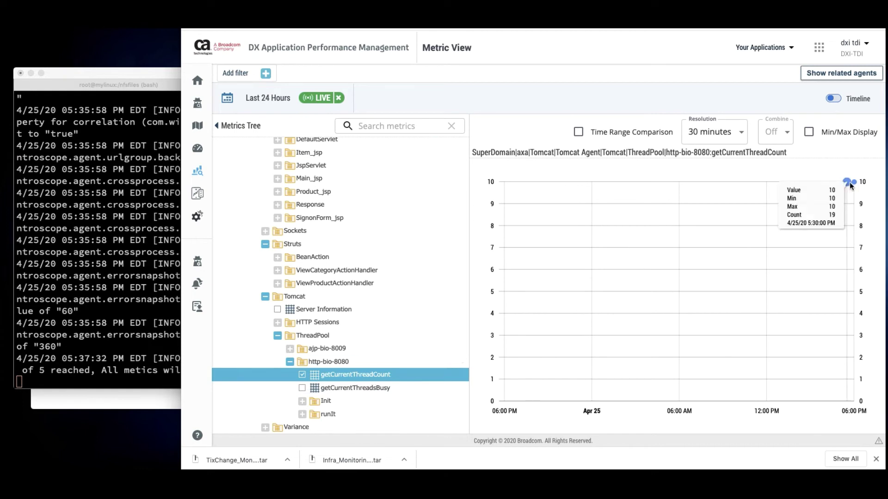
left_click(364, 388)
mouse_move(849, 186)
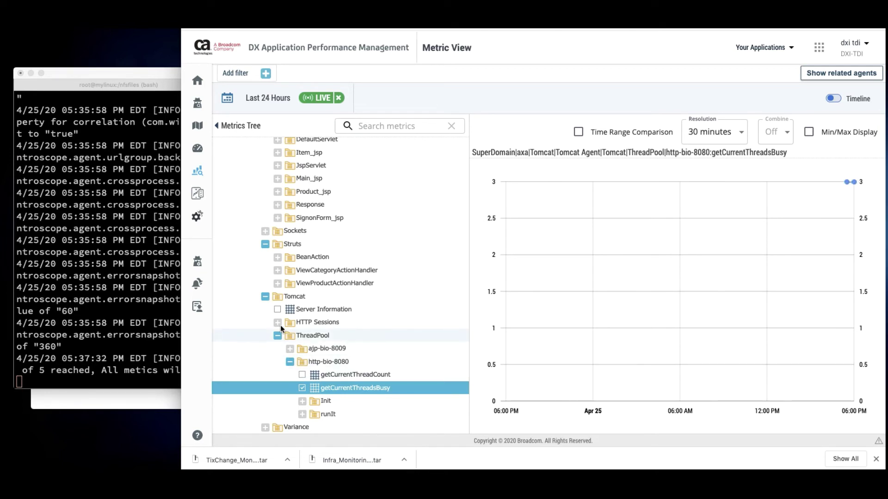
left_click(265, 296)
Expand GC Monitor's PS Eden Space and PS Old Gen memory pools, collapsing Servlets
scroll(327, 278, "up", 2)
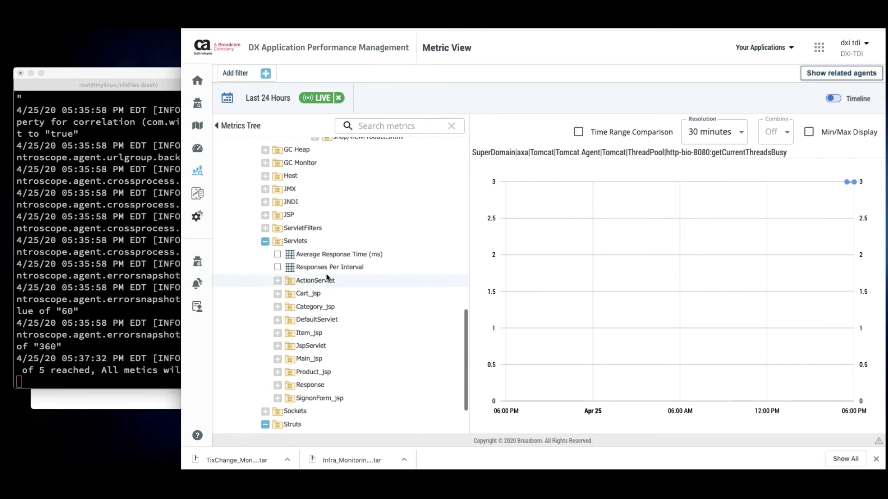
scroll(326, 277, "up", 4)
scroll(296, 296, "down", 1)
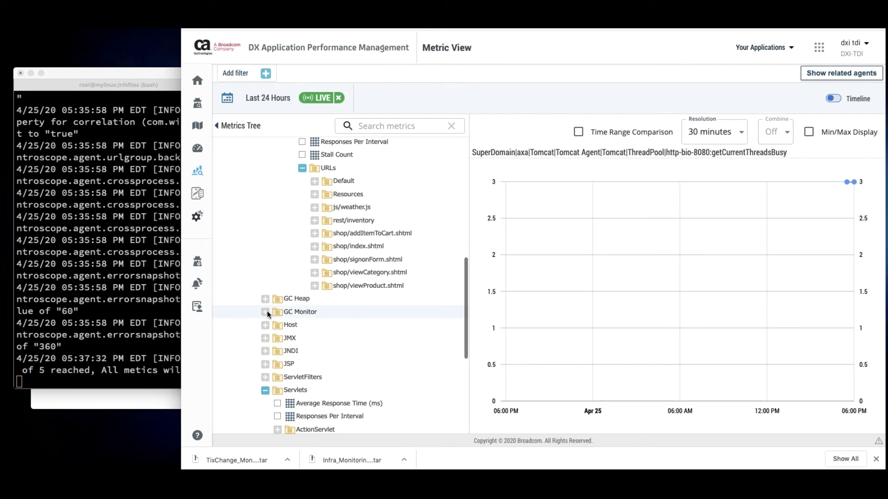
left_click(266, 311)
scroll(384, 316, "down", 3)
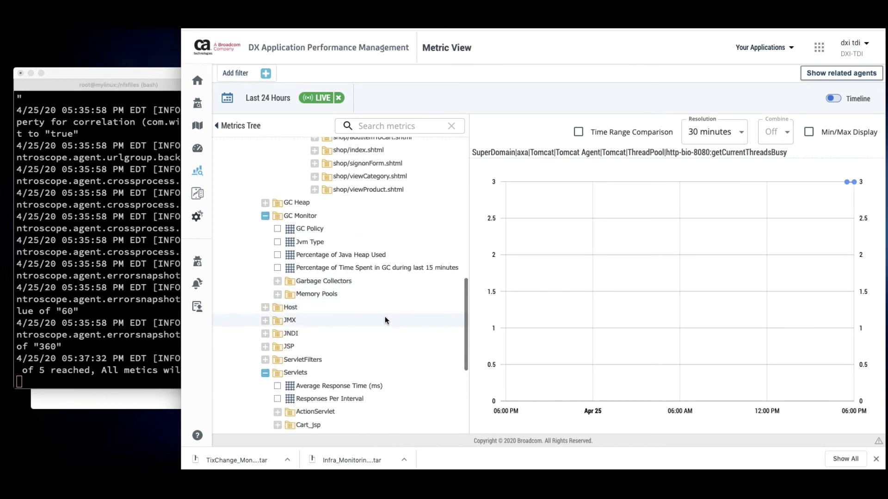
left_click(265, 373)
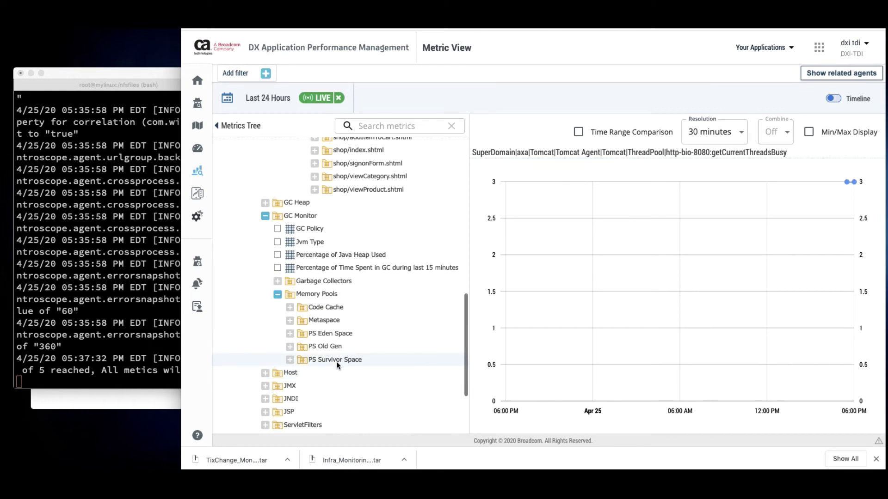
left_click(290, 334)
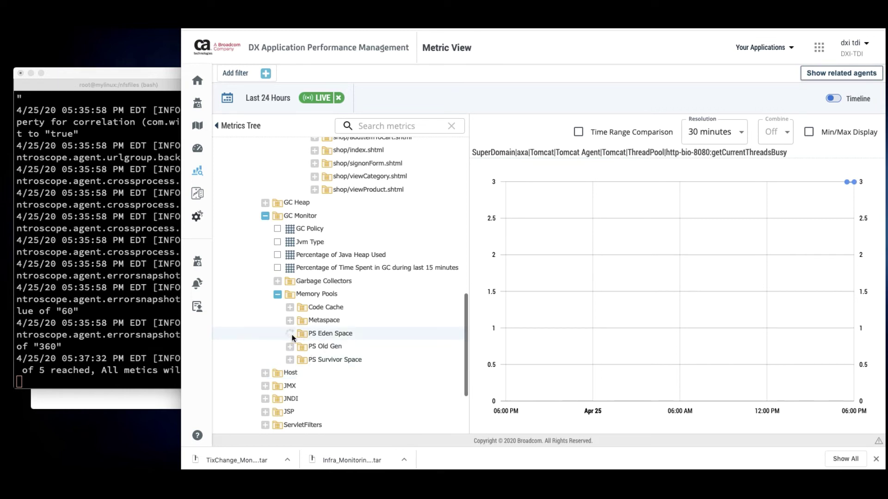
scroll(296, 352, "down", 2)
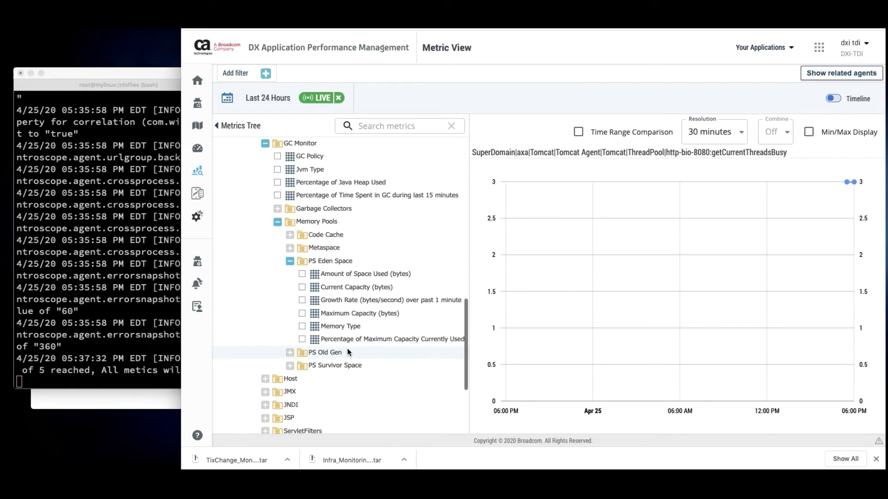
left_click(290, 353)
scroll(393, 365, "down", 2)
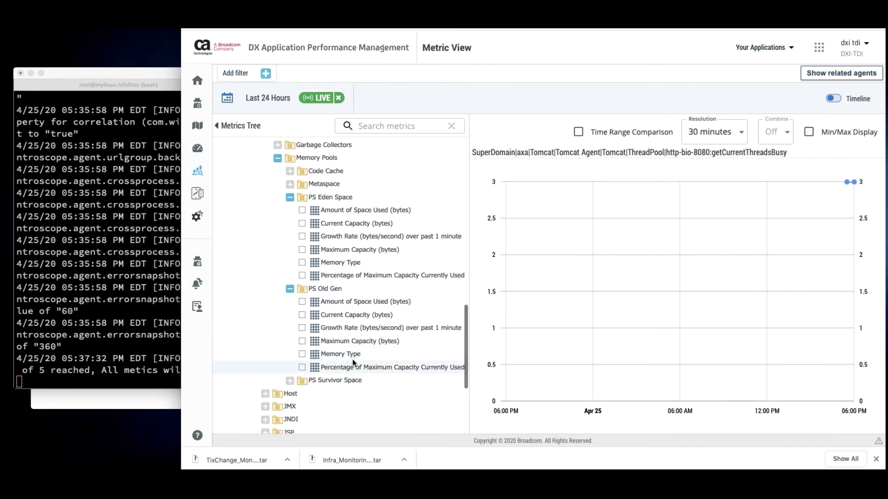
Chart PS Eden and PS Old Gen capacities, ending on PS Old Gen Current Capacity
left_click(356, 315)
mouse_move(844, 194)
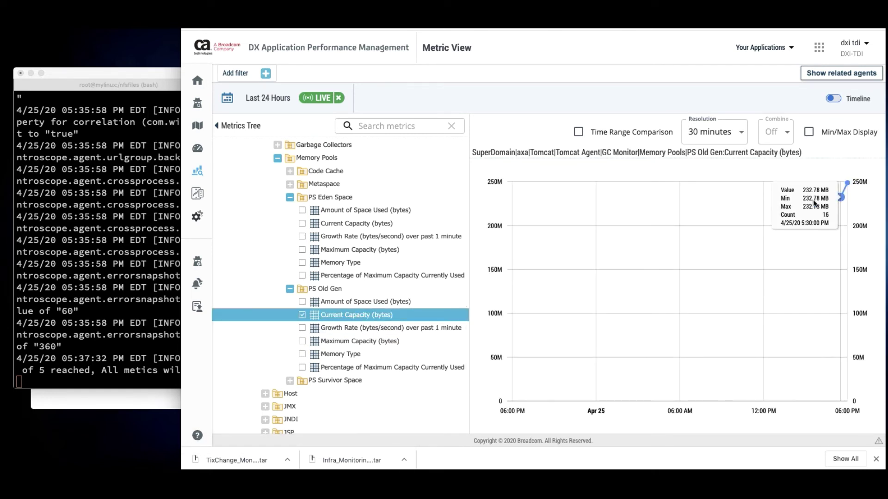
left_click(361, 221)
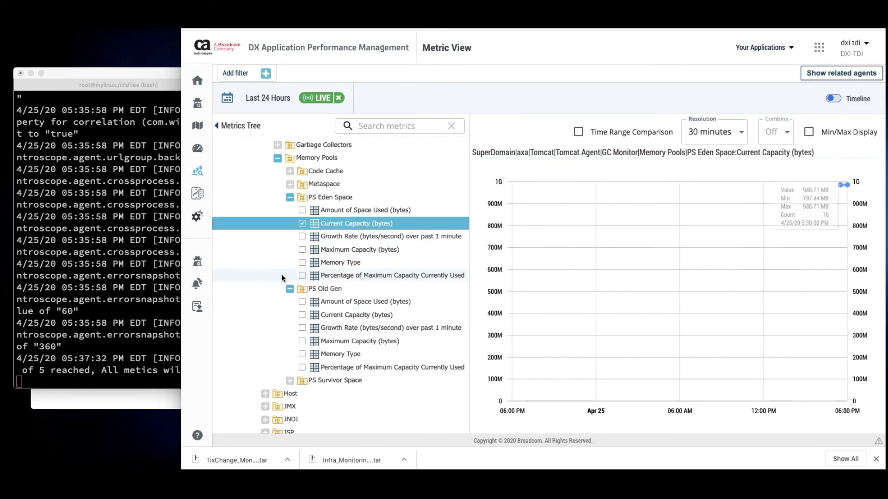
scroll(384, 262, "up", 2)
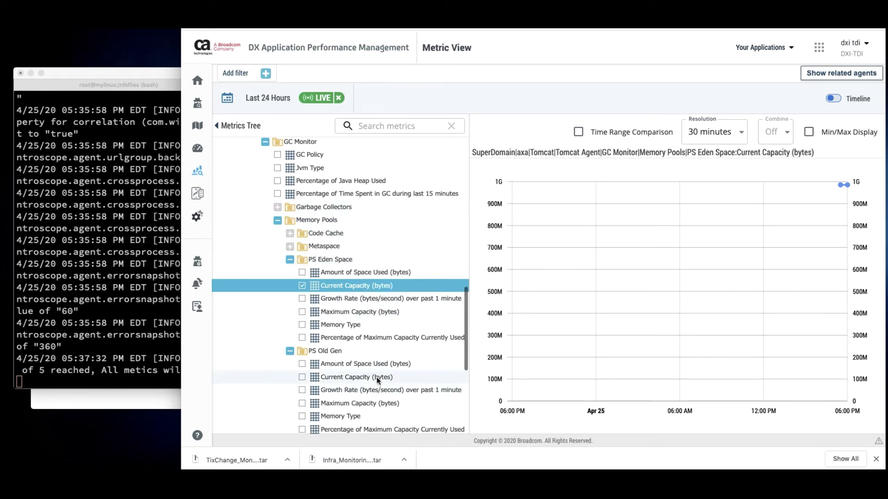
scroll(377, 377, "down", 1)
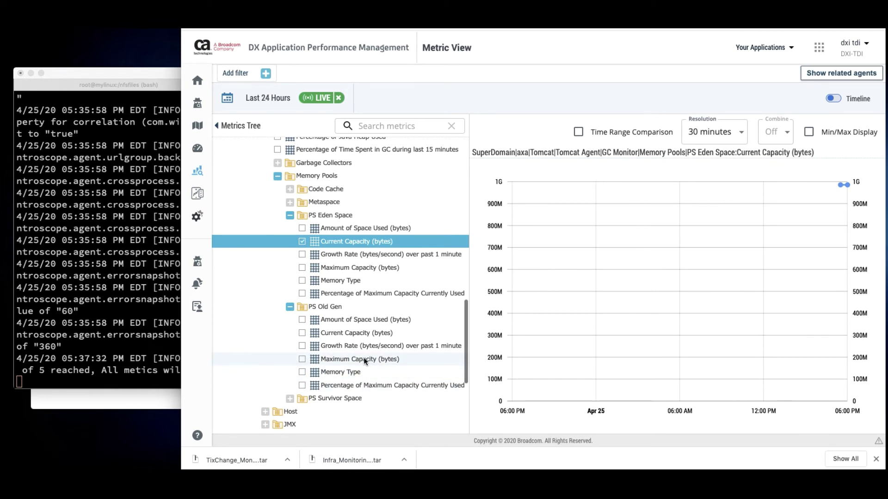
left_click(364, 358)
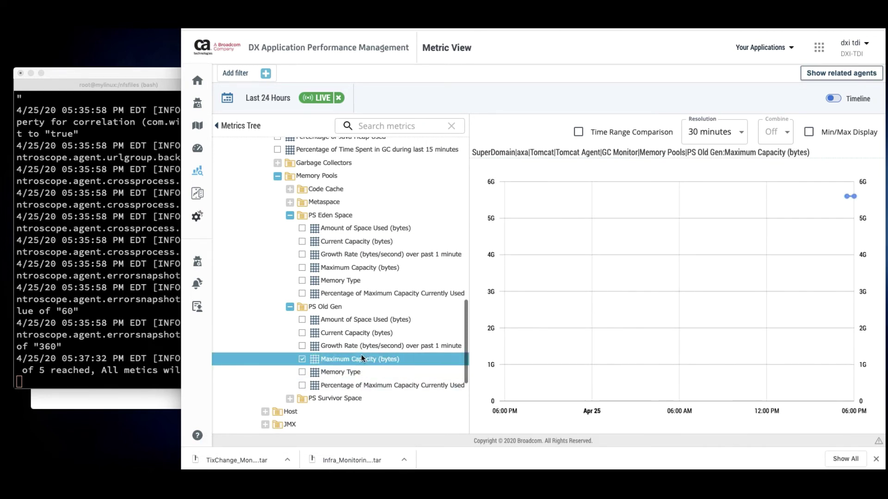
left_click(363, 334)
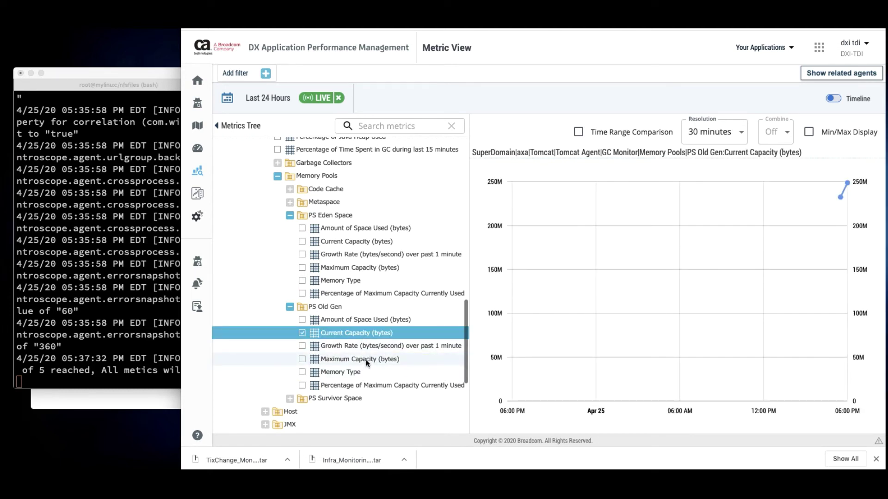
left_click(276, 163)
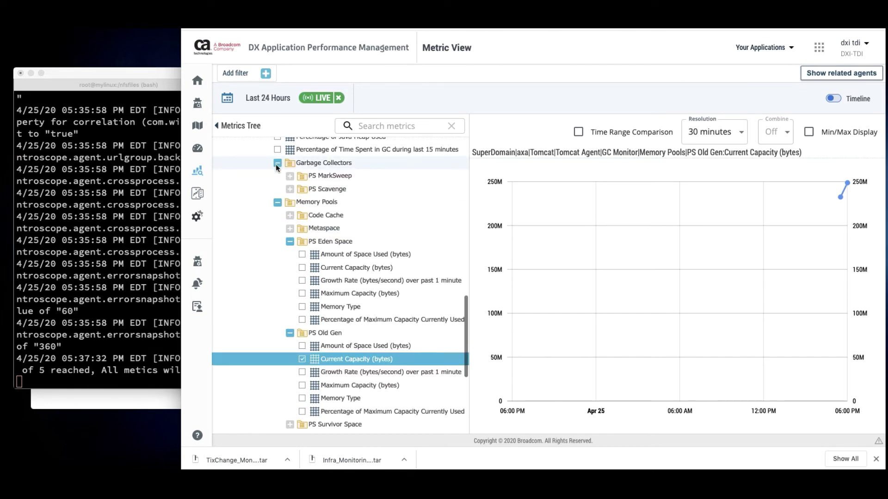
Collapse Memory Pools and expand the PS Scavenge and PS MarkSweep collectors
left_click(277, 202)
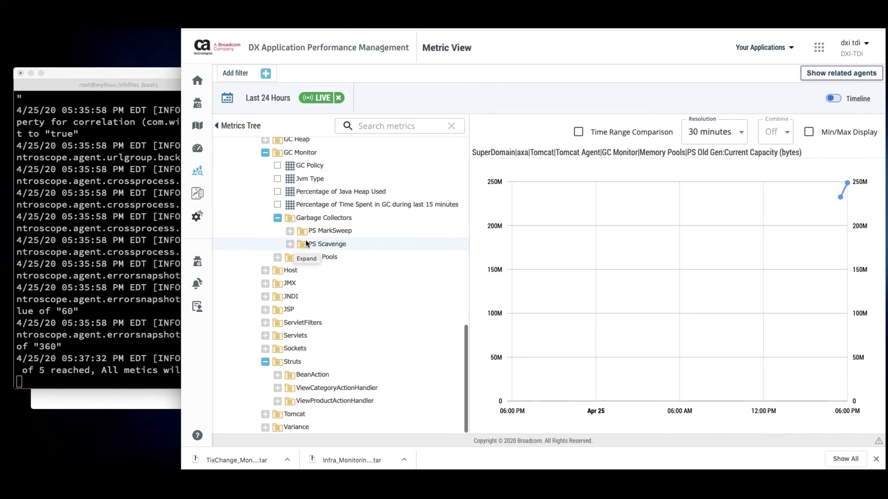
left_click(290, 243)
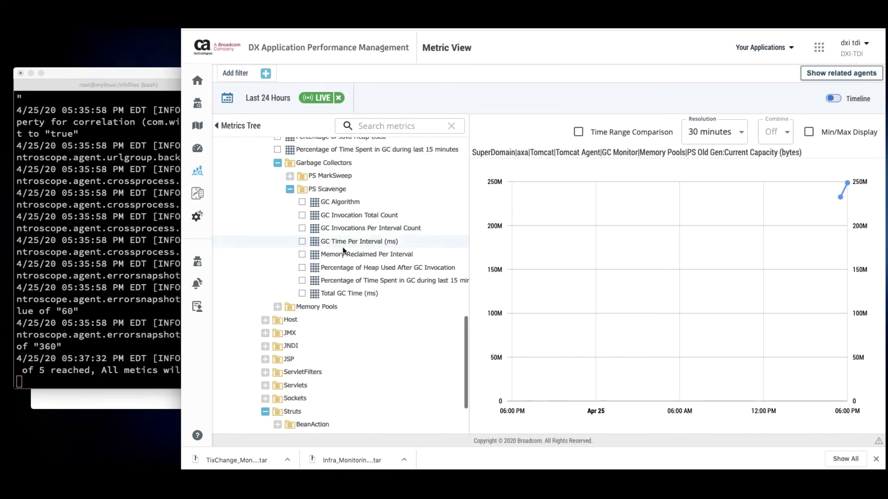
left_click(289, 176)
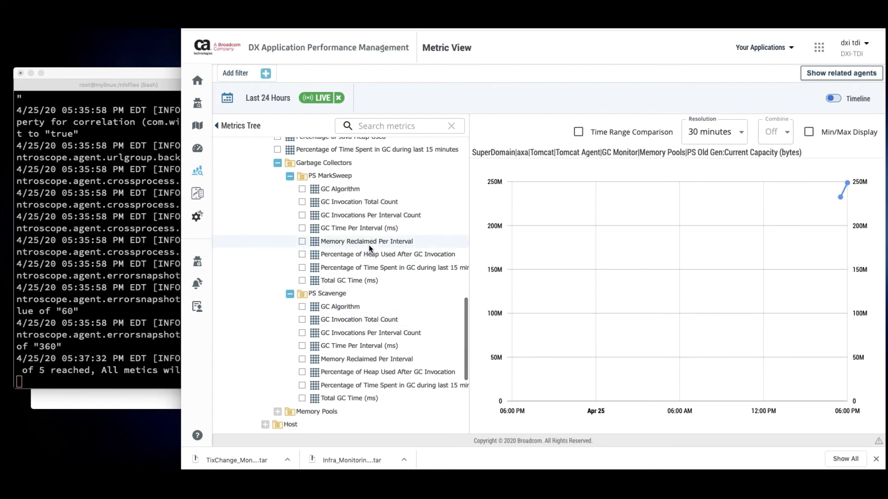
scroll(367, 242, "right", 1)
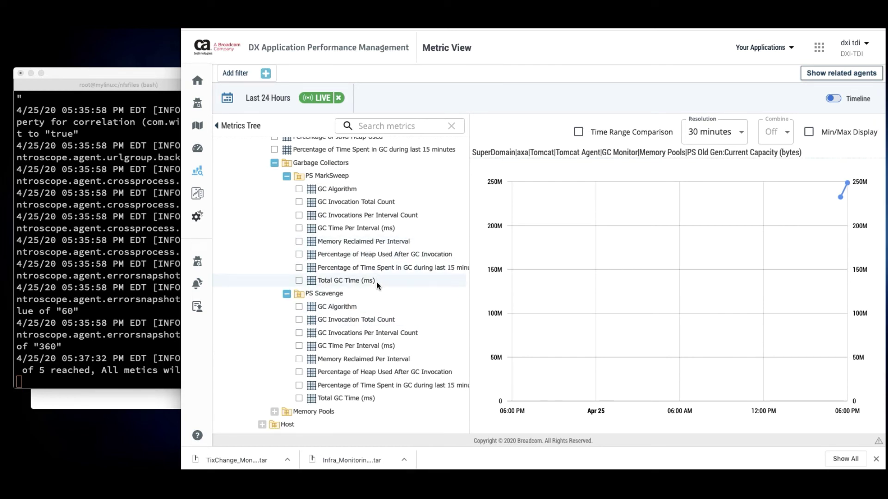
Chart PS MarkSweep and PS Scavenge GC metrics, ending on PS Scavenge GC Time Per Interval
left_click(366, 241)
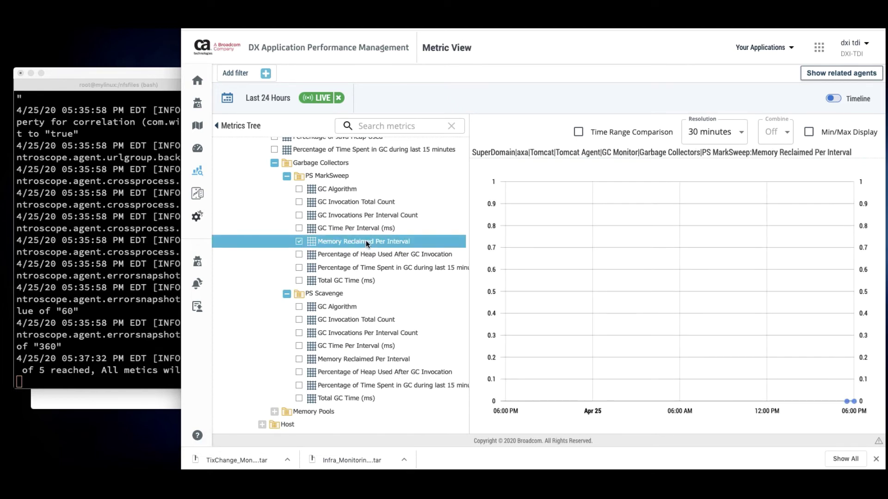
left_click(363, 228)
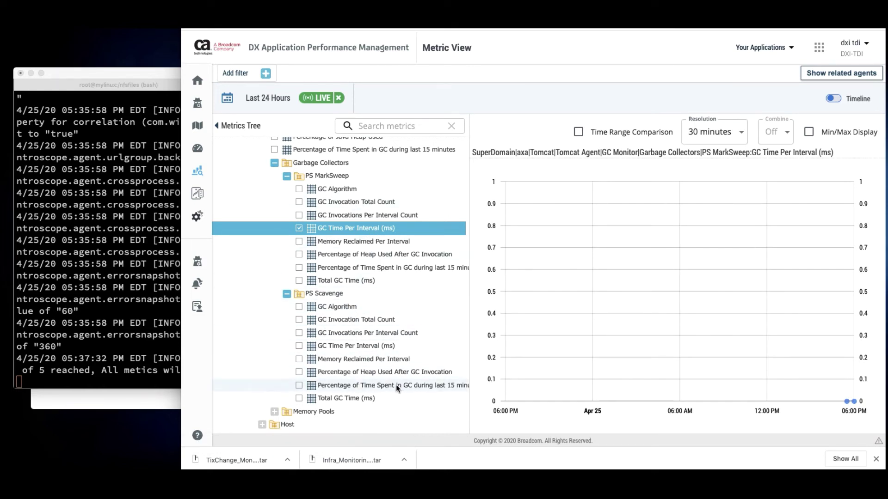
left_click(370, 333)
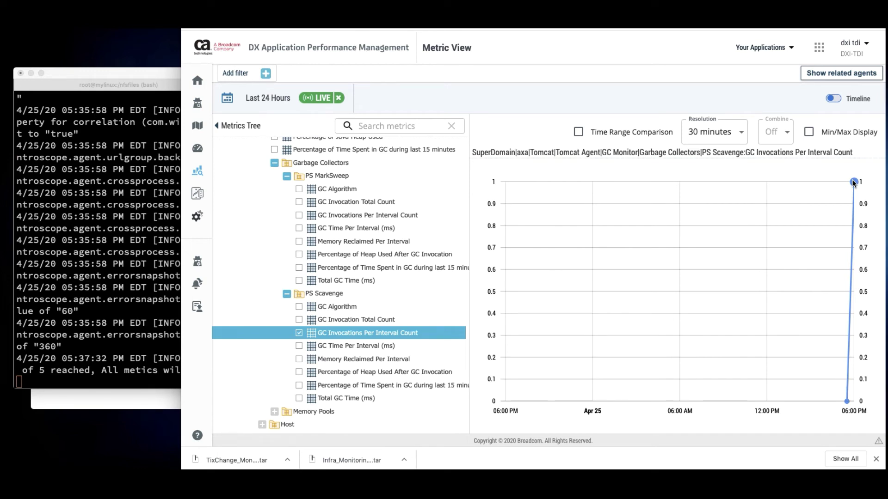
left_click(369, 347)
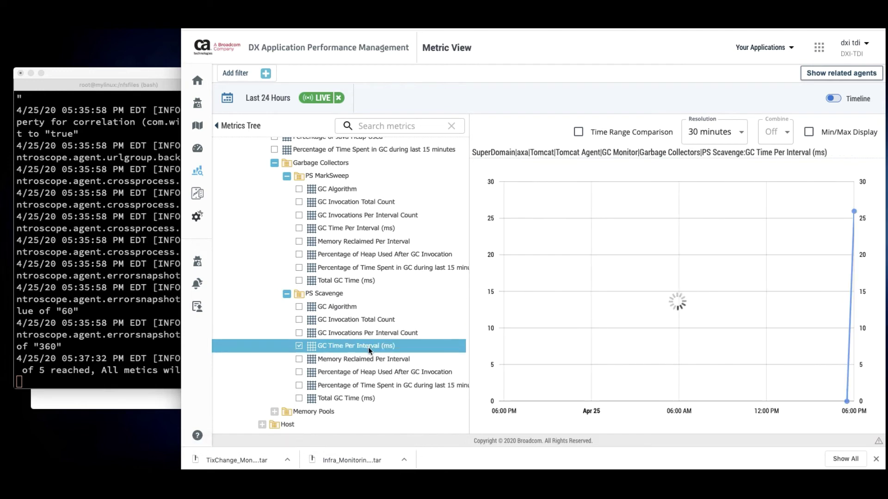
mouse_move(852, 219)
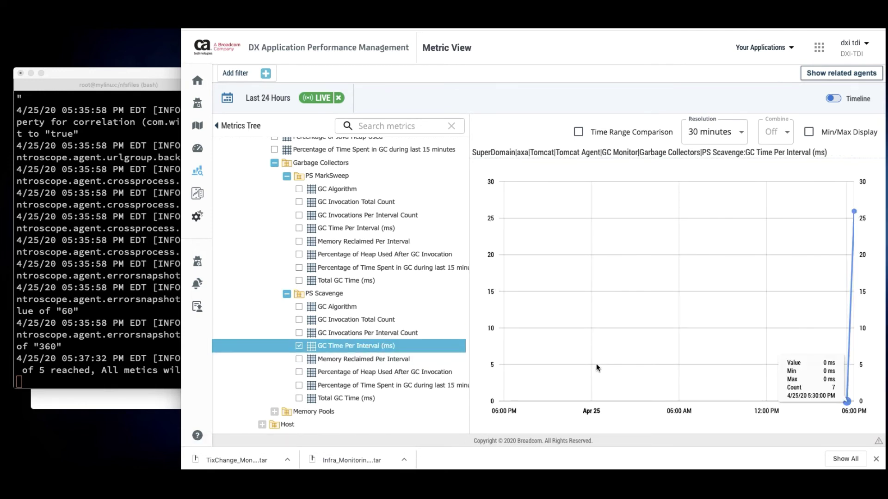
scroll(365, 246, "up", 6)
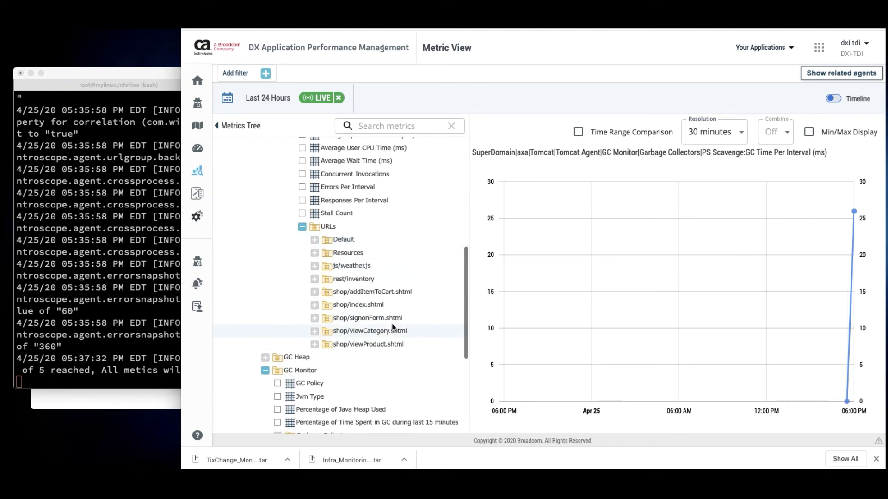
Chart signonForm.shtml Responses, Errors, User and System CPU, then Average Block Time; collapse Frontends
left_click(315, 318)
scroll(368, 331, "down", 2)
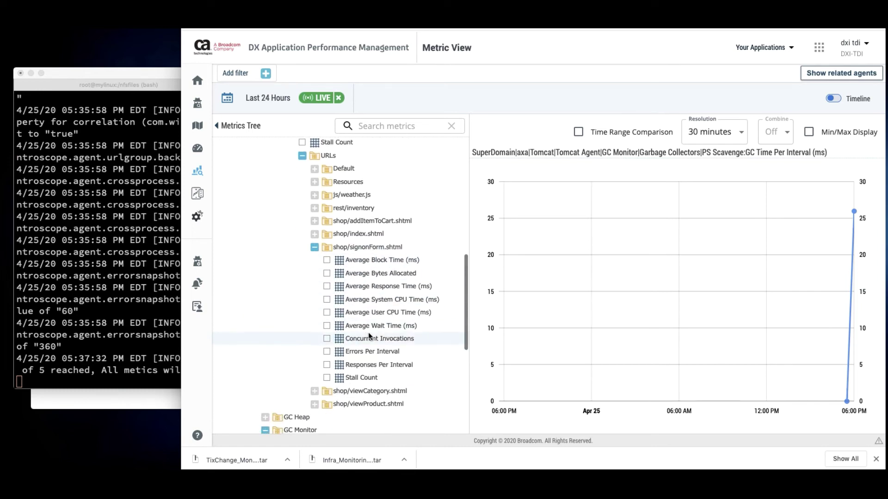
left_click(389, 364)
mouse_move(857, 184)
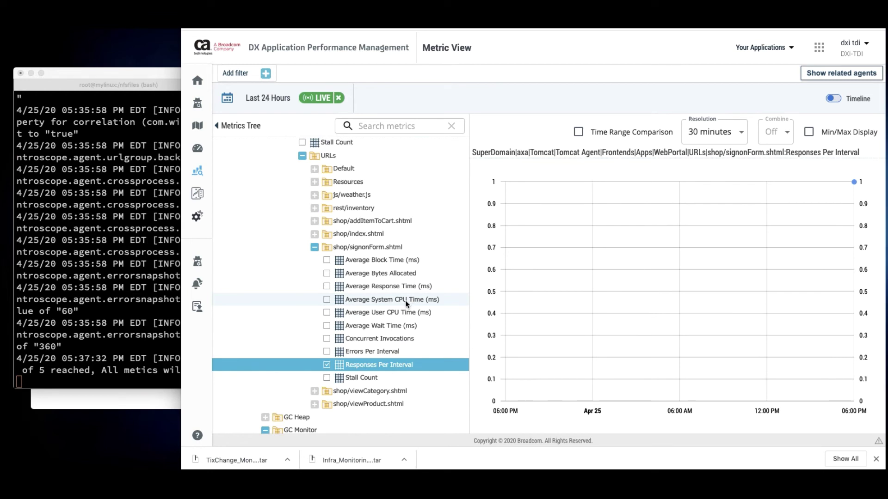
left_click(366, 351)
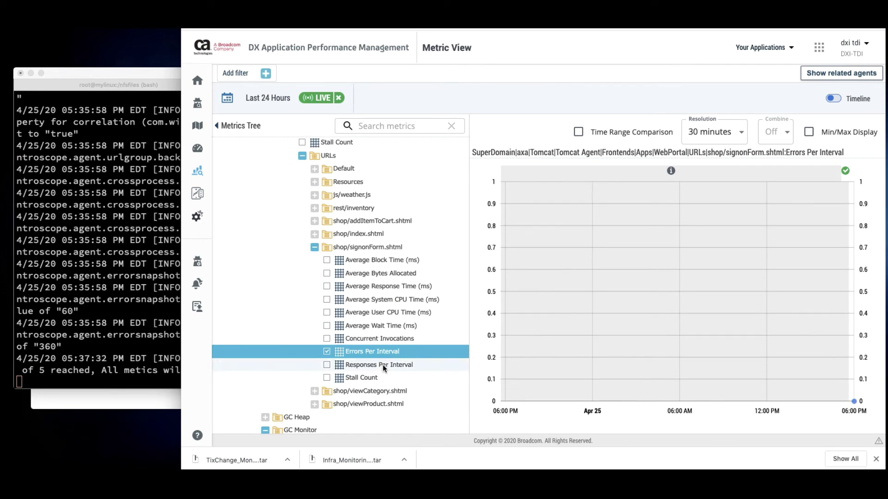
left_click(399, 314)
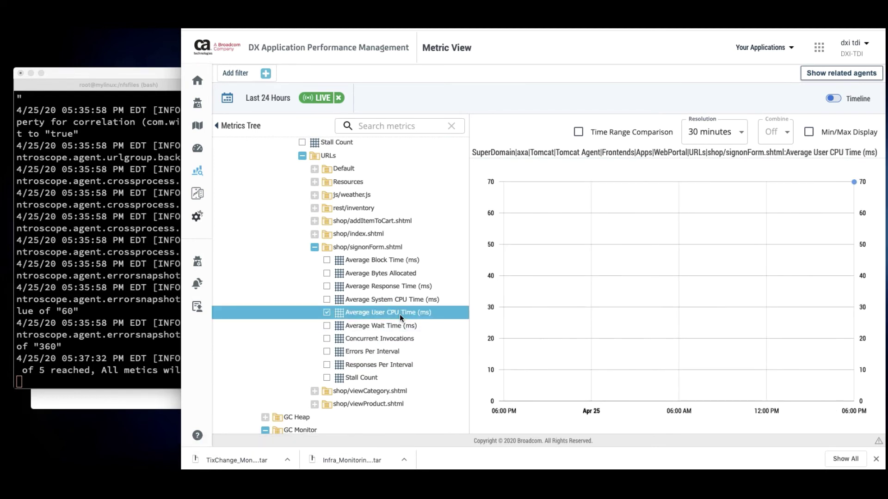
left_click(400, 299)
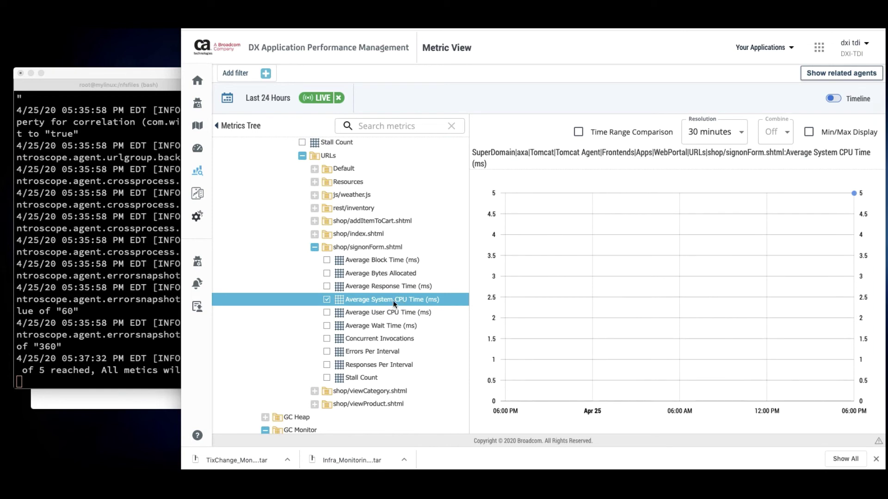
left_click(389, 260)
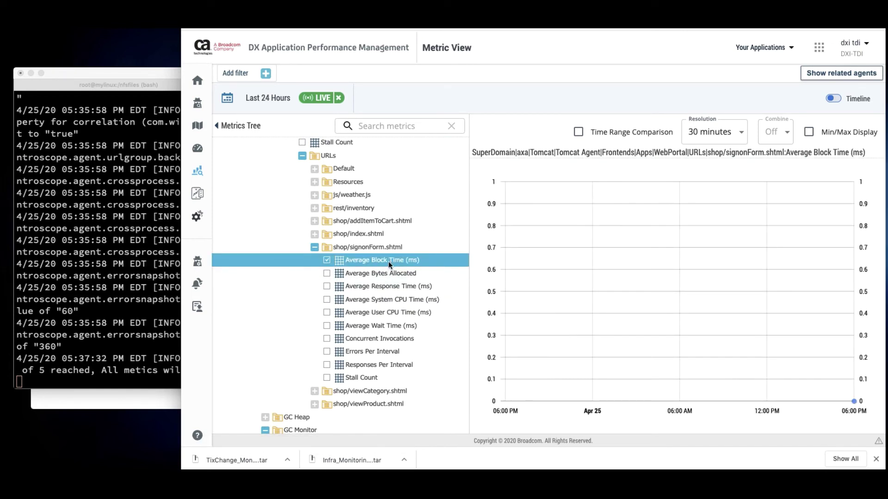
scroll(386, 263, "up", 8)
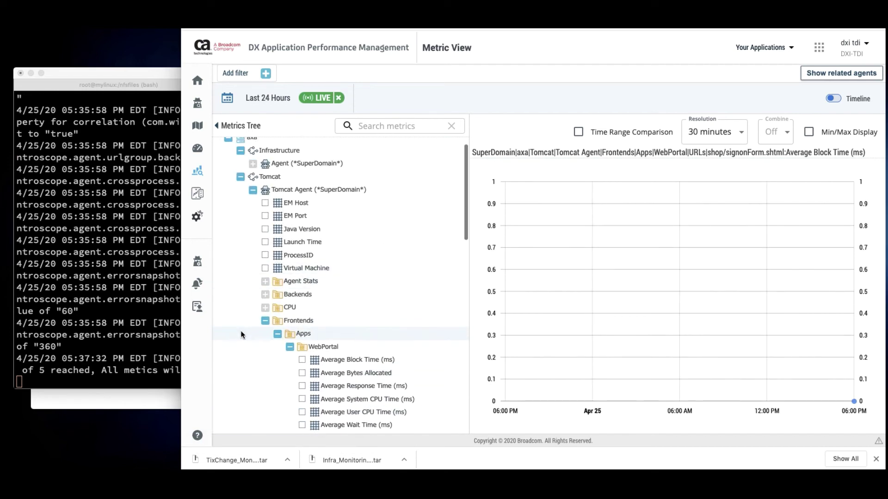
left_click(264, 322)
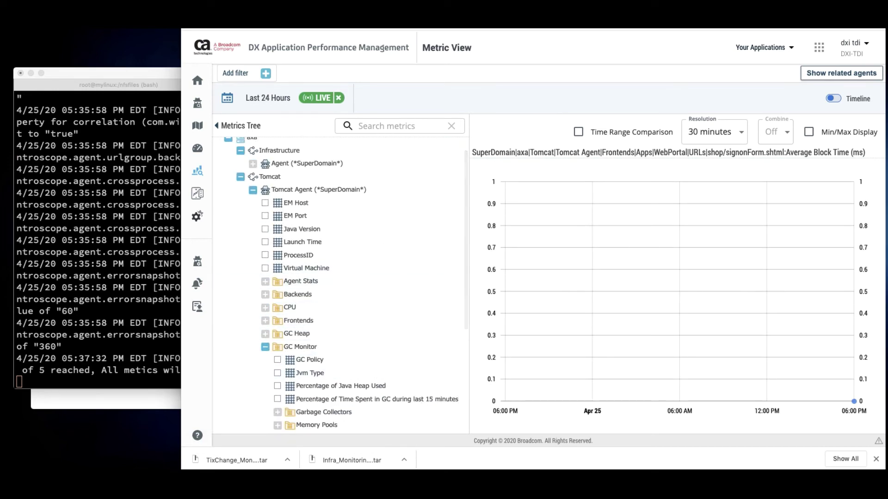
key("ctrl+Tab")
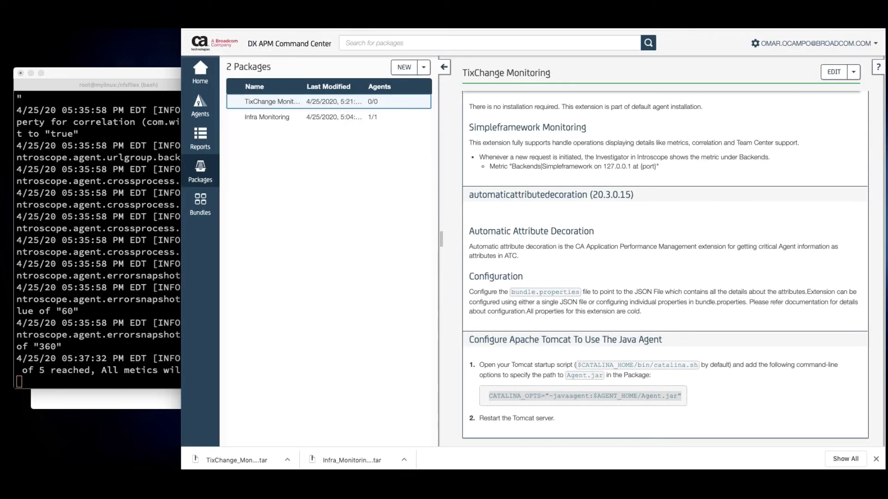
left_click(200, 108)
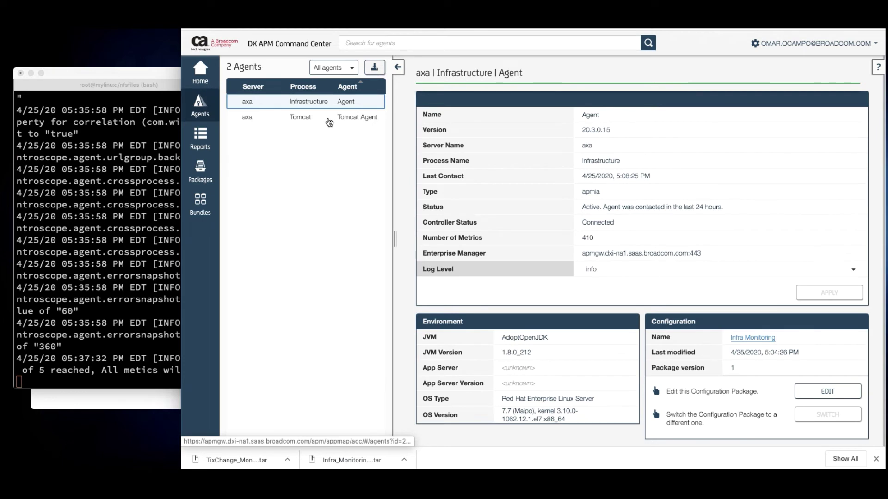
left_click(298, 121)
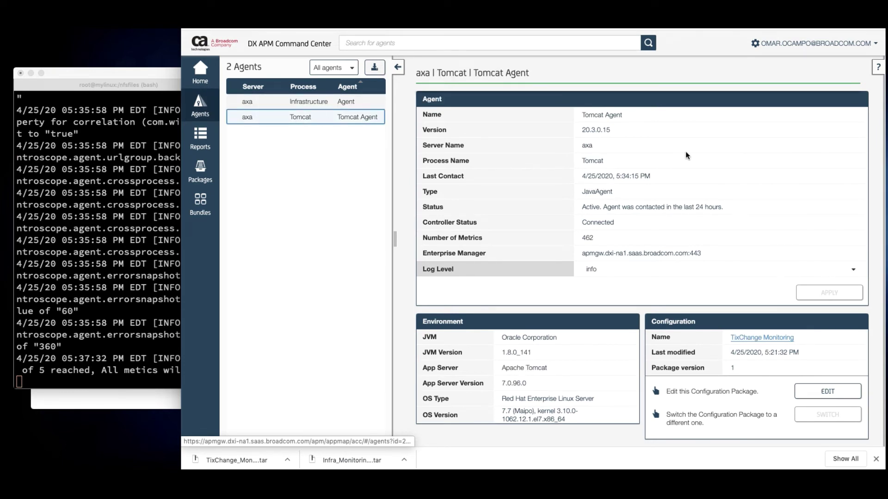
scroll(657, 184, "down", 1)
scroll(657, 184, "down", 1)
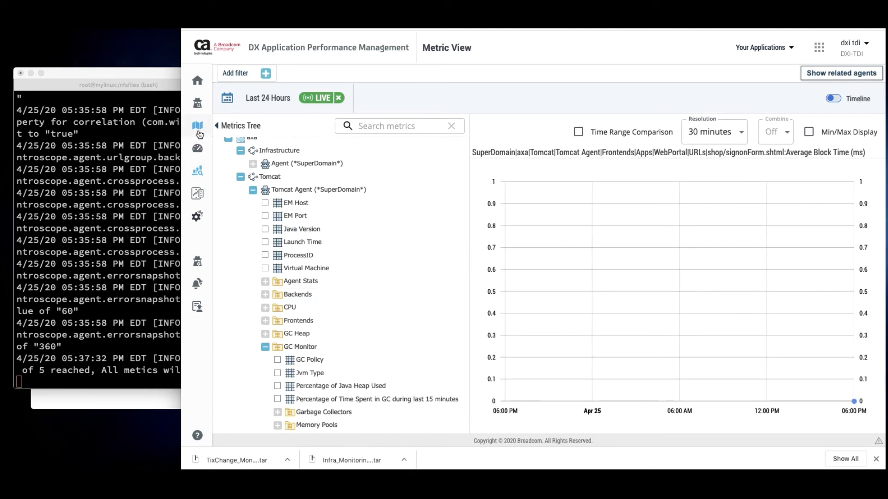
On the Map, expand WebPortal and its host down to the Tomcat agent's services
left_click(220, 129)
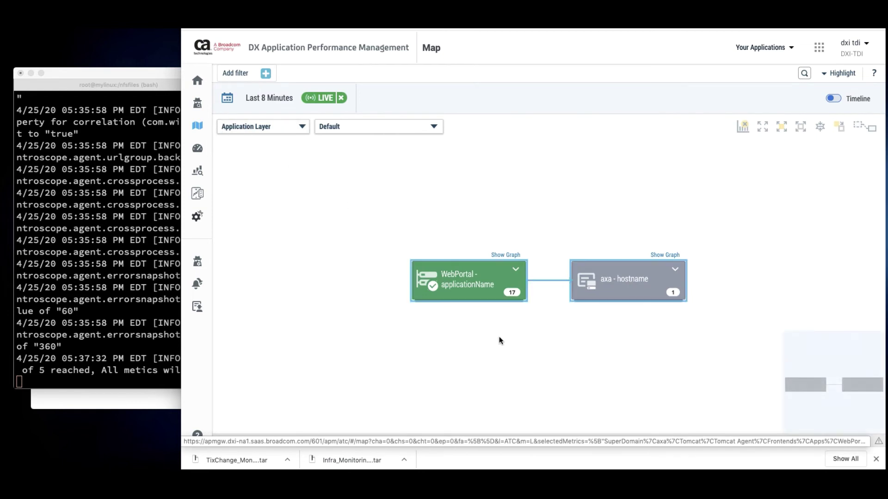
left_click(513, 274)
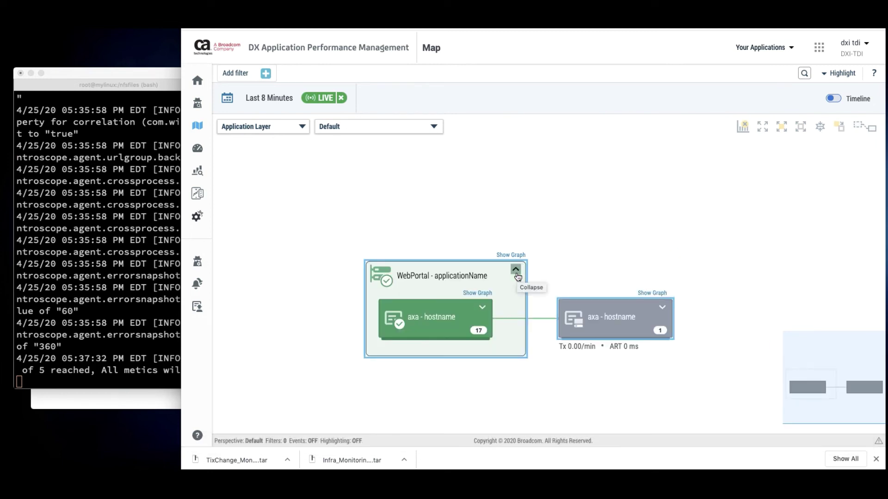
left_click(485, 308)
left_click(452, 346)
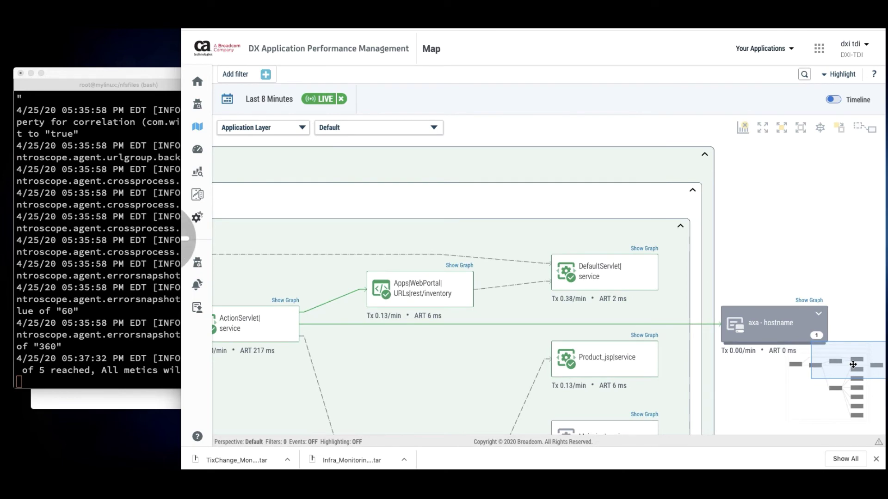
Collapse the axa|Tomcat|Tomcat Agent group into a single node
scroll(853, 365, "down", 3)
left_click_drag(853, 364, 839, 376)
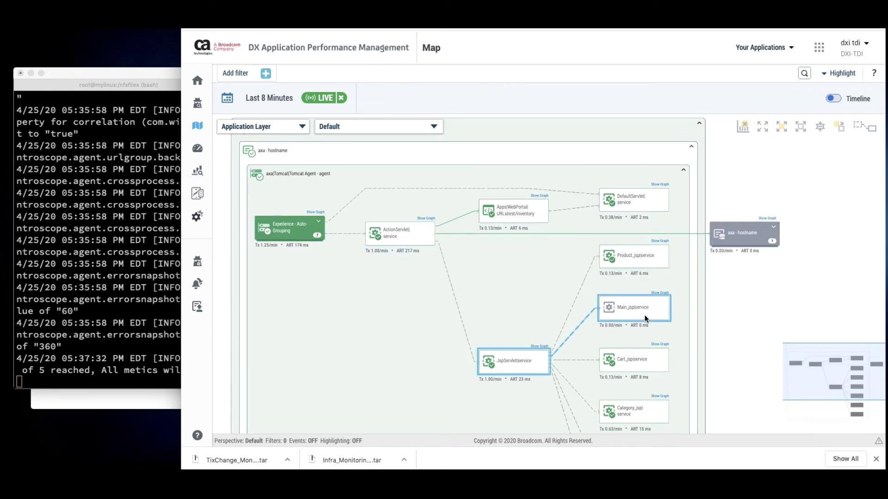
scroll(645, 318, "down", 4)
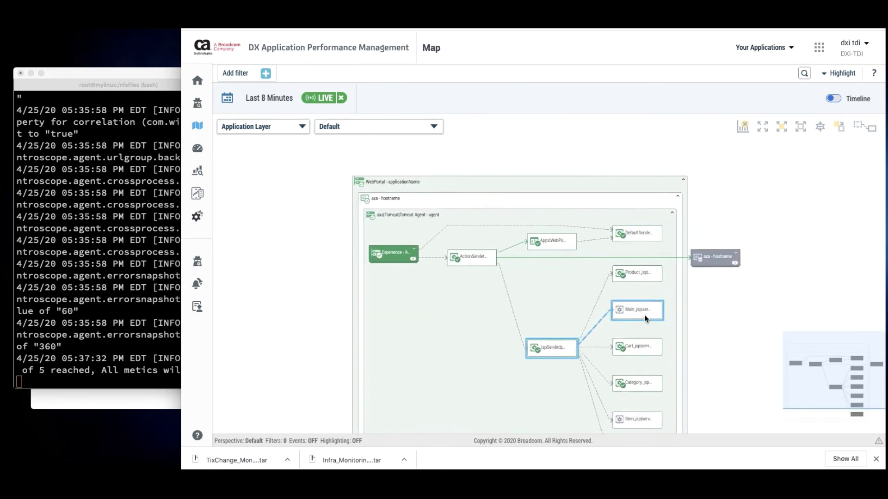
left_click(671, 212)
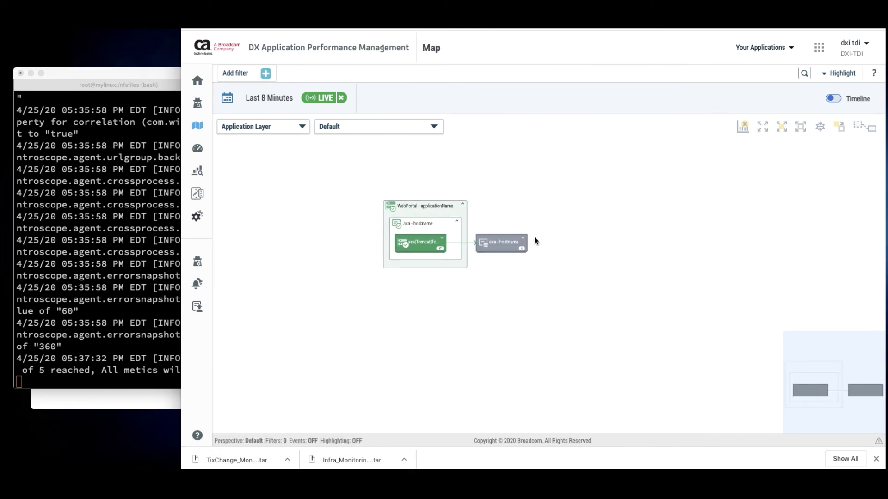
Reveal the jtixchange on localhost-3306 MySQL database under the axa host and review its Blame Point charts
left_click(522, 238)
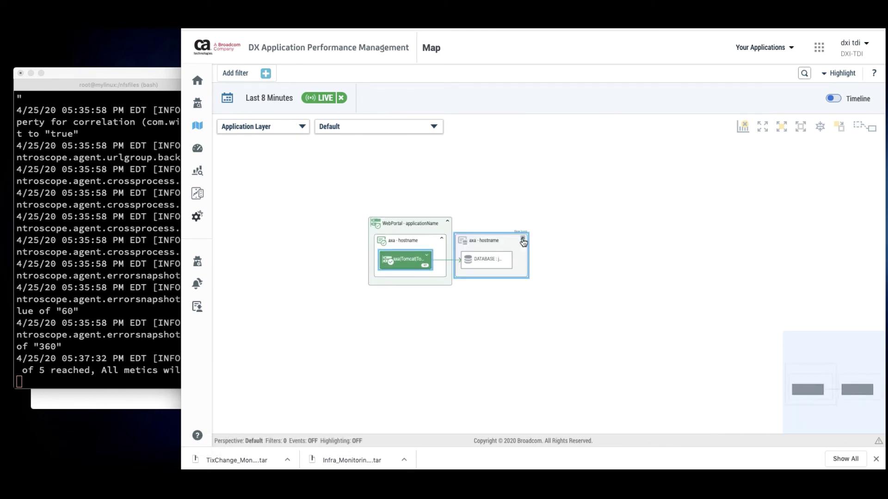
left_click(490, 257)
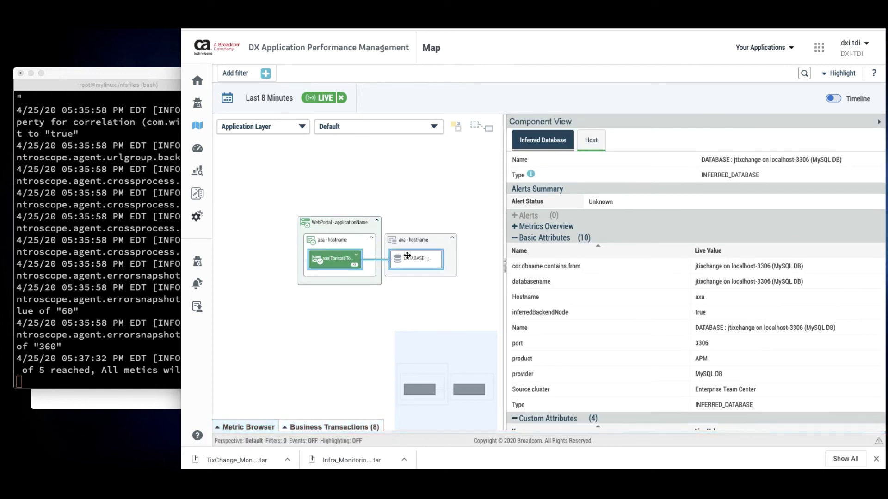
left_click(557, 227)
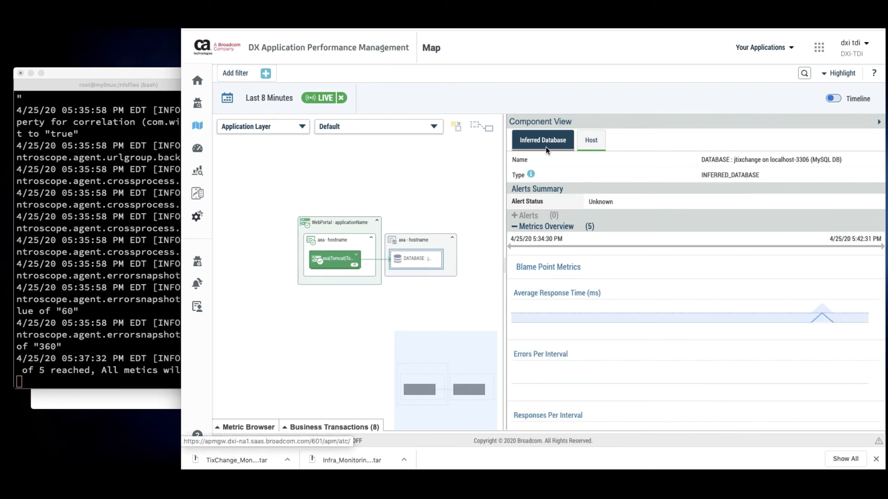
mouse_move(626, 312)
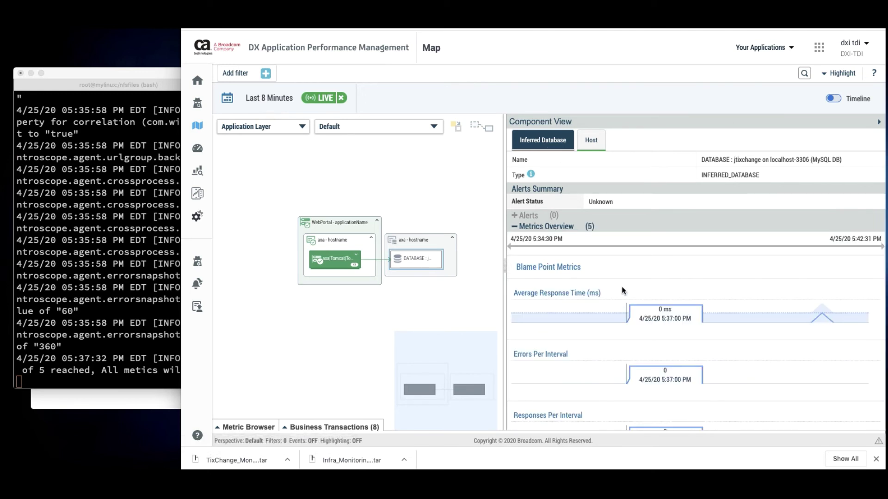
scroll(655, 315, "down", 3)
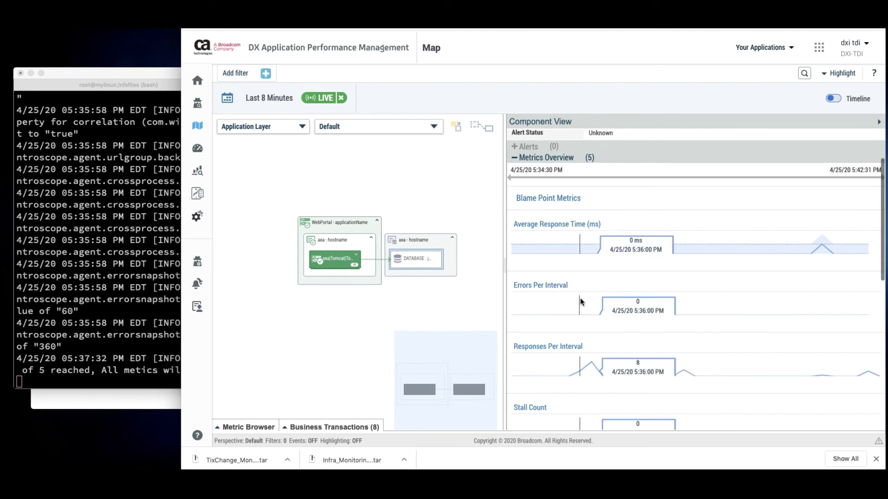
scroll(581, 301, "down", 5)
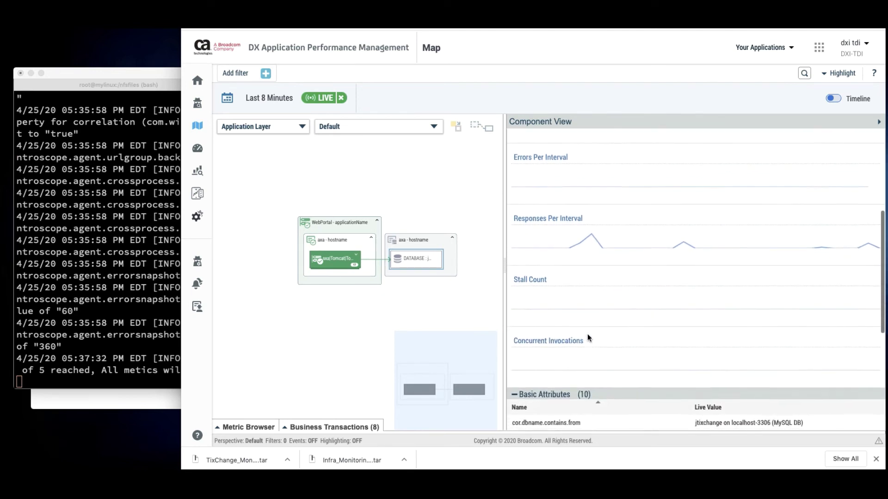
scroll(588, 337, "up", 8)
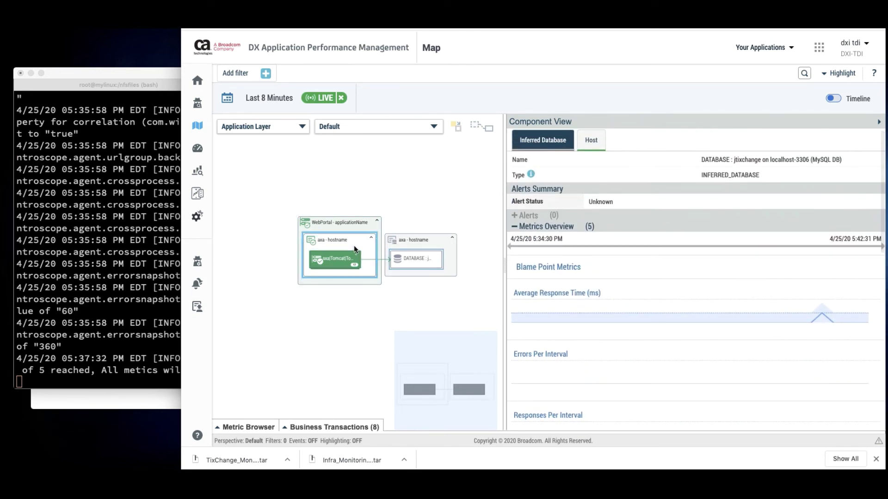
Show the axa|Tomcat node's WebPortal application details: 17 nodes, 1 backend call, and 4 OK alerts
left_click(344, 260)
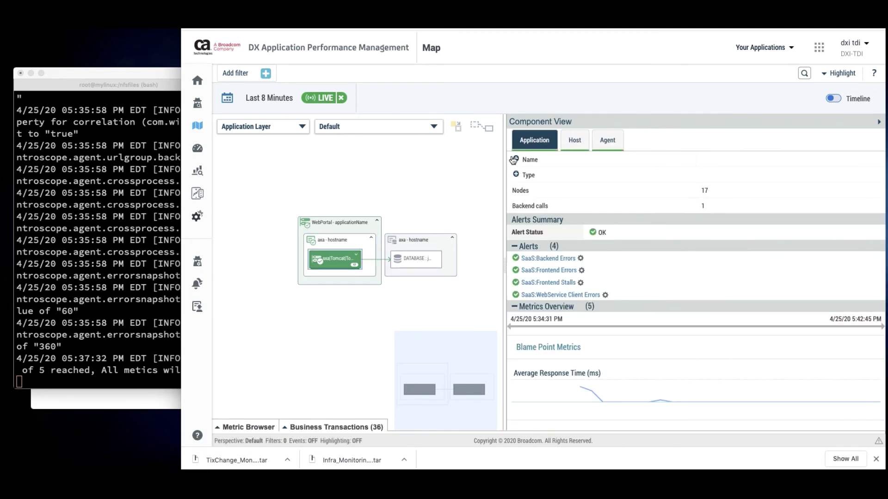
scroll(651, 305, "down", 3)
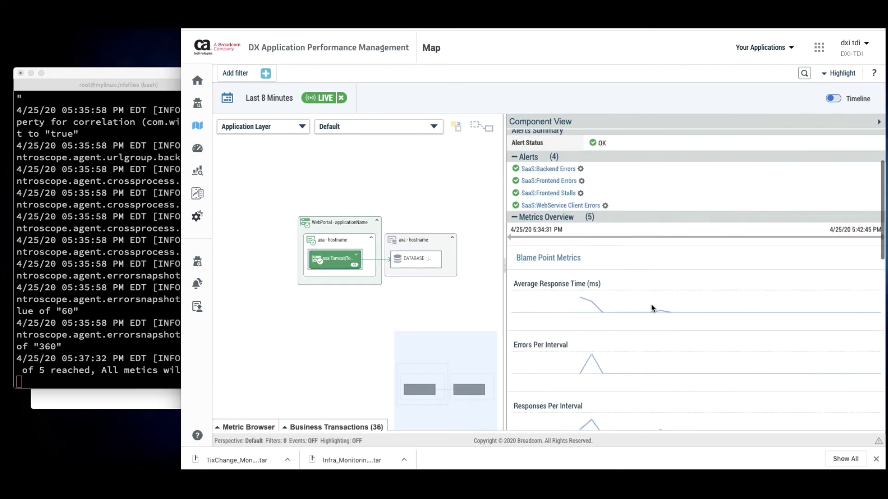
scroll(625, 293, "down", 2)
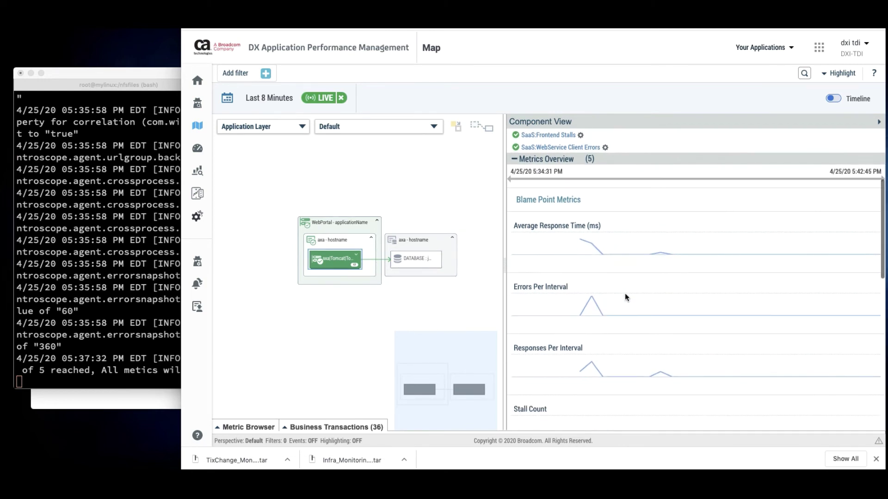
scroll(625, 296, "down", 2)
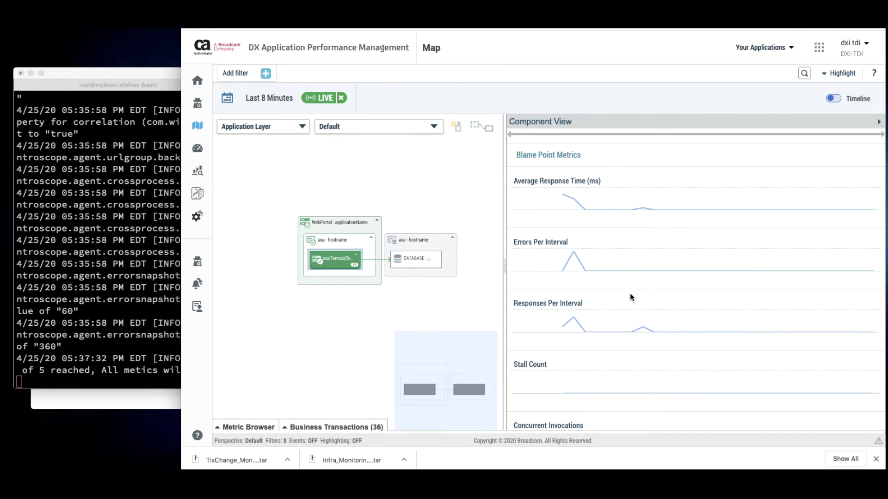
scroll(629, 294, "down", 1)
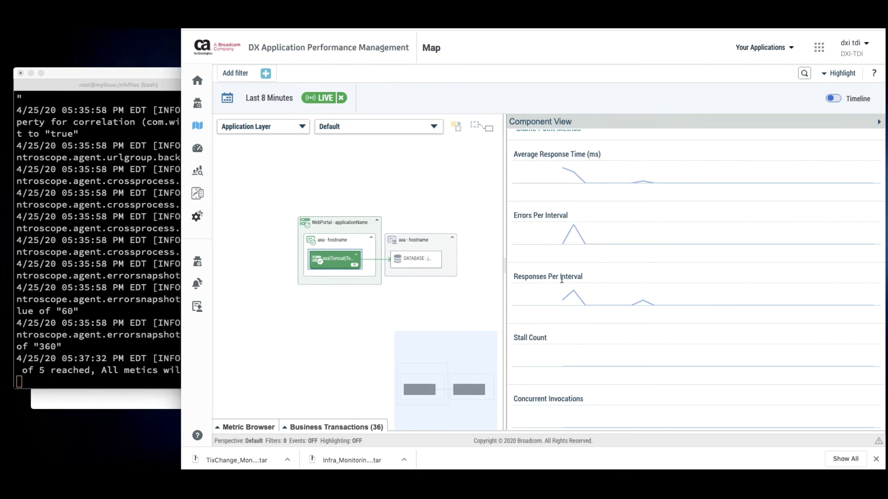
mouse_move(584, 291)
scroll(661, 335, "down", 2)
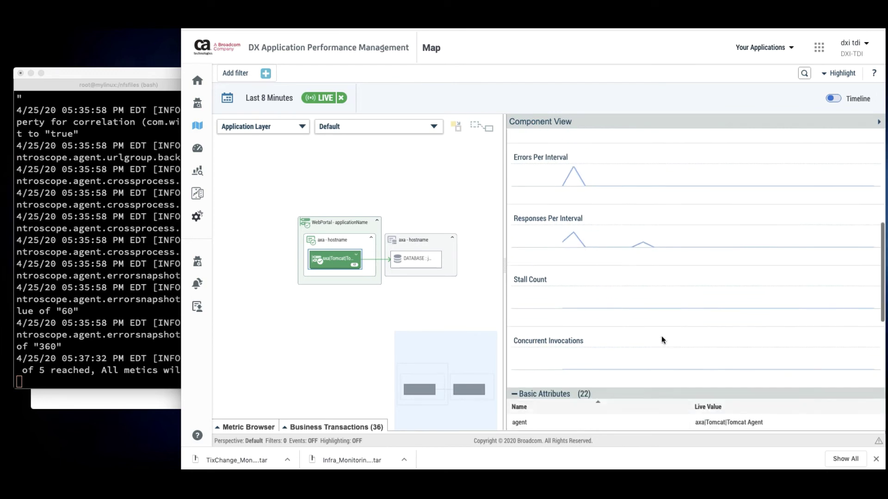
scroll(661, 335, "up", 5)
scroll(661, 336, "up", 3)
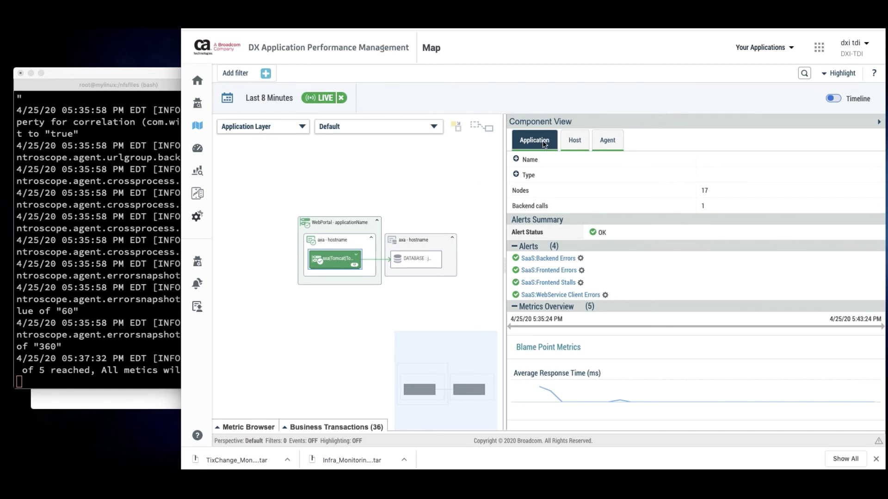
Show host axa.home.com's details: 4 OK alerts and 61 metrics including CPU TotalUserPercent
left_click(575, 144)
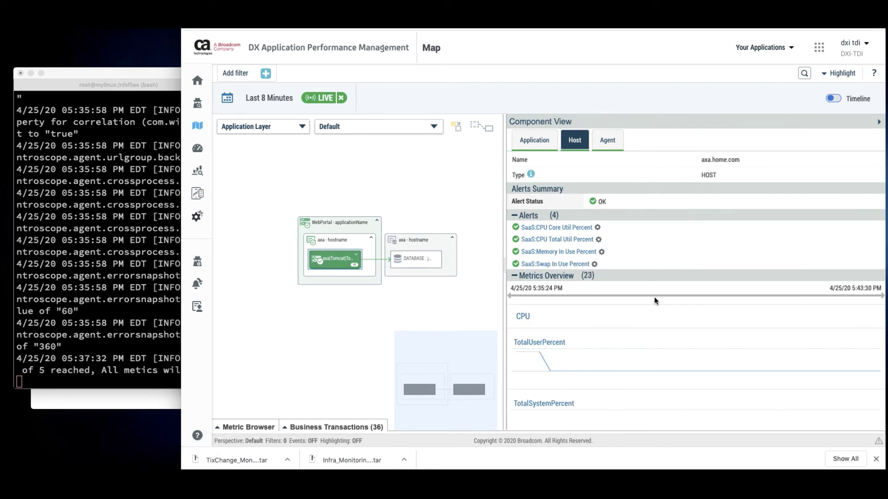
scroll(639, 331, "down", 5)
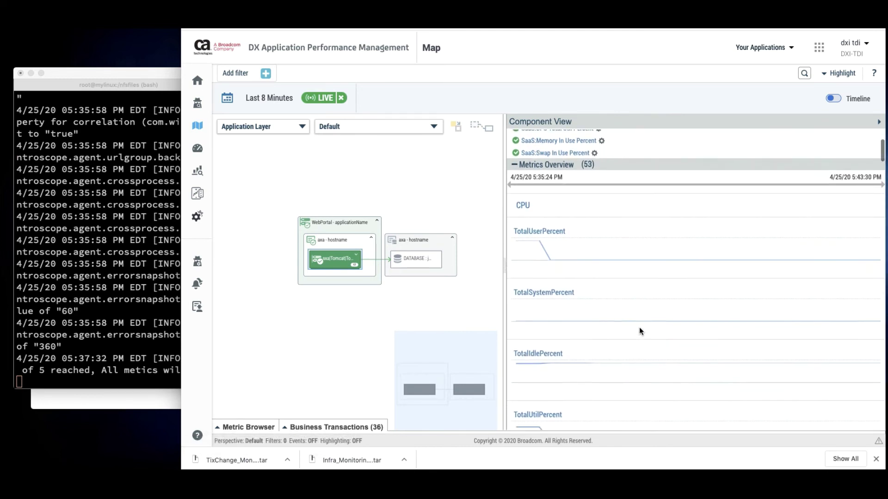
scroll(640, 331, "up", 5)
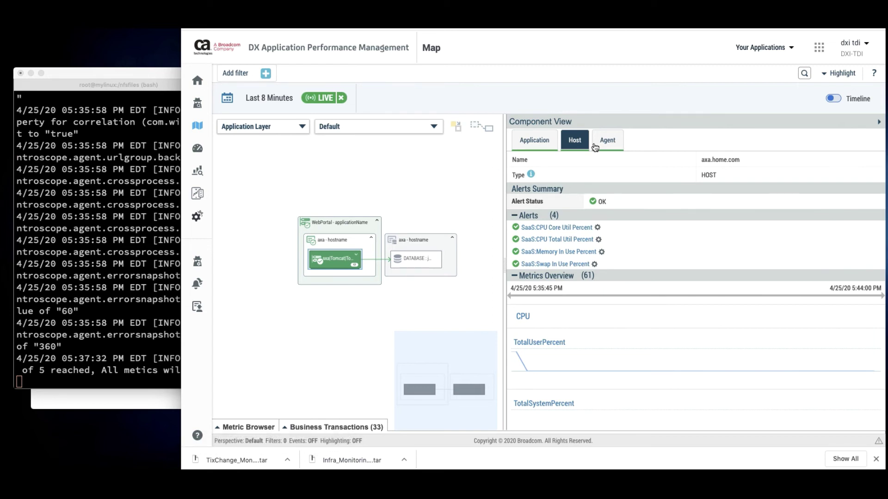
left_click(542, 143)
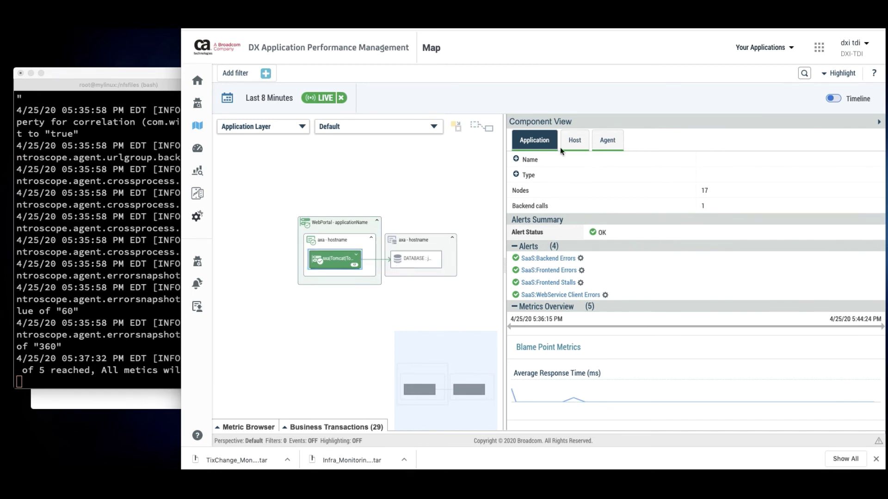
left_click(574, 142)
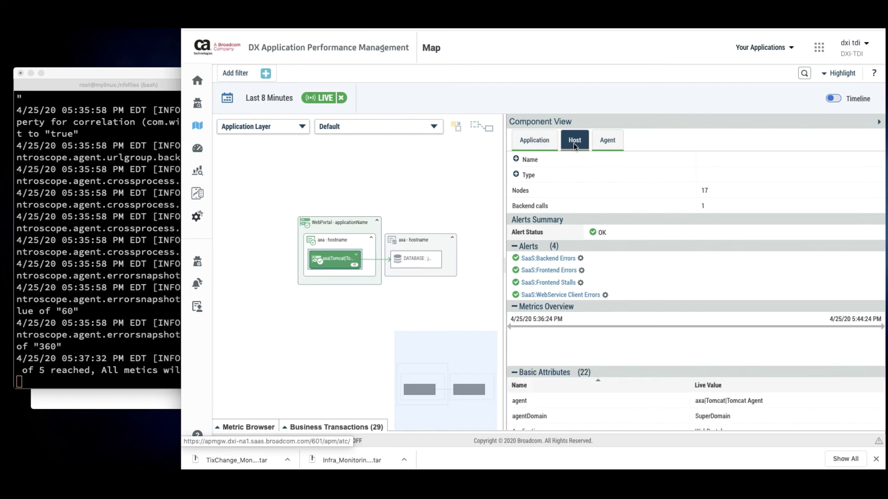
left_click(541, 144)
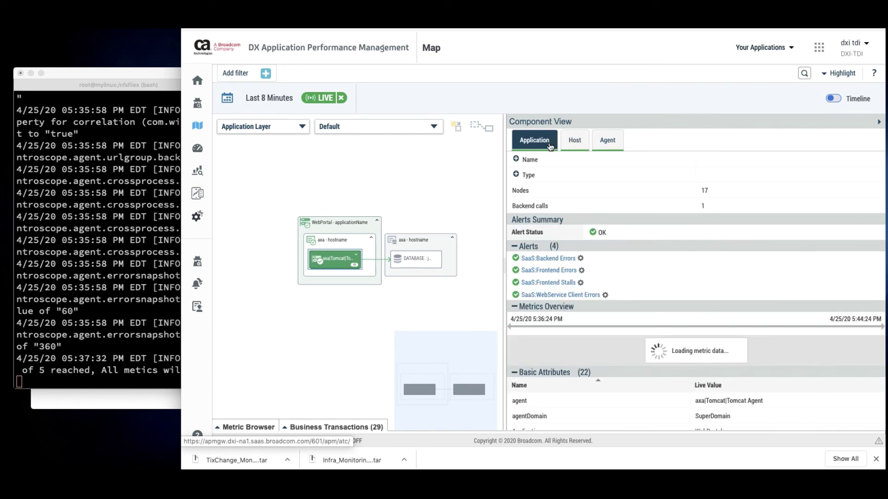
left_click(580, 145)
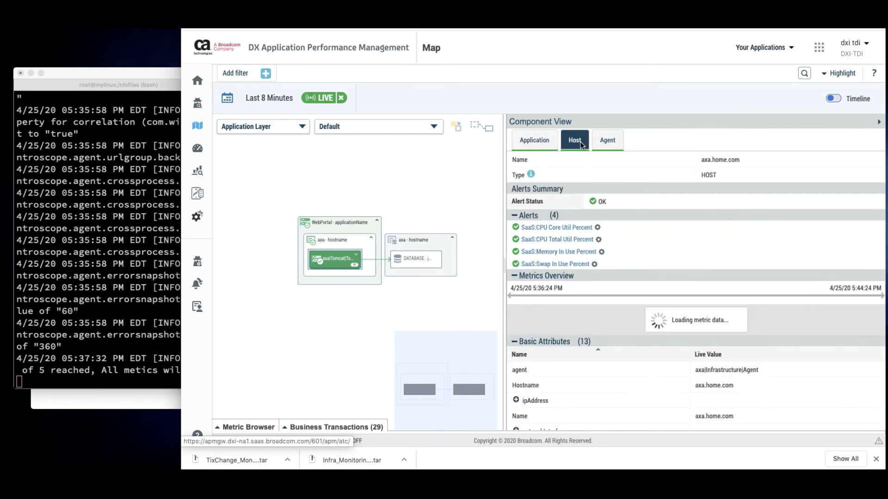
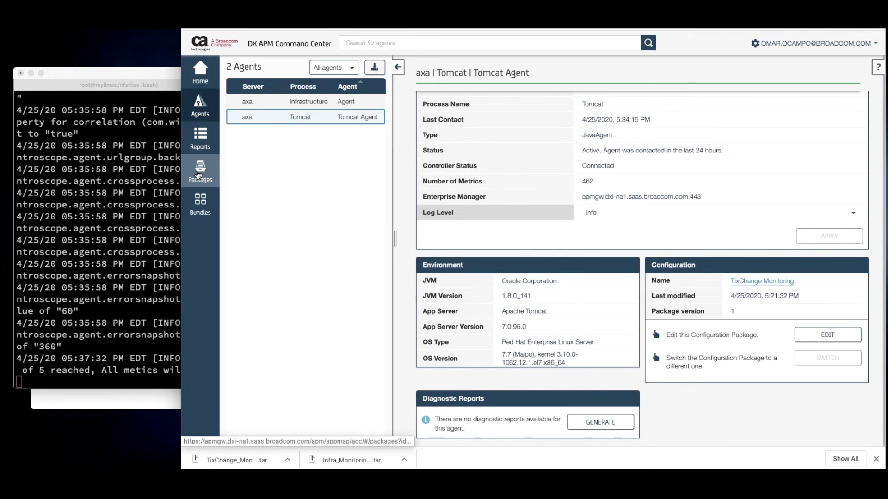
Open TixChange Monitoring from Packages and review its version 1 details: agent 20.3.0.15 for Tomcat
left_click(198, 175)
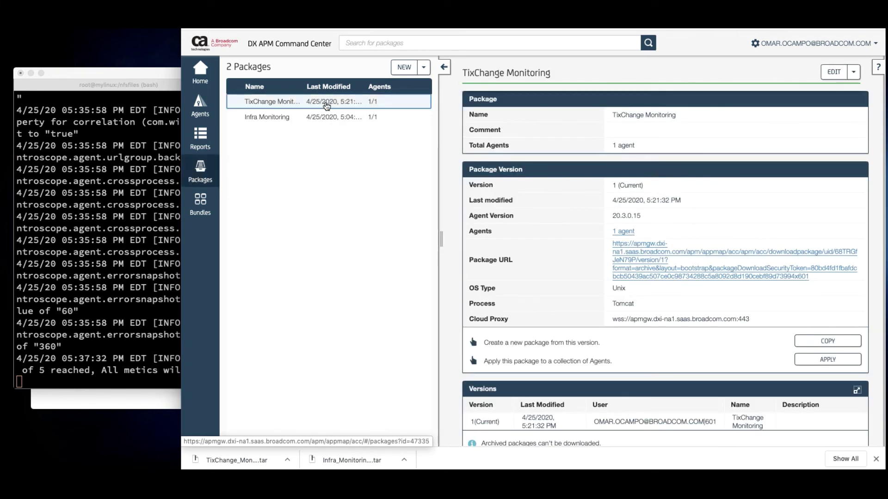
scroll(707, 207, "down", 2)
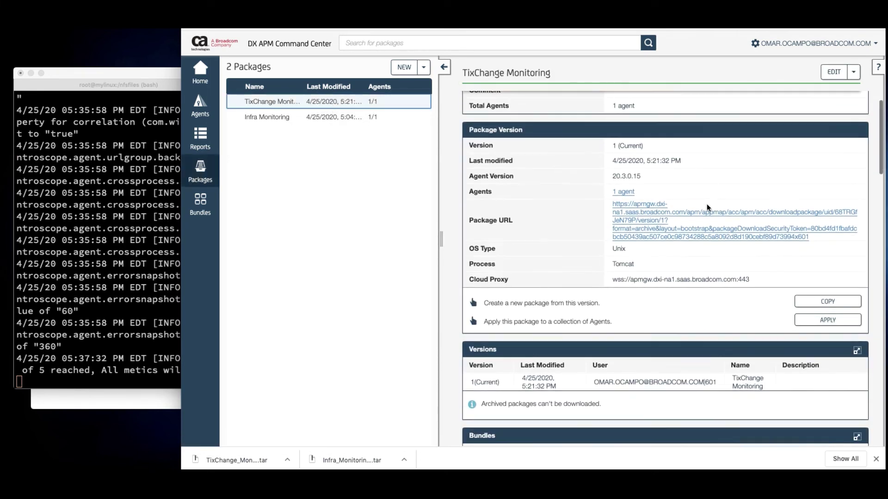
scroll(707, 225, "down", 2)
scroll(710, 223, "up", 3)
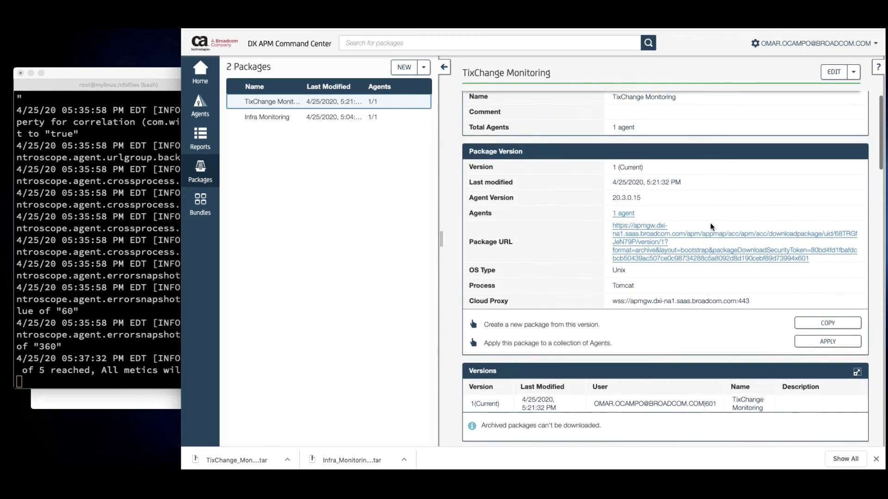
Edit the TixChange Monitoring package, keeping agent version 20.3.0.15 and the existing cloud proxy address
left_click(836, 77)
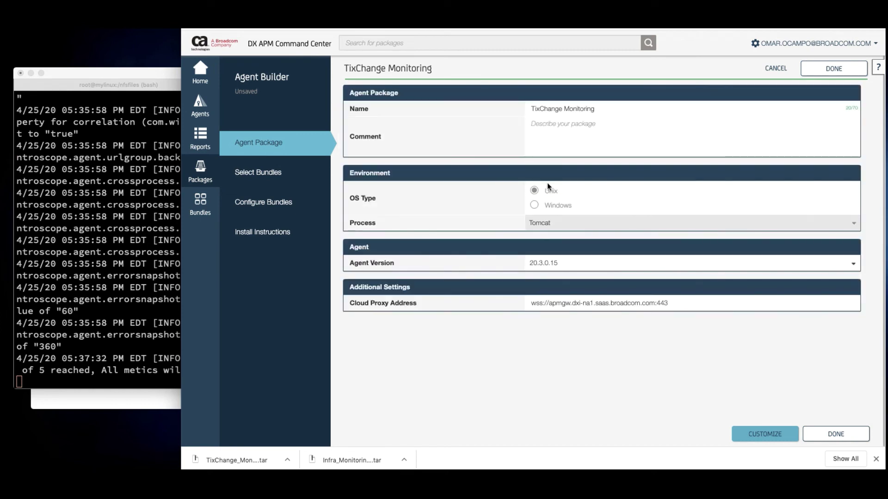
left_click(596, 263)
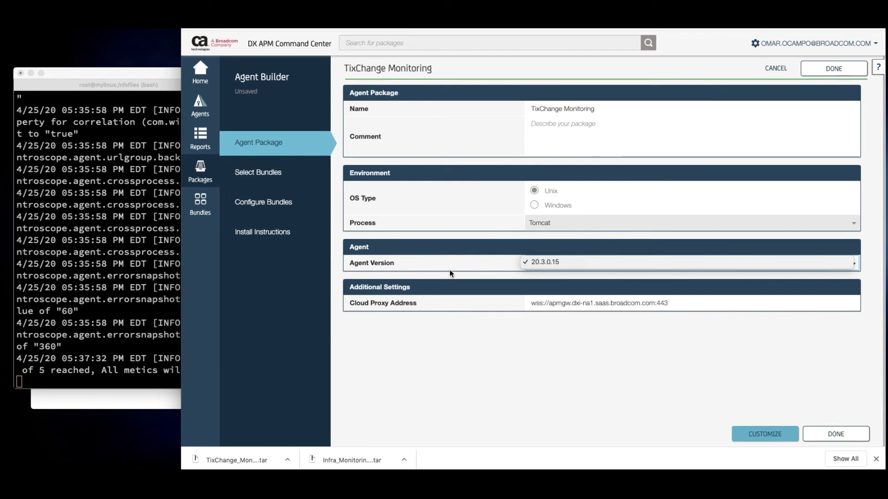
left_click(588, 410)
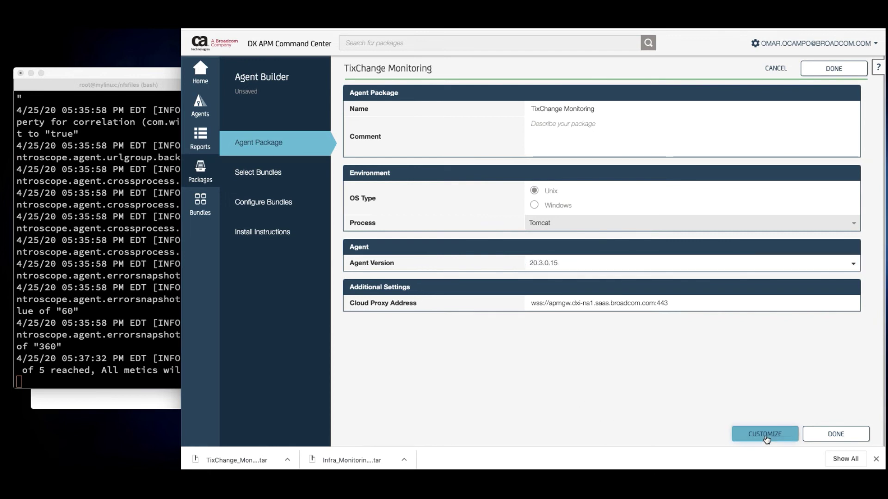
left_click(601, 301)
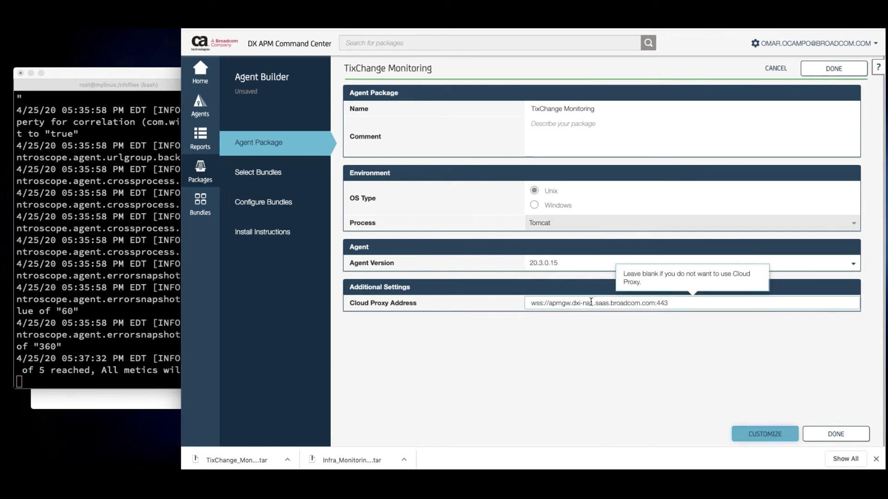
left_click(550, 287)
Save the package settings and browse the list of available bundles
left_click(736, 439)
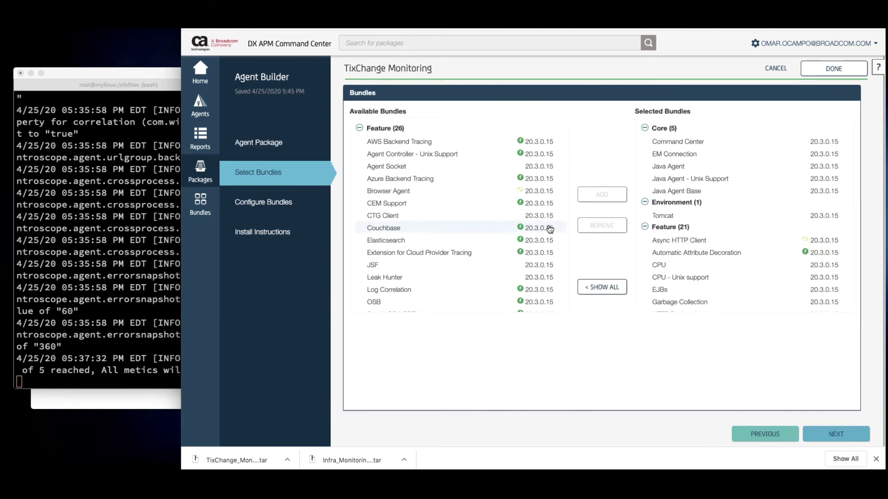
scroll(506, 222, "down", 5)
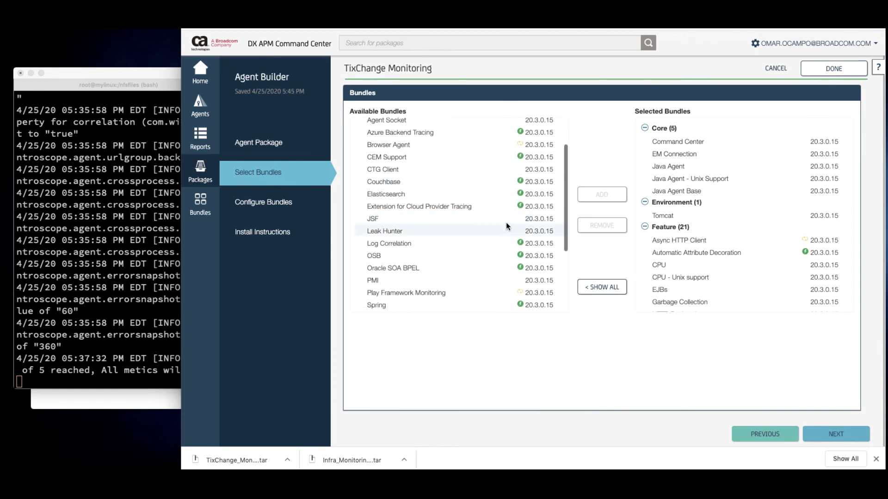
scroll(505, 233, "down", 2)
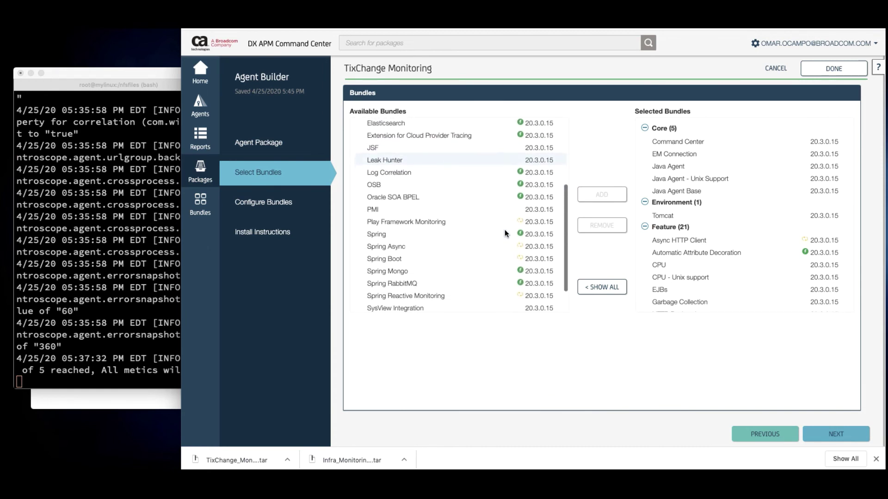
scroll(505, 233, "down", 2)
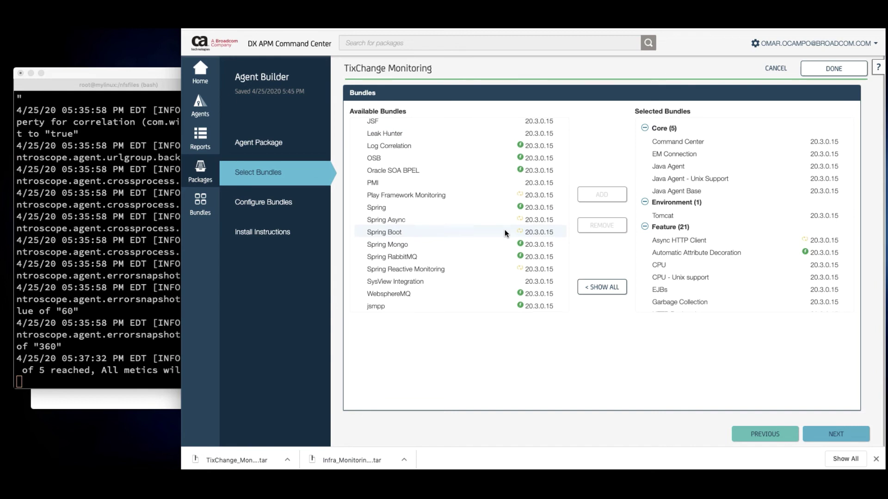
scroll(503, 229, "down", 1)
scroll(504, 229, "up", 4)
scroll(504, 230, "up", 2)
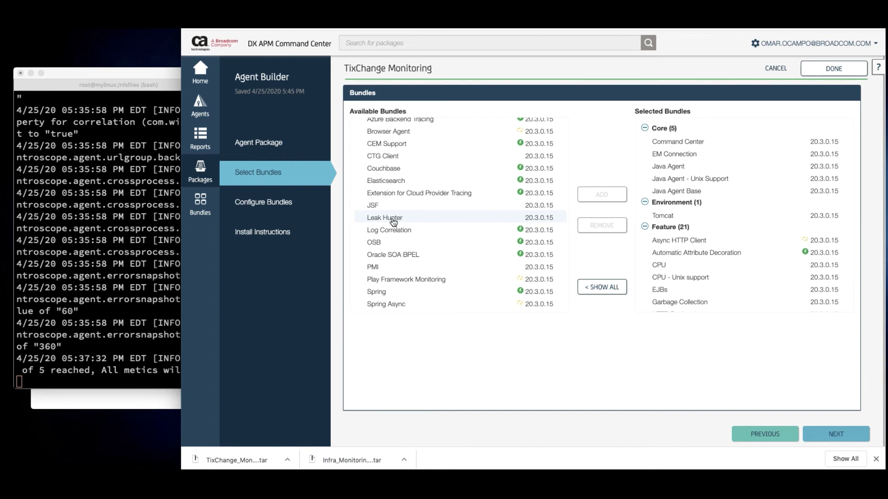
Add the Leak Hunter bundle, bringing Feature bundles to 22, and proceed to Configure Bundles
left_click(393, 221)
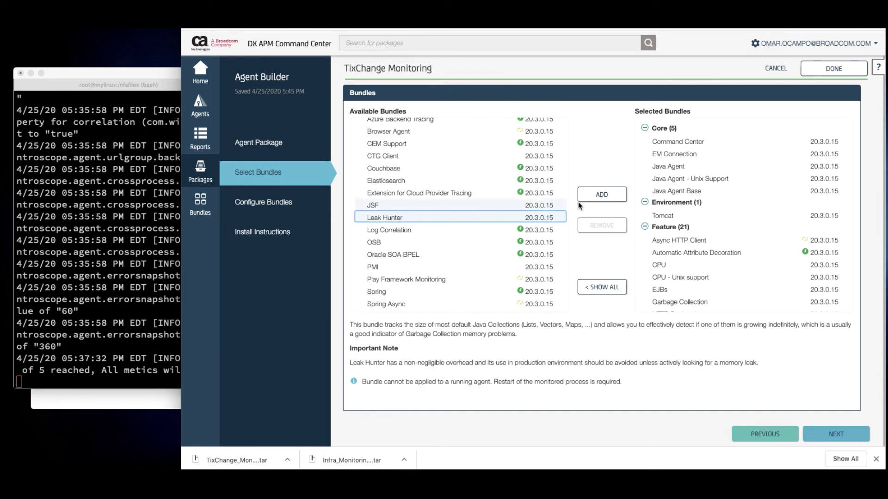
left_click(594, 199)
scroll(787, 233, "down", 2)
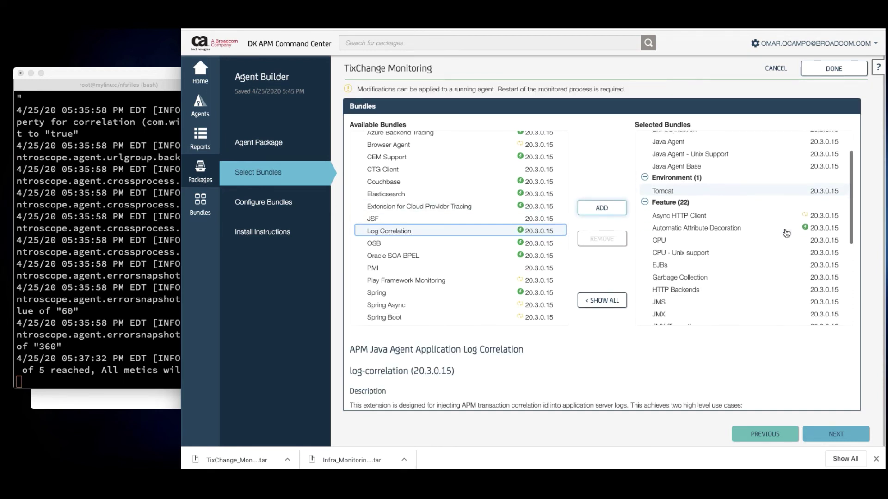
left_click(840, 438)
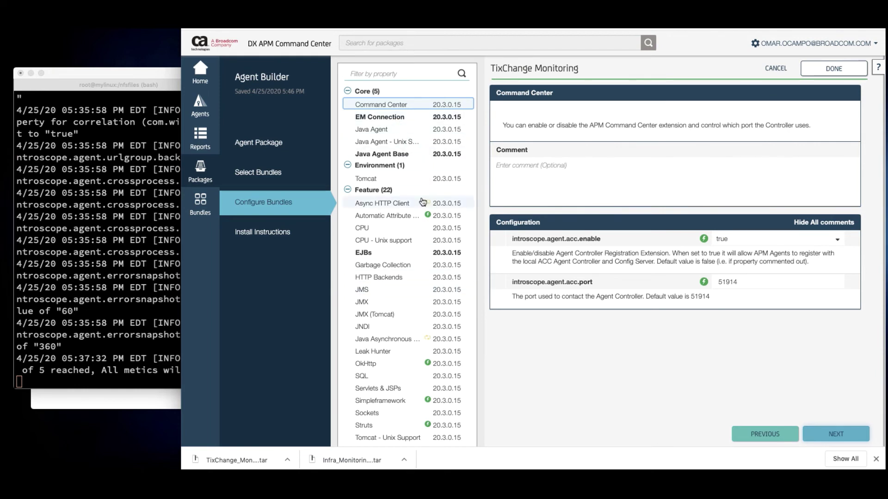
In the Leak Hunter bundle, set introscope.agent.leakhunter.enable to true and leave other properties at defaults
scroll(423, 201, "down", 1)
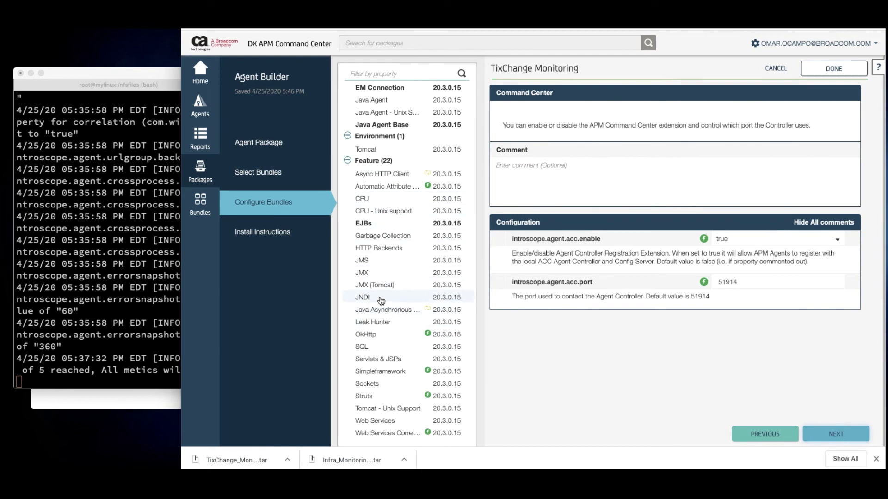
left_click(376, 324)
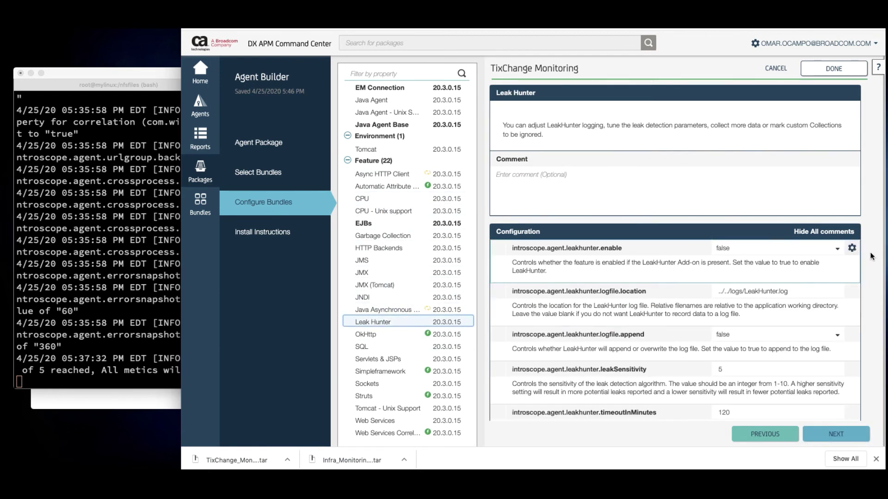
scroll(793, 252, "down", 1)
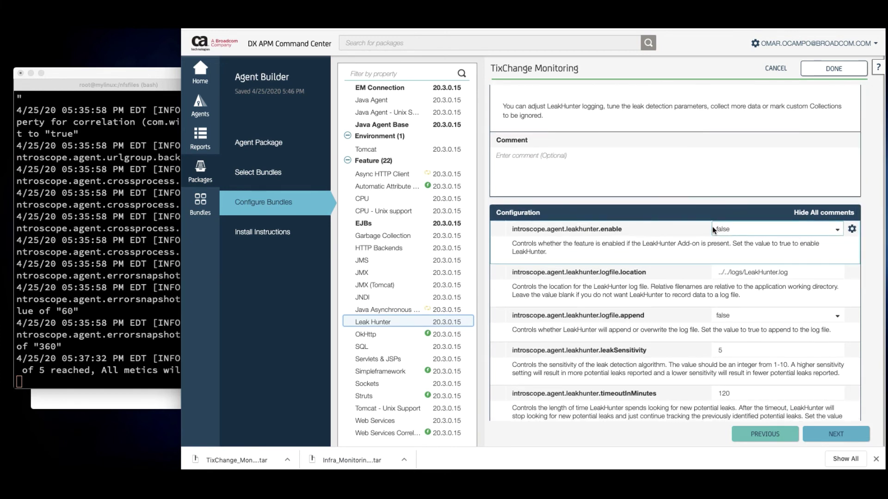
scroll(712, 229, "up", 1)
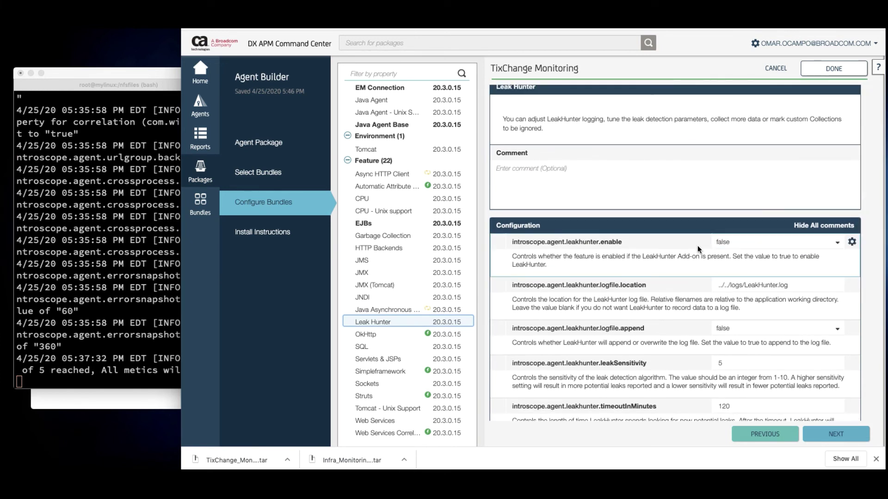
left_click(776, 243)
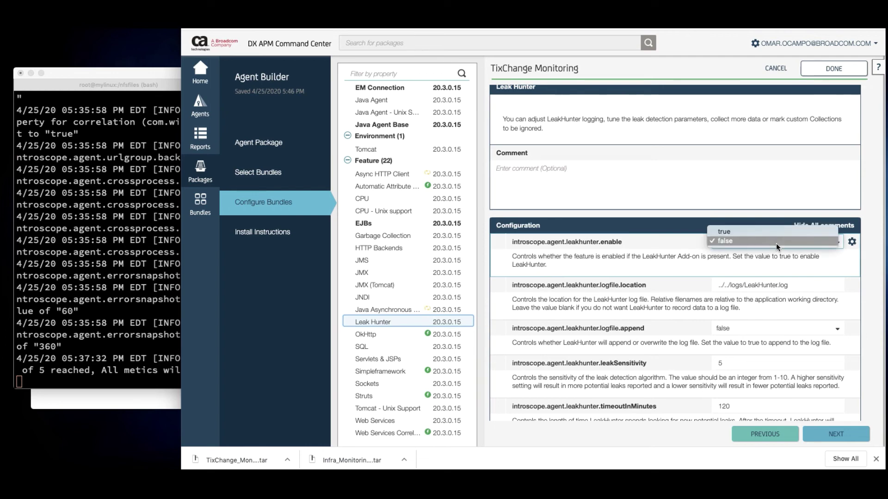
left_click(734, 232)
scroll(639, 311, "down", 2)
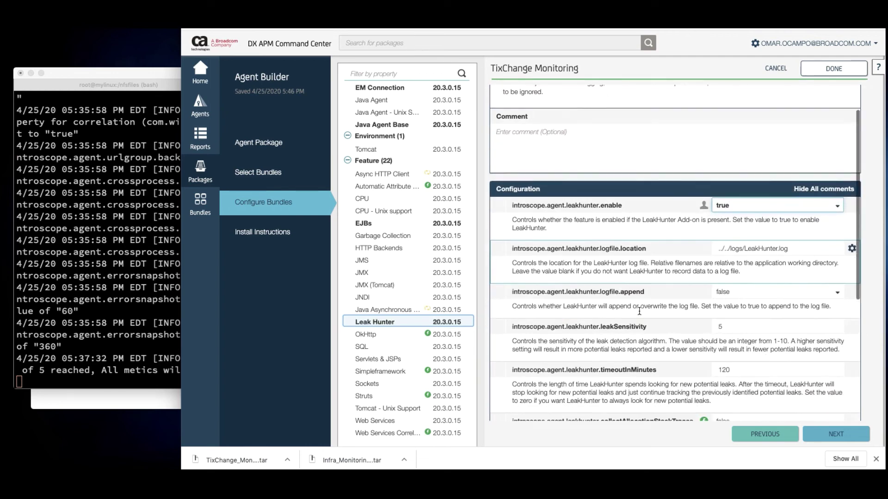
scroll(639, 311, "down", 5)
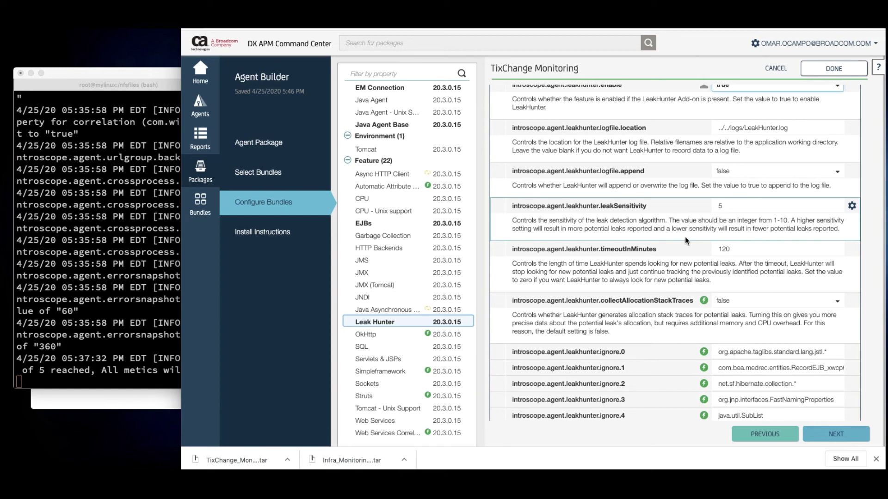
scroll(670, 250, "down", 4)
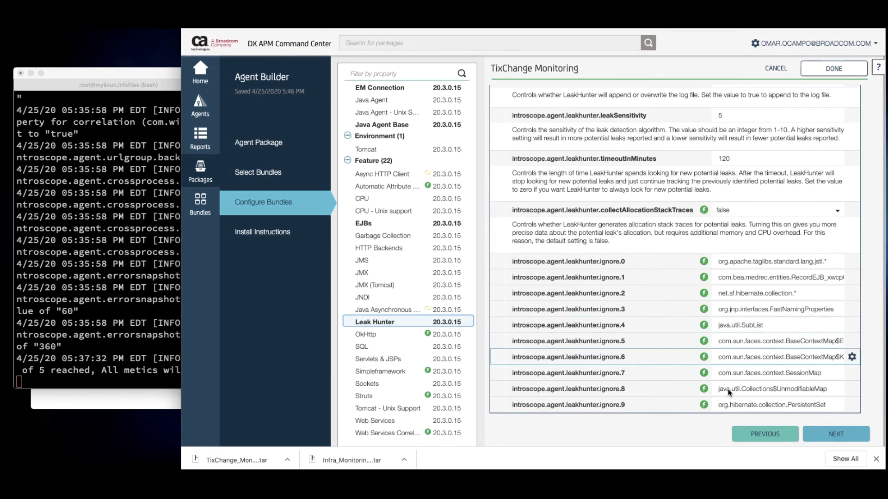
Review the install instructions and save the edited TixChange Monitoring package as version 2
left_click(837, 435)
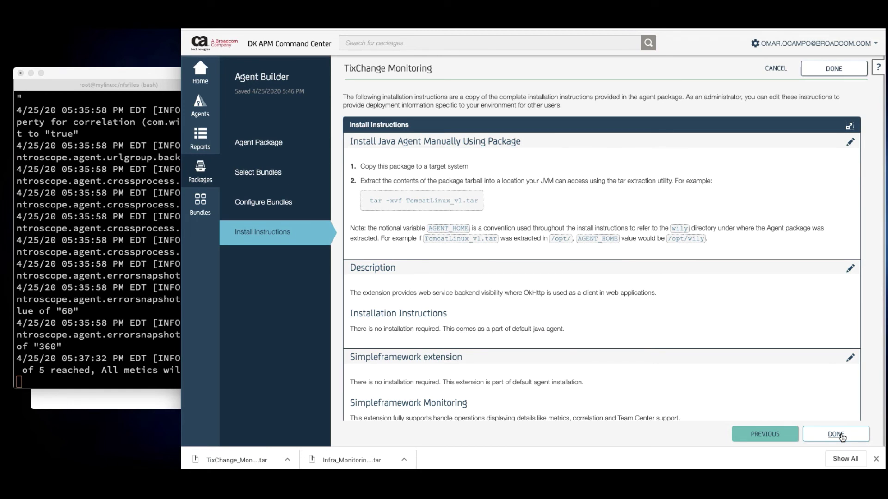
scroll(786, 325, "down", 5)
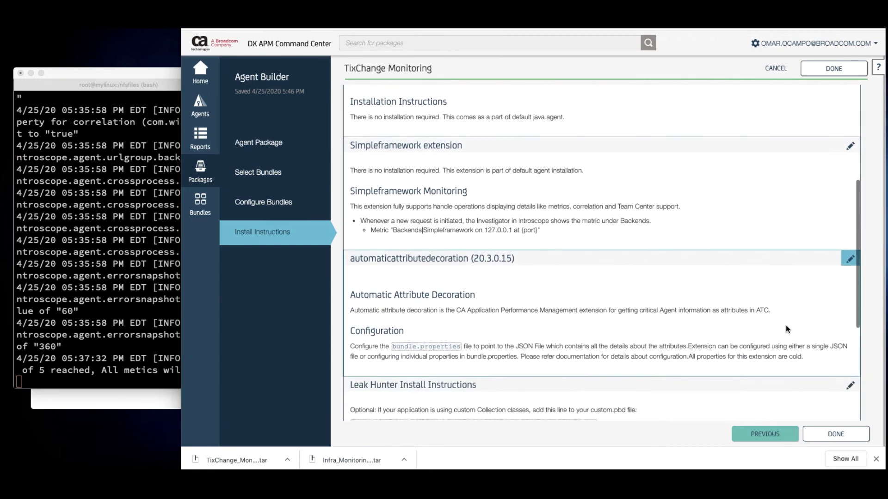
scroll(786, 326, "down", 3)
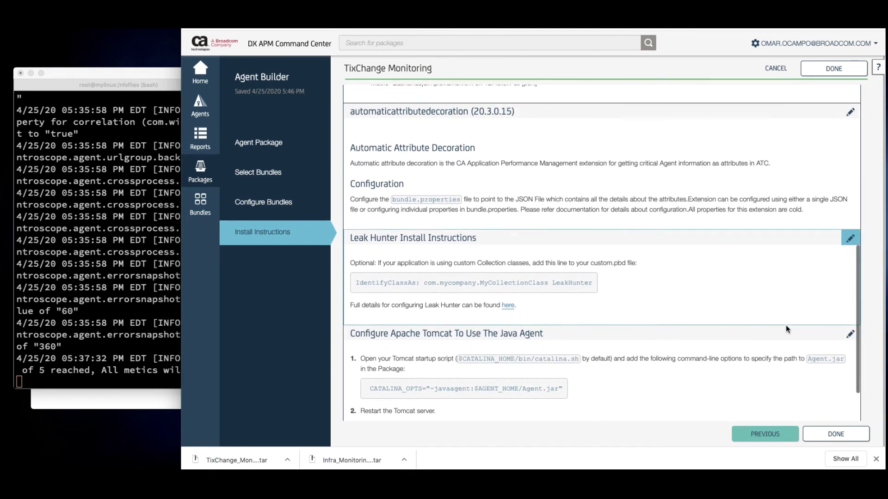
scroll(786, 325, "down", 1)
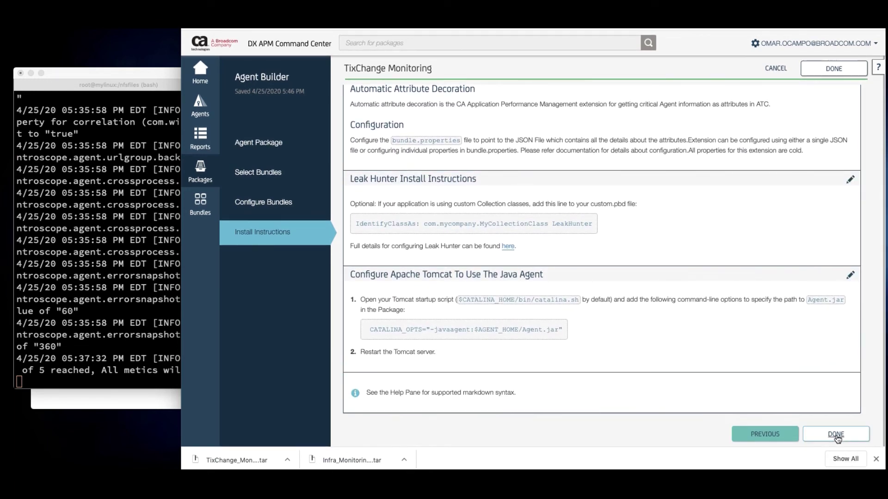
left_click(835, 435)
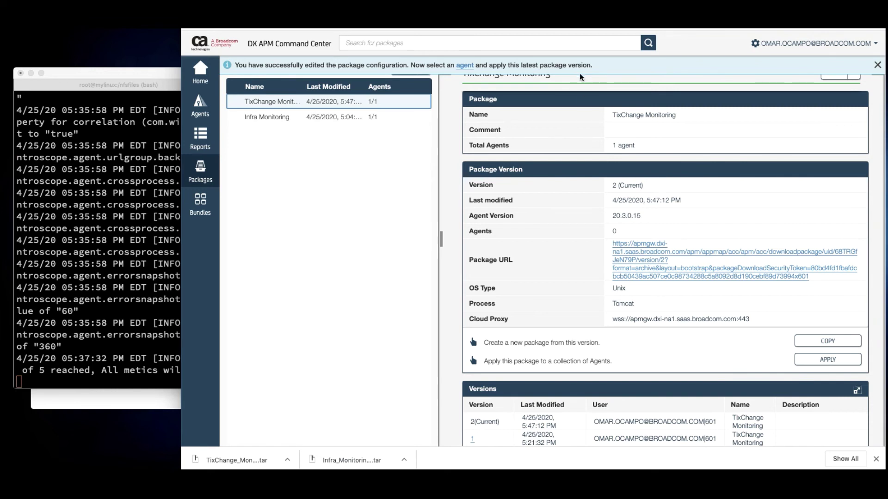
Open the Tomcat agent's details from the agents that can use this package
left_click(464, 66)
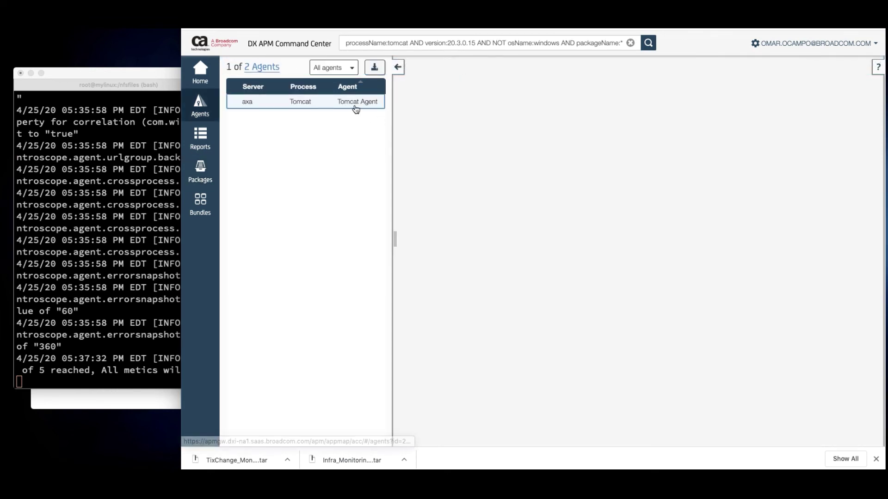
left_click(354, 102)
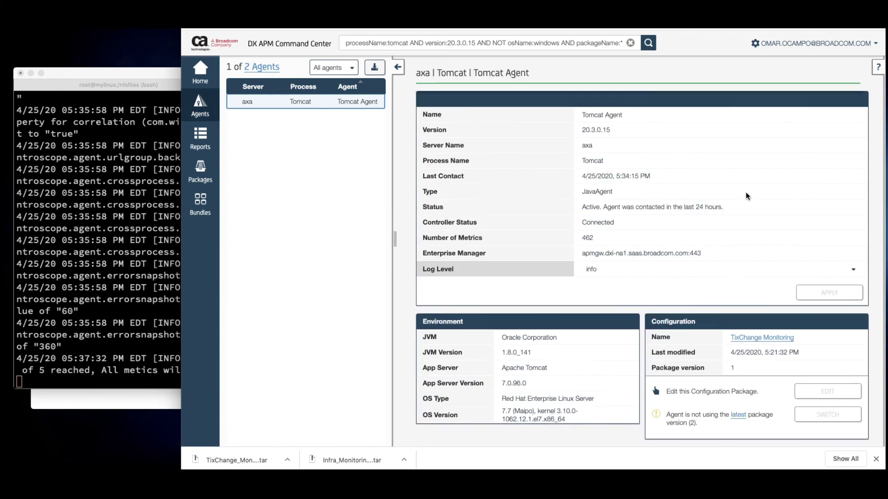
scroll(745, 194, "down", 2)
scroll(664, 175, "up", 2)
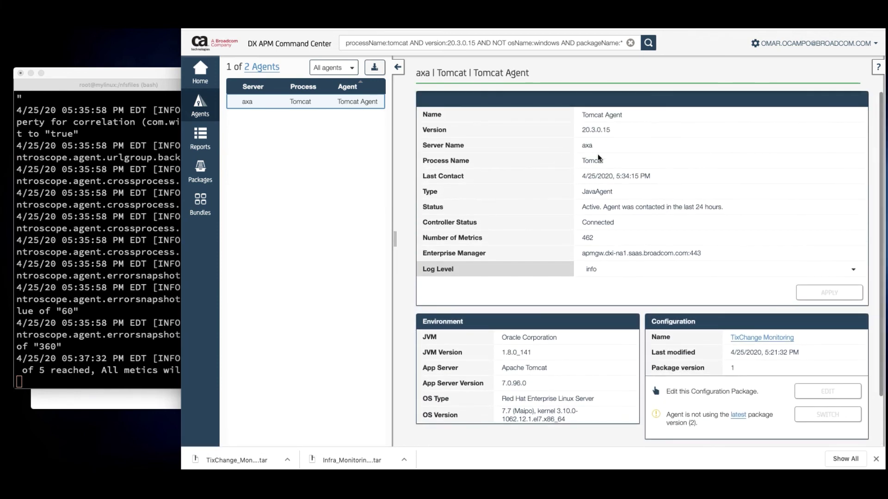
scroll(597, 153, "down", 1)
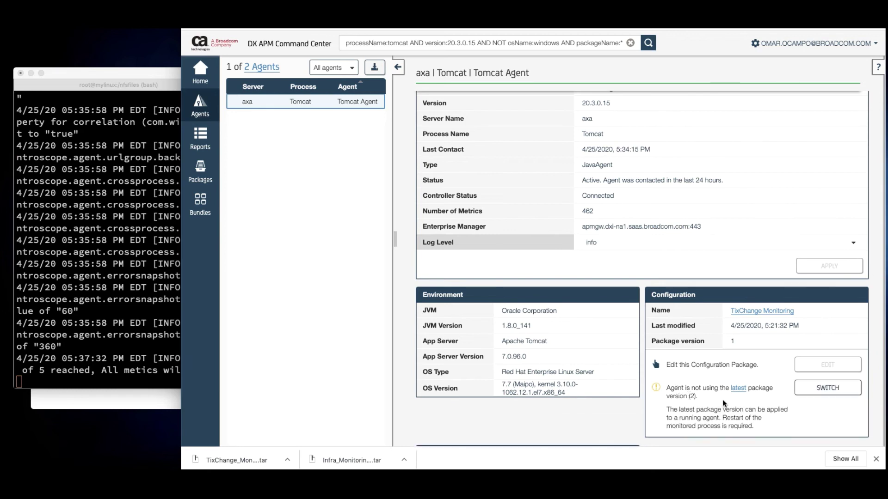
Switch the Tomcat agent's configuration to TixChange Monitoring 2 (Latest) and apply it
mouse_move(729, 405)
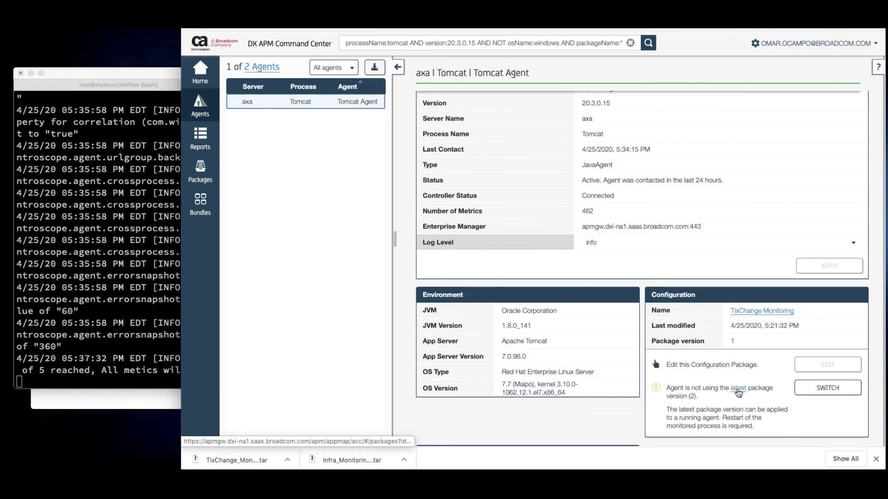
left_click(820, 389)
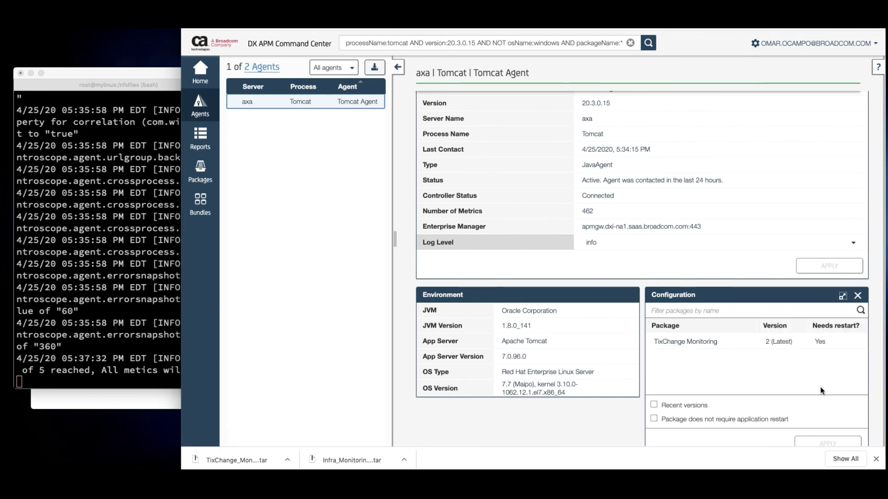
left_click(692, 342)
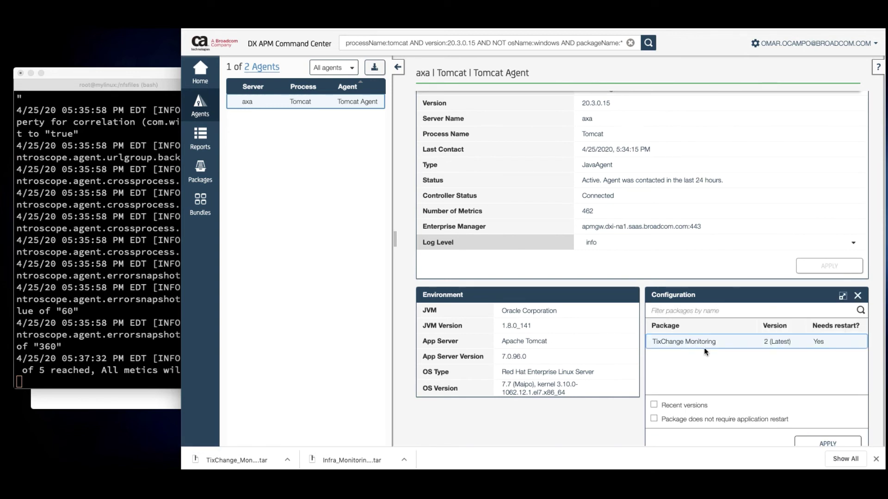
scroll(808, 392, "down", 2)
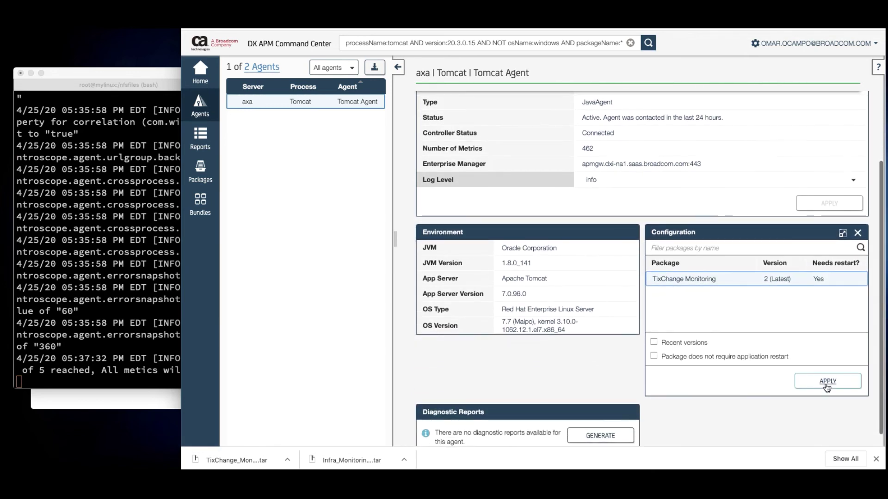
left_click(827, 384)
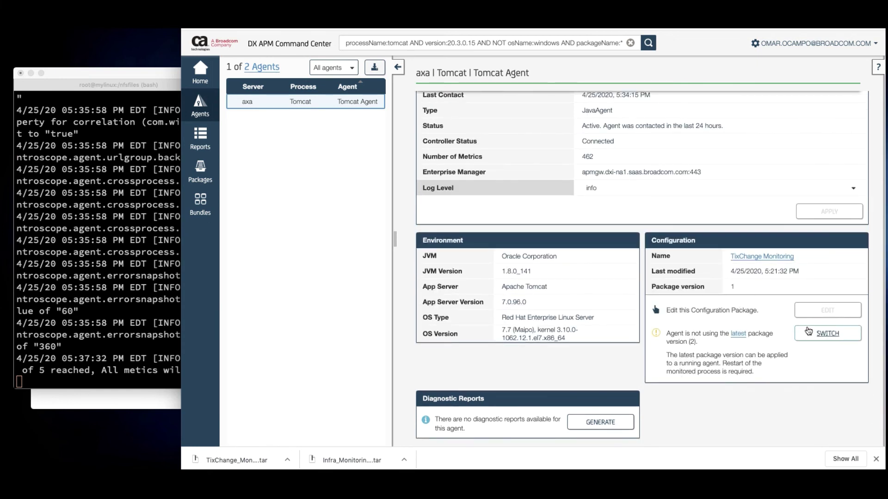
left_click(826, 333)
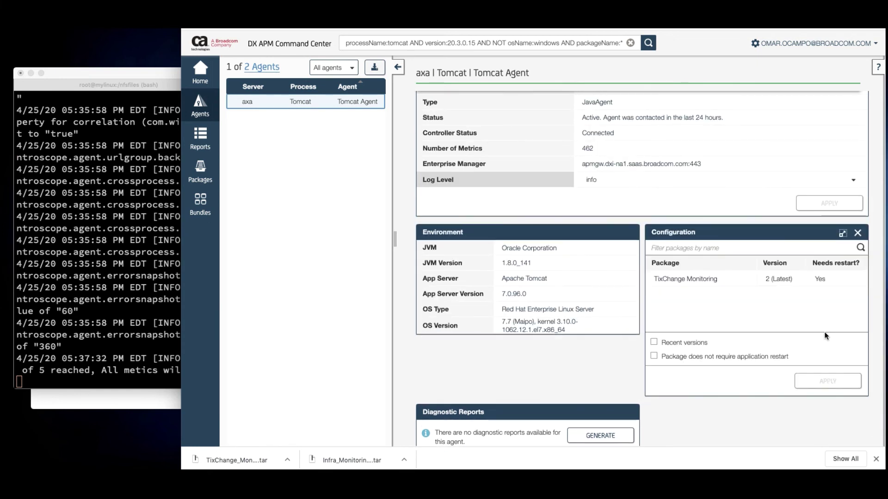
left_click(681, 280)
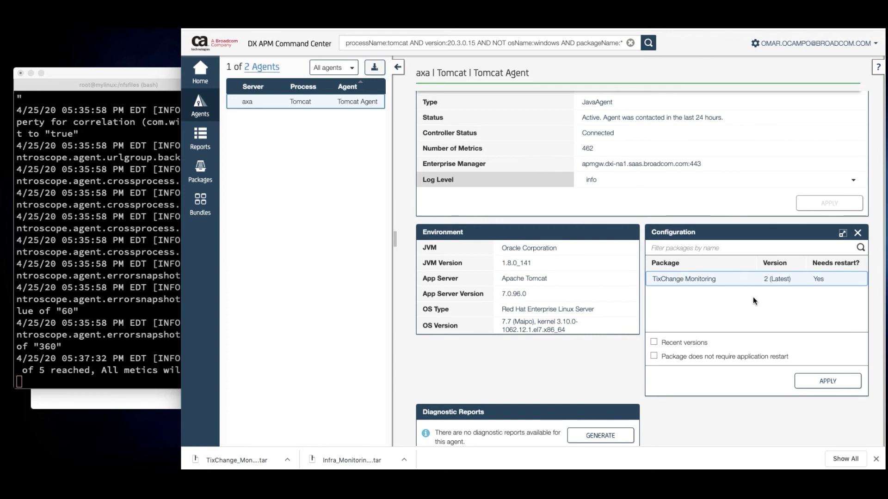
left_click(657, 345)
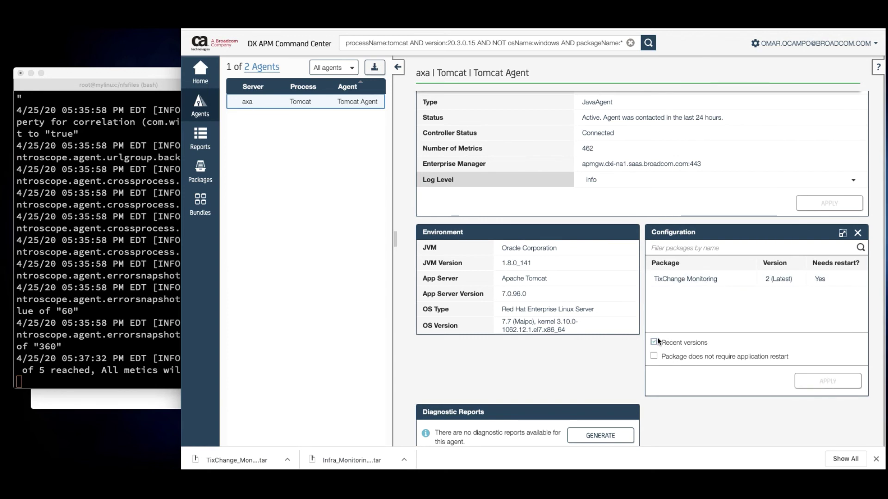
left_click(688, 282)
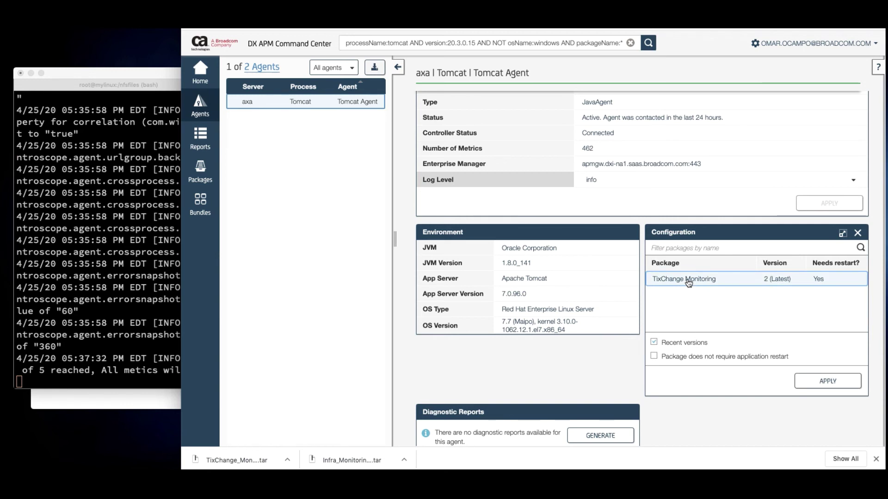
left_click(832, 382)
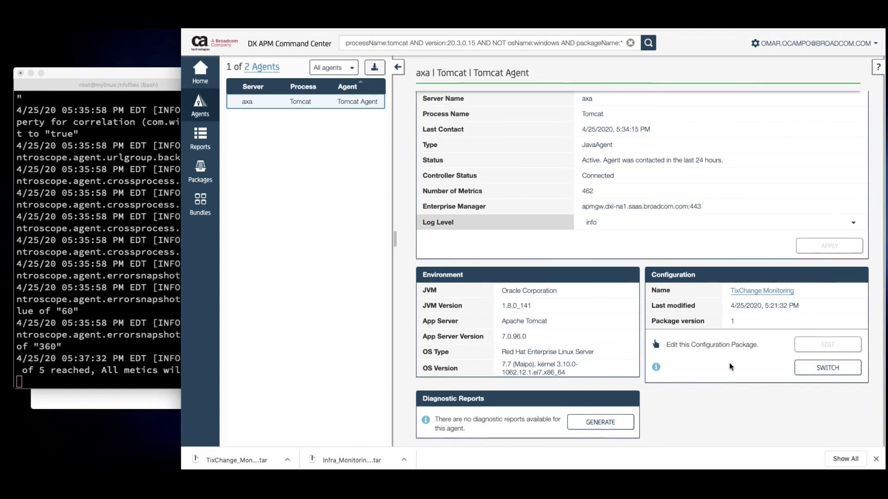
Clear the filter to list both agents and review the Tomcat agent's restart-required notice
scroll(728, 363, "up", 2)
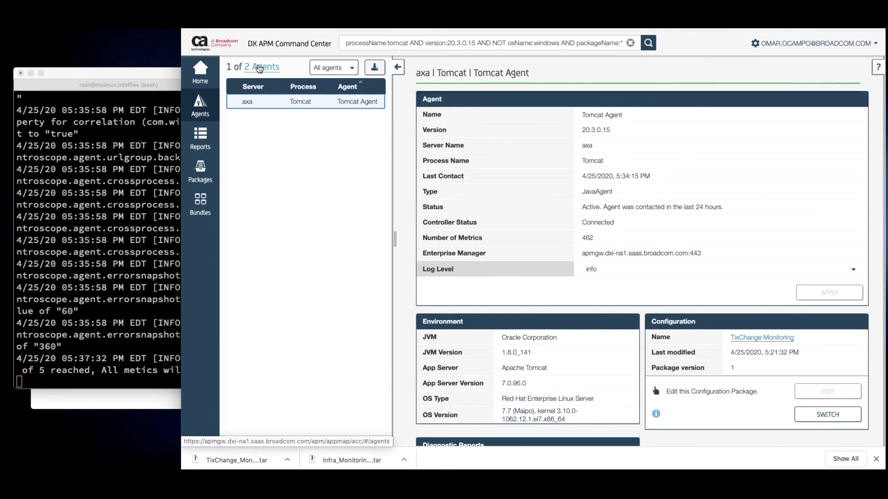
left_click(260, 67)
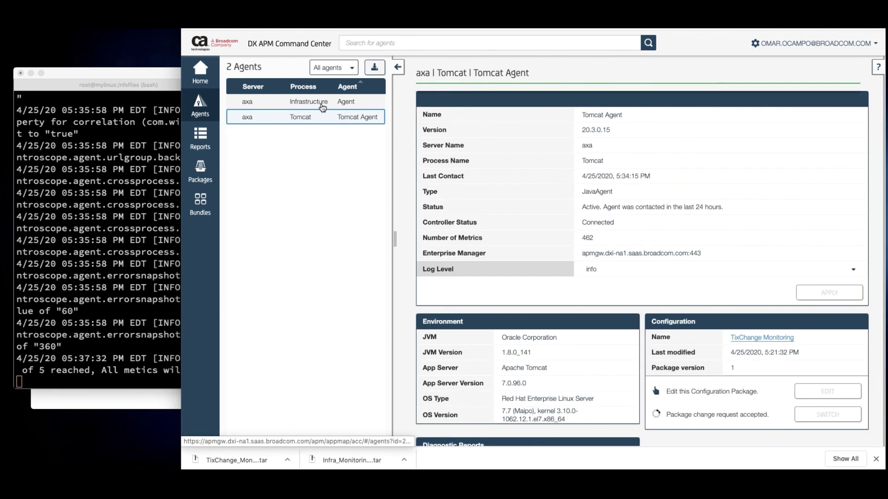
scroll(725, 248, "down", 1)
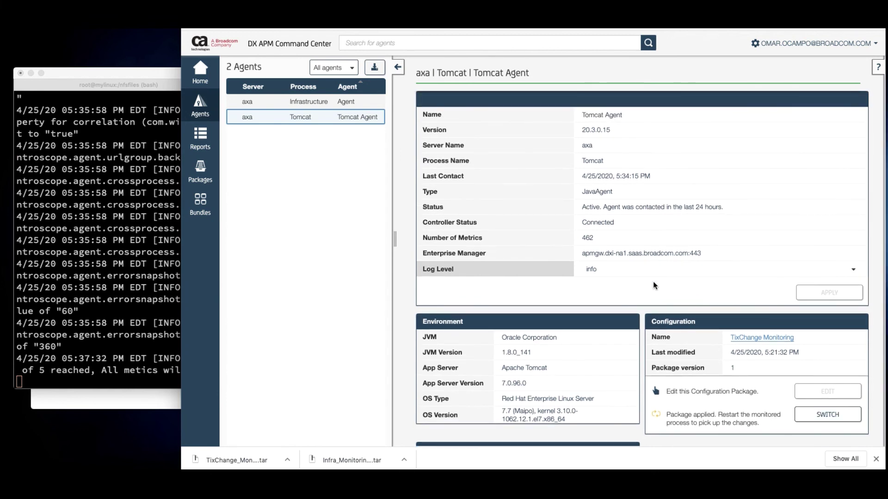
scroll(653, 283, "down", 2)
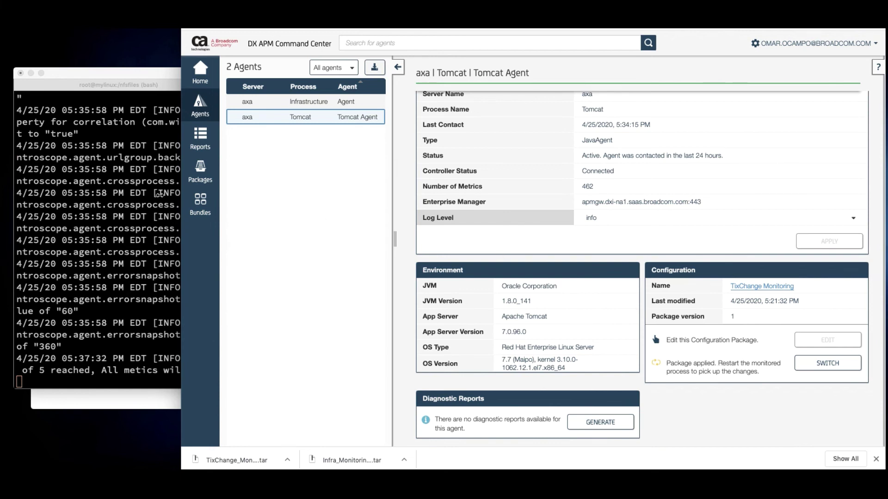
left_click(202, 211)
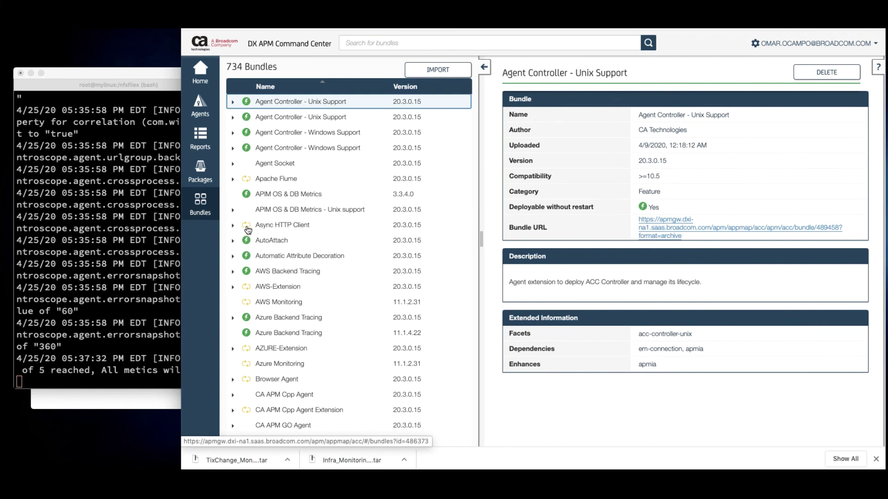
mouse_move(248, 229)
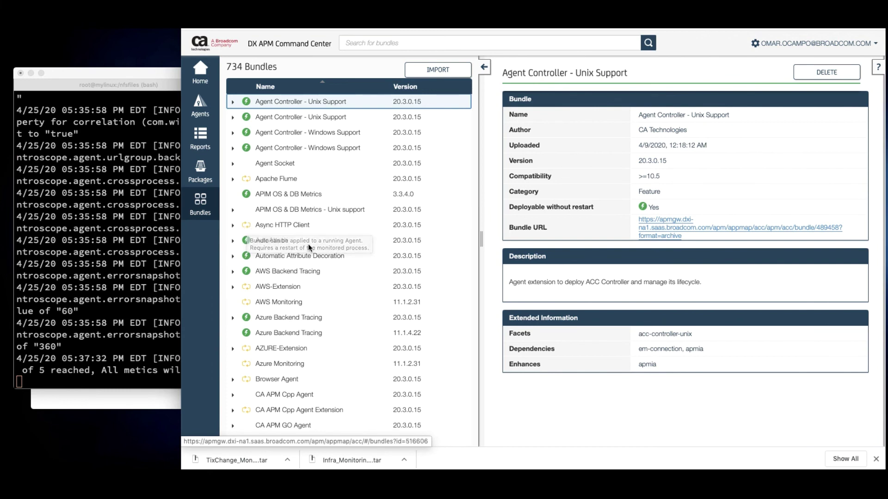
scroll(308, 244, "down", 3)
scroll(308, 243, "down", 2)
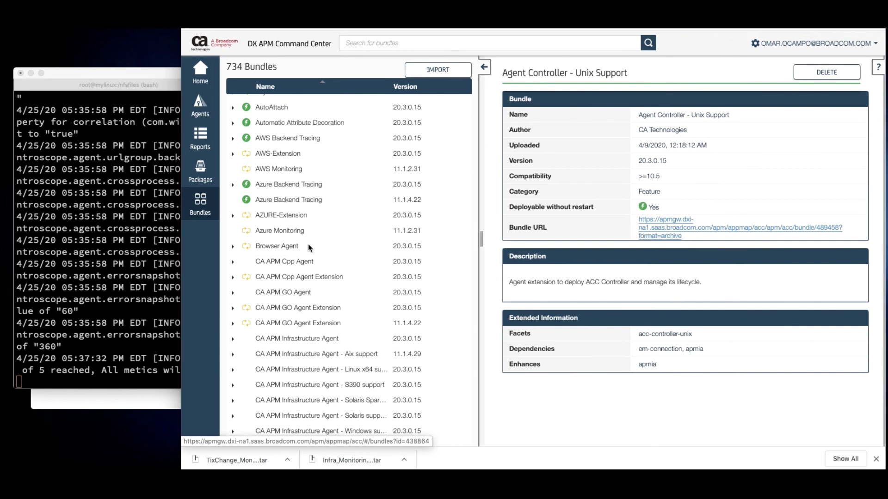
scroll(363, 234, "down", 4)
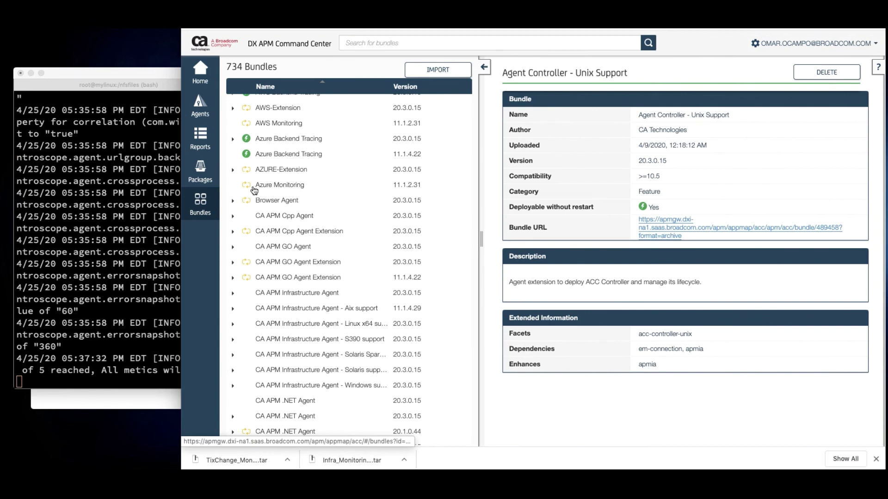
scroll(255, 197, "up", 5)
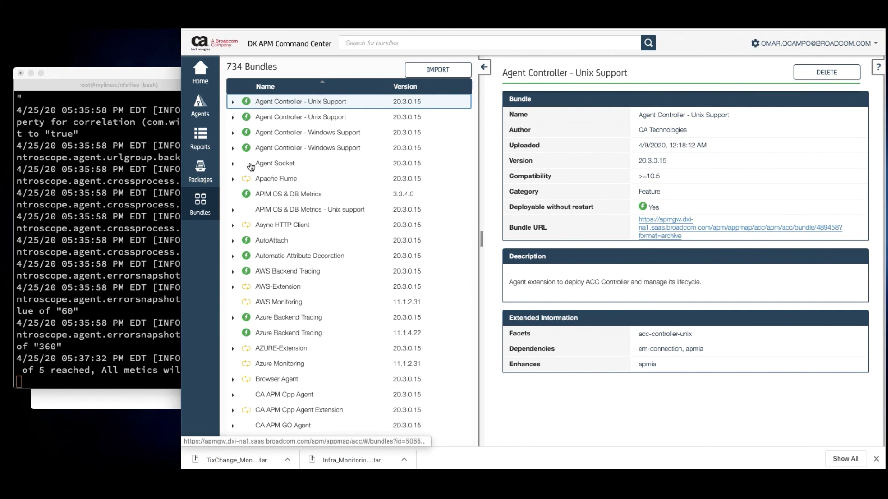
left_click(202, 108)
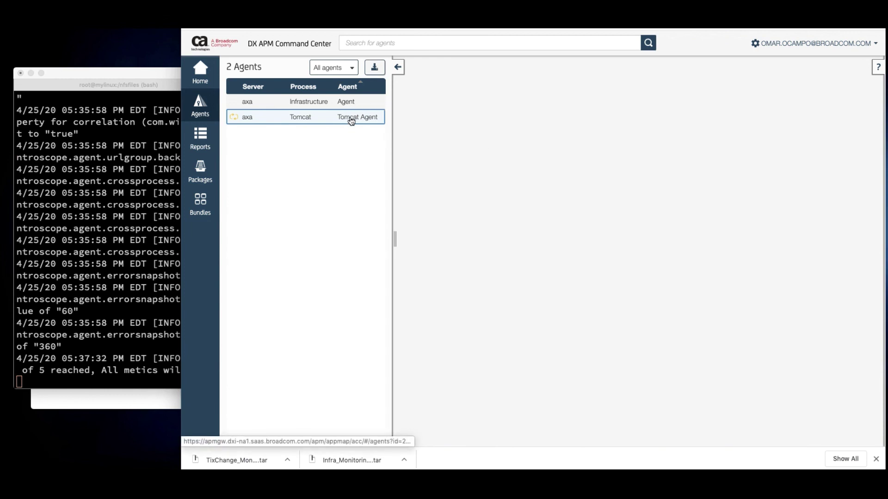
Reopen the Tomcat agent's details and scroll to its empty Diagnostic Reports panel
left_click(342, 104)
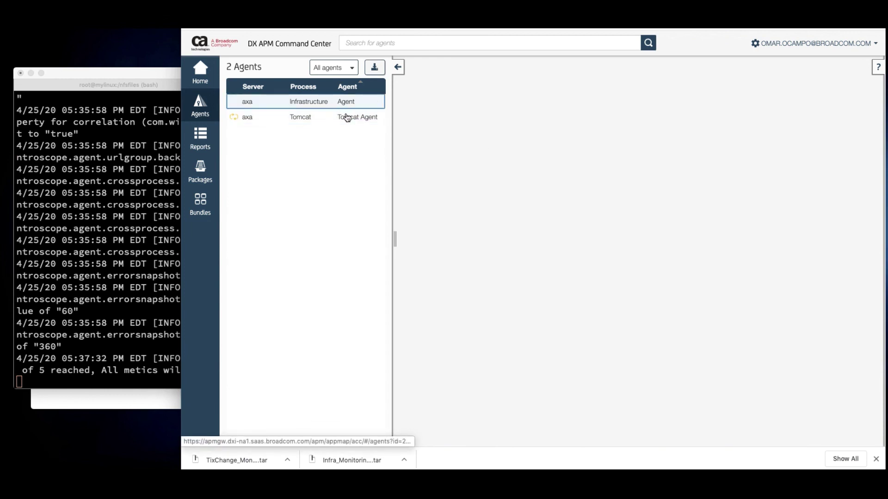
left_click(348, 119)
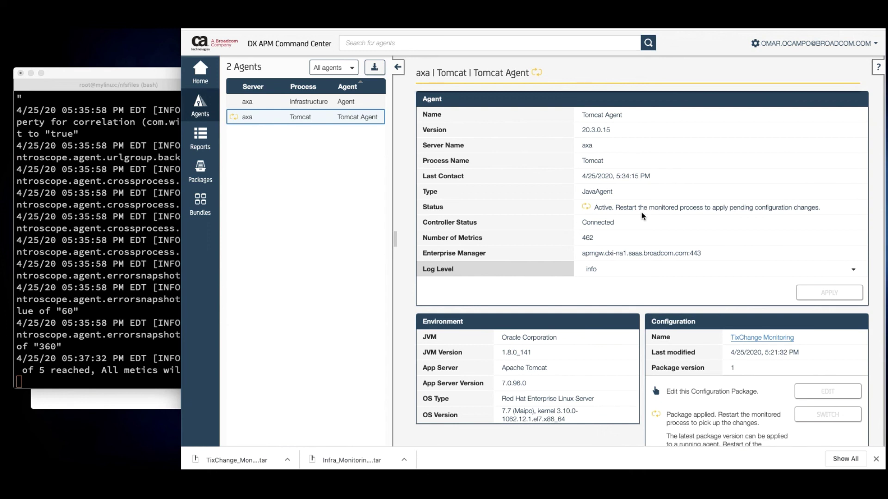
scroll(753, 211, "down", 3)
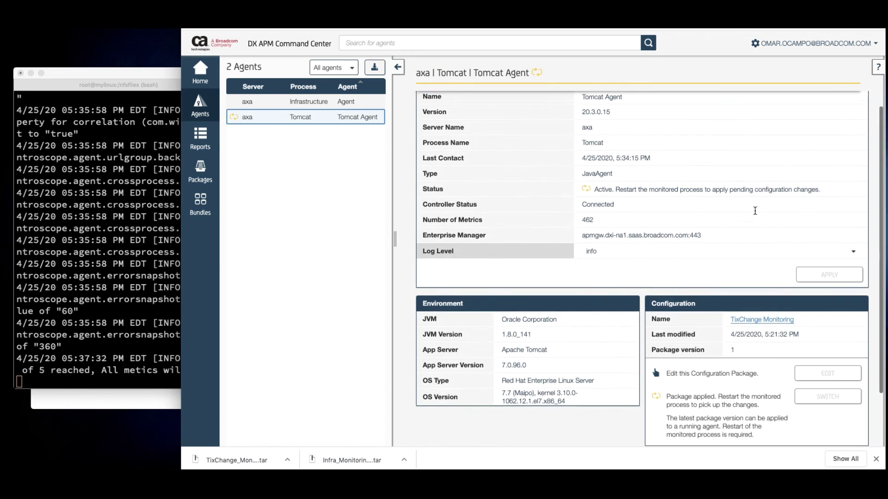
scroll(754, 210, "down", 1)
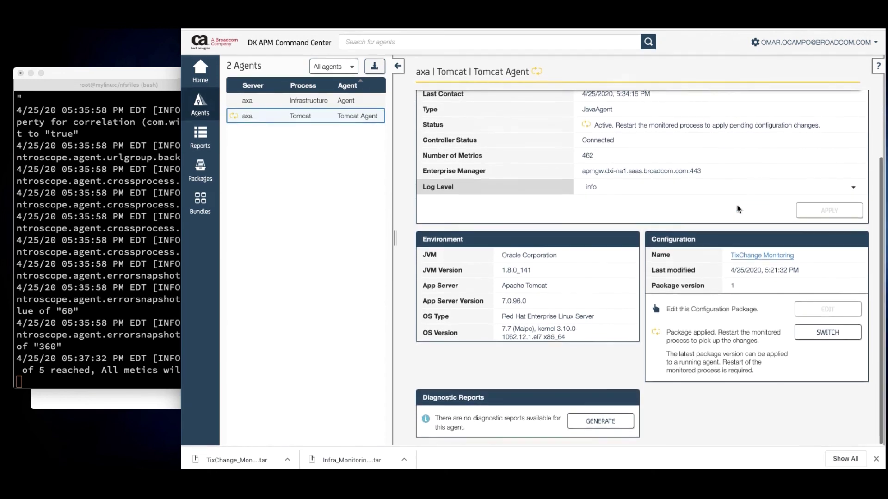
scroll(532, 345, "up", 1)
scroll(532, 346, "down", 1)
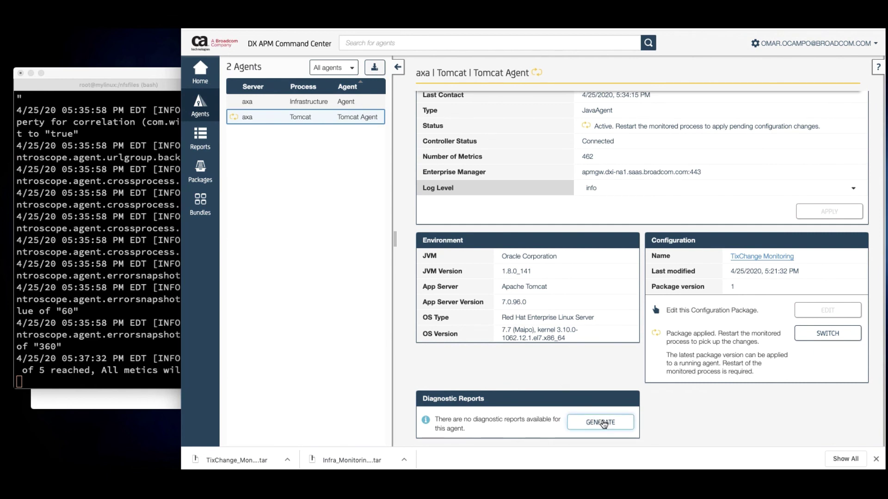
Generate a Tomcat diagnostic report and open the completed axa|Tomcat|Tomcat Agent-134 report
left_click(602, 423)
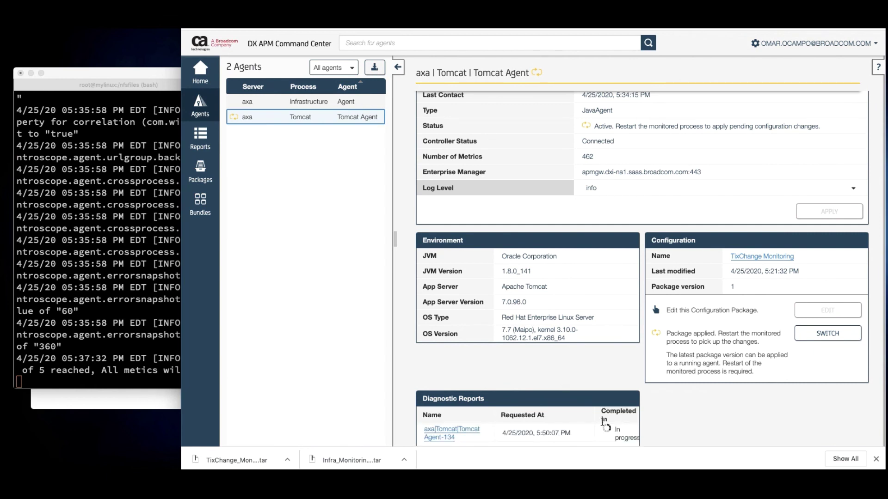
scroll(675, 413, "down", 1)
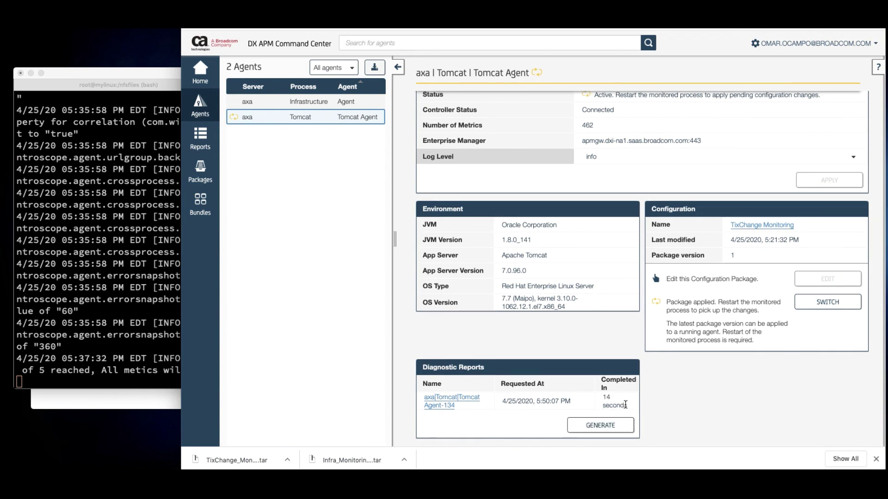
left_click(444, 406)
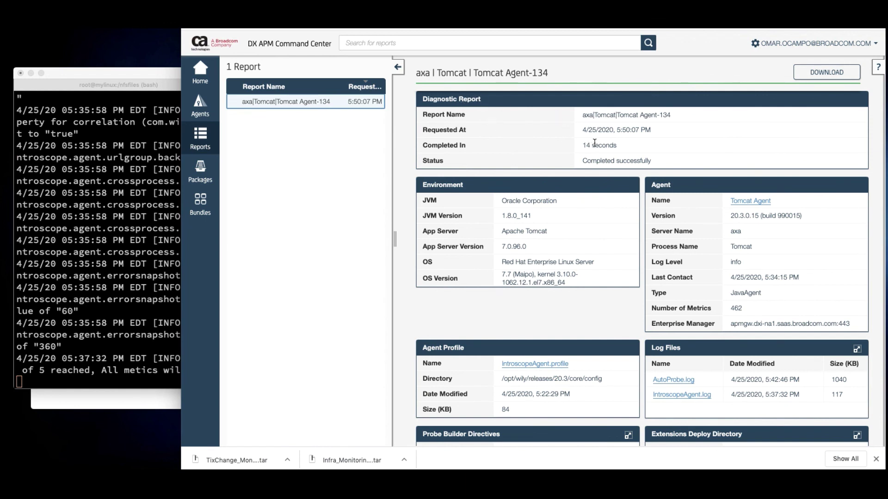
Download IntroscopeAgent.log from the diagnostic report's Log Files panel
scroll(595, 144, "down", 1)
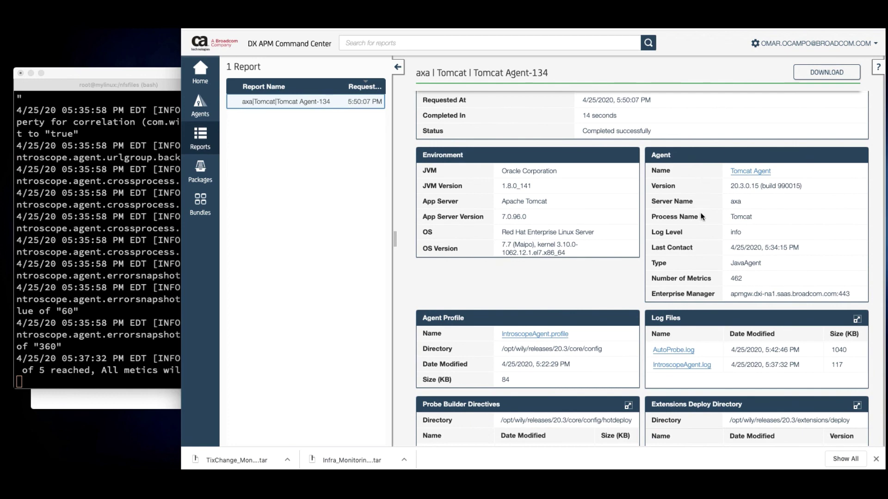
scroll(698, 266, "down", 3)
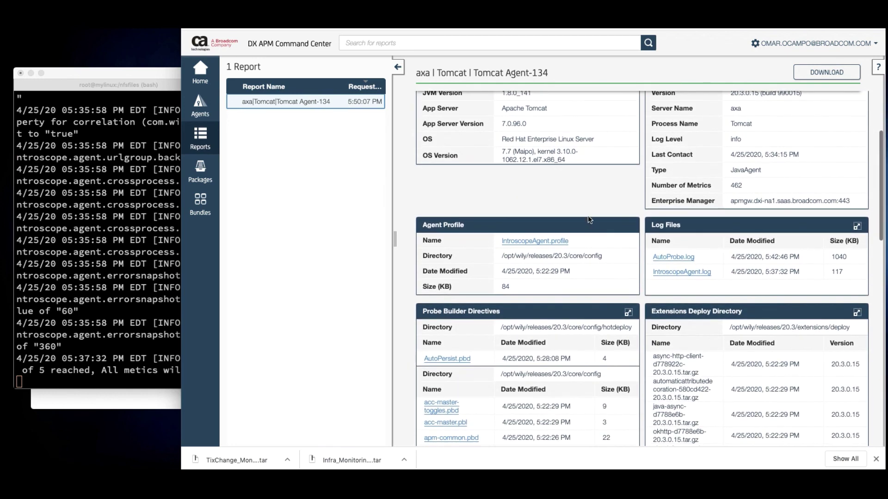
scroll(583, 259, "down", 1)
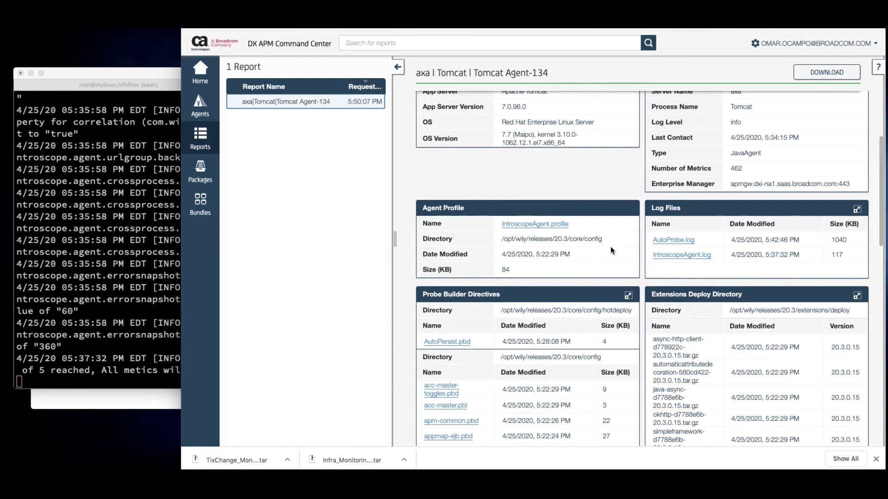
scroll(739, 243, "down", 1)
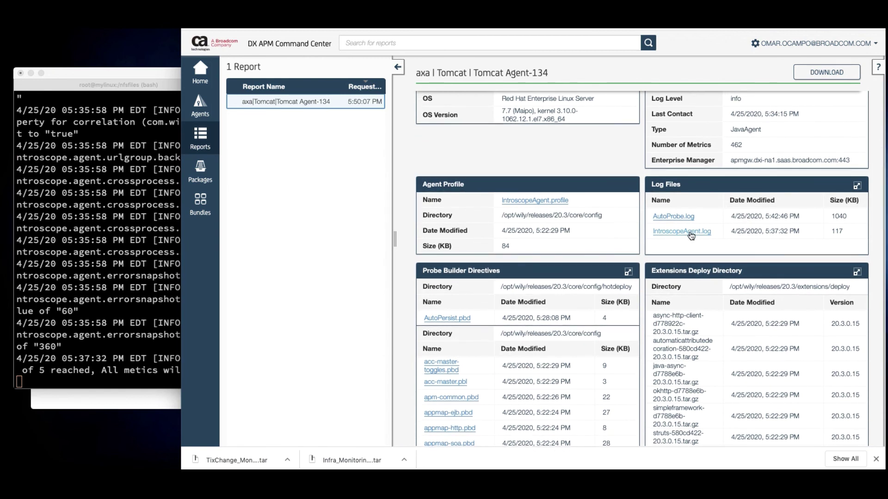
left_click(688, 232)
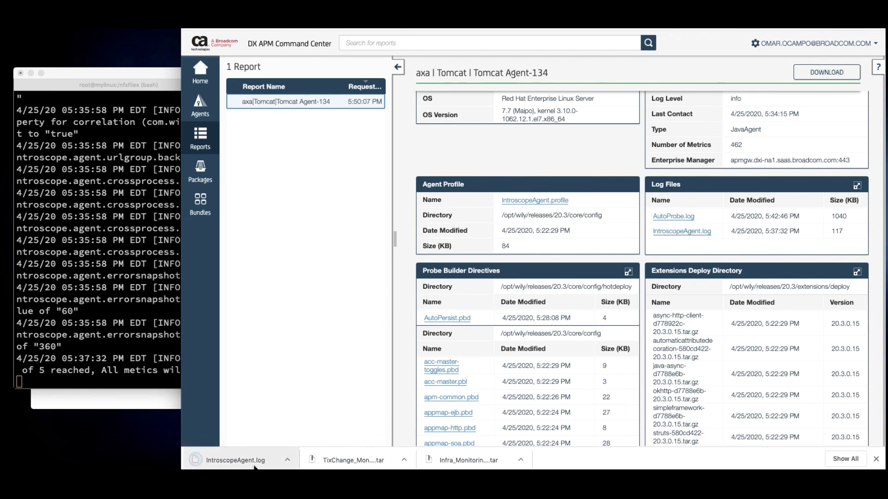
left_click(254, 467)
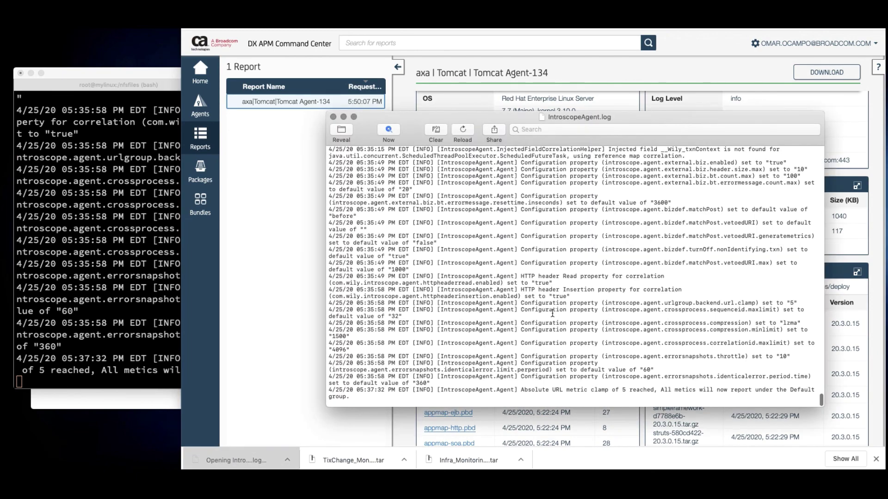
scroll(552, 313, "up", 10)
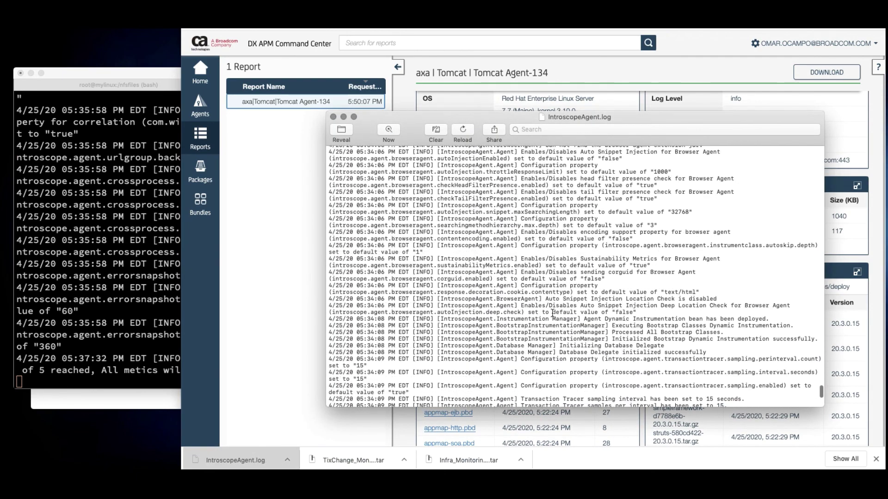
scroll(552, 313, "down", 10)
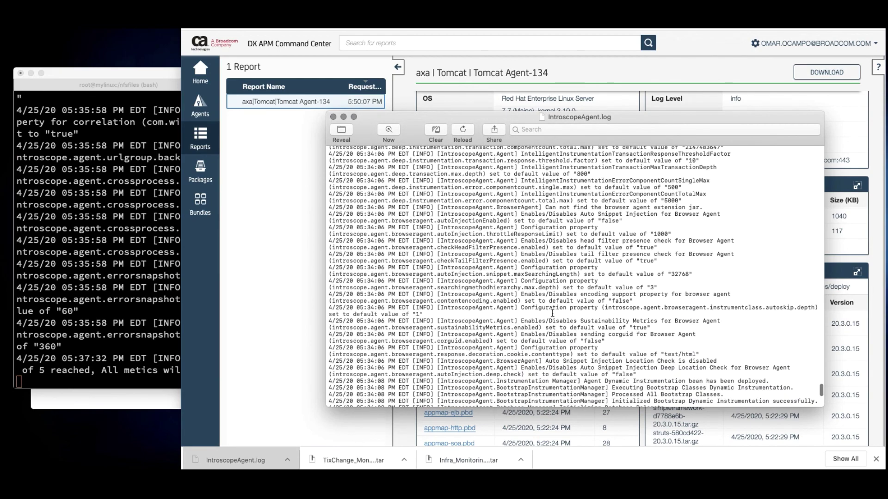
scroll(552, 313, "down", 5)
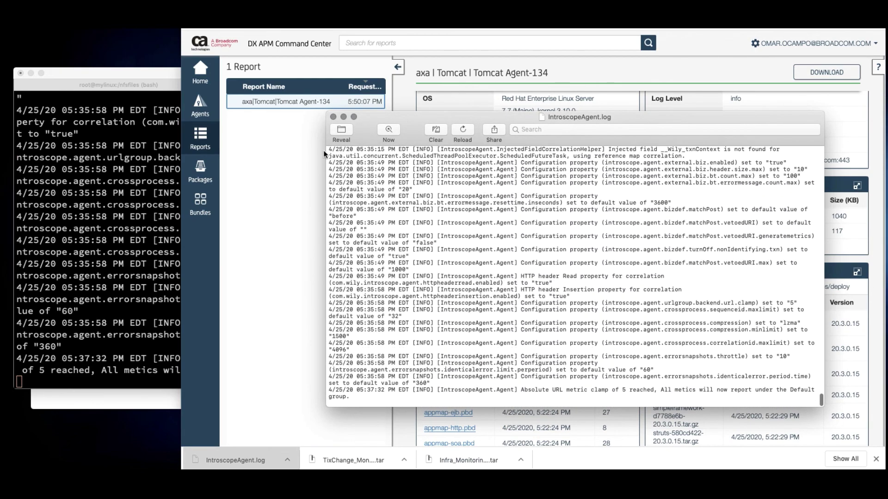
left_click(333, 117)
Scroll through the remaining panels of the diagnostic report
scroll(784, 275, "down", 4)
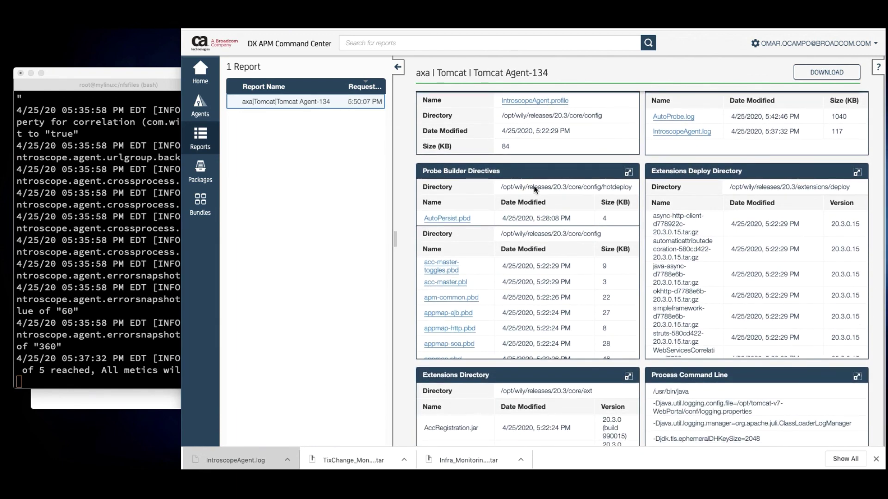
scroll(570, 206, "down", 1)
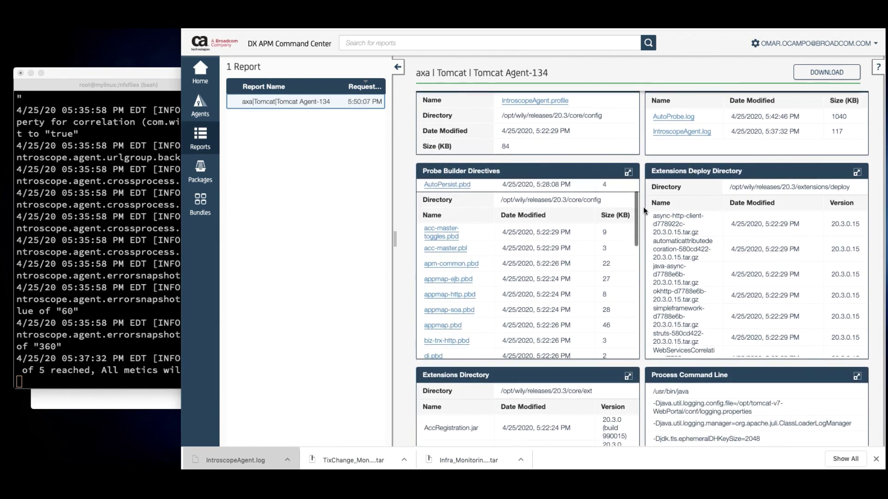
scroll(754, 219, "down", 1)
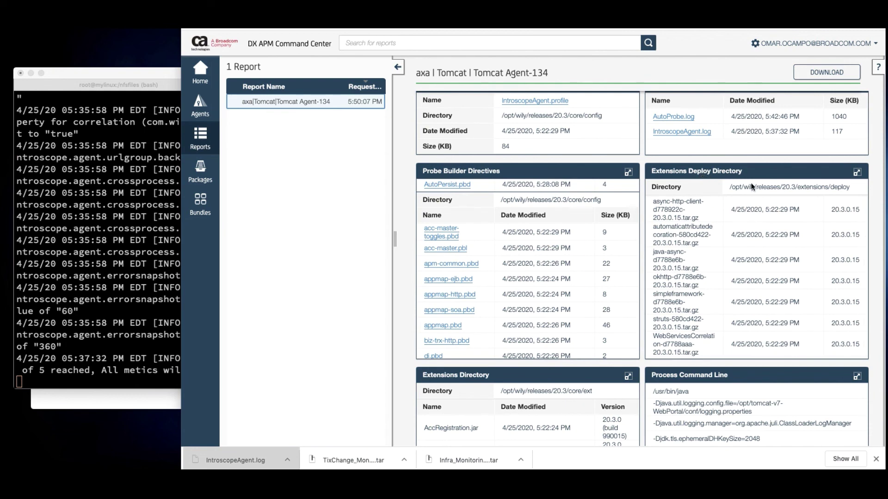
scroll(877, 269, "down", 6)
scroll(877, 269, "down", 1)
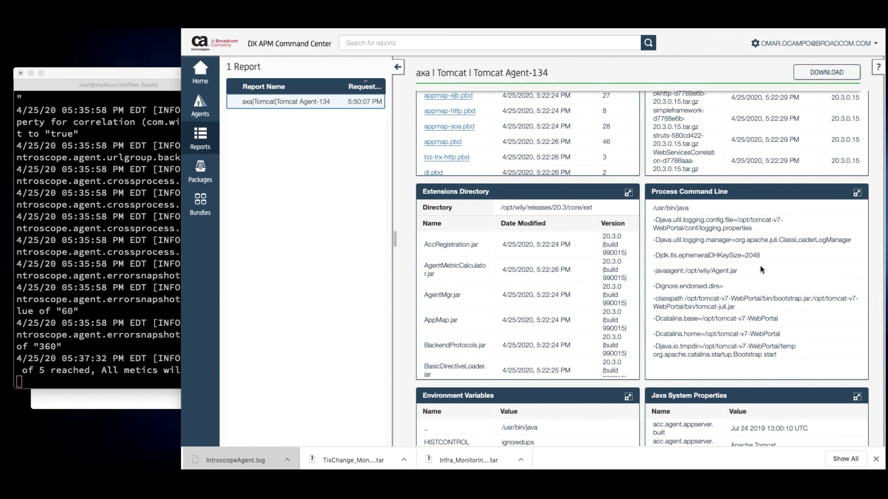
scroll(730, 272, "down", 1)
scroll(731, 275, "down", 2)
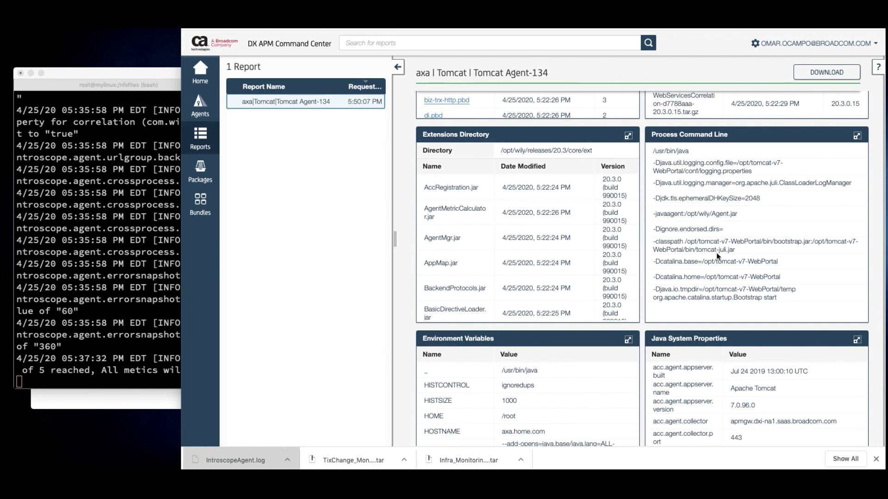
scroll(725, 269, "down", 3)
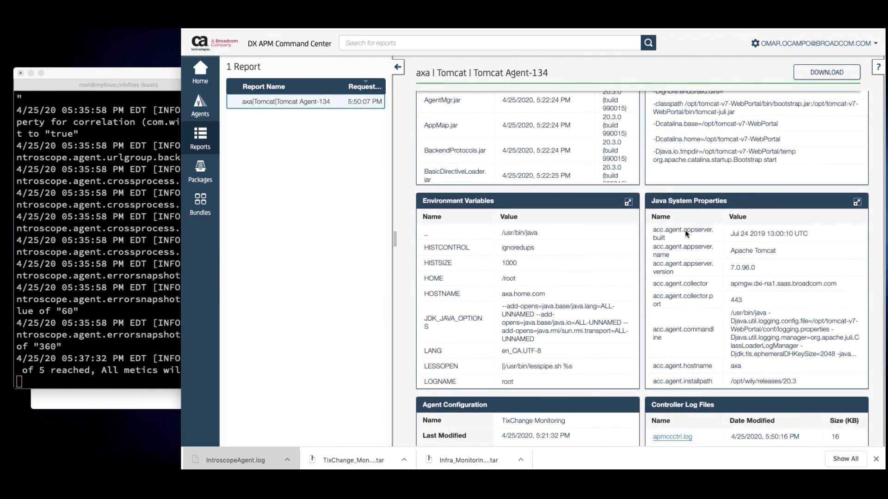
scroll(726, 296, "down", 3)
scroll(875, 298, "down", 3)
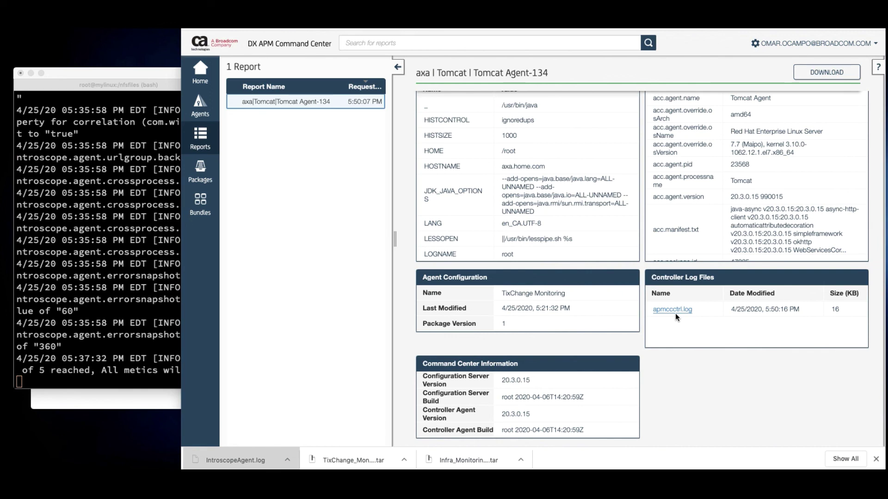
Switch to the DX APM Map and close the Component View, showing axa Tomcat under WebPortal
scroll(580, 240, "up", 10)
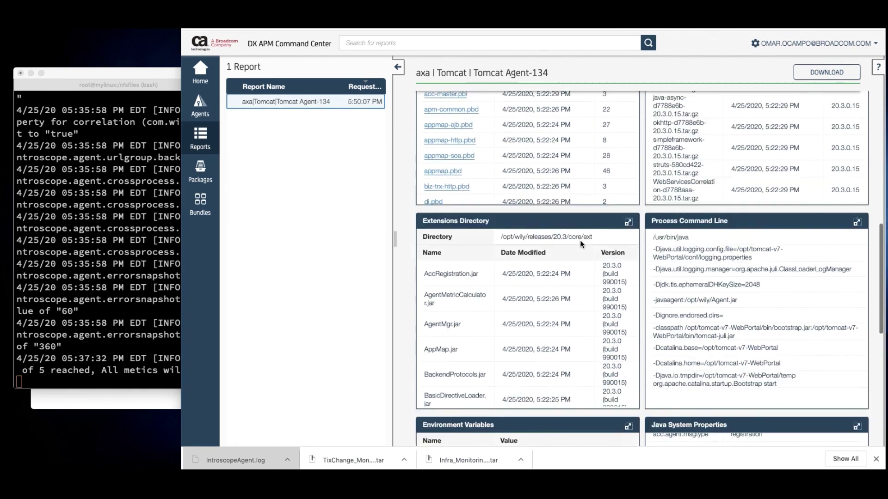
scroll(580, 240, "up", 10)
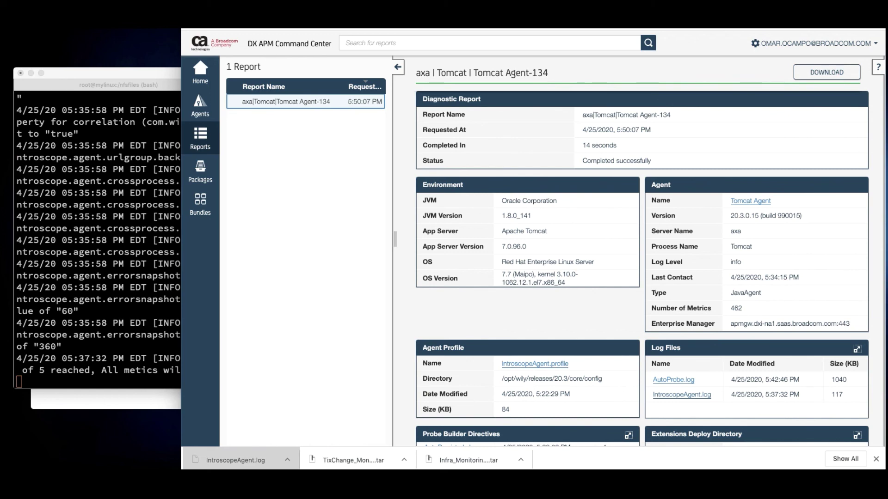
key("ctrl+Tab")
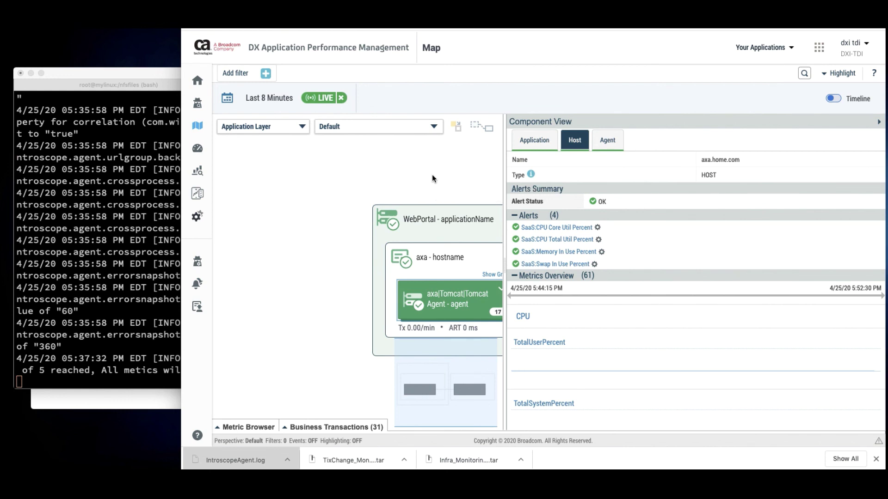
left_click(432, 178)
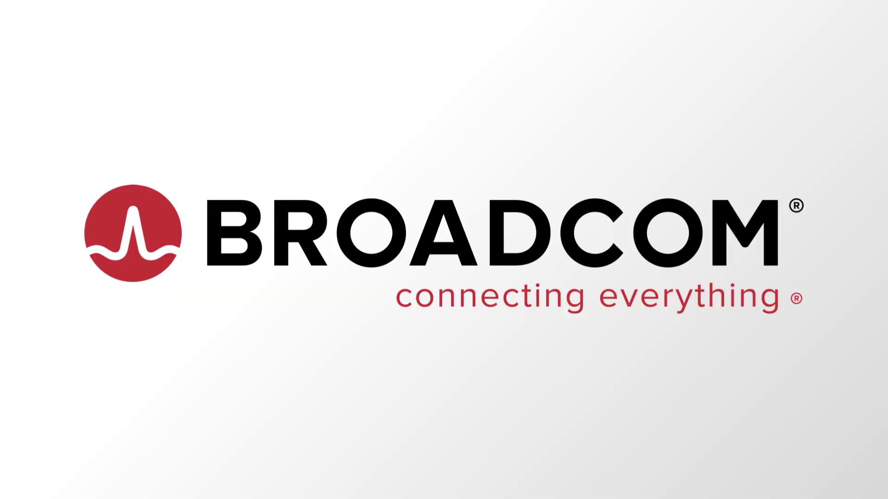